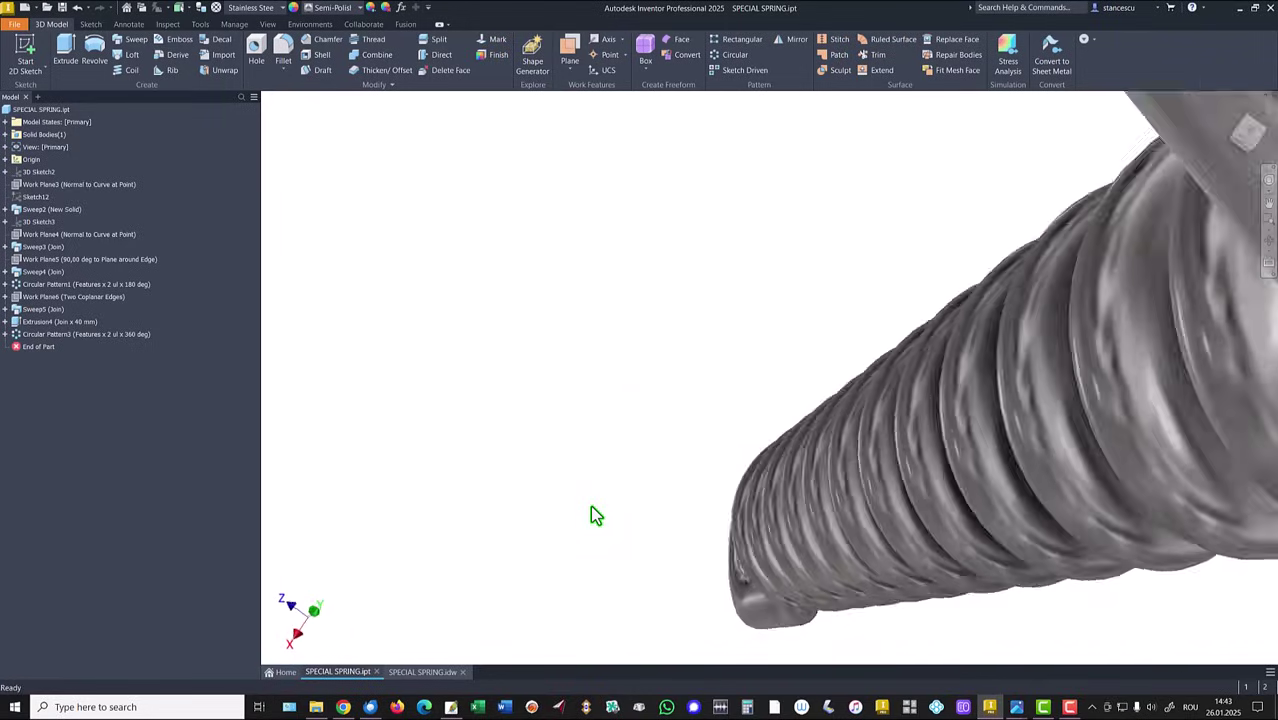
Step: Return the spring part to its Home view
{"action": "key", "text": "F6"}
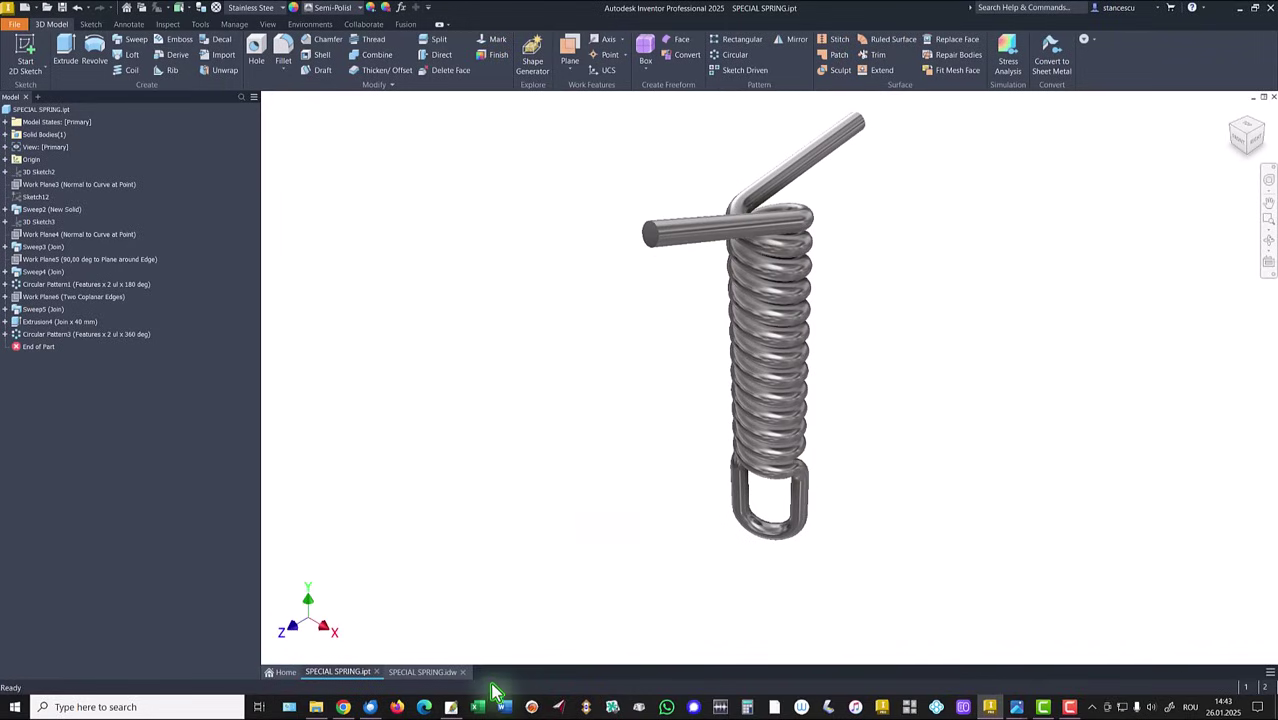
{"action": "left_click", "coordinate": [405, 672]}
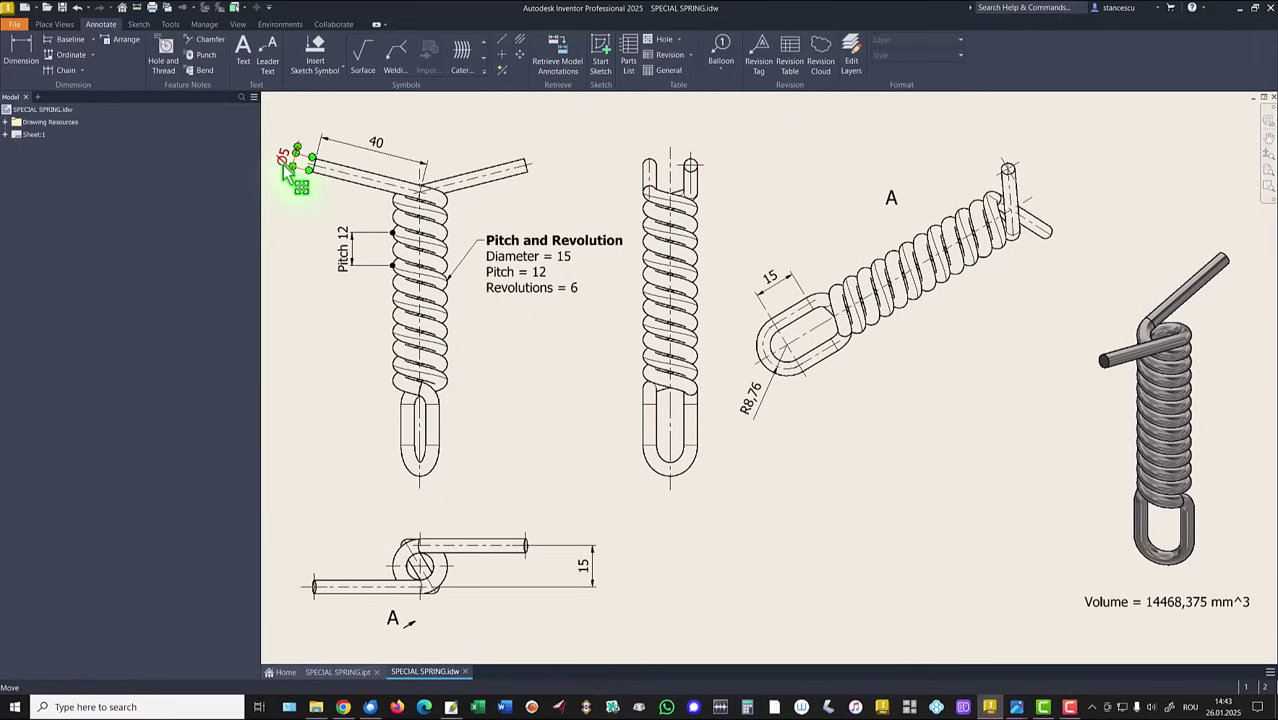
{"action": "left_click_drag", "start_coordinate": [288, 172], "coordinate": [287, 168]}
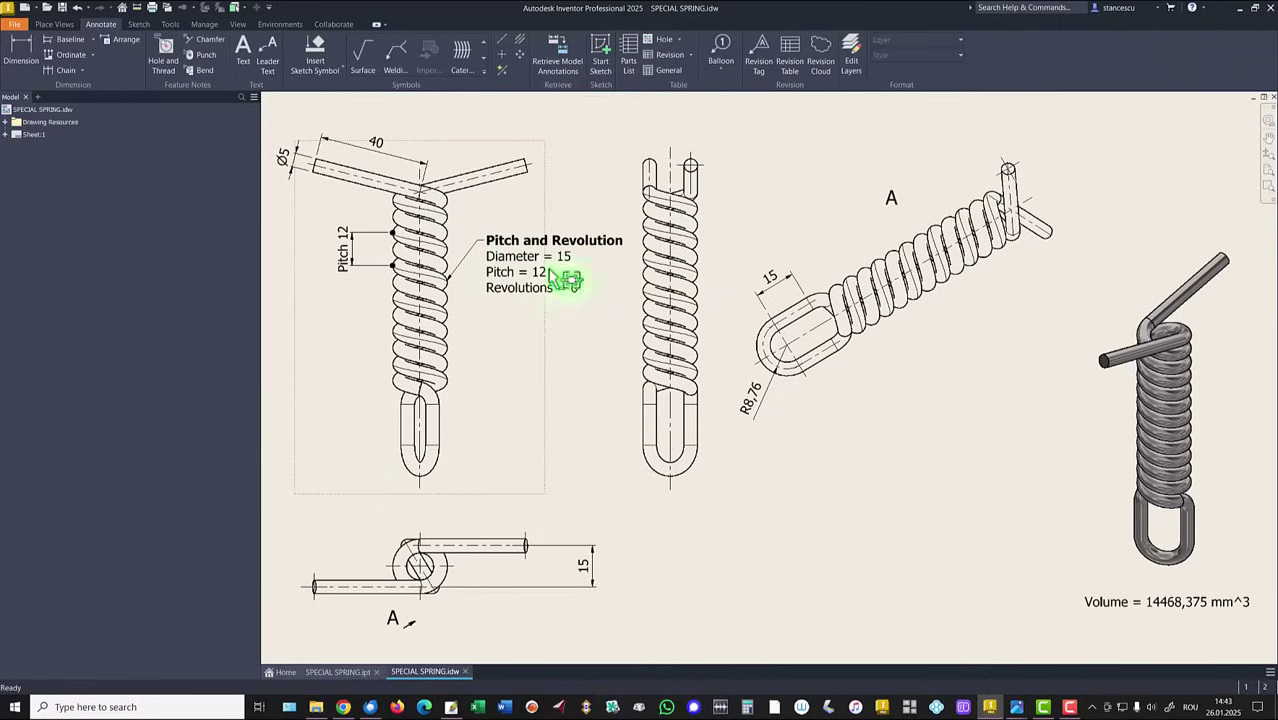
{"action": "left_click", "coordinate": [753, 579]}
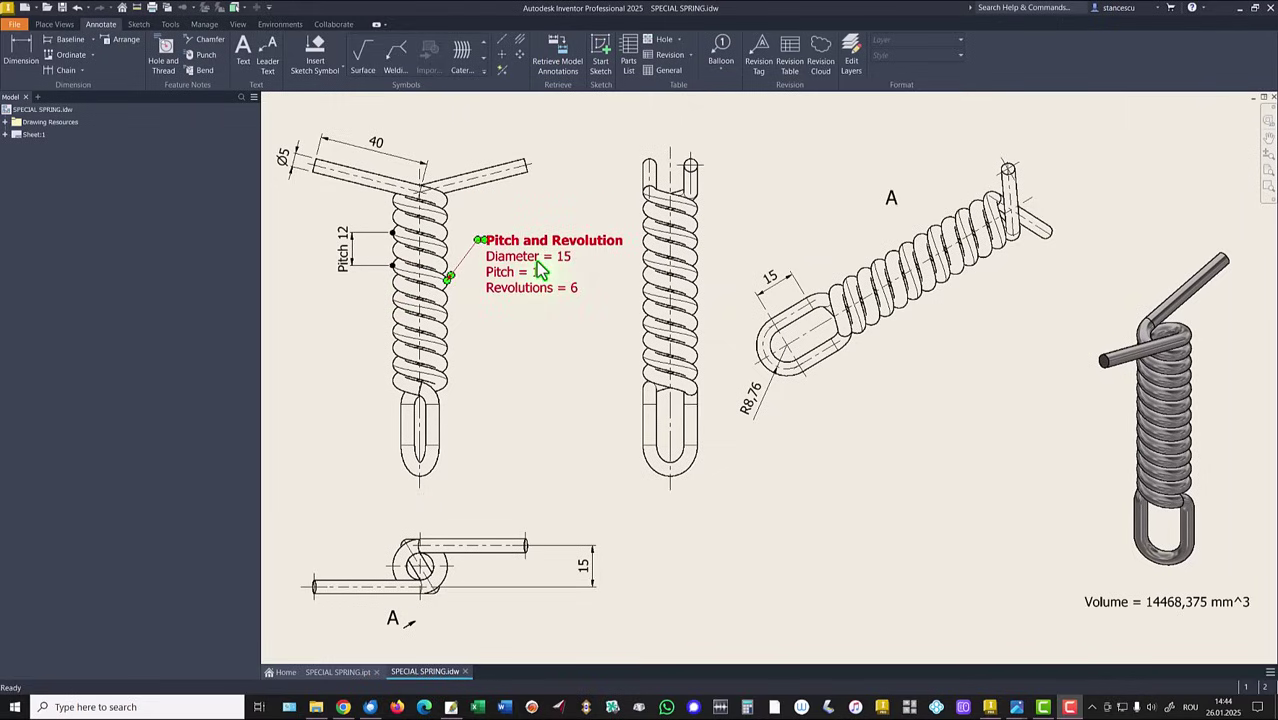
{"action": "left_click", "coordinate": [556, 345]}
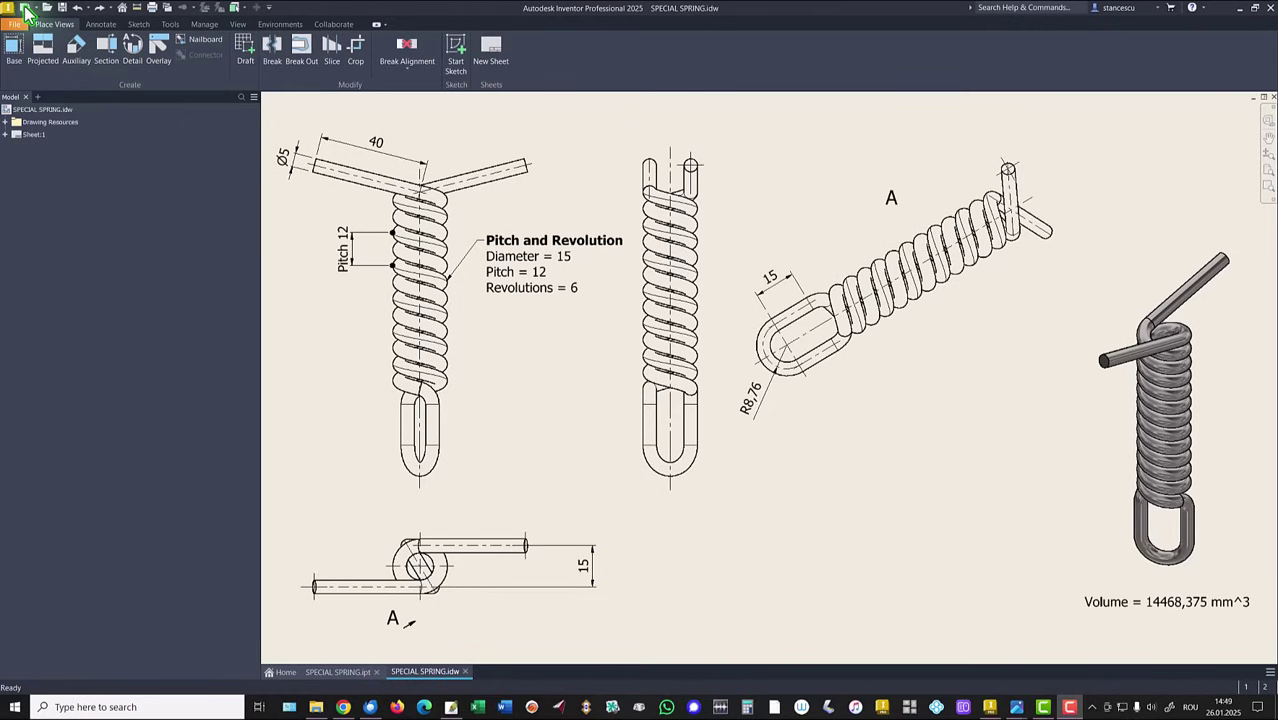
Step: Create a new Standard (mm) part and start a helical curve in a 3D sketch
{"action": "left_click", "coordinate": [27, 10]}
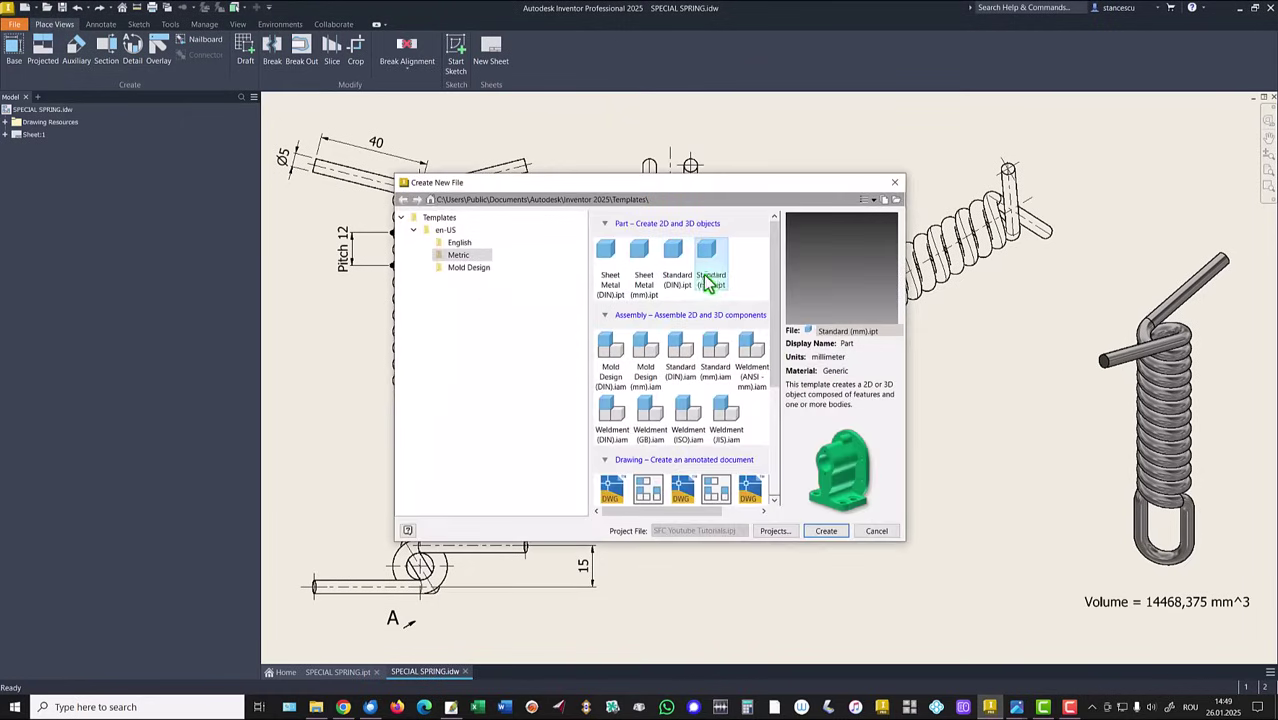
{"action": "double_click", "coordinate": [709, 260]}
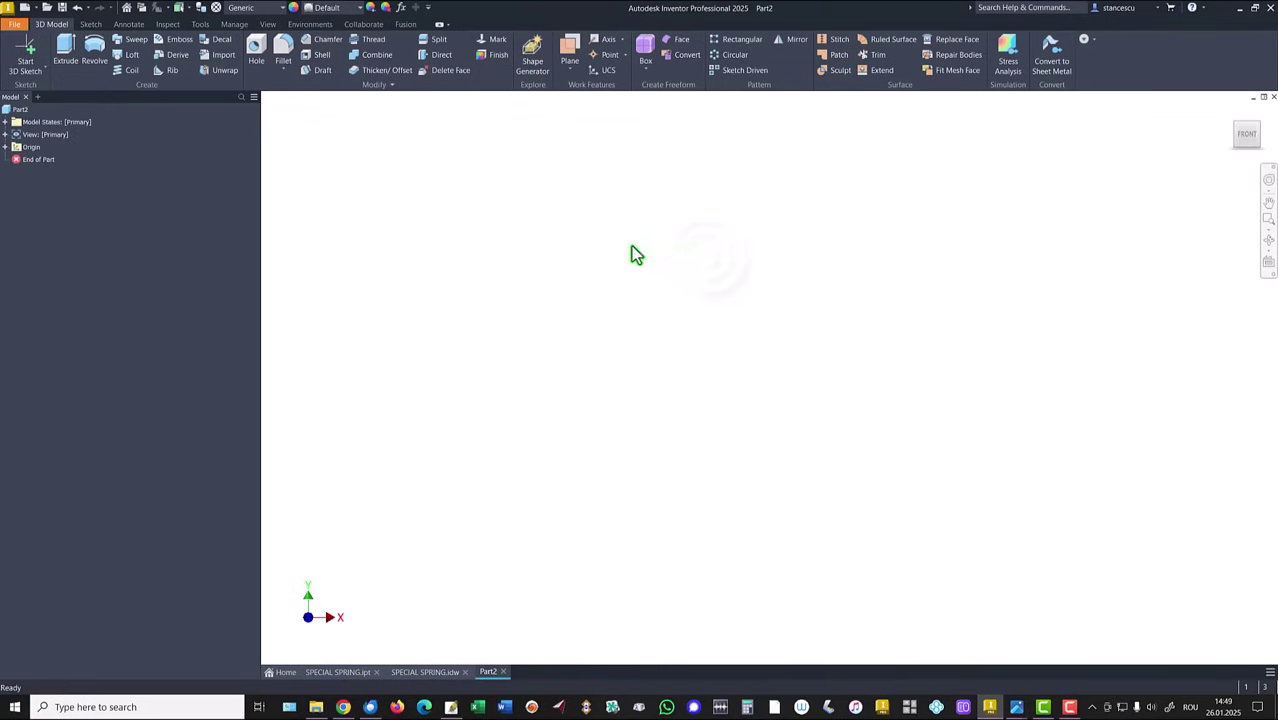
{"action": "left_click", "coordinate": [33, 76]}
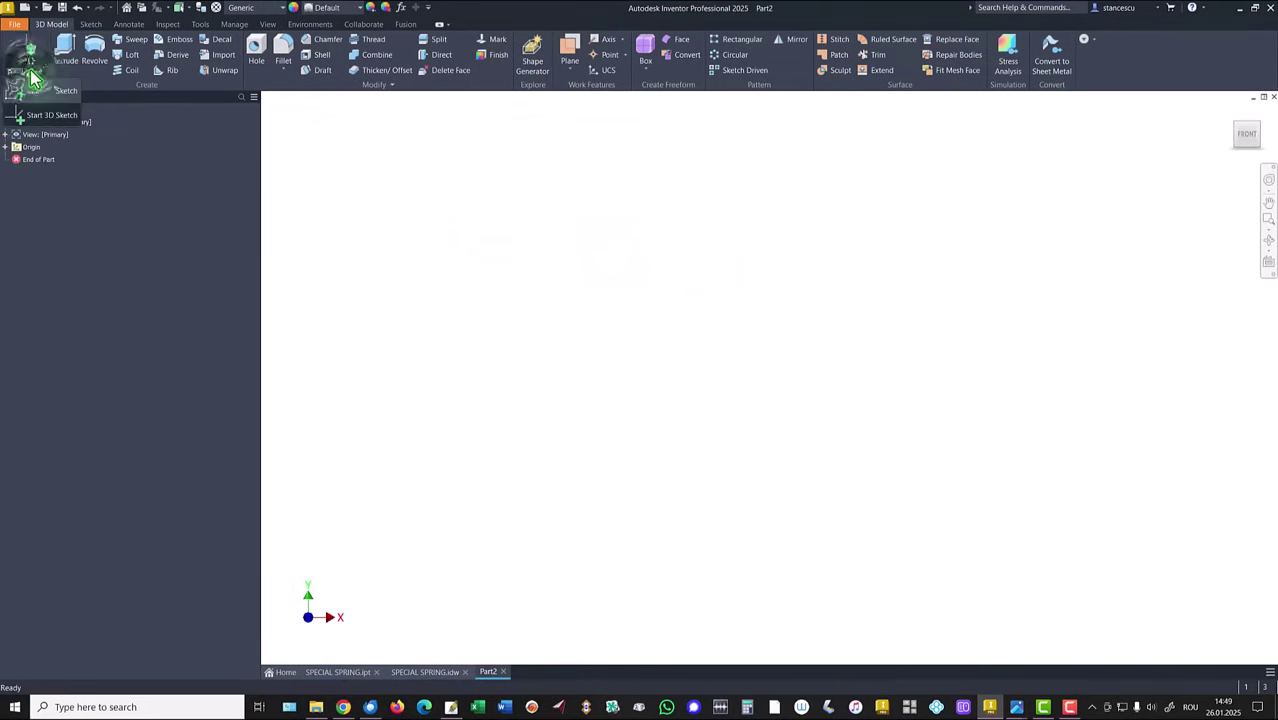
{"action": "left_click", "coordinate": [38, 118]}
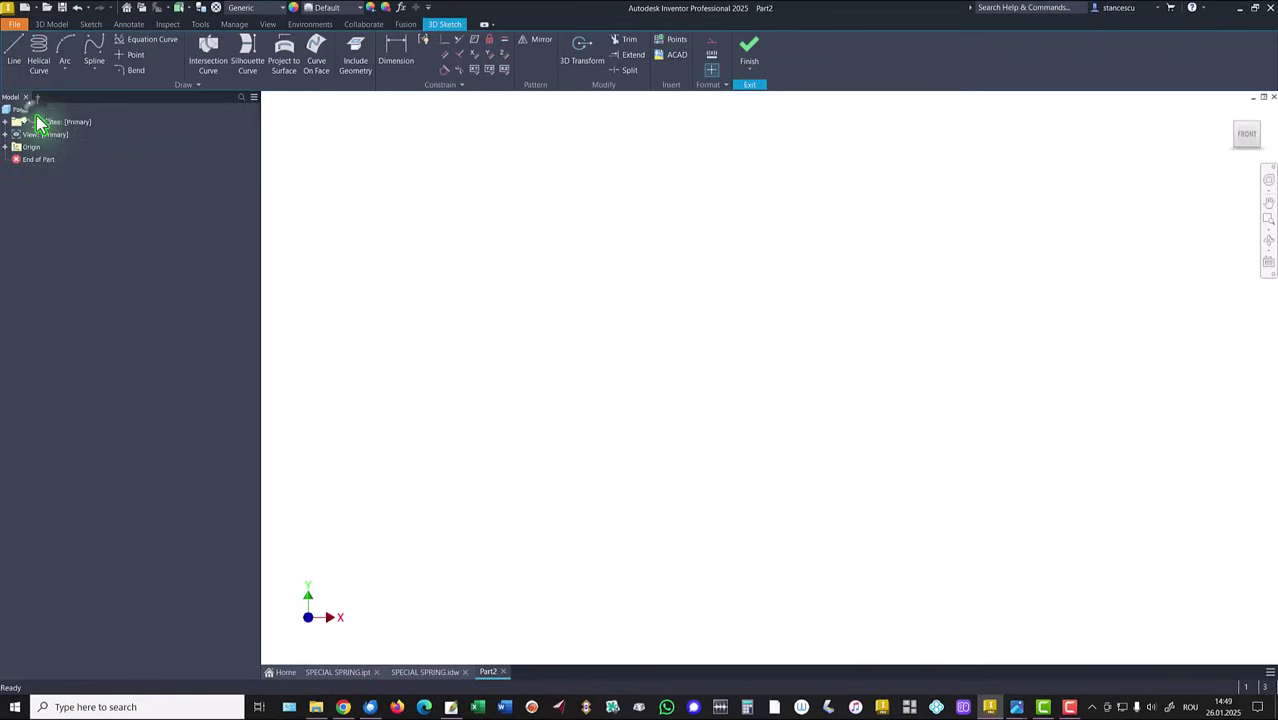
{"action": "left_click", "coordinate": [38, 52]}
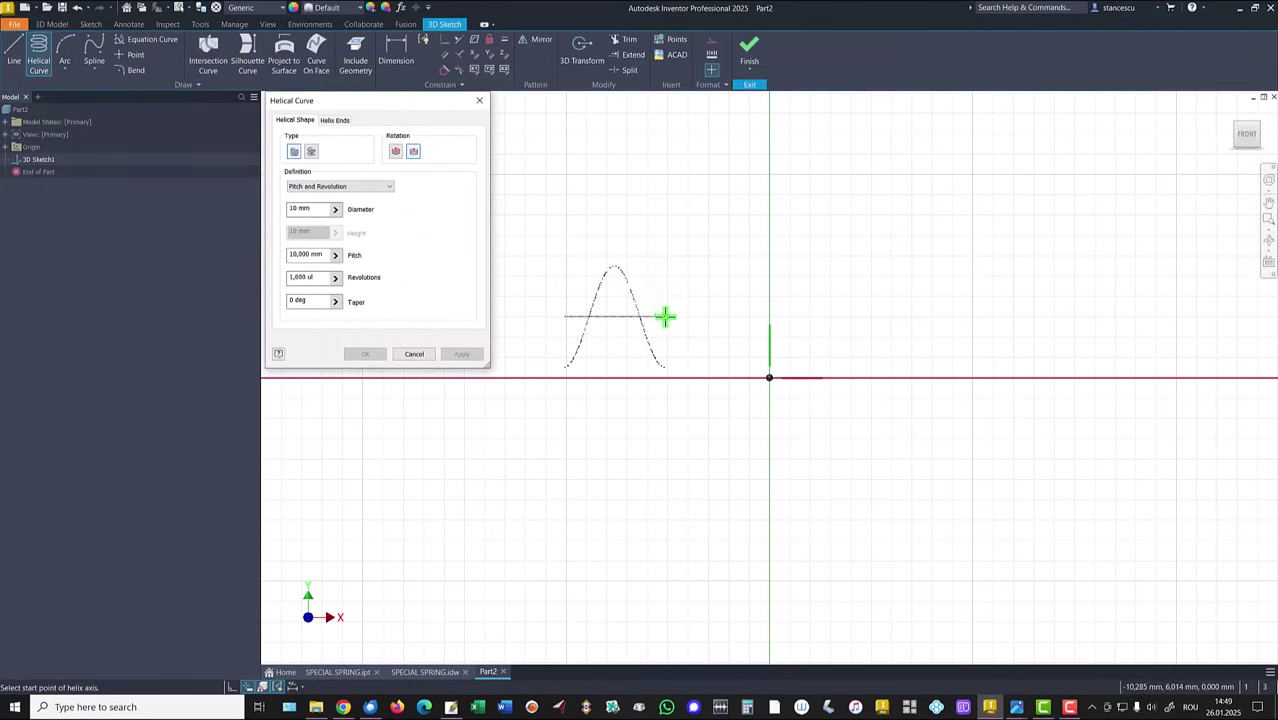
Step: Define the helix by Pitch and Revolution: diameter 15, pitch 12, 6 revolutions, reversed rotation
{"action": "left_click", "coordinate": [311, 208]}
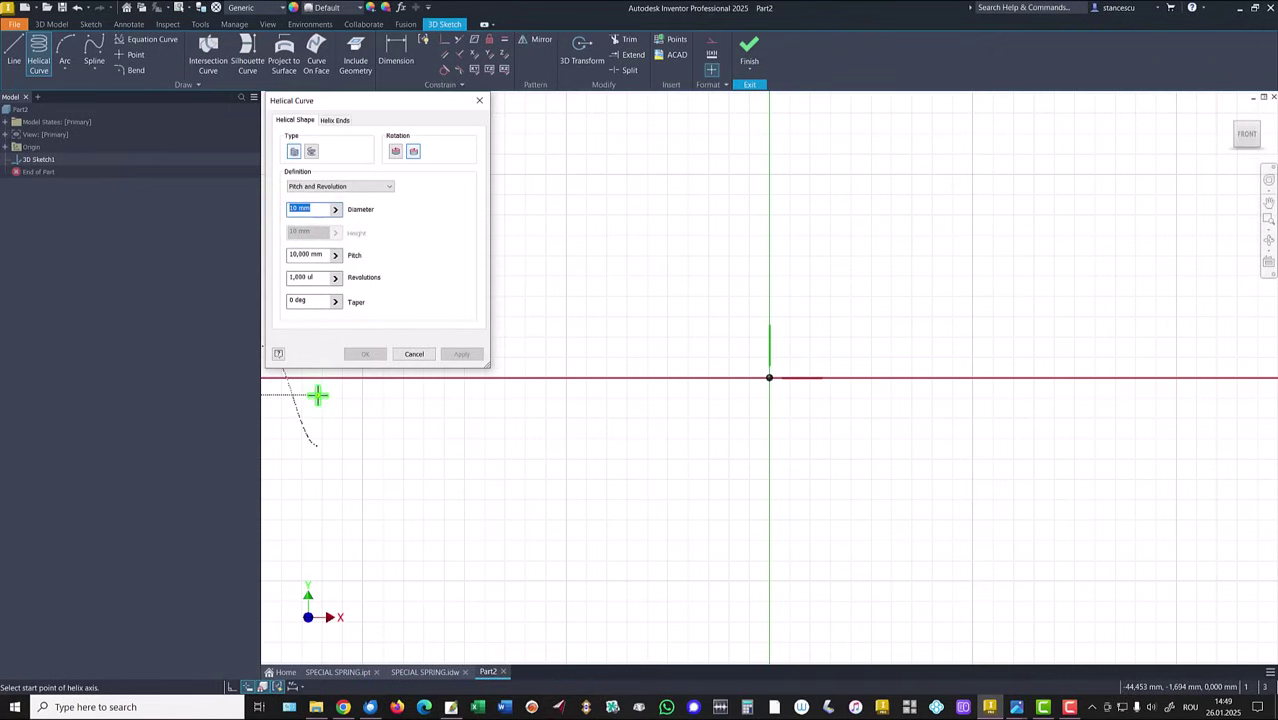
{"action": "type", "text": "15"}
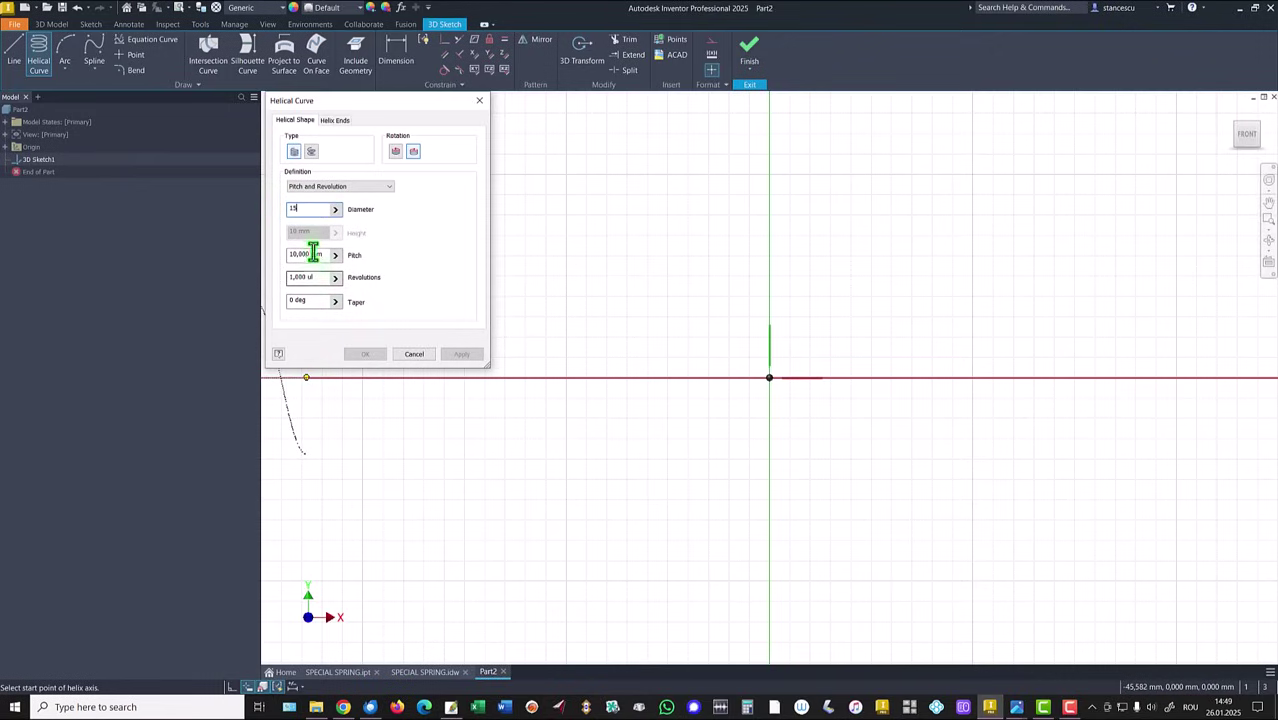
{"action": "left_click", "coordinate": [325, 255]}
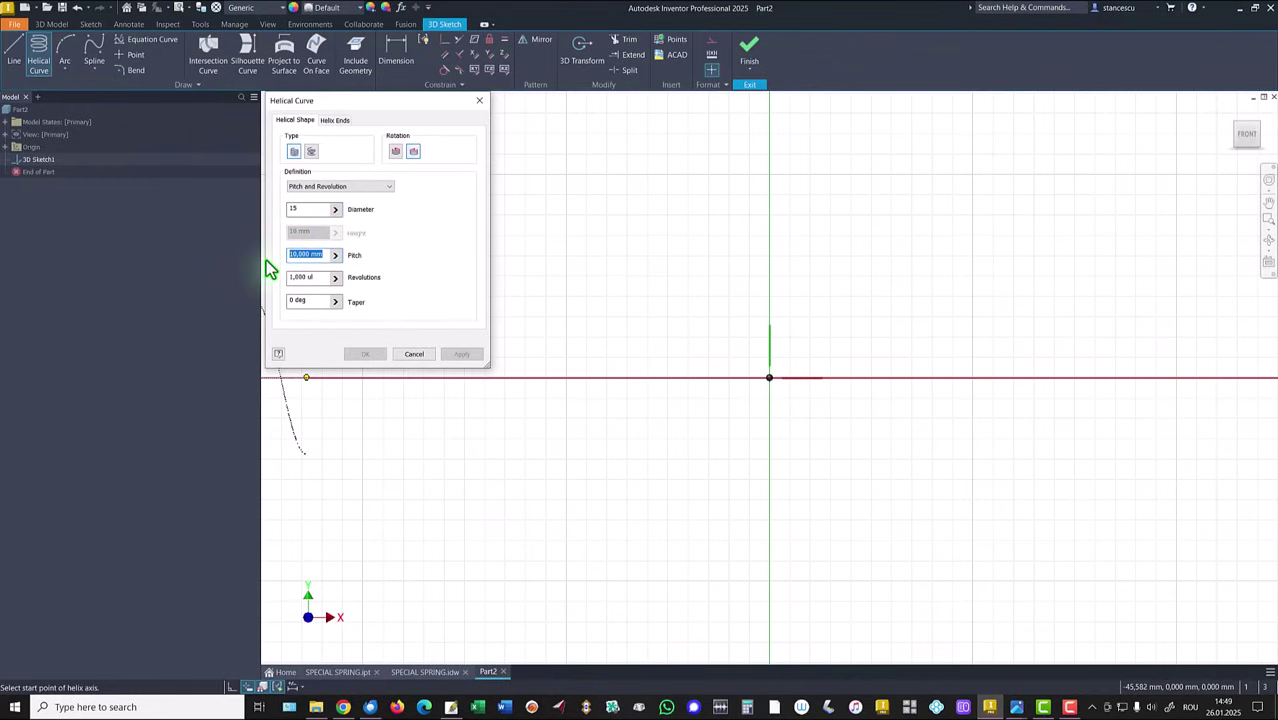
{"action": "type", "text": "12"}
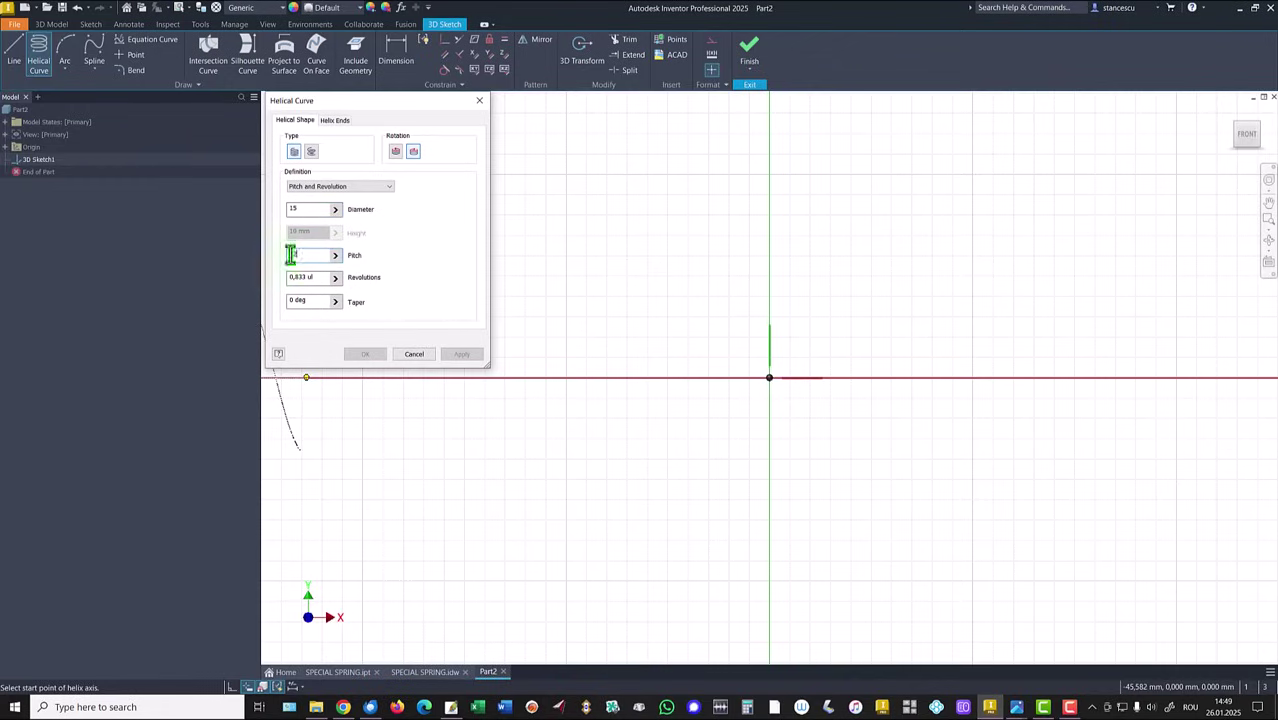
{"action": "left_click", "coordinate": [300, 277]}
{"action": "type", "text": "6"}
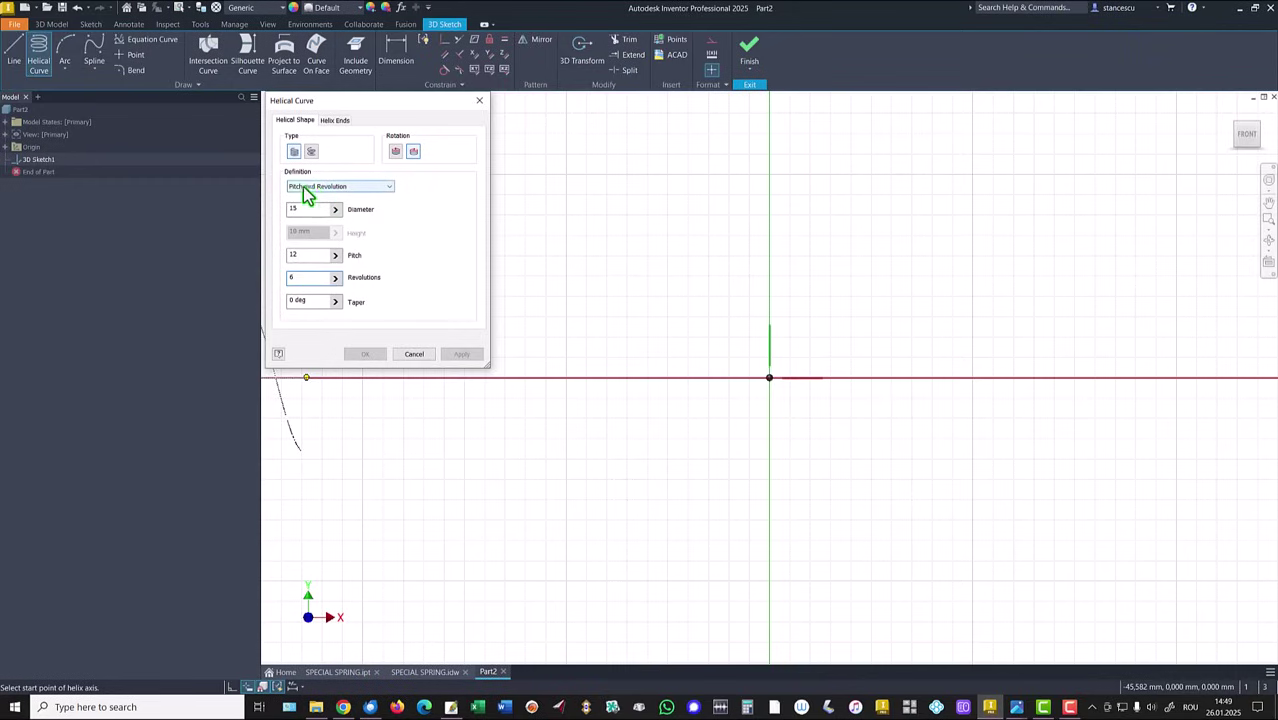
{"action": "left_click", "coordinate": [386, 189]}
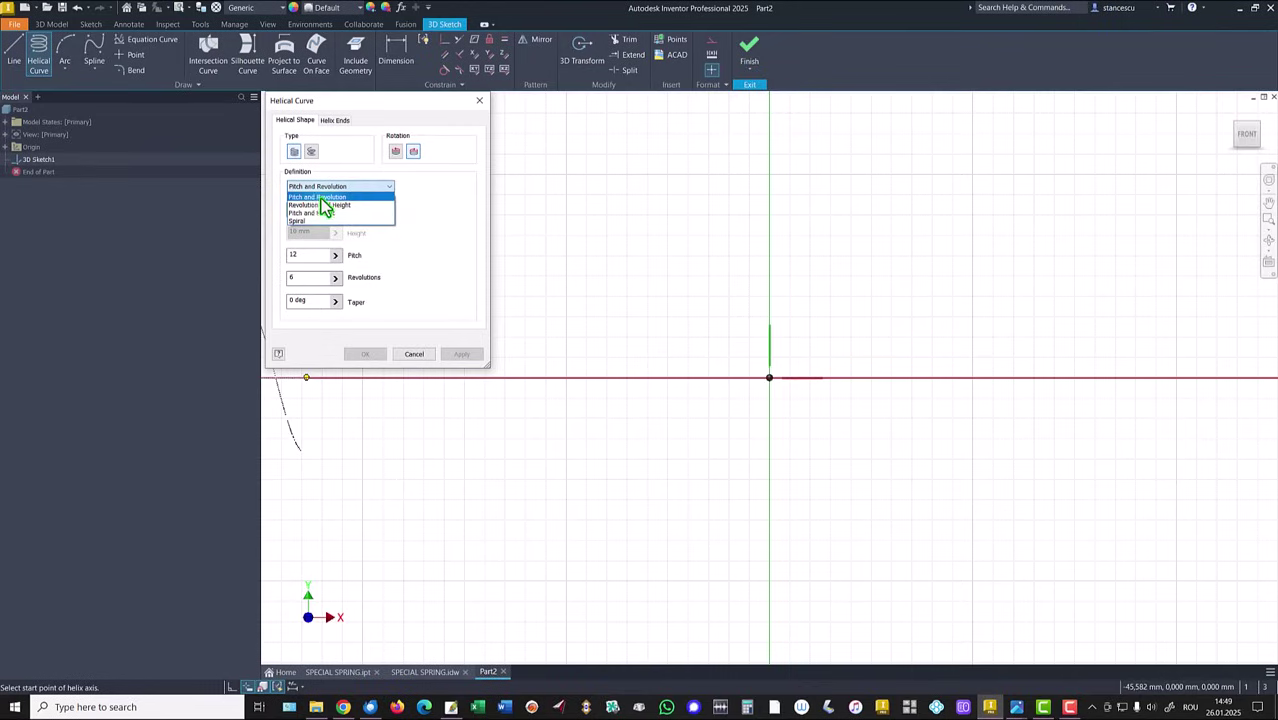
{"action": "left_click", "coordinate": [389, 192]}
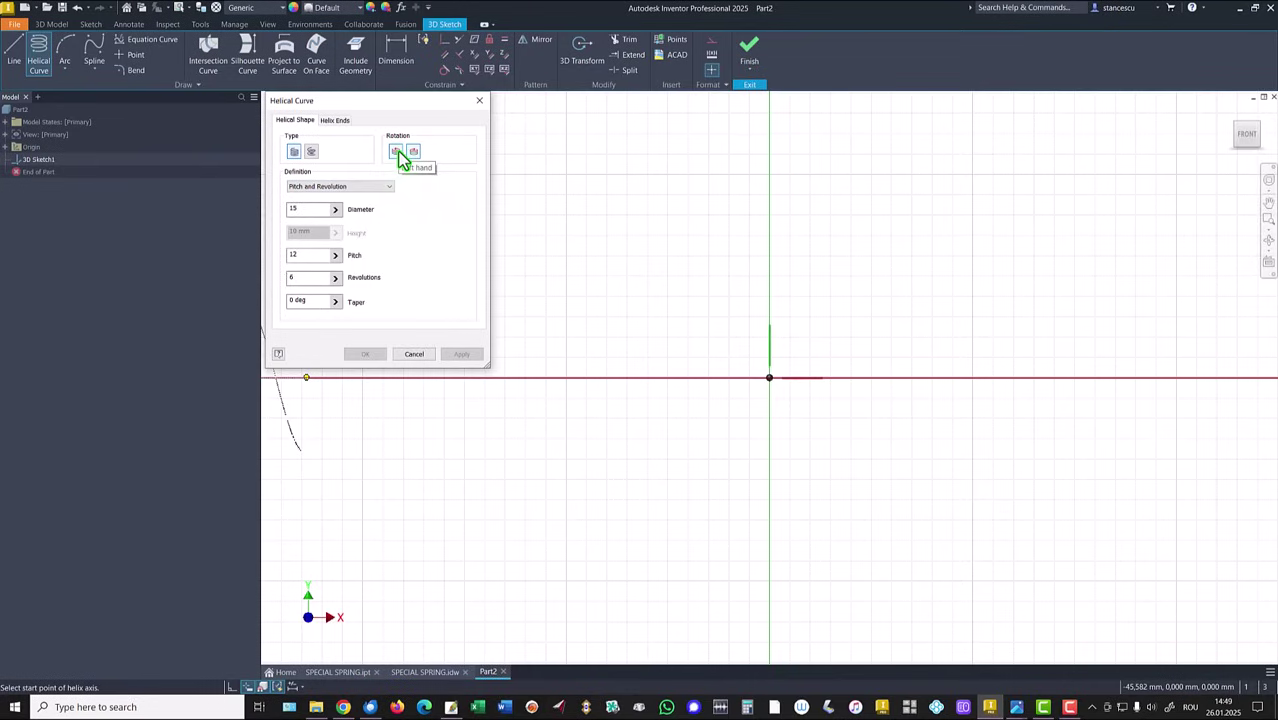
{"action": "left_click", "coordinate": [396, 153]}
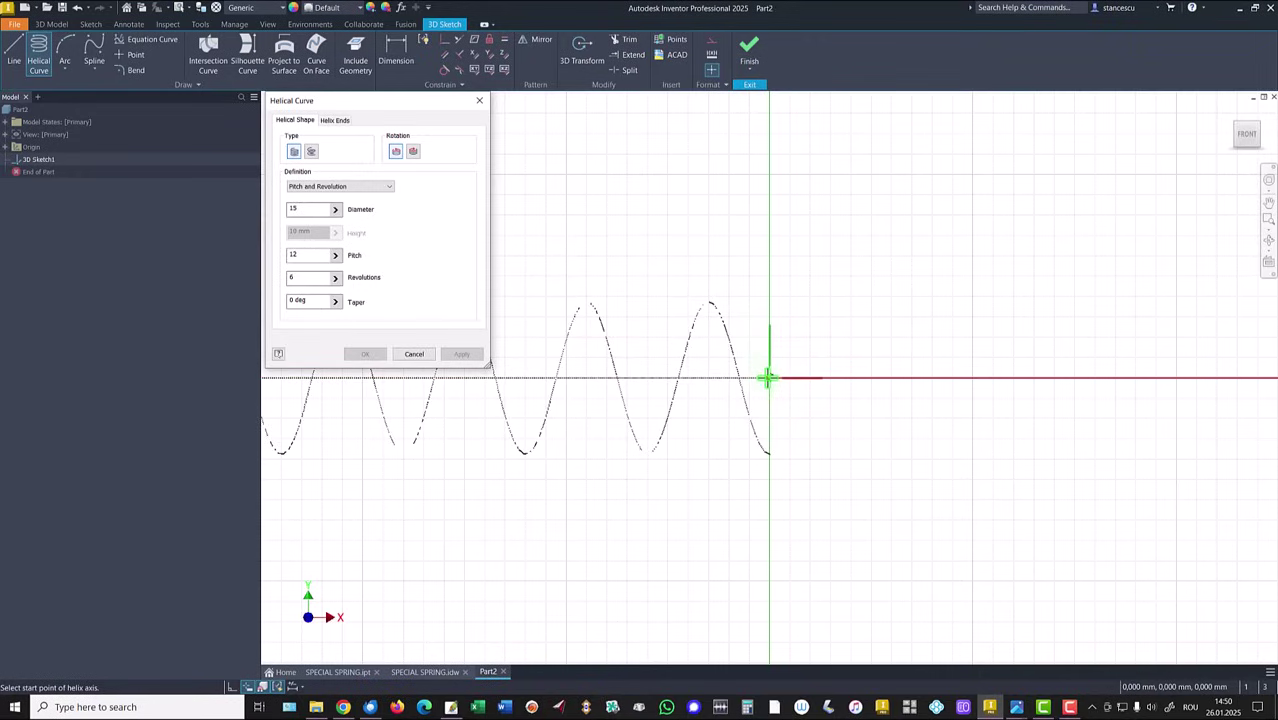
Step: Place the helix axis upward from the origin and create the six-turn Ø15 helix
{"action": "left_click", "coordinate": [768, 377]}
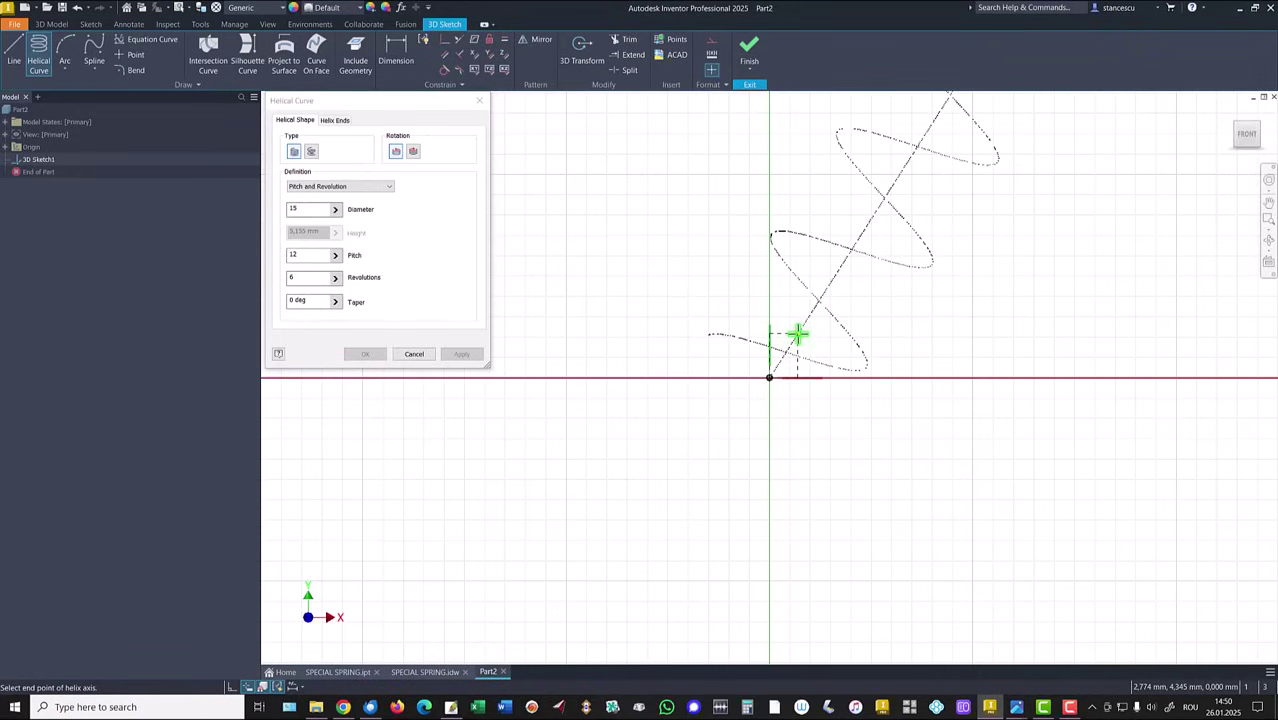
{"action": "key", "text": "F6"}
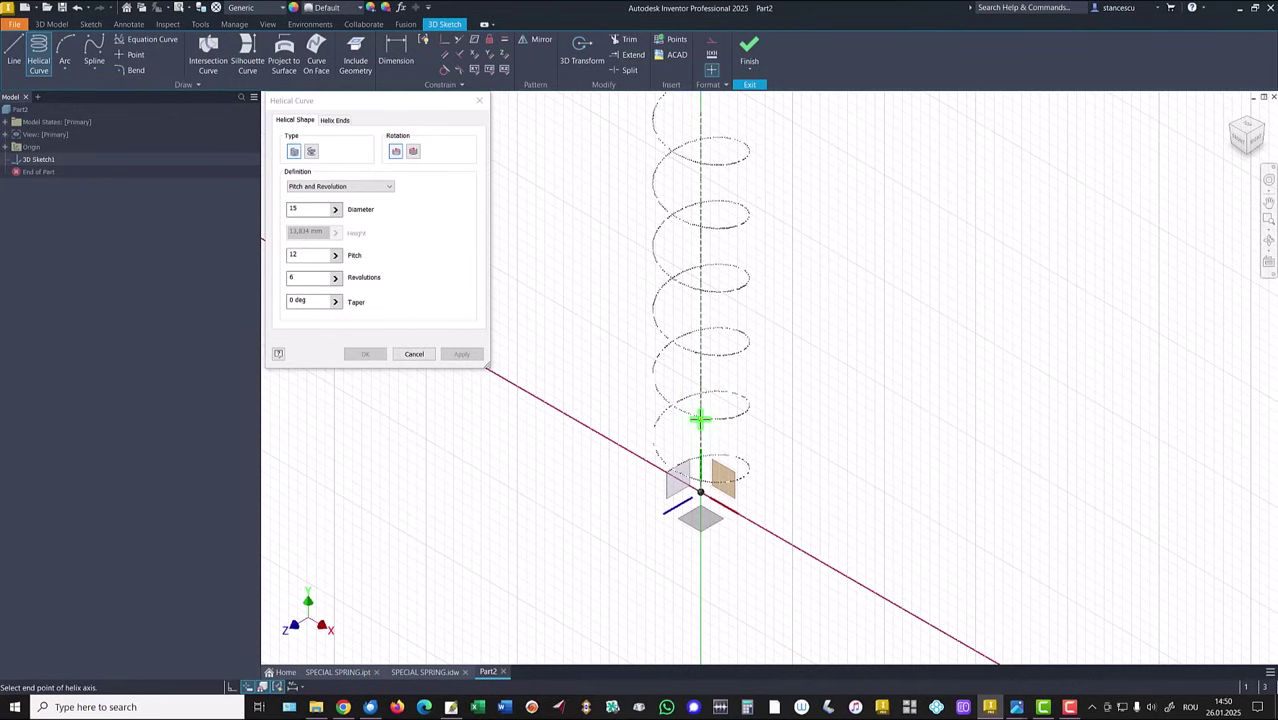
{"action": "left_click", "coordinate": [699, 419]}
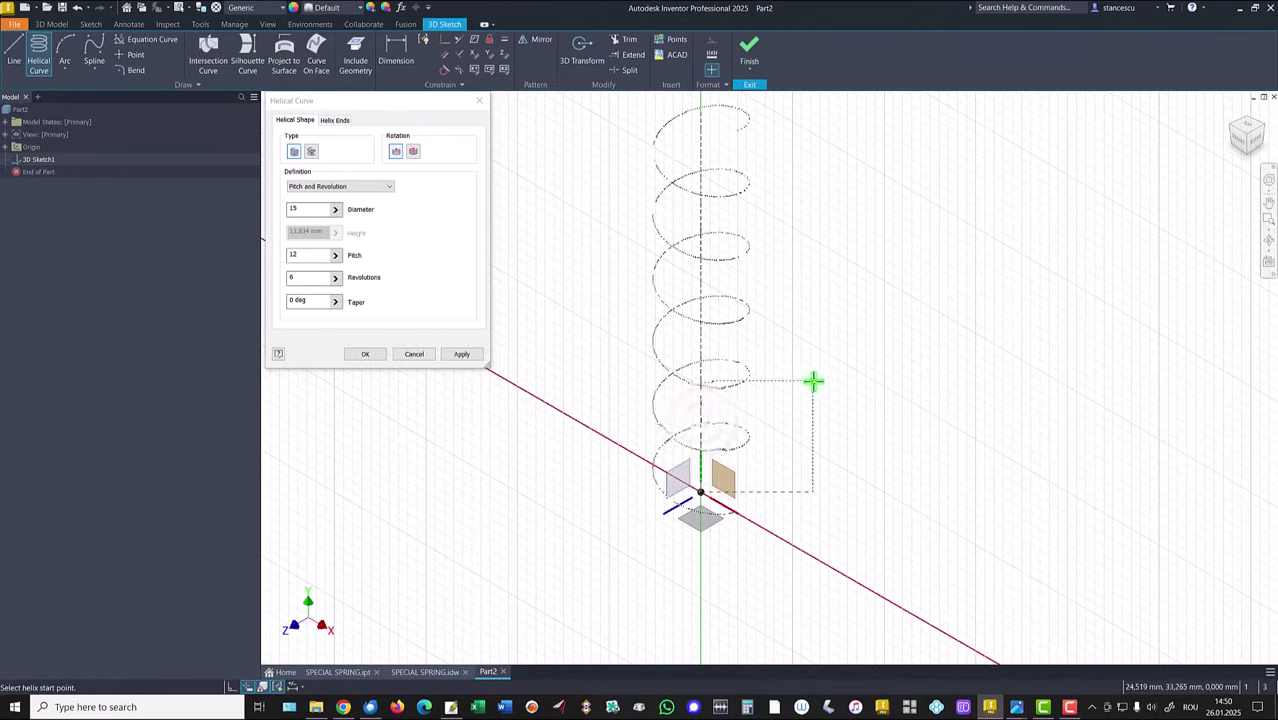
{"action": "left_click", "coordinate": [365, 356]}
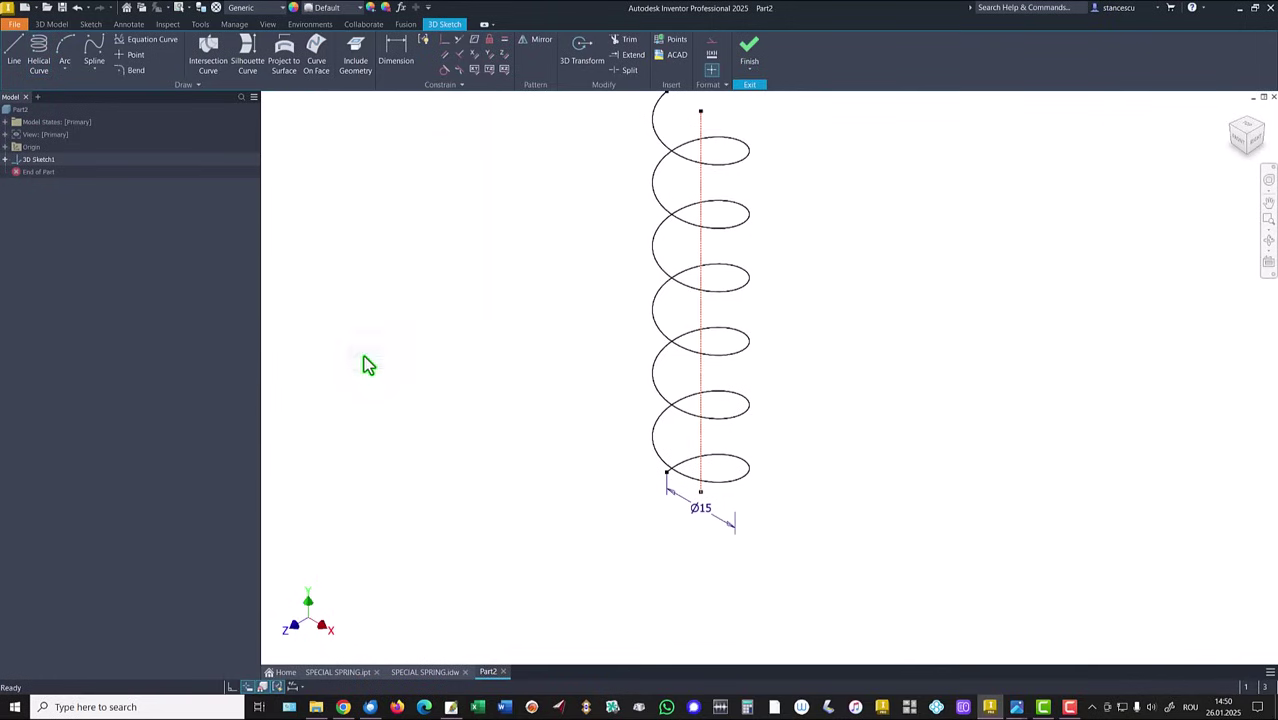
{"action": "key", "text": "Home"}
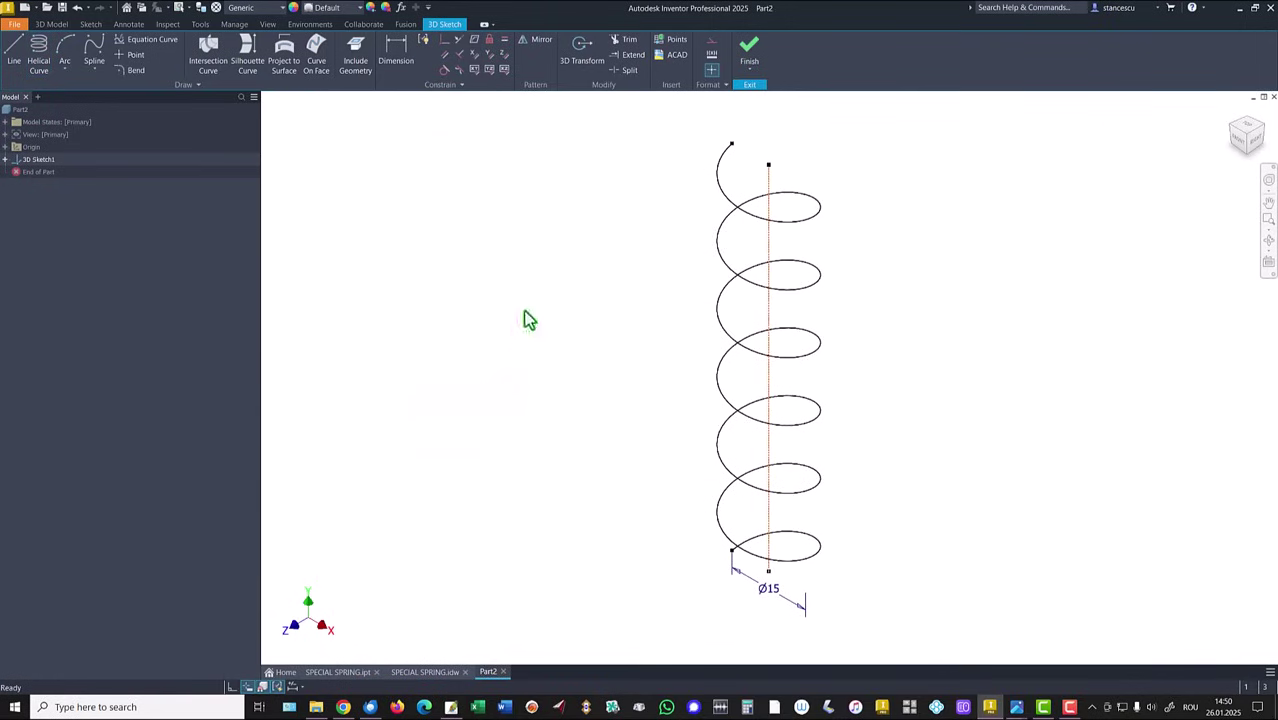
Step: Finish the 3D sketch, add a work plane normal to the helix's lower end, and sketch on it
{"action": "left_click", "coordinate": [749, 55]}
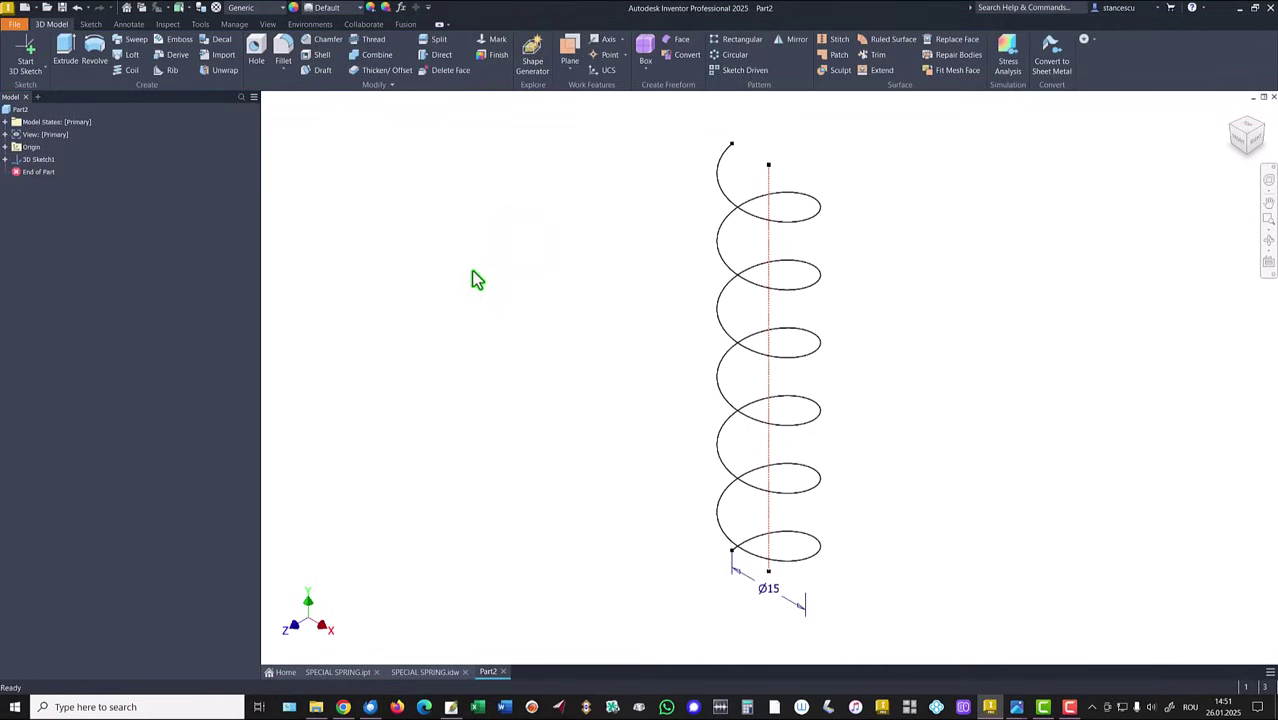
{"action": "left_click", "coordinate": [569, 50]}
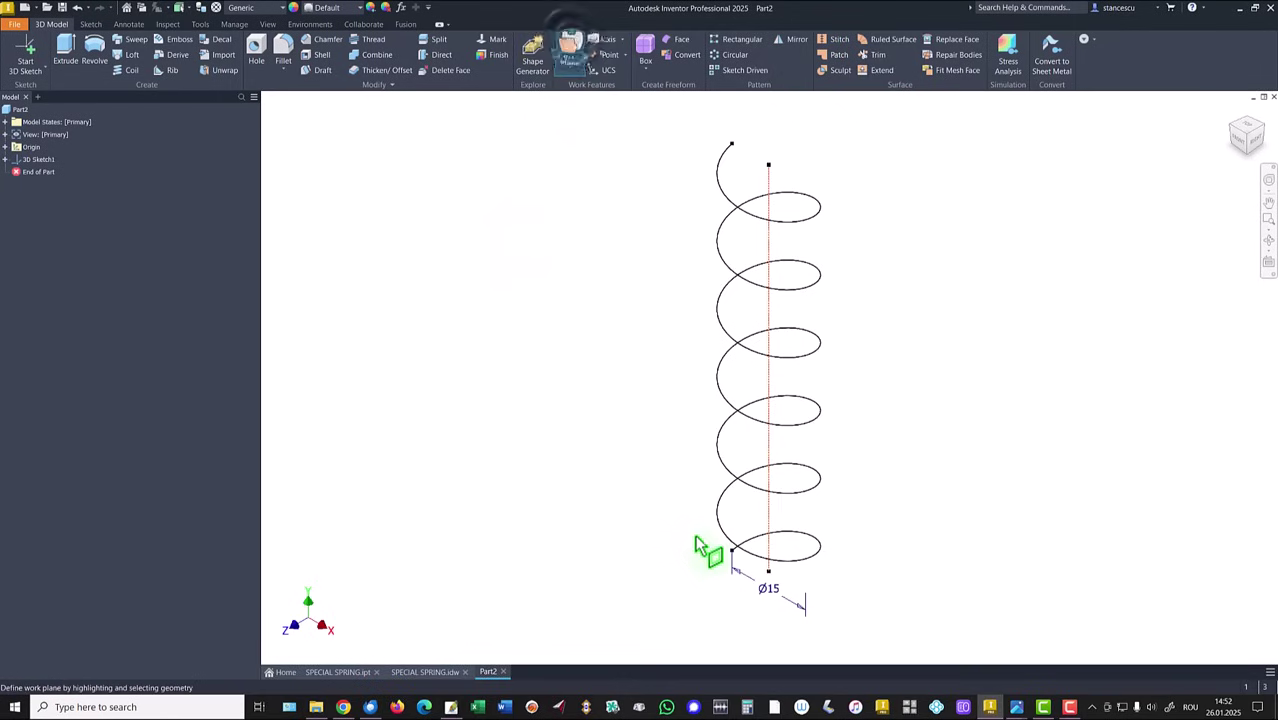
{"action": "left_click", "coordinate": [747, 546]}
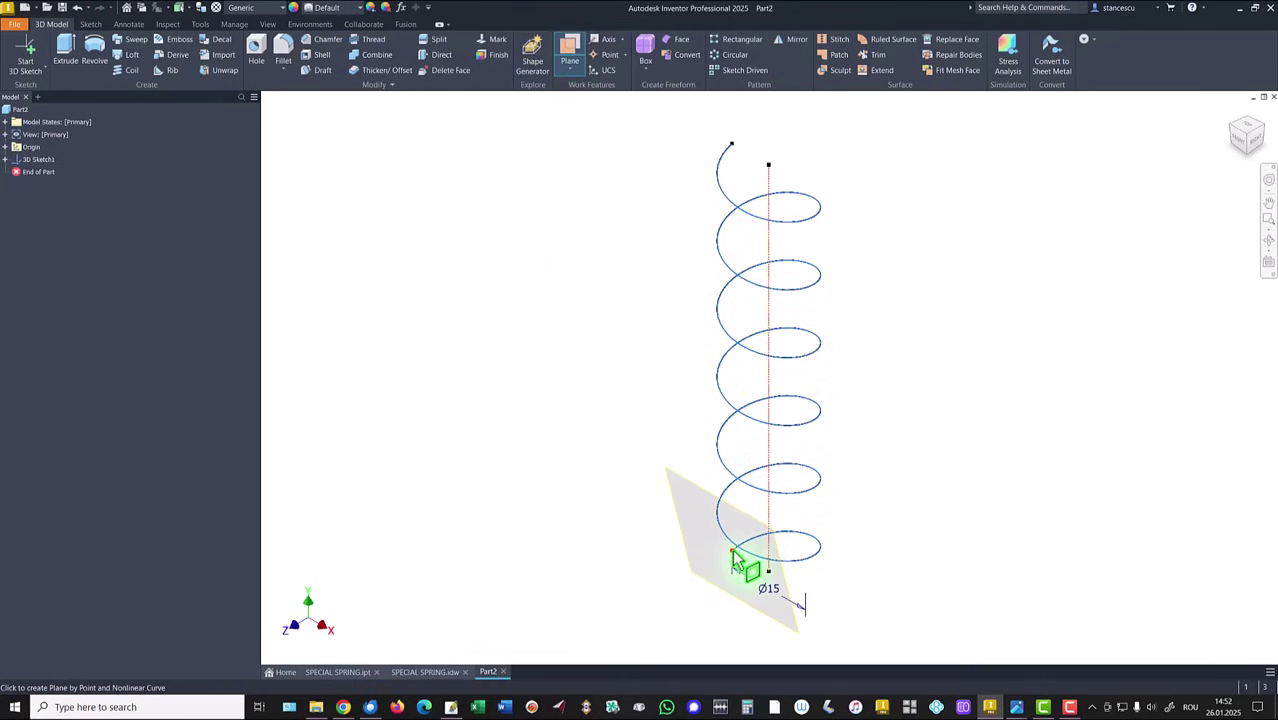
{"action": "left_click", "coordinate": [733, 553]}
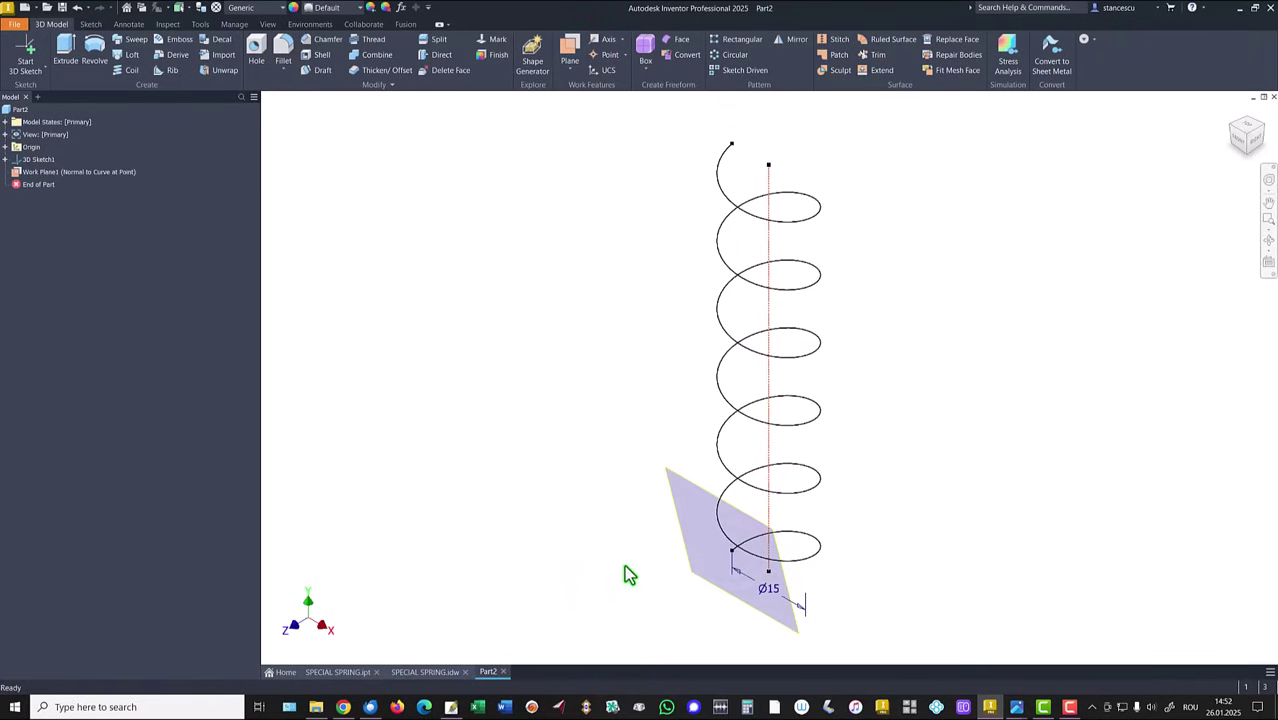
{"action": "left_click", "coordinate": [695, 560]}
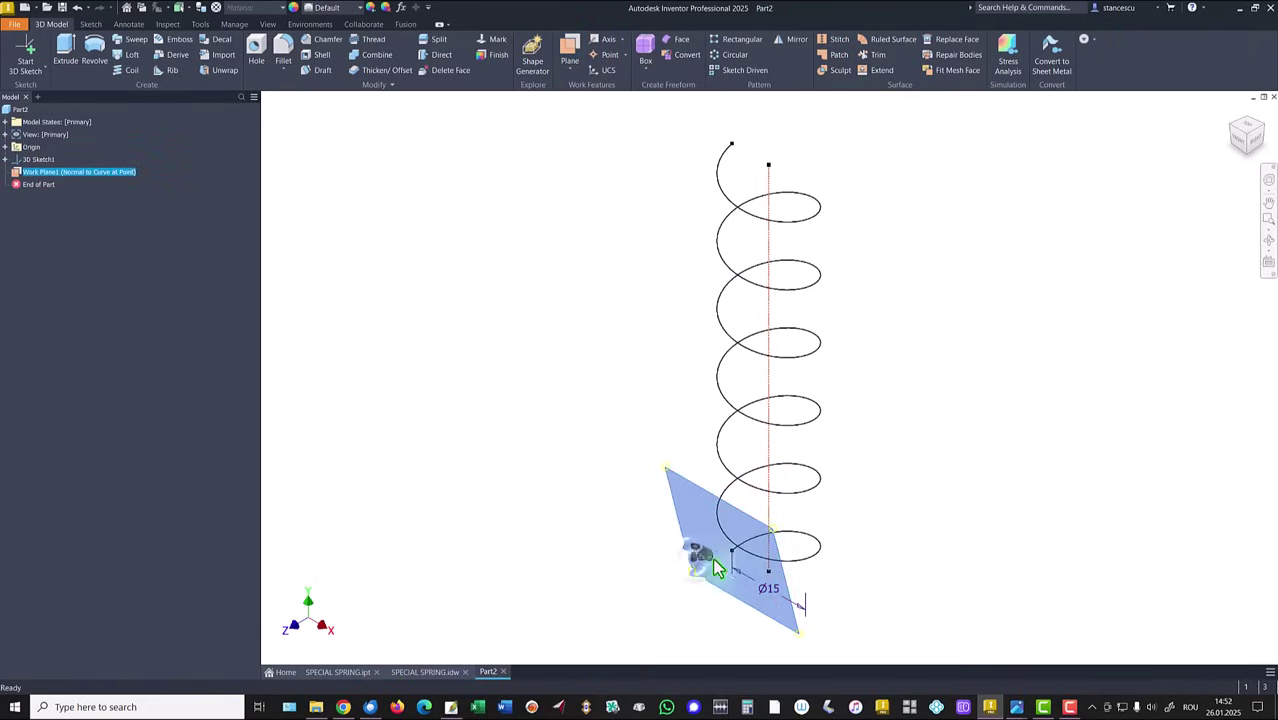
{"action": "left_click", "coordinate": [707, 555]}
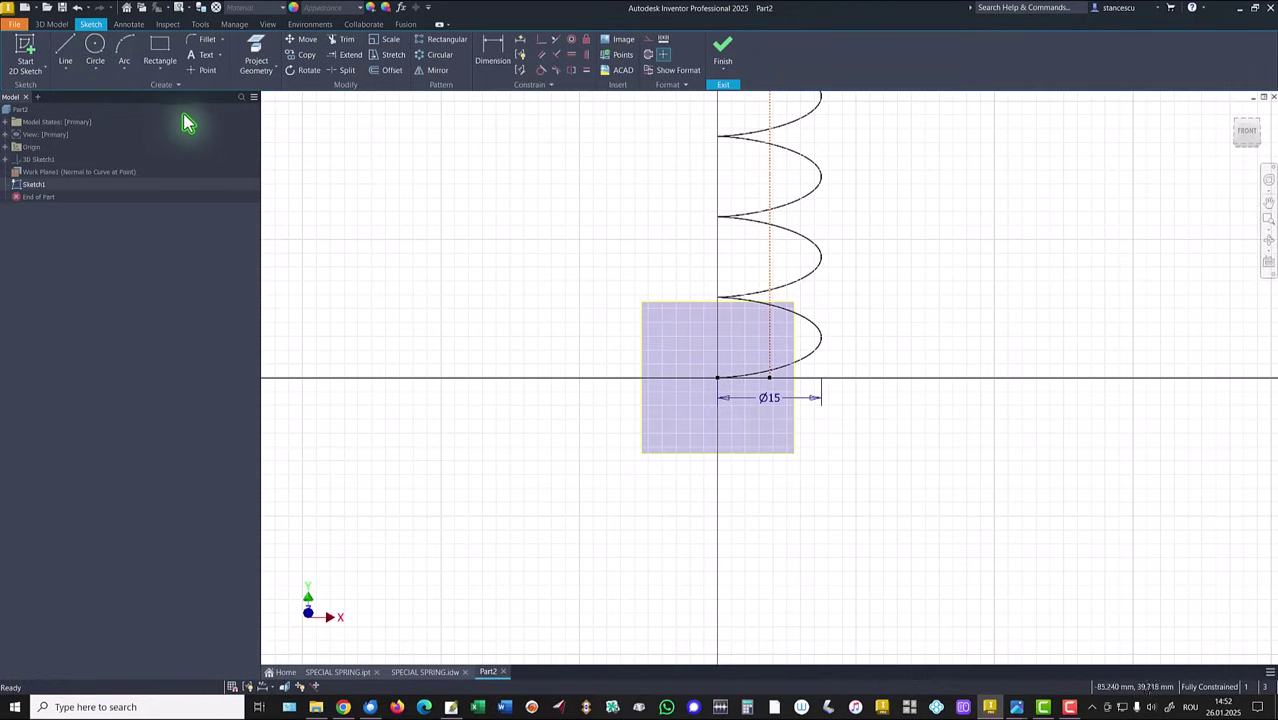
Step: Project the helix start point and sketch a 5 mm circle centred on it as the wire profile
{"action": "left_click", "coordinate": [253, 55]}
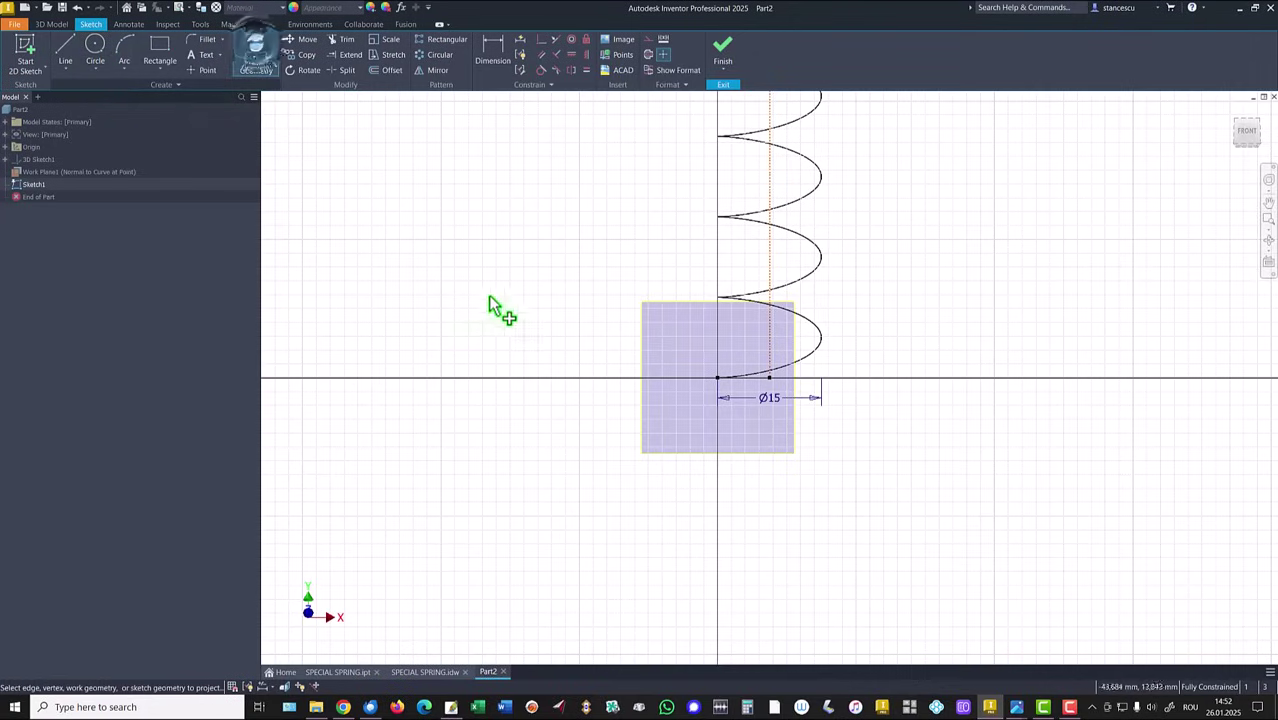
{"action": "left_click", "coordinate": [716, 378]}
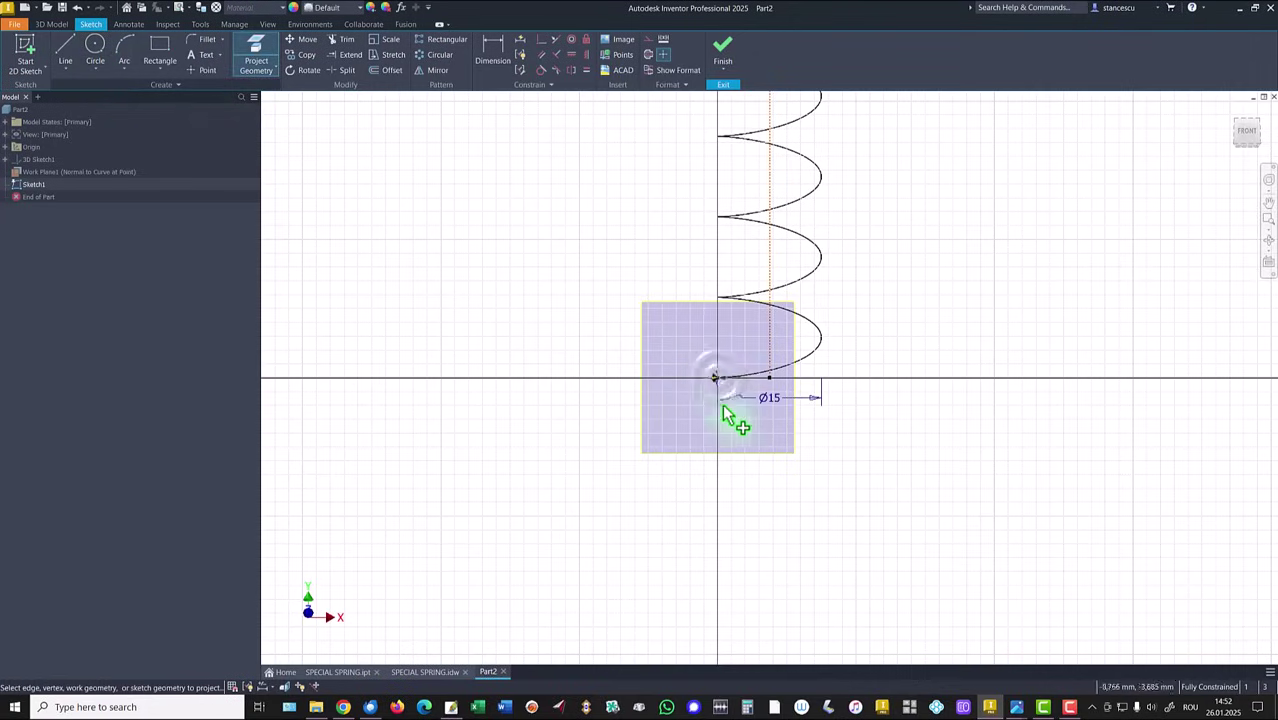
{"action": "left_click", "coordinate": [104, 50]}
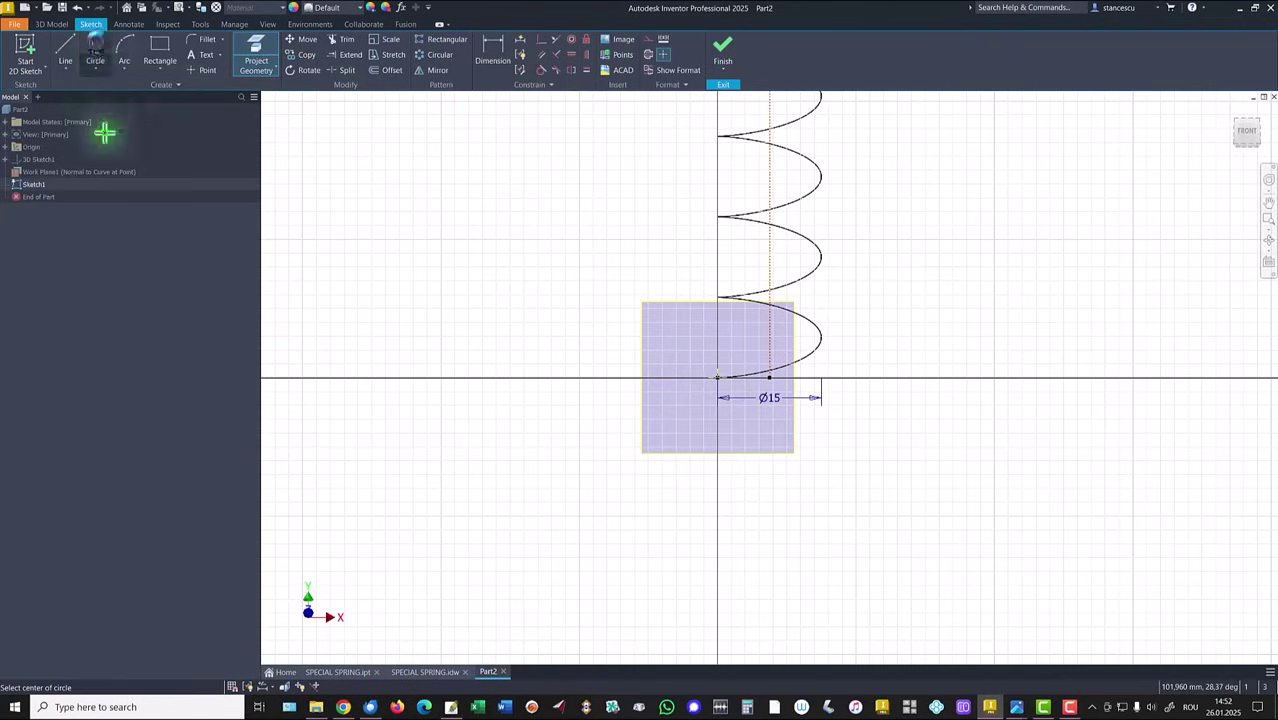
{"action": "left_click", "coordinate": [718, 378]}
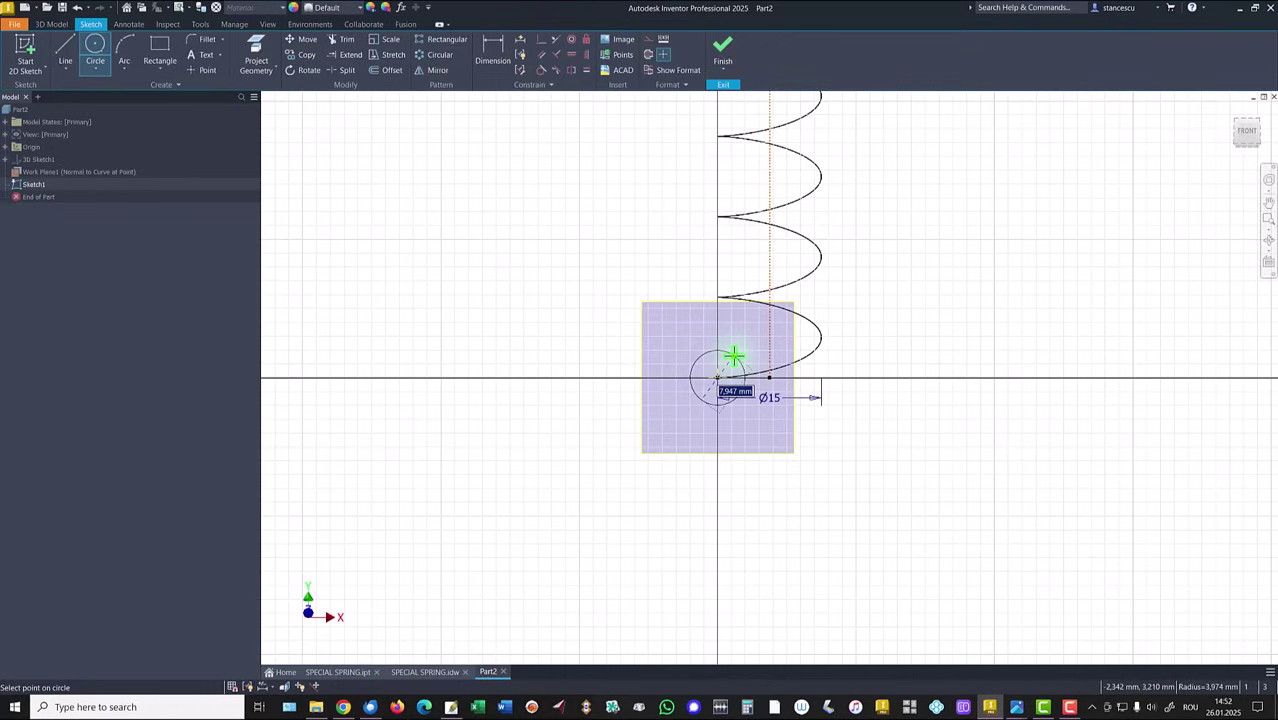
{"action": "type", "text": "5"}
{"action": "key", "text": "Return"}
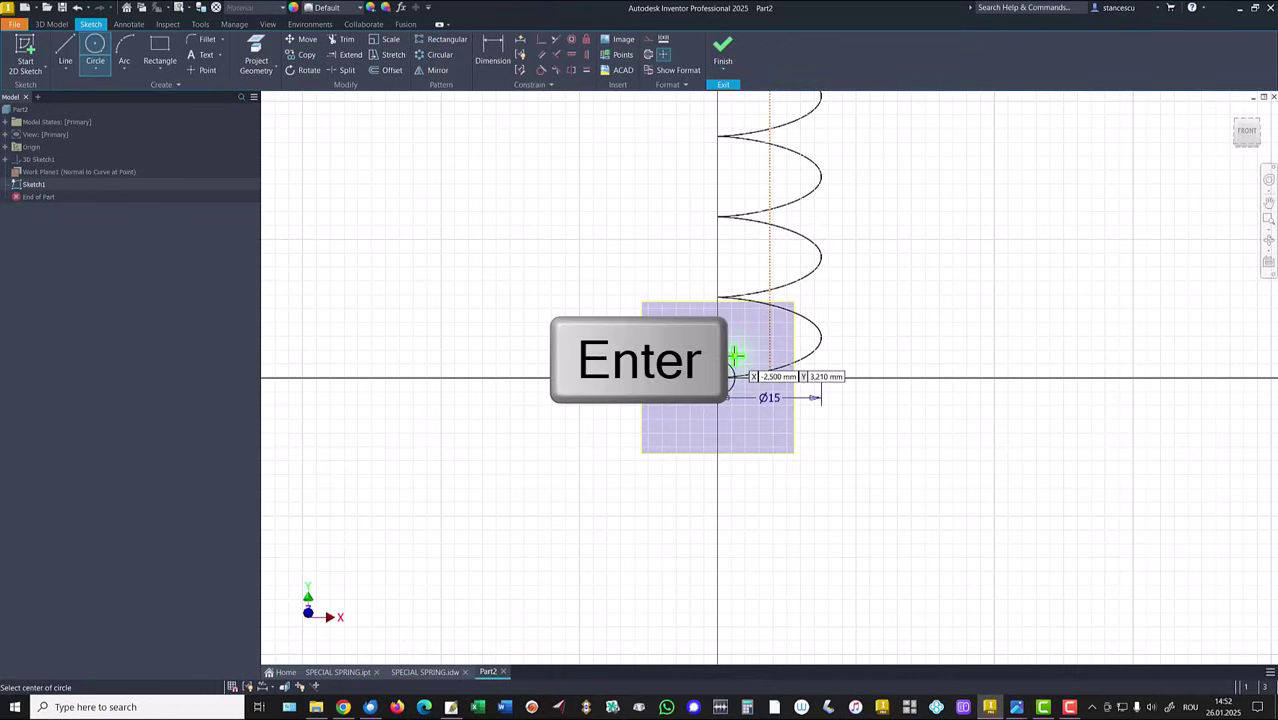
{"action": "left_click", "coordinate": [720, 52]}
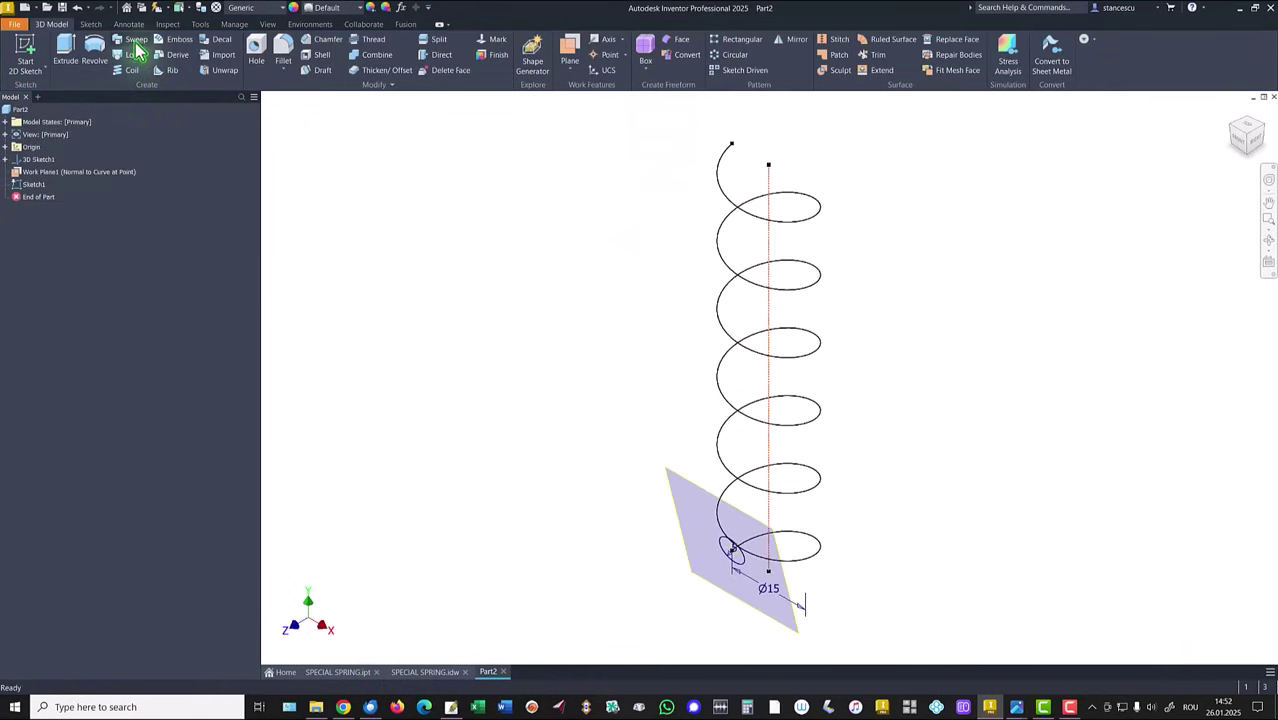
Step: Sweep the 5 mm circle along the helix to create the solid coil Sweep1
{"action": "left_click", "coordinate": [136, 40]}
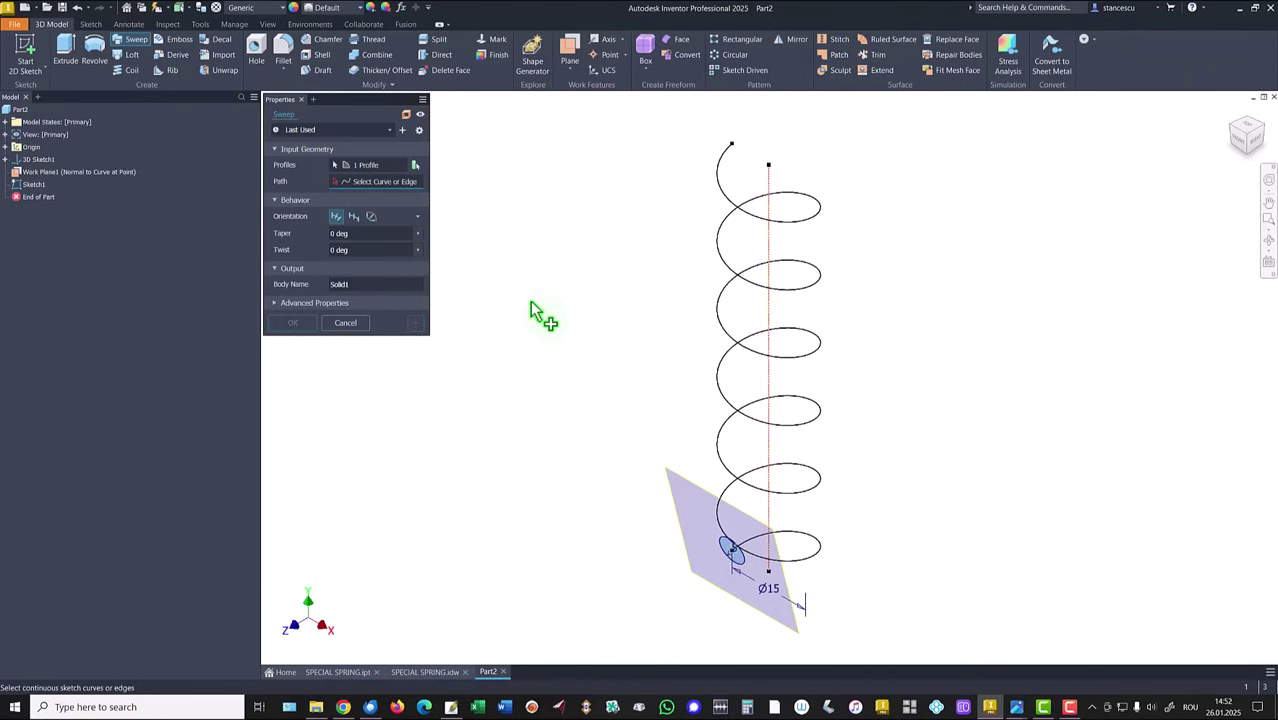
{"action": "left_click", "coordinate": [719, 400]}
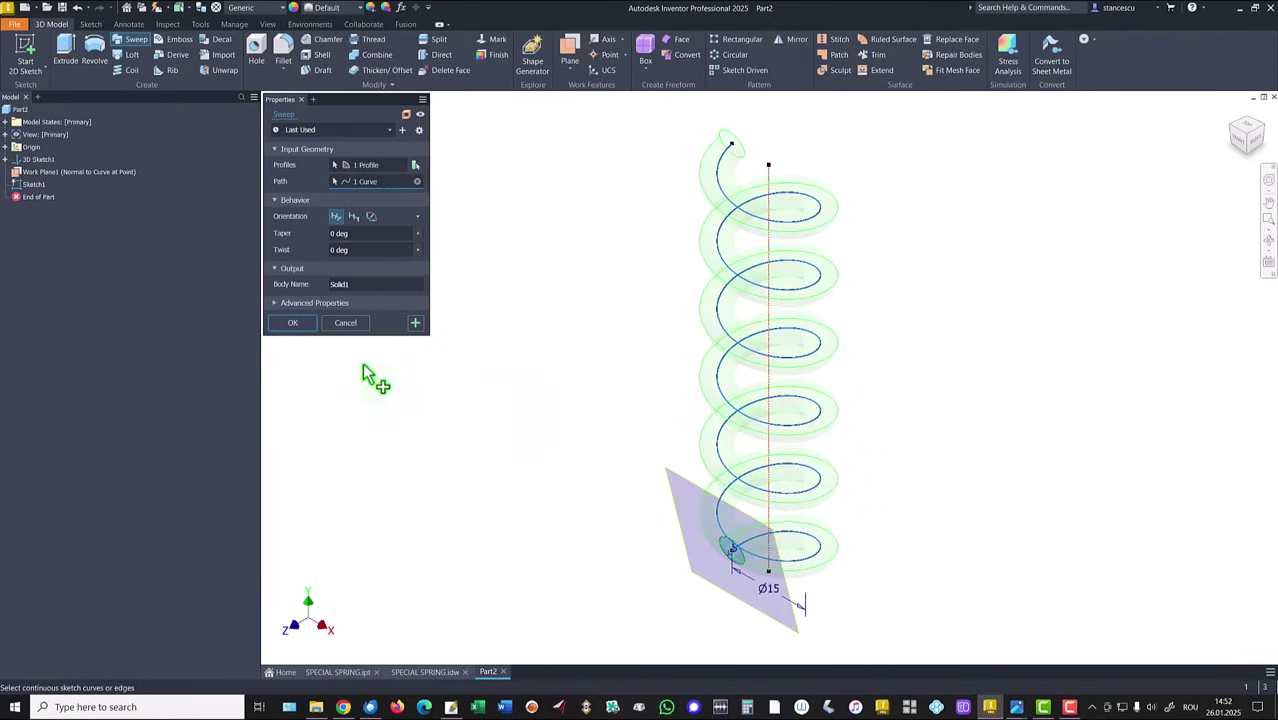
{"action": "left_click", "coordinate": [306, 322]}
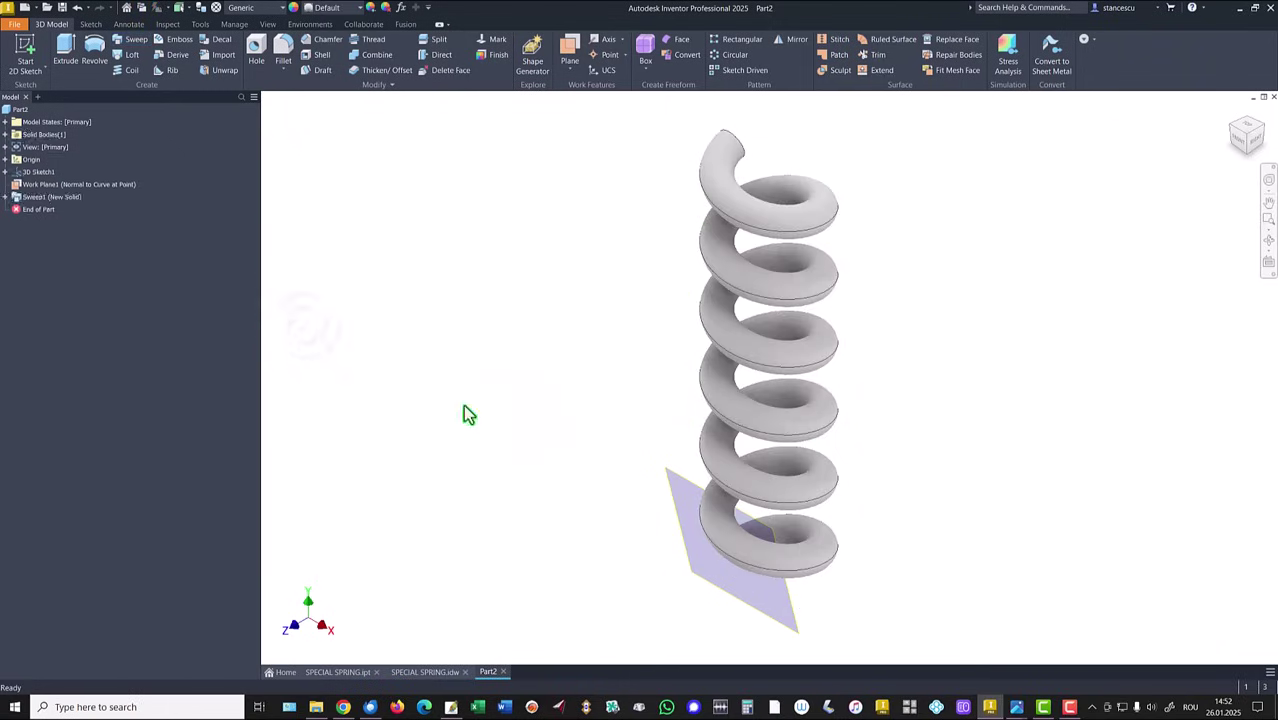
Step: Turn off the work plane's visibility so only the spring shows
{"action": "right_click", "coordinate": [705, 495]}
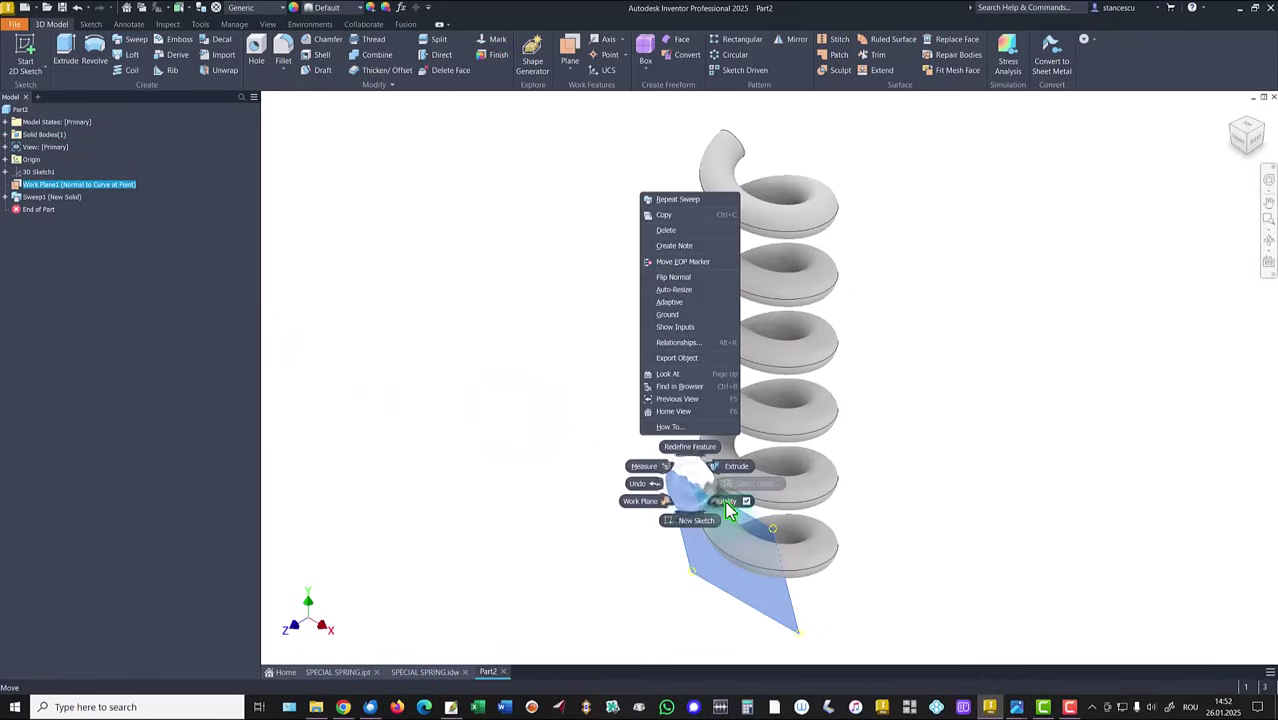
{"action": "left_click", "coordinate": [727, 507]}
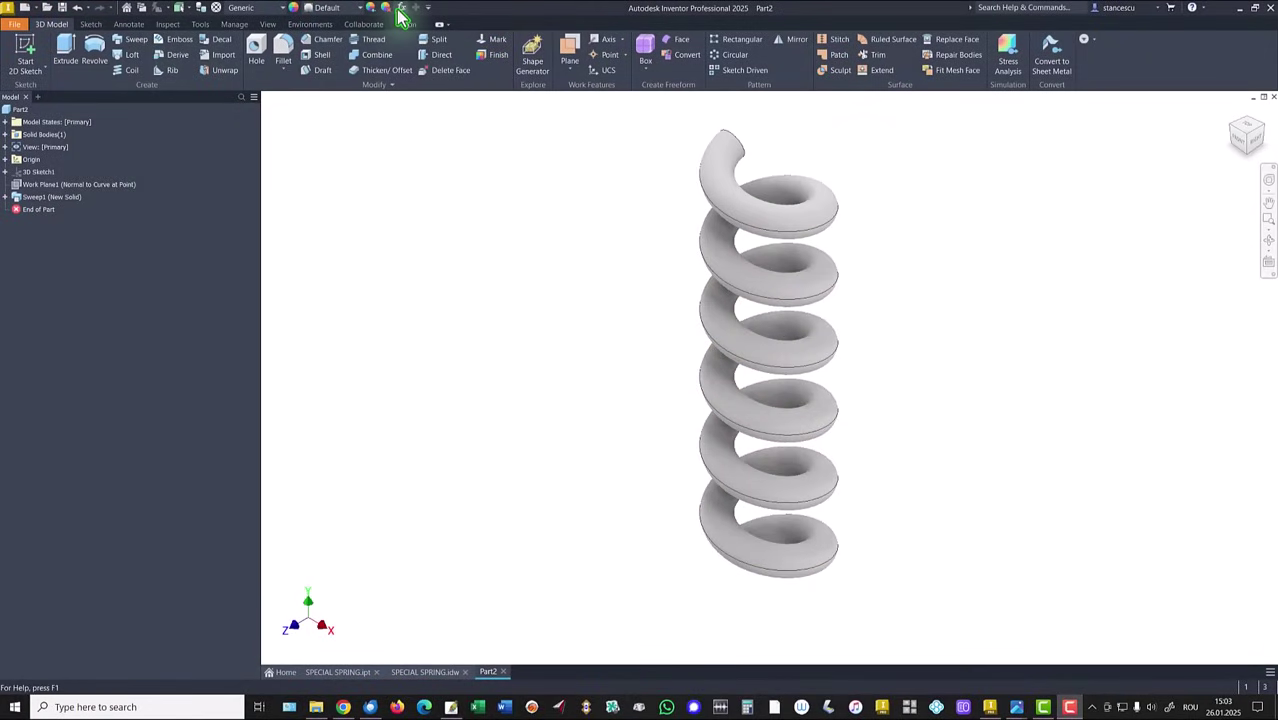
Step: Switch the ribbon to the Manage tools
{"action": "left_click", "coordinate": [235, 24]}
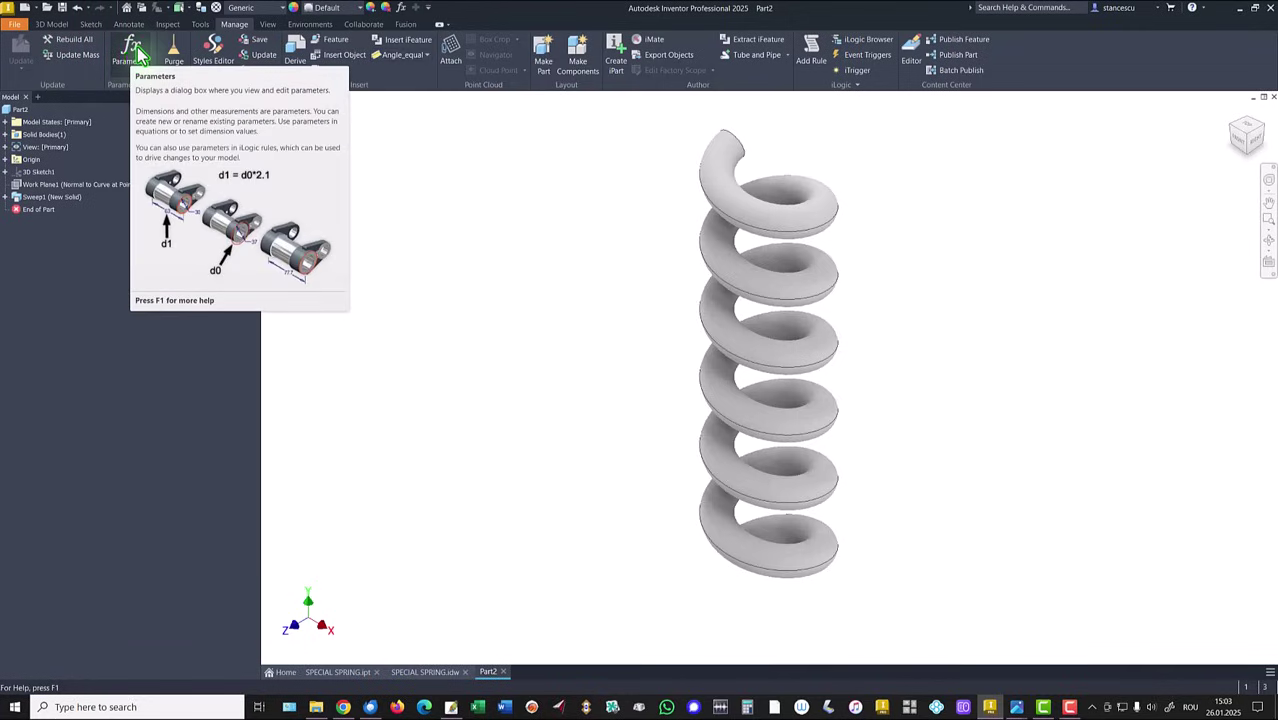
Step: Rename parameters d0, d1, d2 and d4 to Pitch, Rev, Dia and Wire in the Parameters table
{"action": "left_click", "coordinate": [138, 55]}
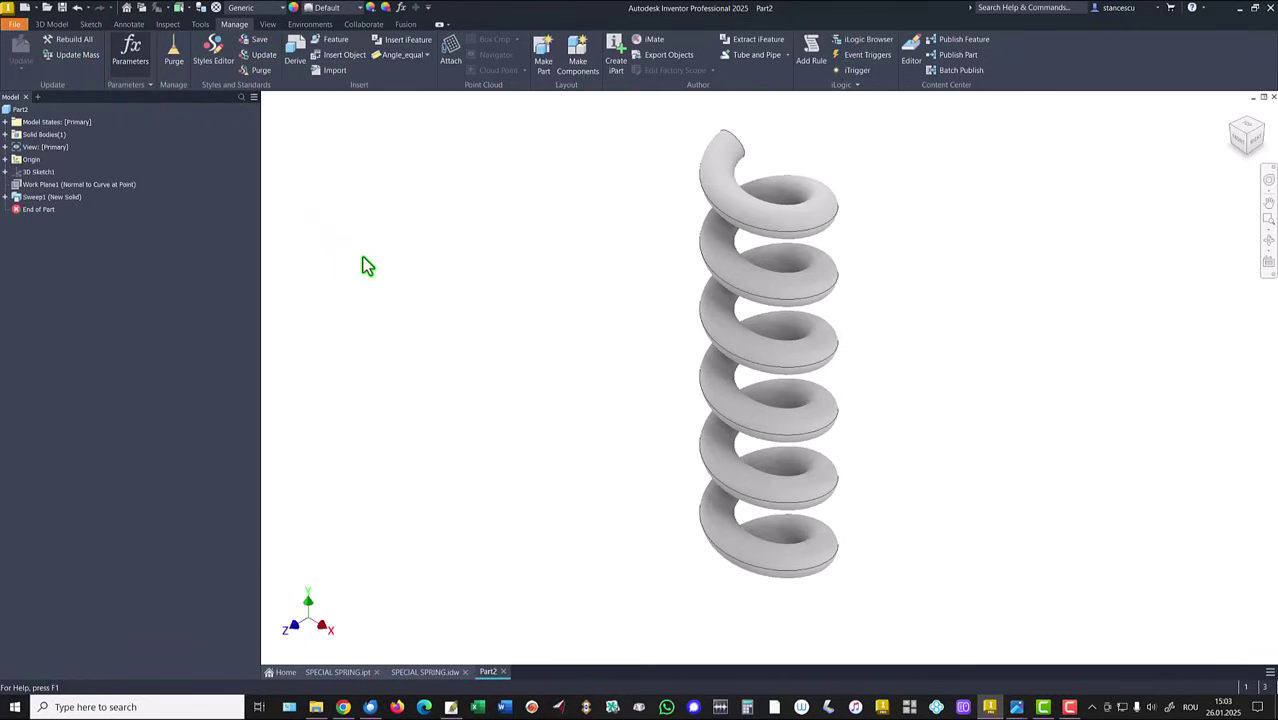
{"action": "middle_click_drag", "start_coordinate": [920, 337], "coordinate": [1036, 334]}
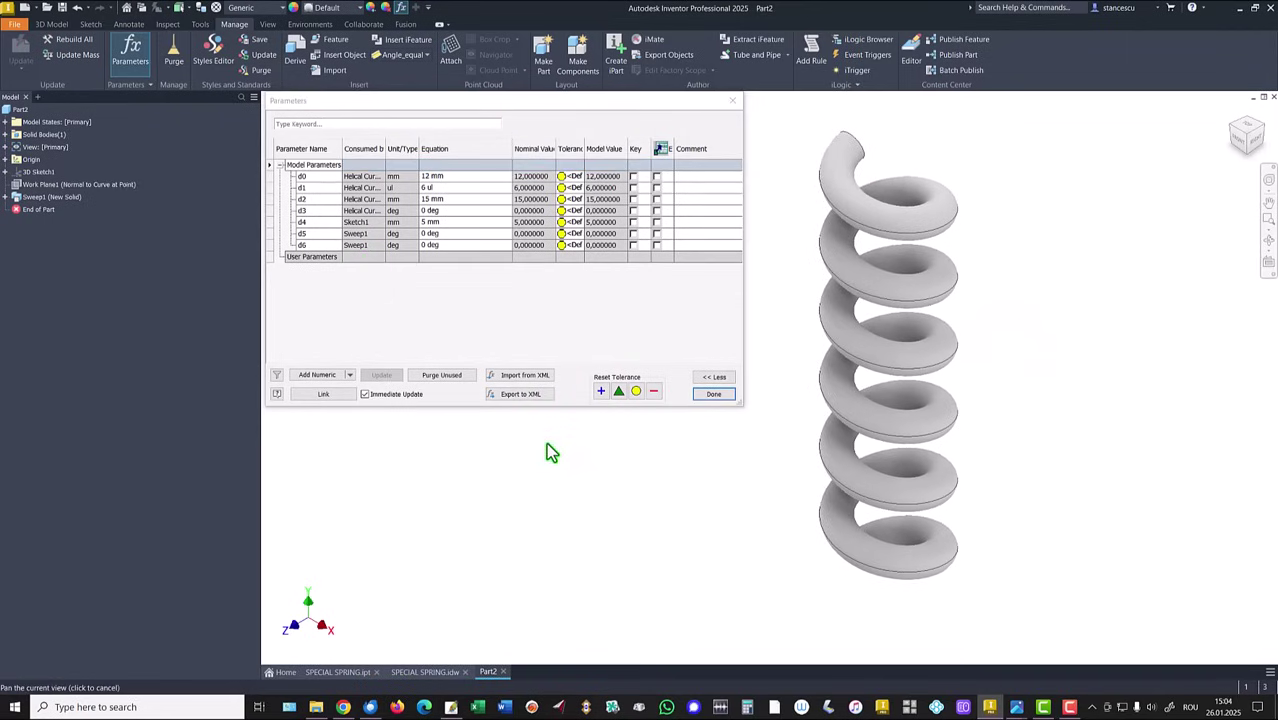
{"action": "double_click", "coordinate": [321, 177]}
{"action": "type", "text": "Pitch"}
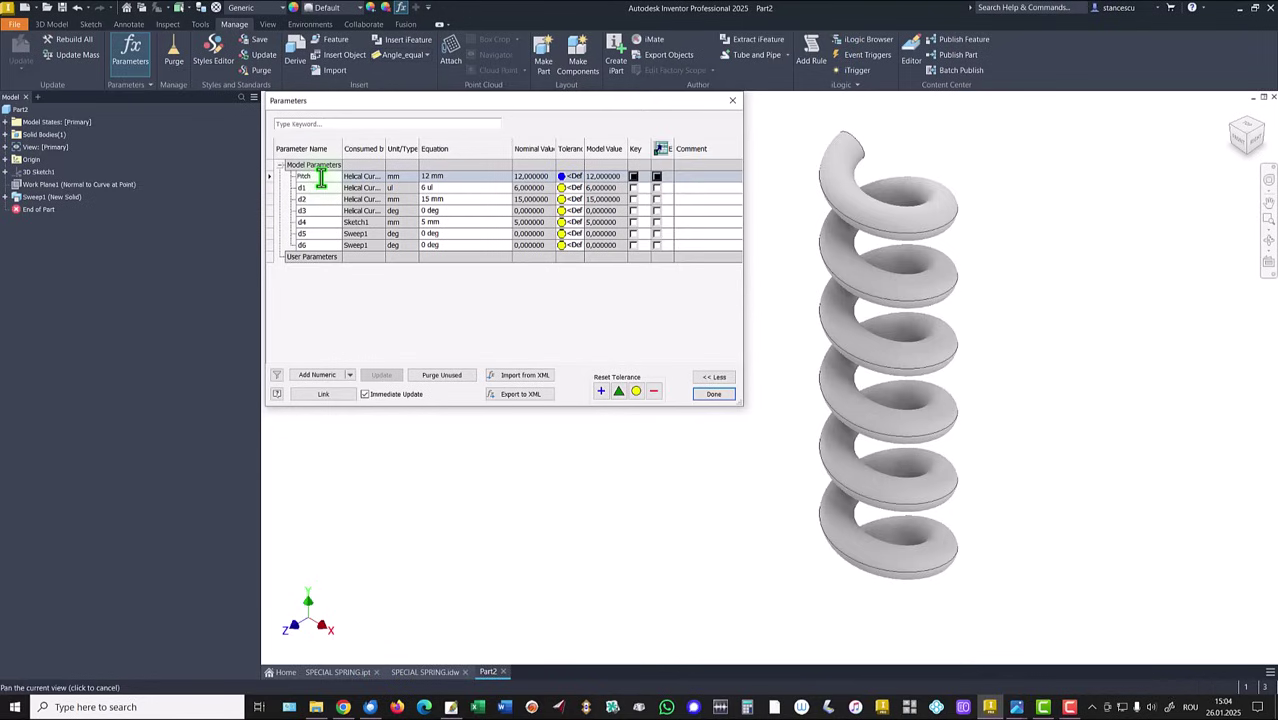
{"action": "left_click", "coordinate": [315, 180]}
{"action": "mouse_move", "coordinate": [434, 195]}
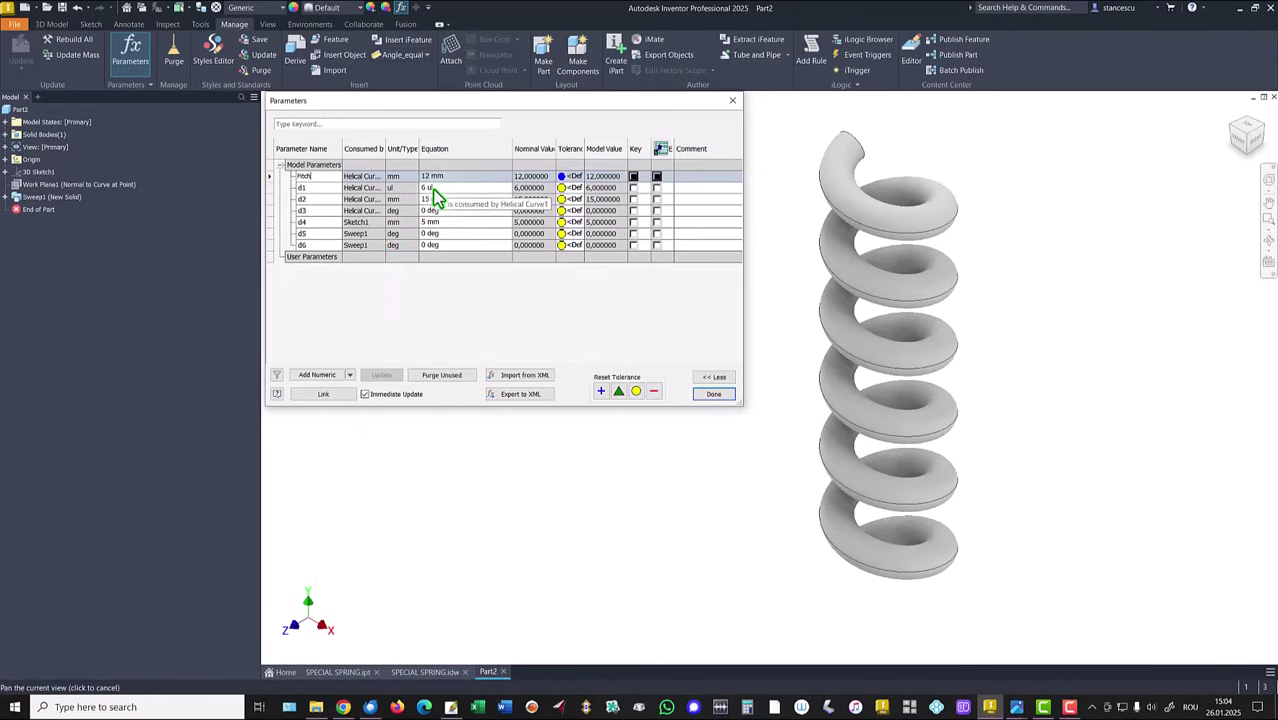
{"action": "left_click", "coordinate": [321, 190]}
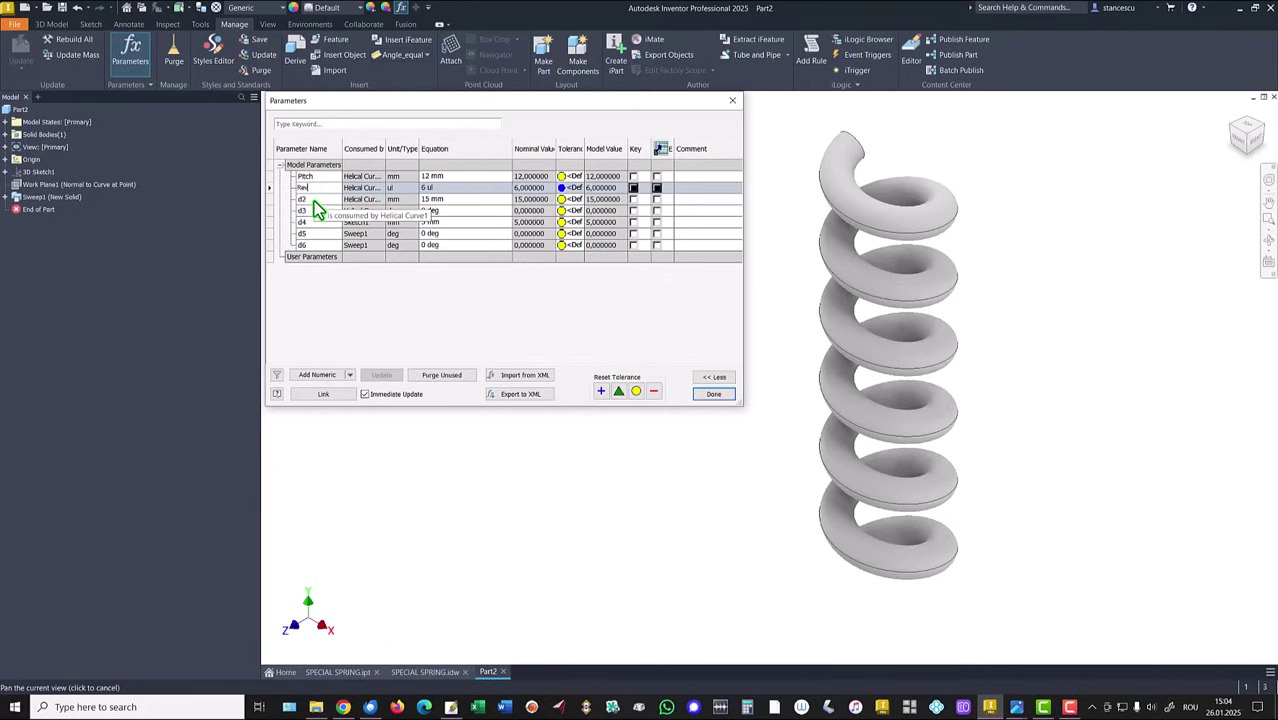
{"action": "left_click", "coordinate": [312, 199]}
{"action": "type", "text": "Dia"}
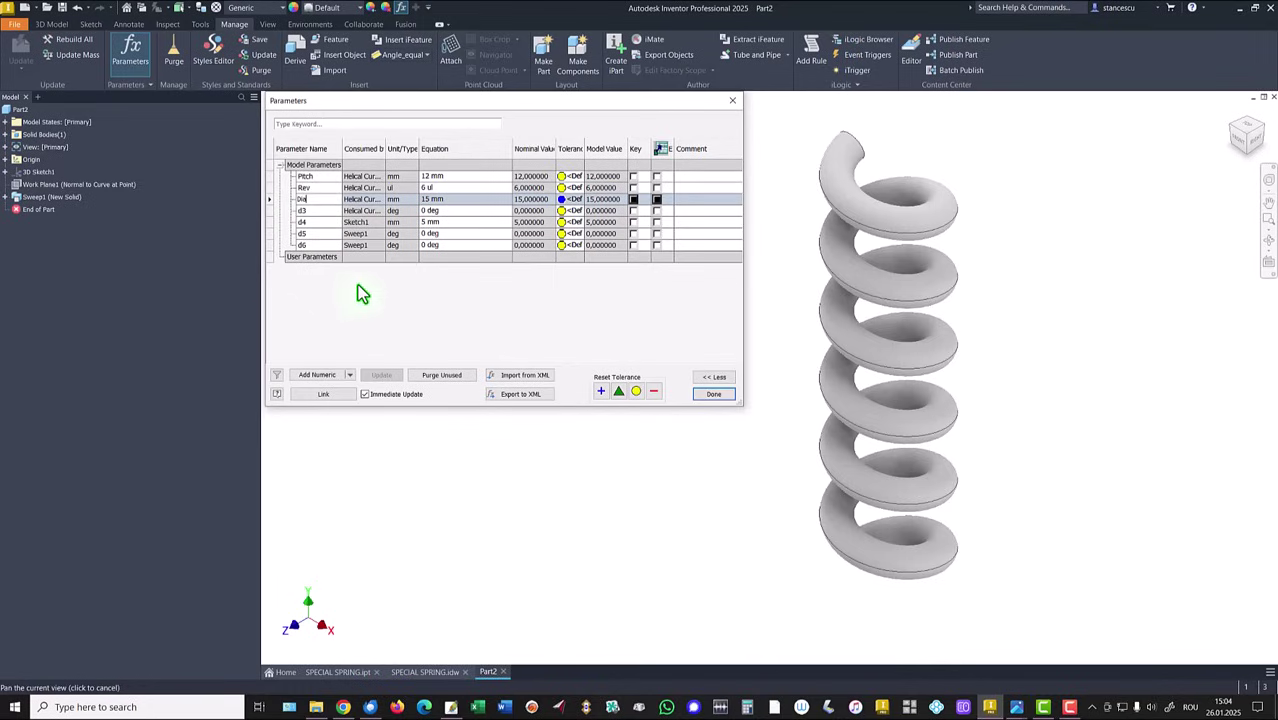
{"action": "left_click", "coordinate": [314, 224]}
{"action": "type", "text": "Wire"}
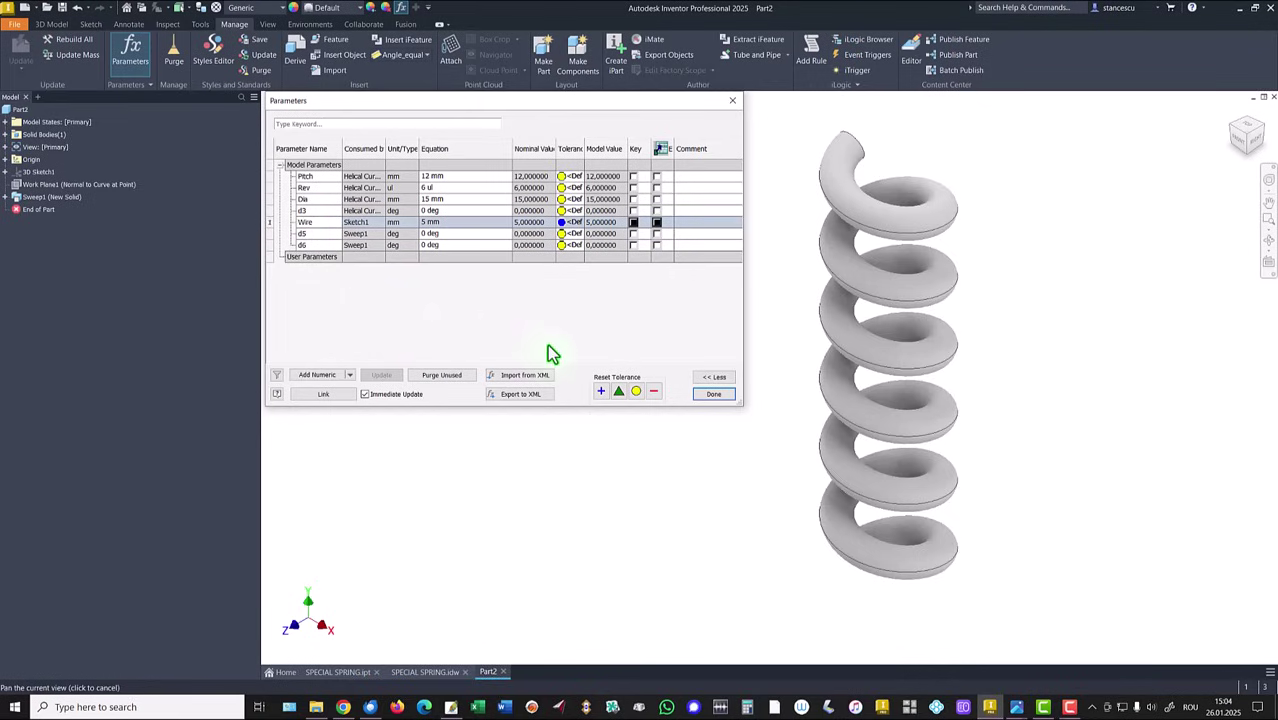
{"action": "left_click_drag", "start_coordinate": [325, 190], "coordinate": [337, 217]}
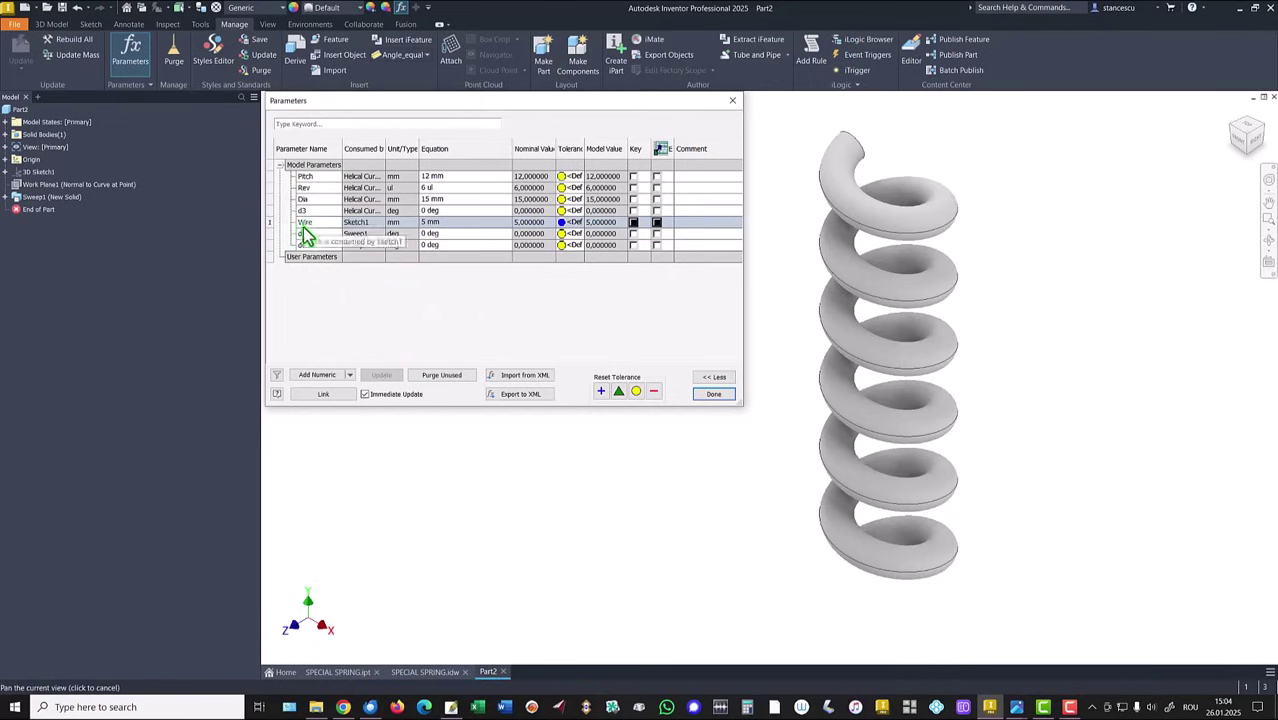
{"action": "left_click", "coordinate": [718, 396]}
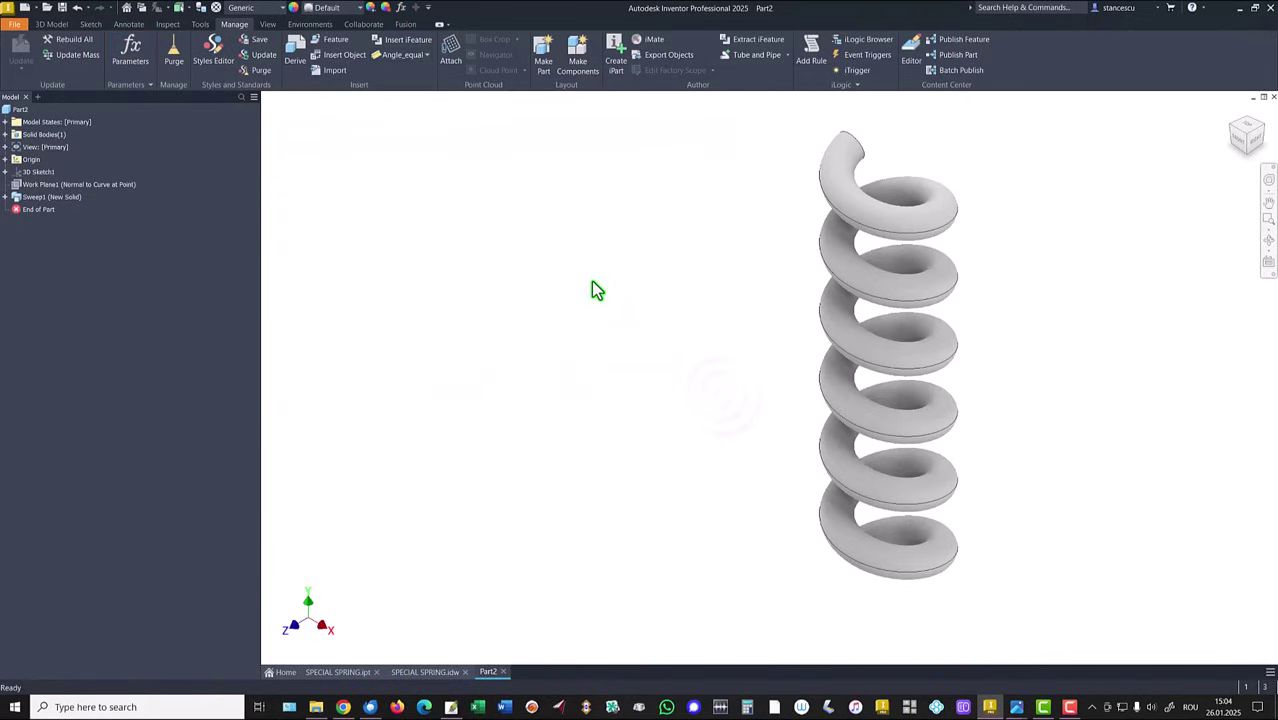
Step: Start a new 3D sketch and begin a helical curve
{"action": "left_click", "coordinate": [50, 25]}
{"action": "left_click", "coordinate": [44, 71]}
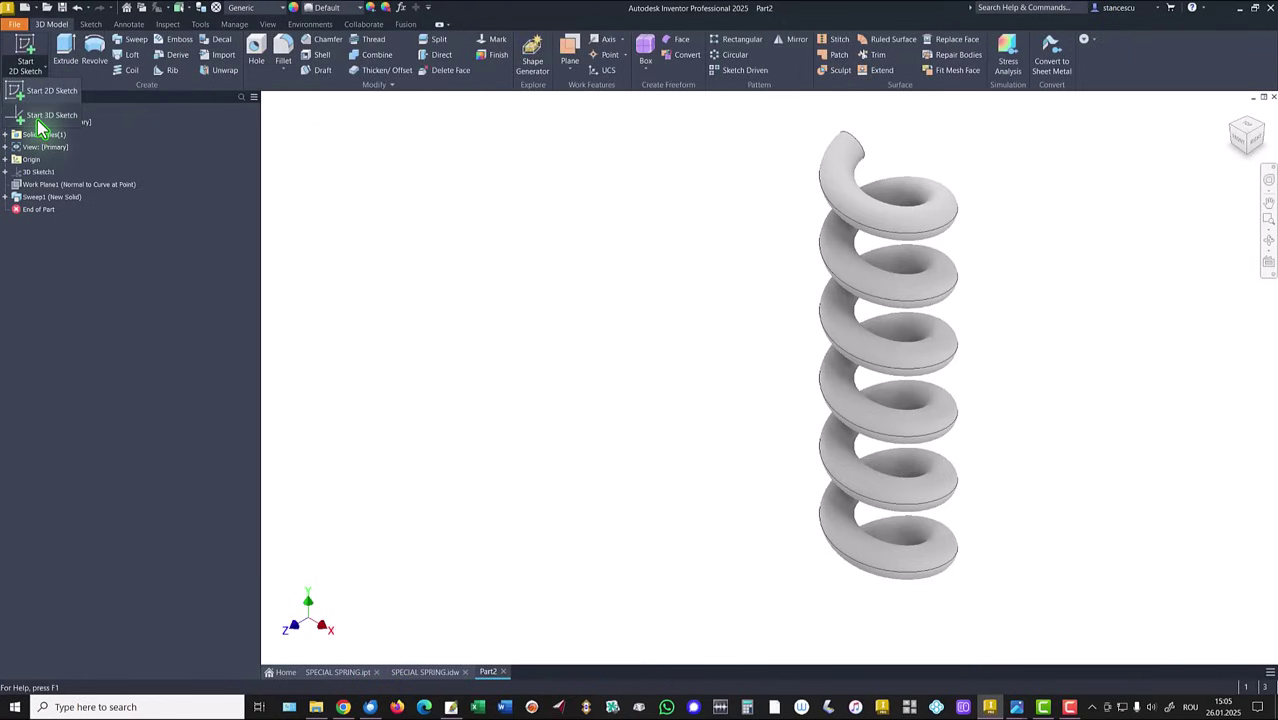
{"action": "left_click", "coordinate": [40, 127]}
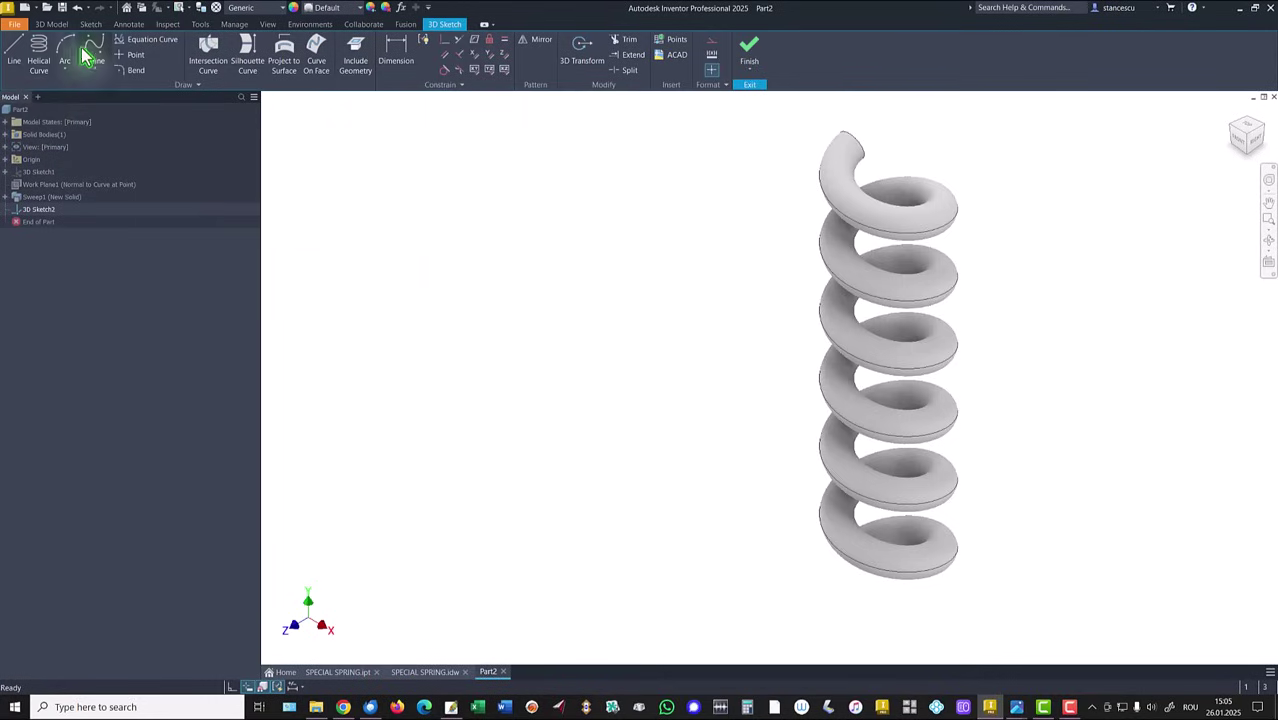
{"action": "left_click", "coordinate": [40, 62]}
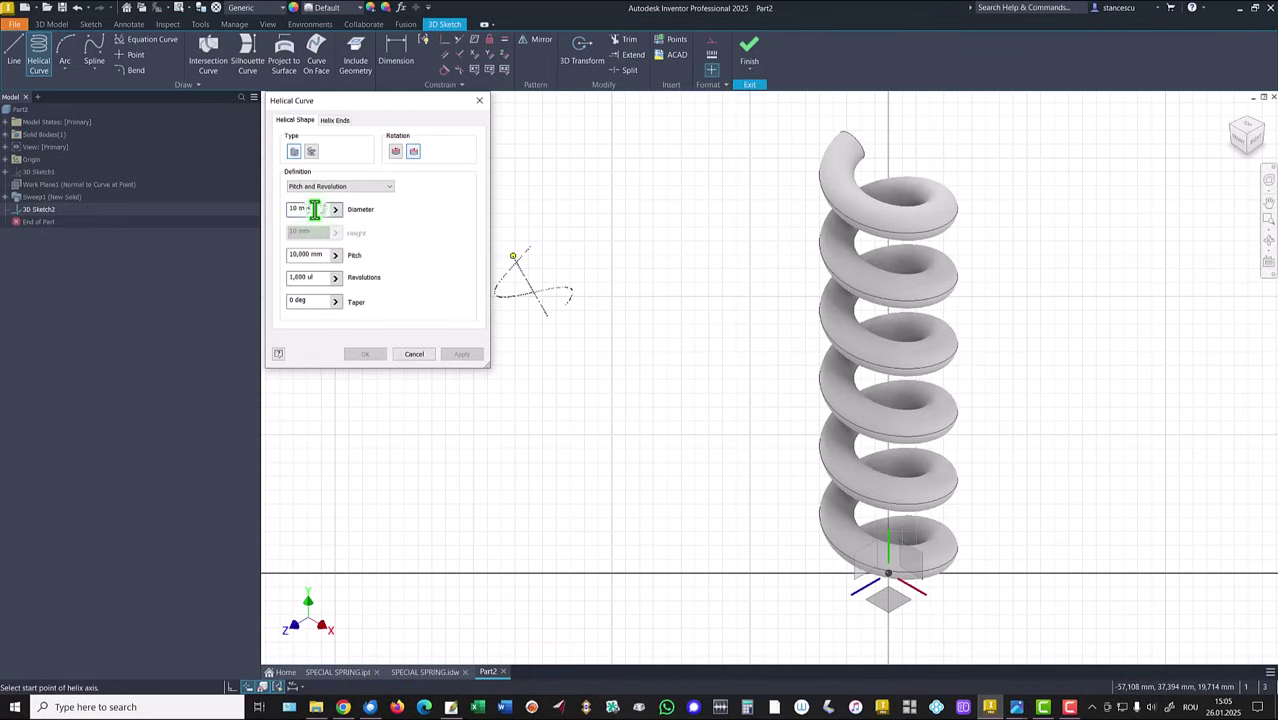
Step: Set the helix diameter to the Dia parameter
{"action": "left_click", "coordinate": [337, 210]}
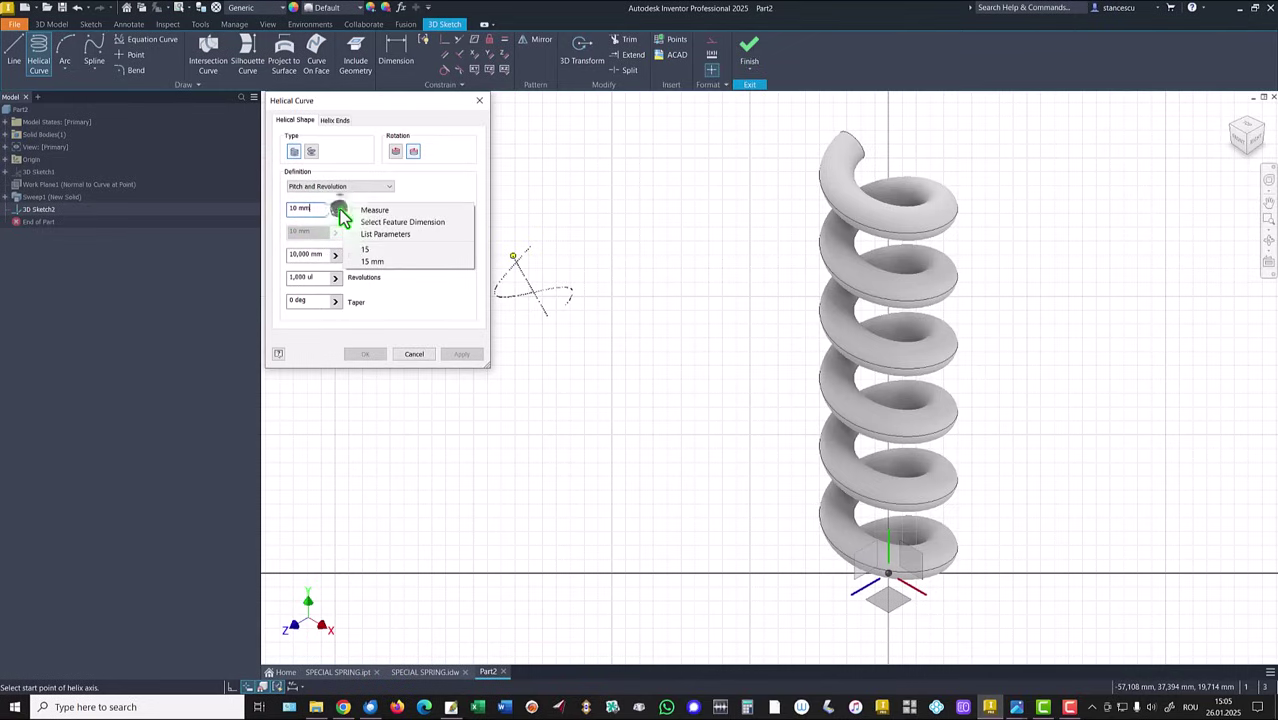
{"action": "left_click", "coordinate": [389, 236]}
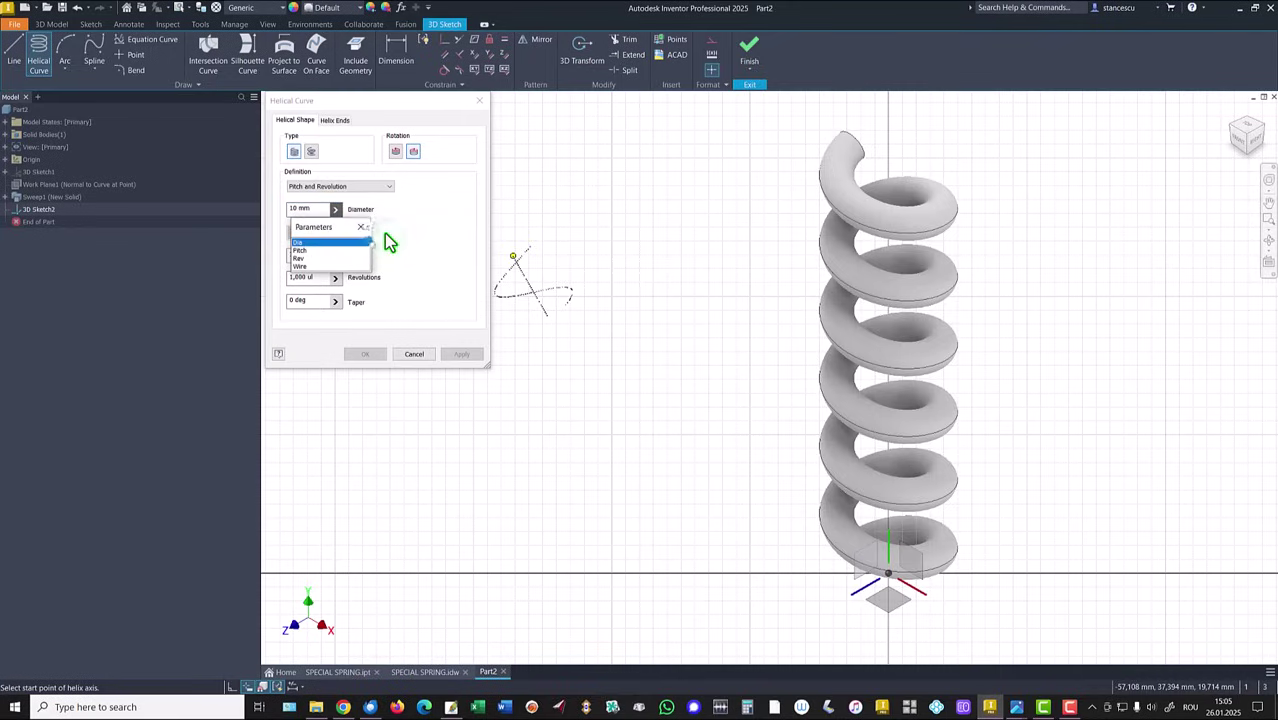
{"action": "left_click", "coordinate": [298, 245]}
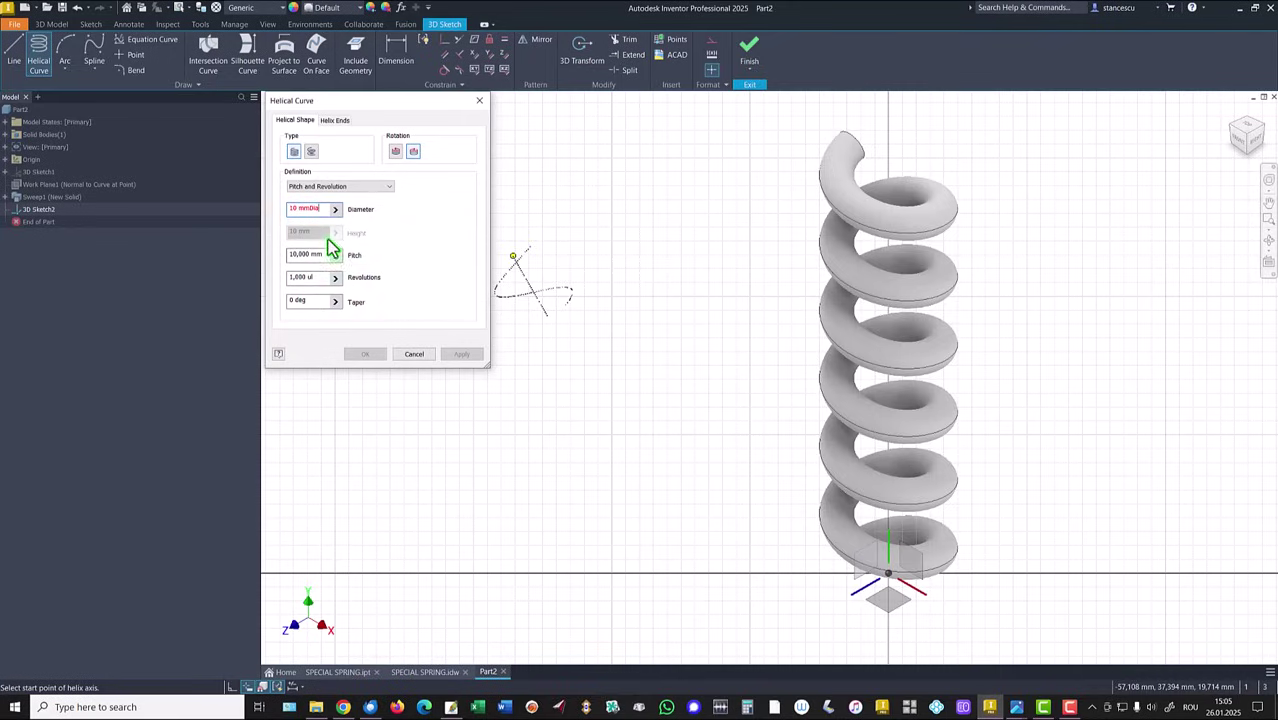
{"action": "left_click_drag", "start_coordinate": [320, 209], "coordinate": [242, 208]}
{"action": "key", "text": "Delete"}
{"action": "left_click", "coordinate": [335, 212]}
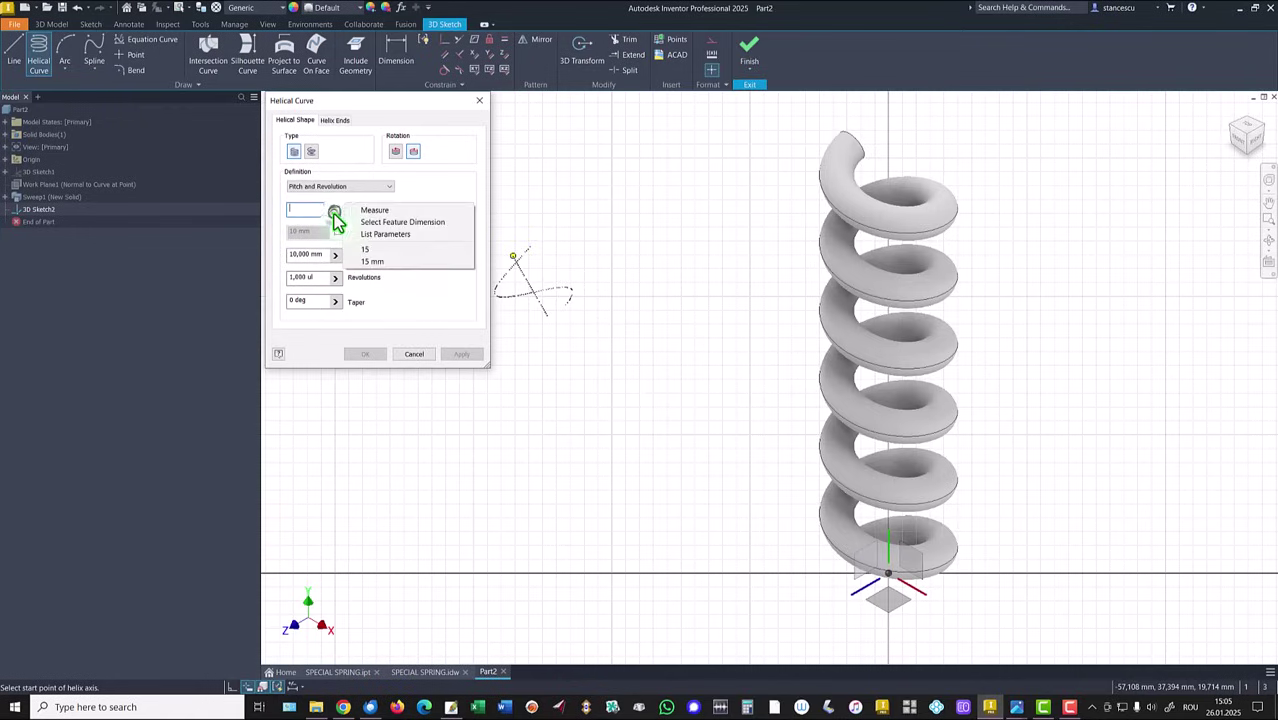
{"action": "left_click", "coordinate": [385, 234]}
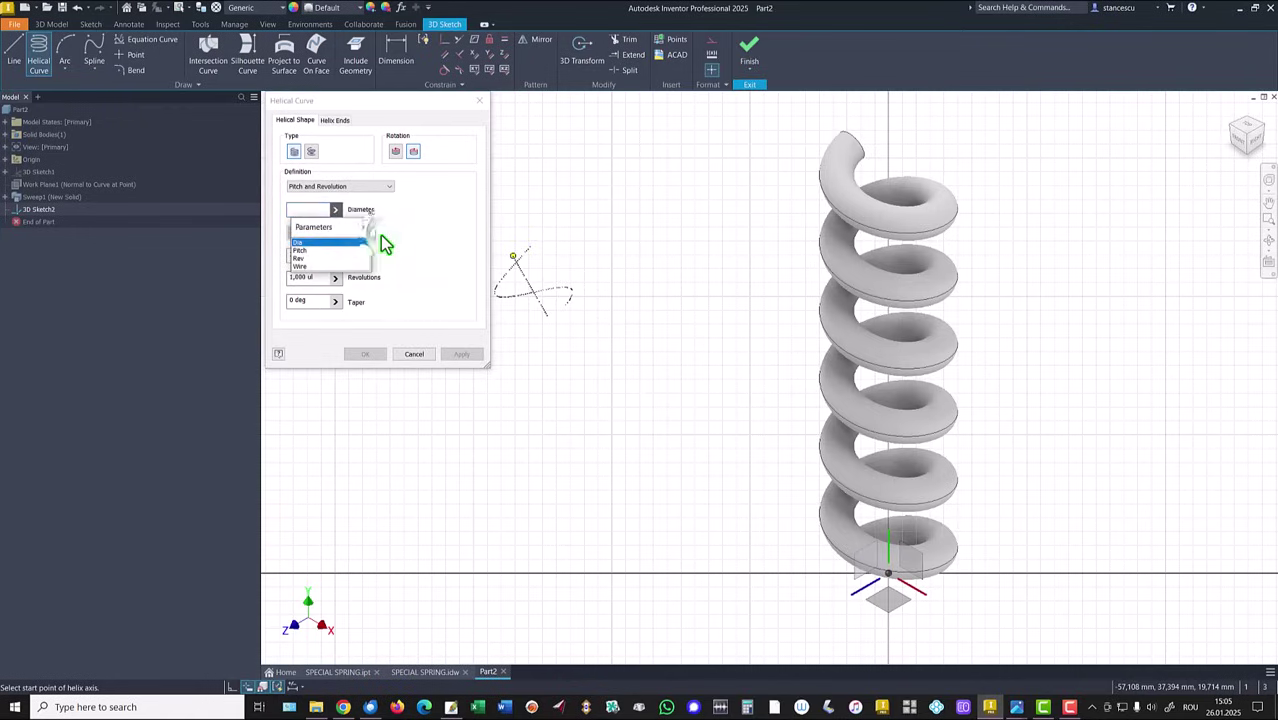
{"action": "left_click", "coordinate": [295, 245]}
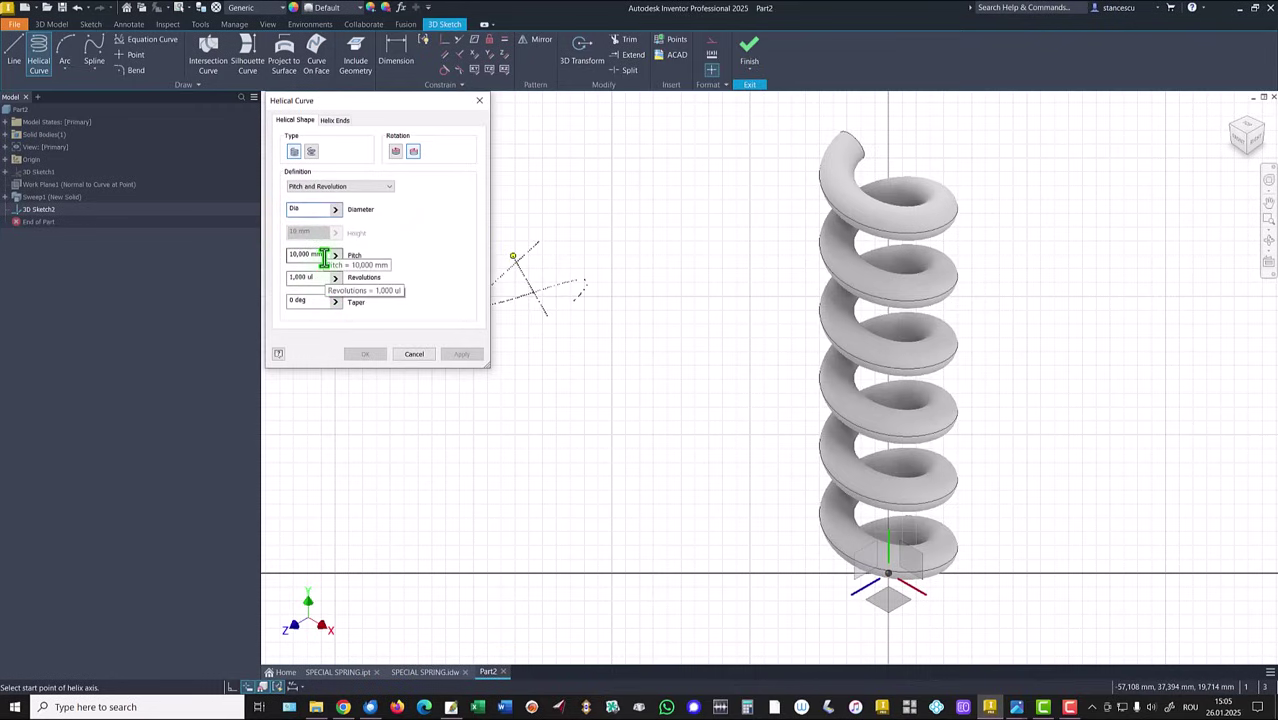
Step: Drive the helix pitch and revolutions by Pitch and Rev, turning counter-clockwise
{"action": "left_click_drag", "start_coordinate": [323, 257], "coordinate": [252, 253]}
{"action": "type", "text": "Pitch"}
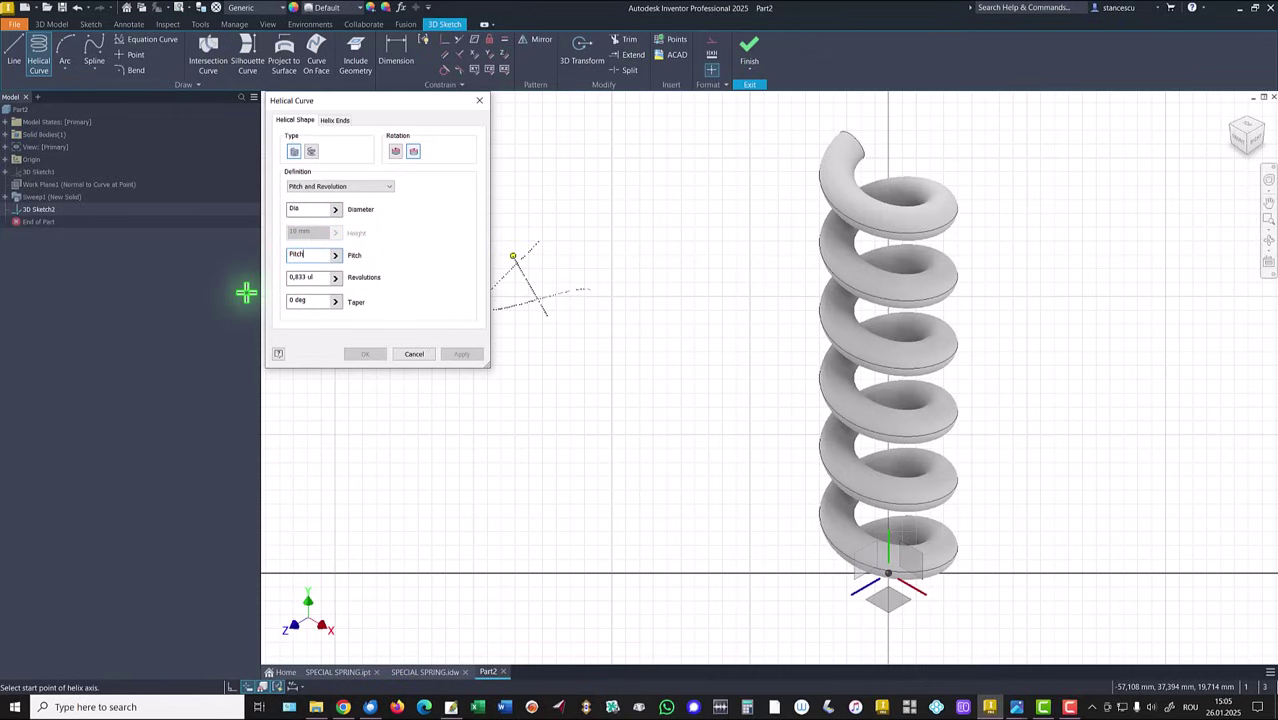
{"action": "left_click", "coordinate": [336, 279]}
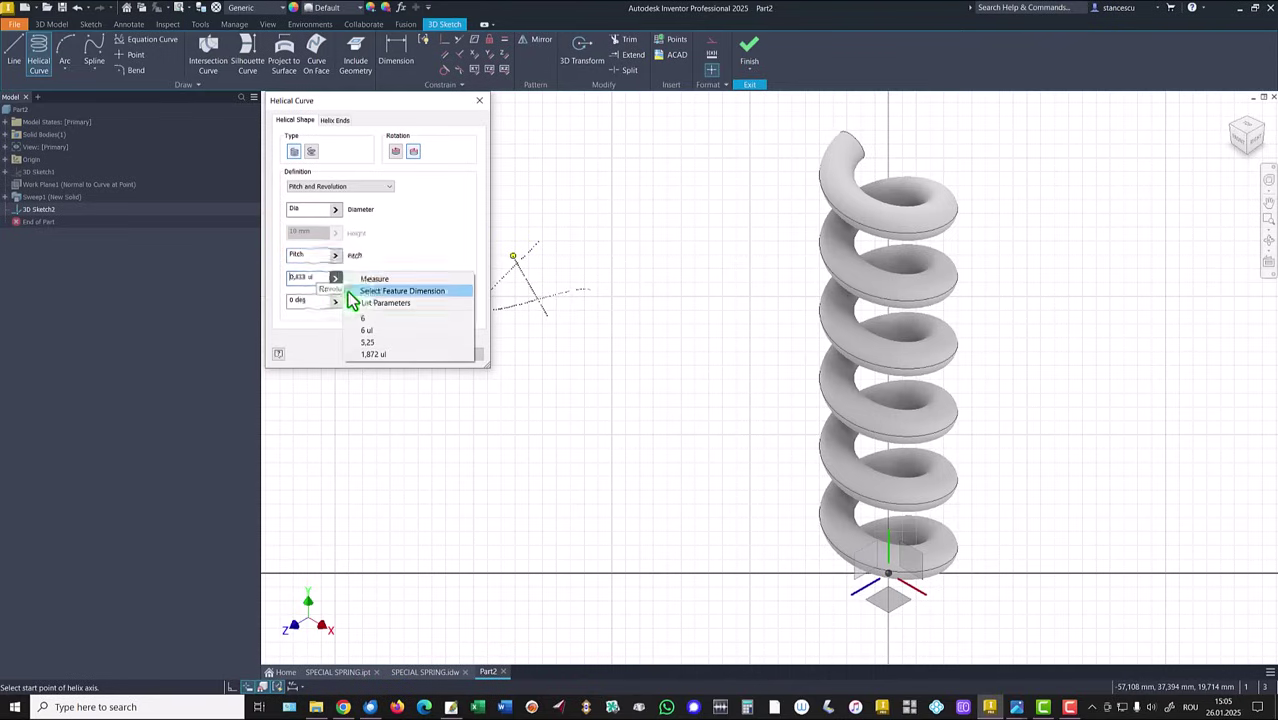
{"action": "left_click", "coordinate": [378, 305]}
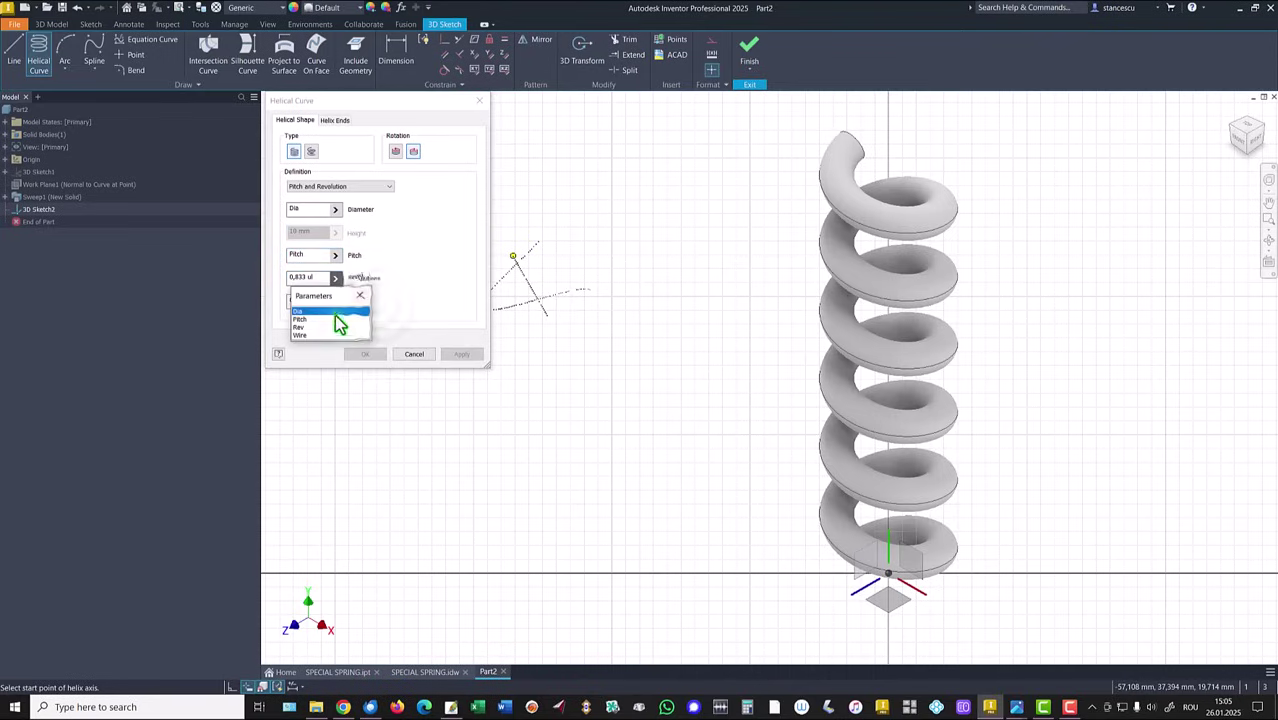
{"action": "left_click", "coordinate": [299, 327]}
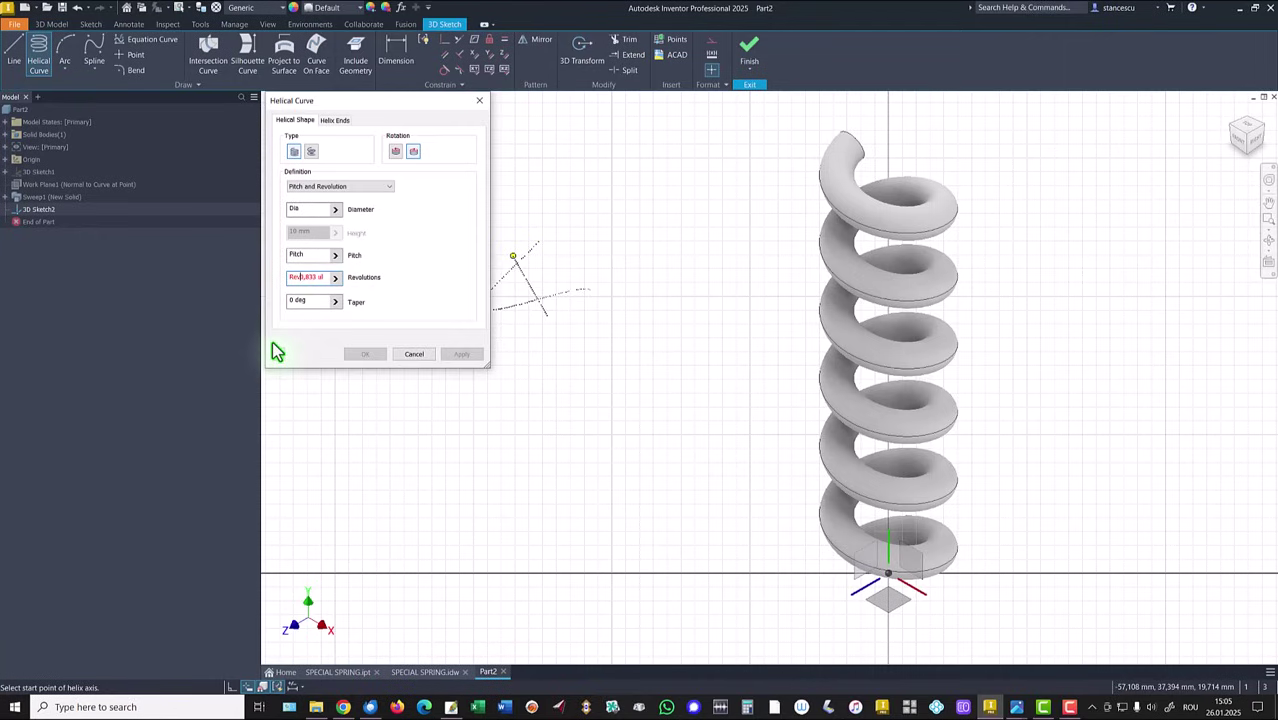
{"action": "key", "text": "Delete"}
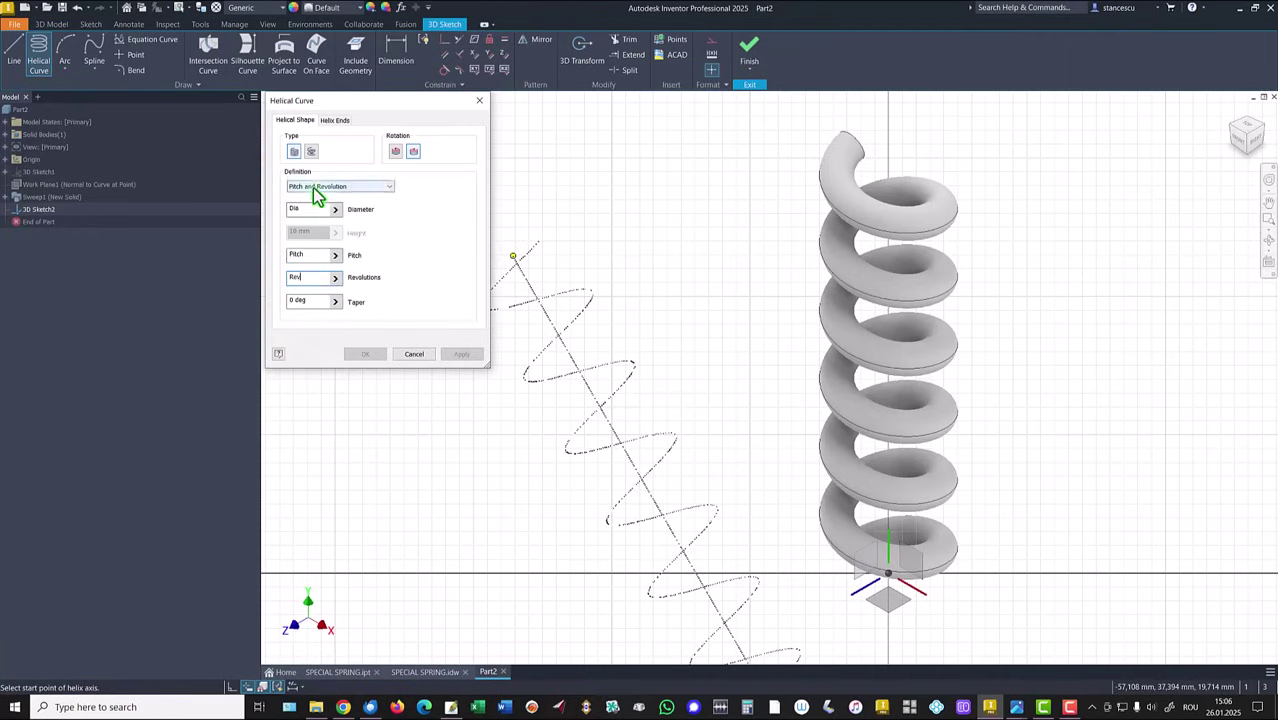
{"action": "left_click", "coordinate": [413, 151]}
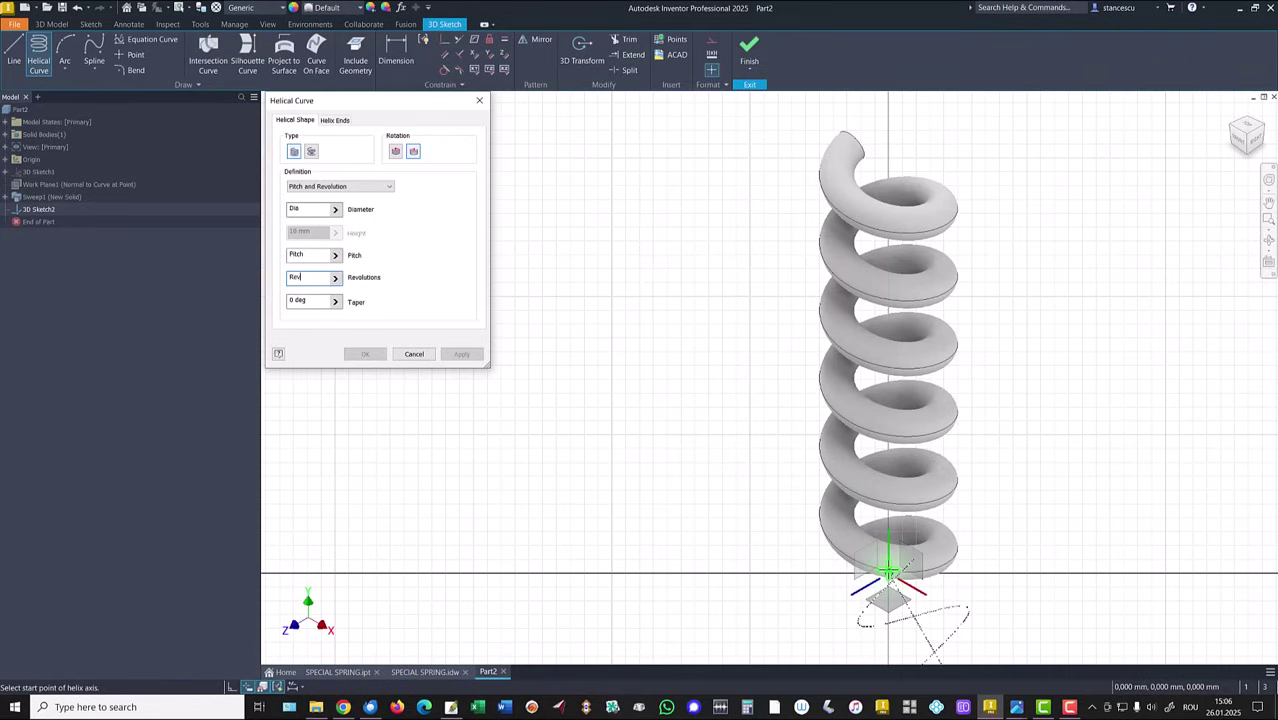
Step: Run the helix axis from the origin to its end point and create the Ø15 helix
{"action": "left_click", "coordinate": [888, 571]}
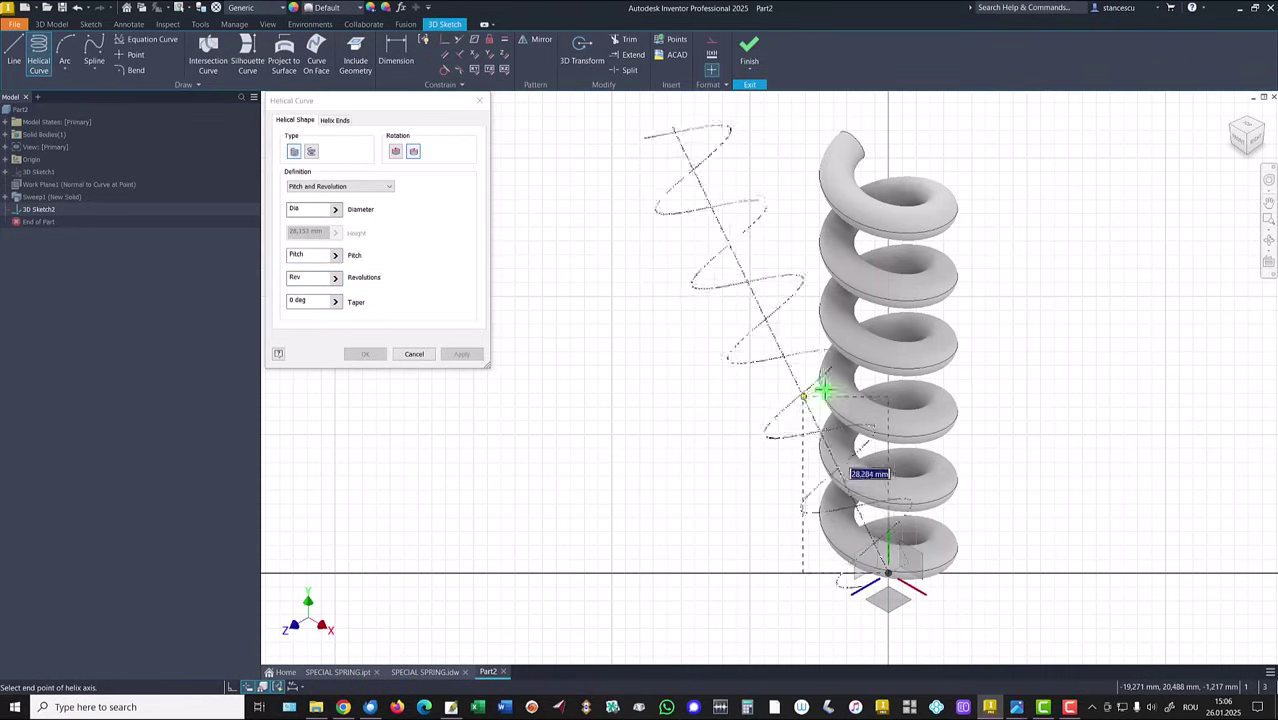
{"action": "key", "text": "Home"}
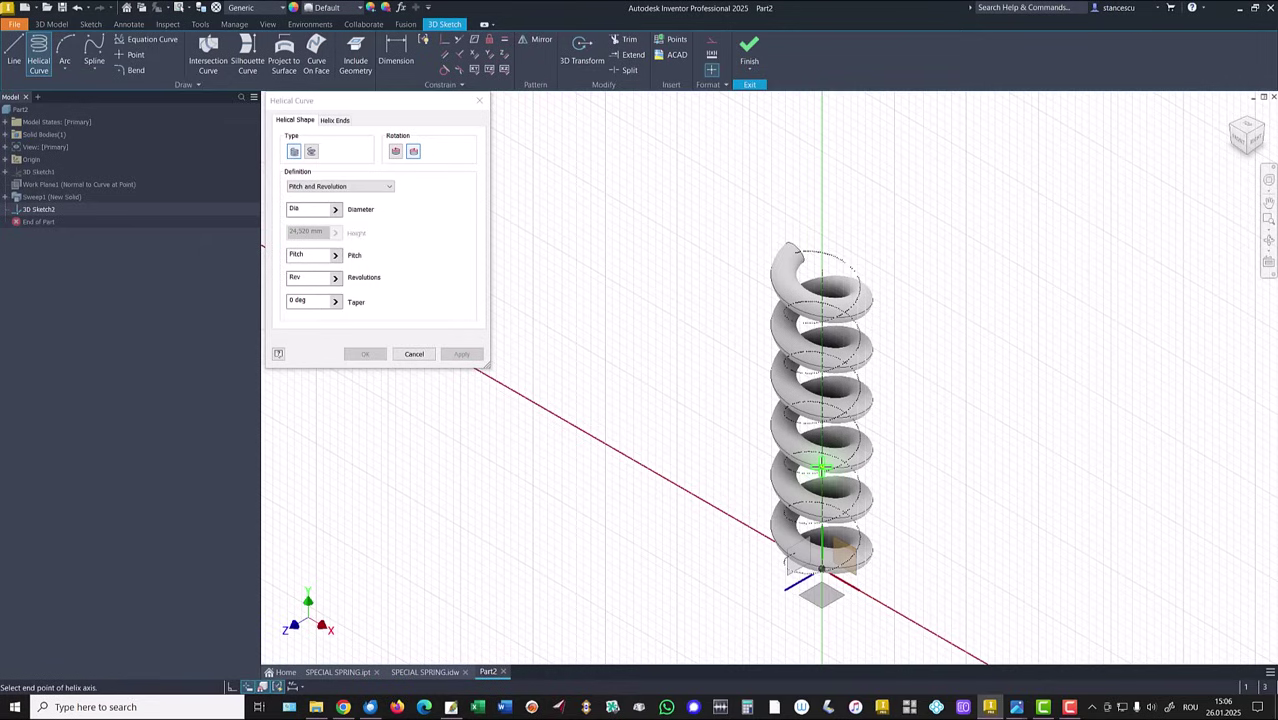
{"action": "left_click", "coordinate": [820, 465]}
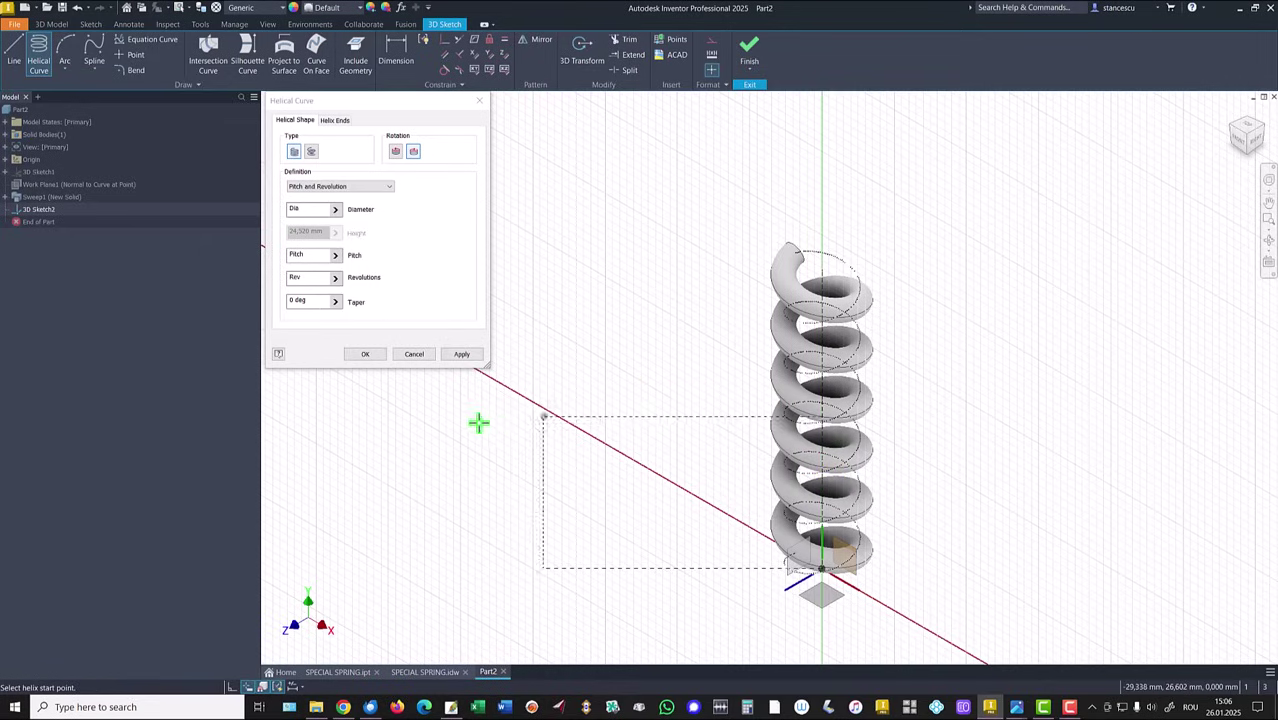
{"action": "left_click", "coordinate": [365, 355]}
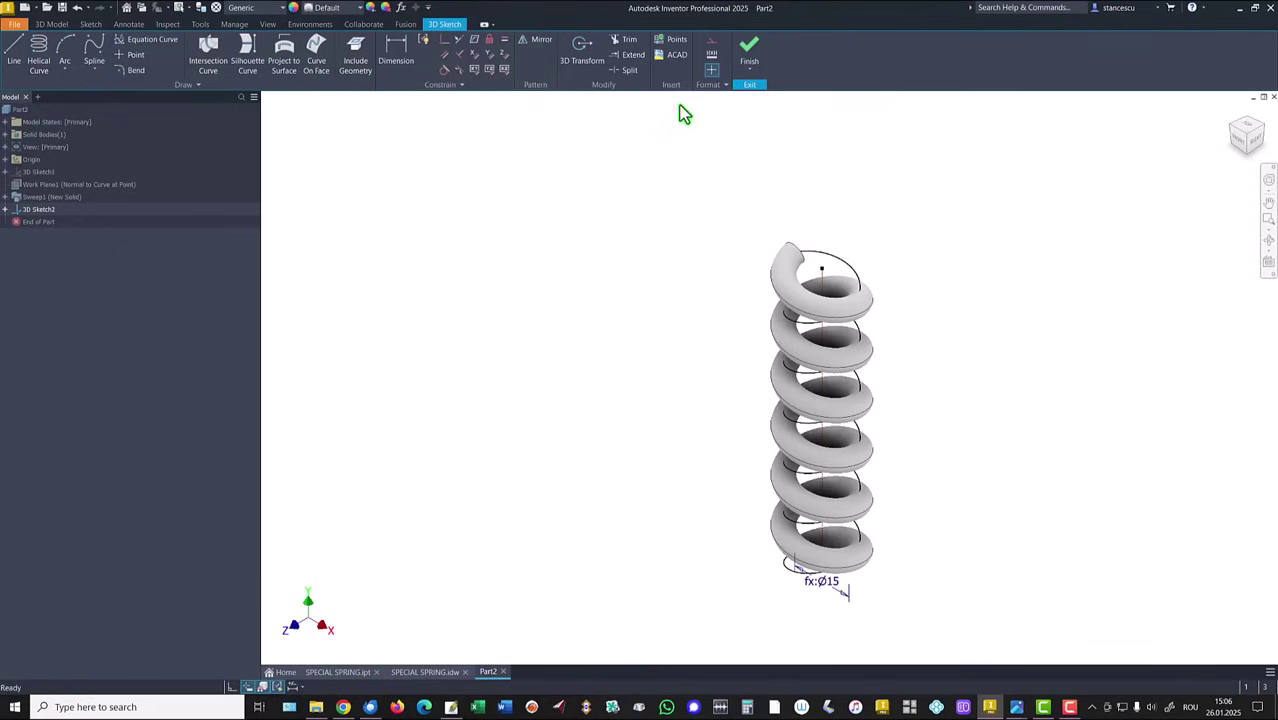
Step: Mirror the helix curve across the origin YZ Plane
{"action": "left_click", "coordinate": [541, 47]}
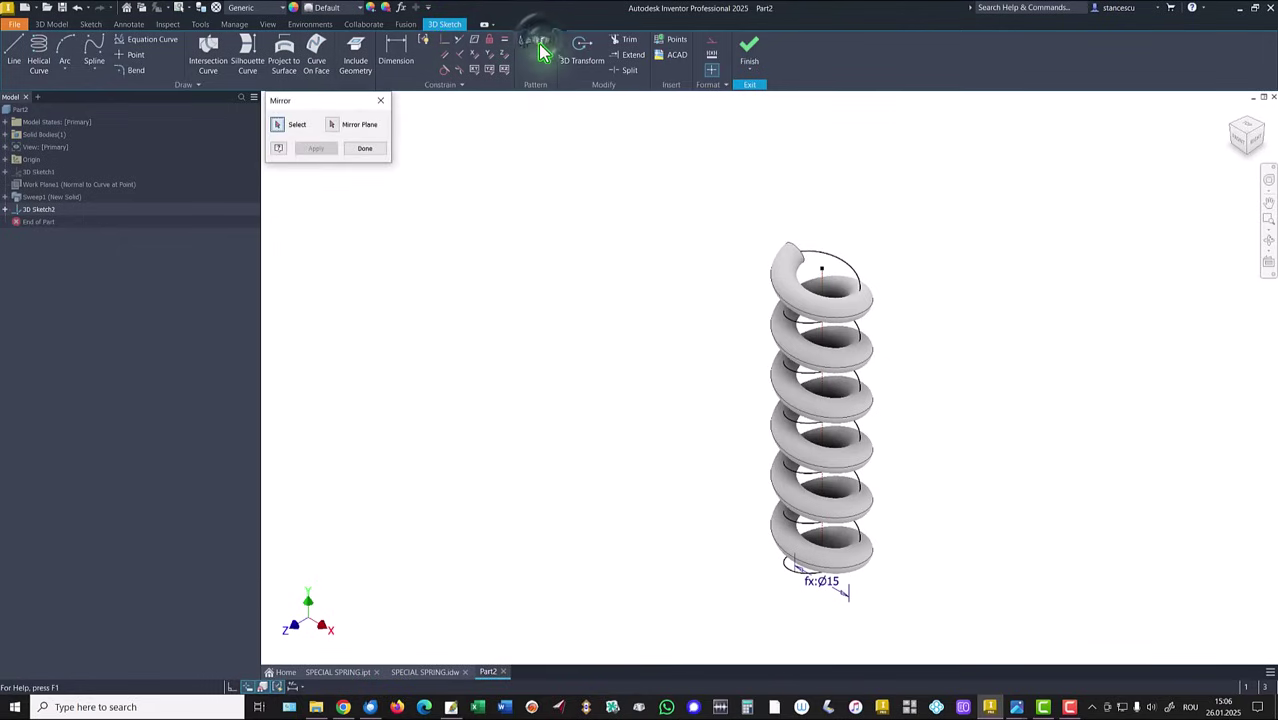
{"action": "left_click", "coordinate": [32, 211]}
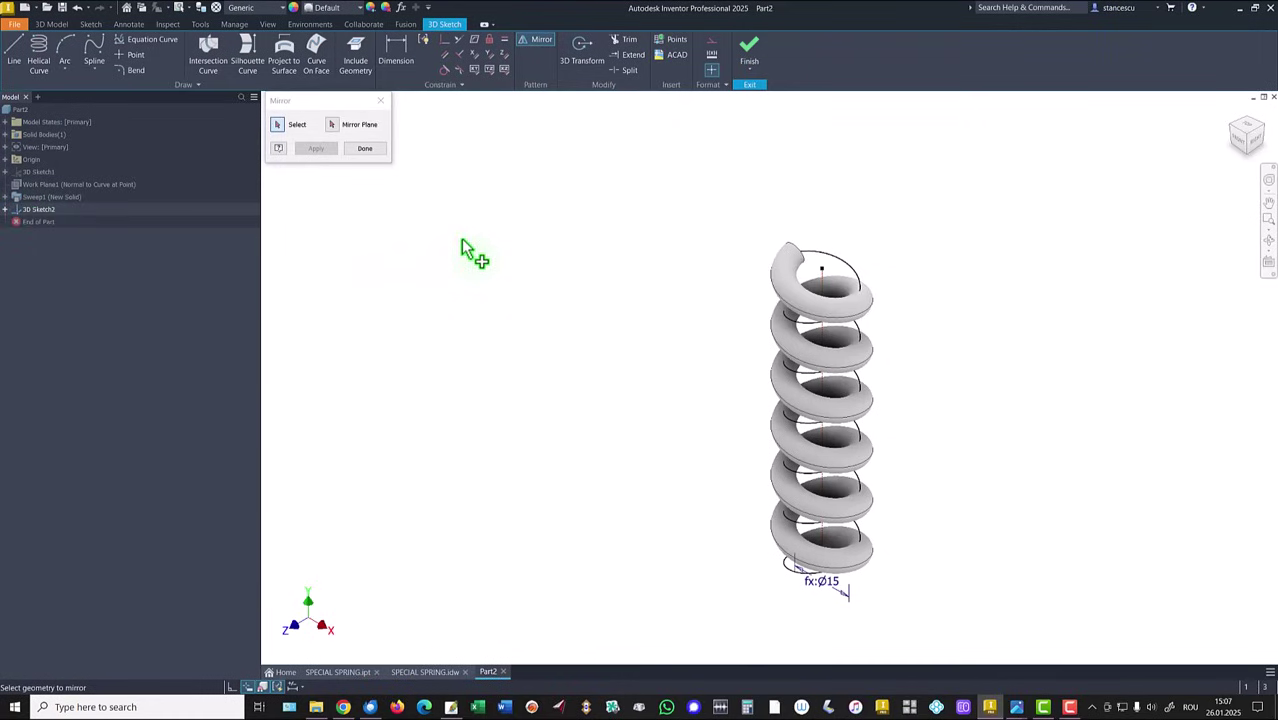
{"action": "left_click", "coordinate": [838, 266]}
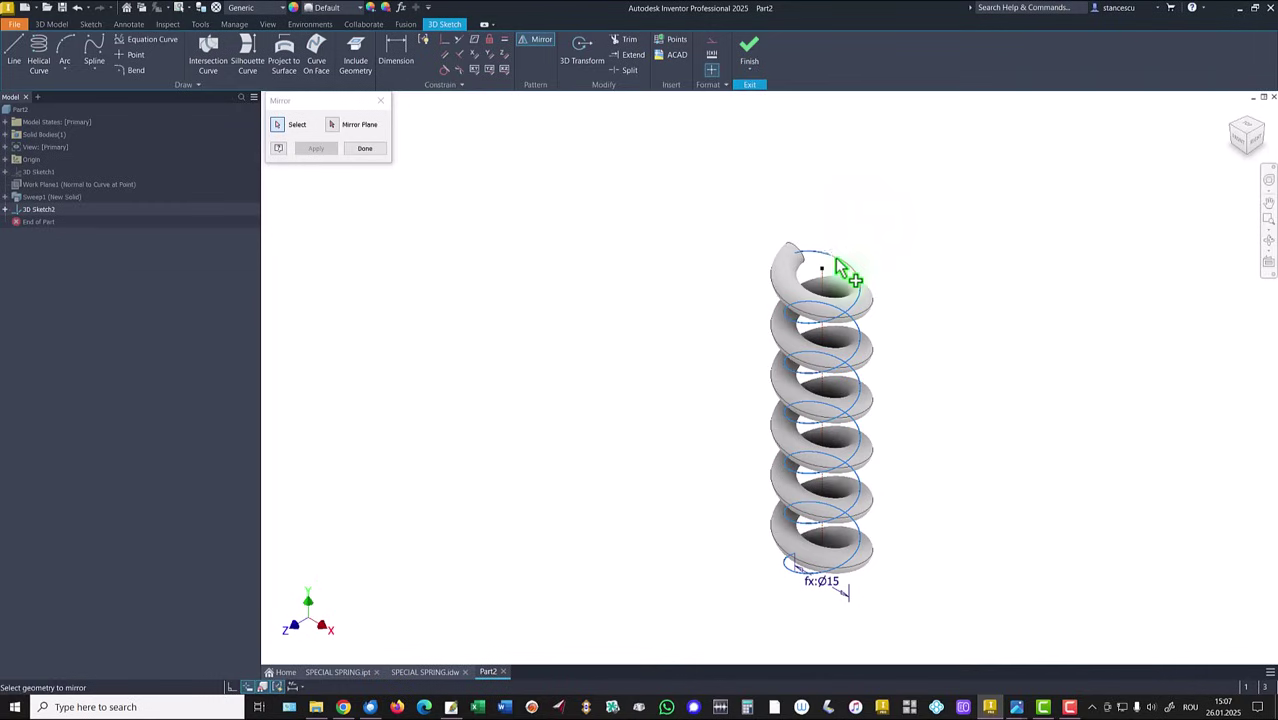
{"action": "left_click", "coordinate": [332, 126]}
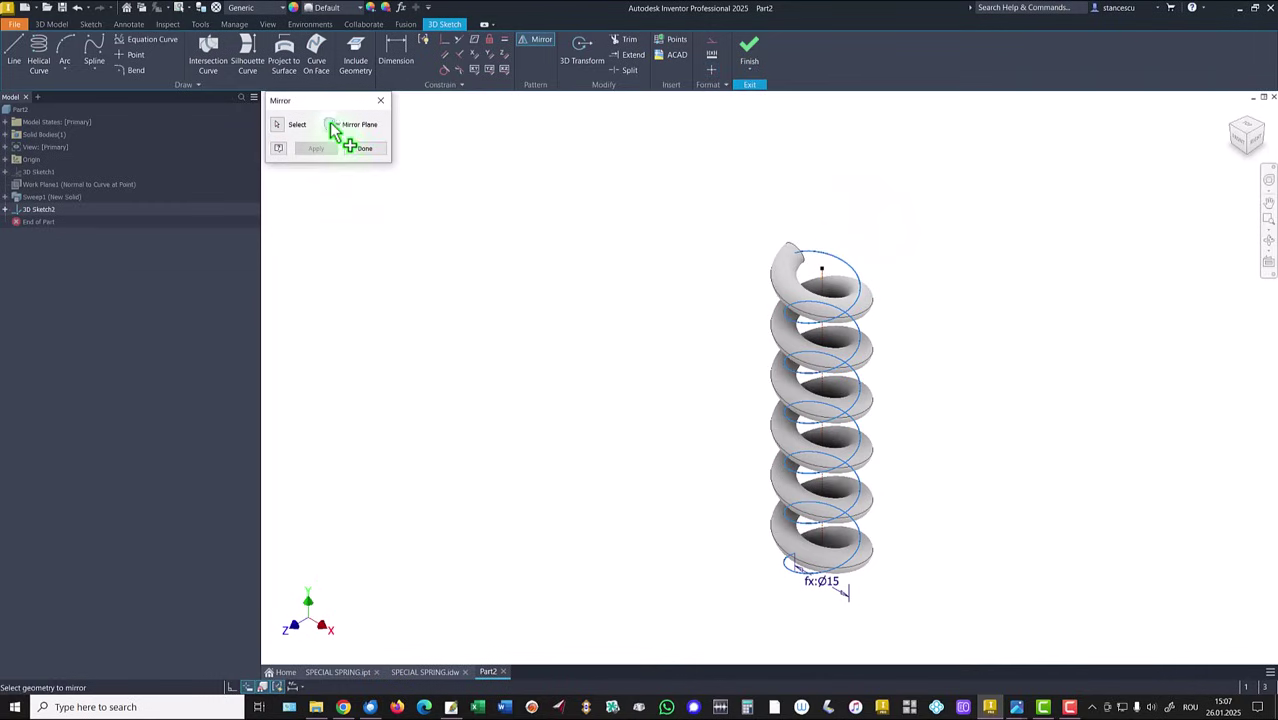
{"action": "left_click", "coordinate": [7, 159]}
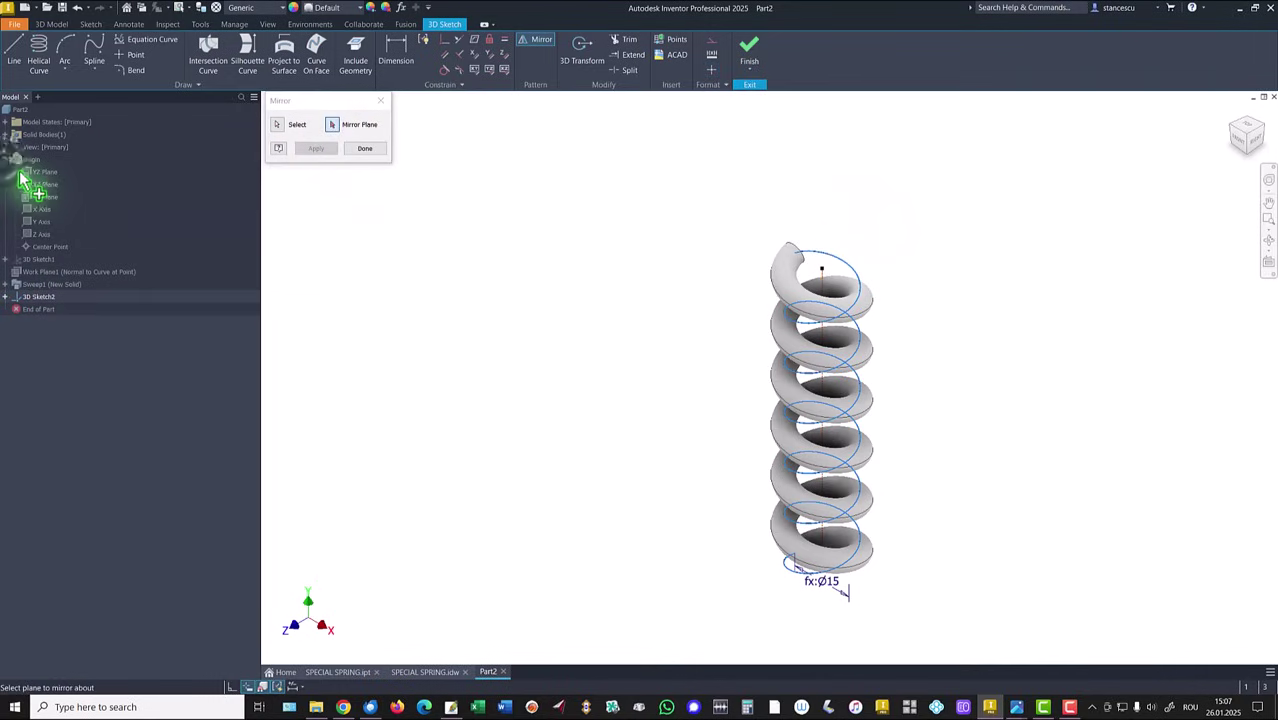
{"action": "left_click", "coordinate": [35, 174]}
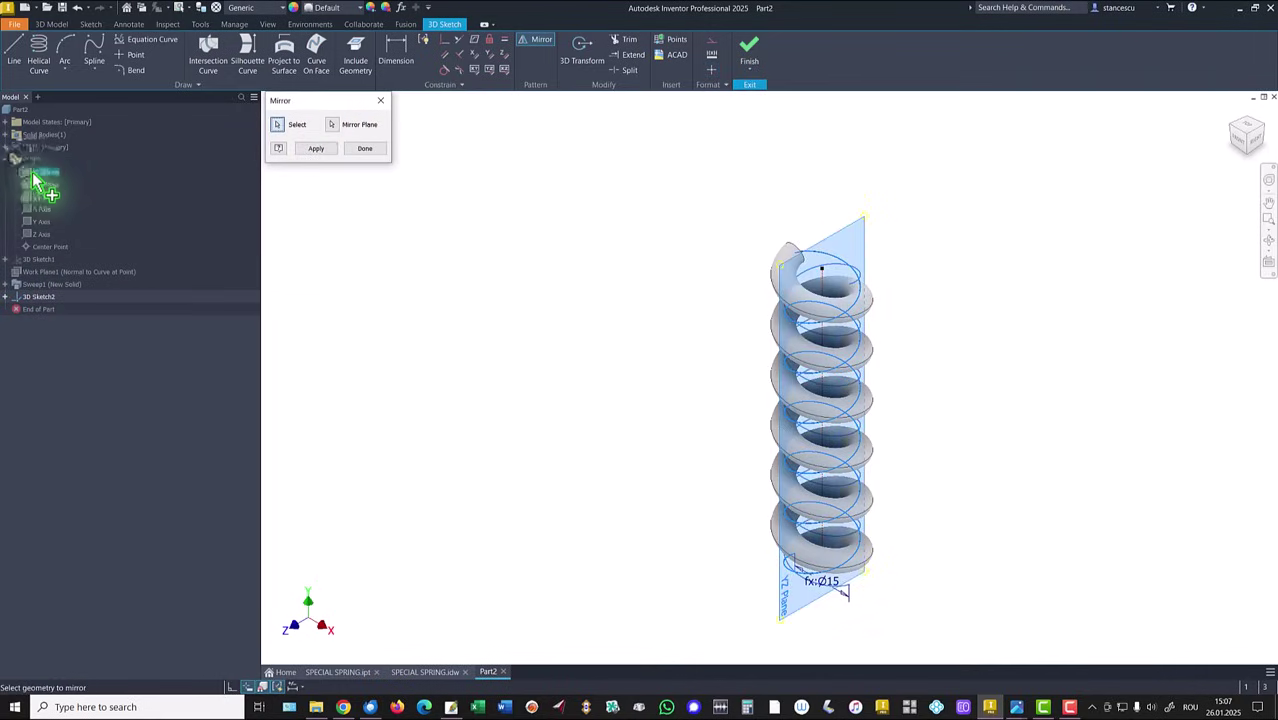
{"action": "left_click", "coordinate": [324, 151]}
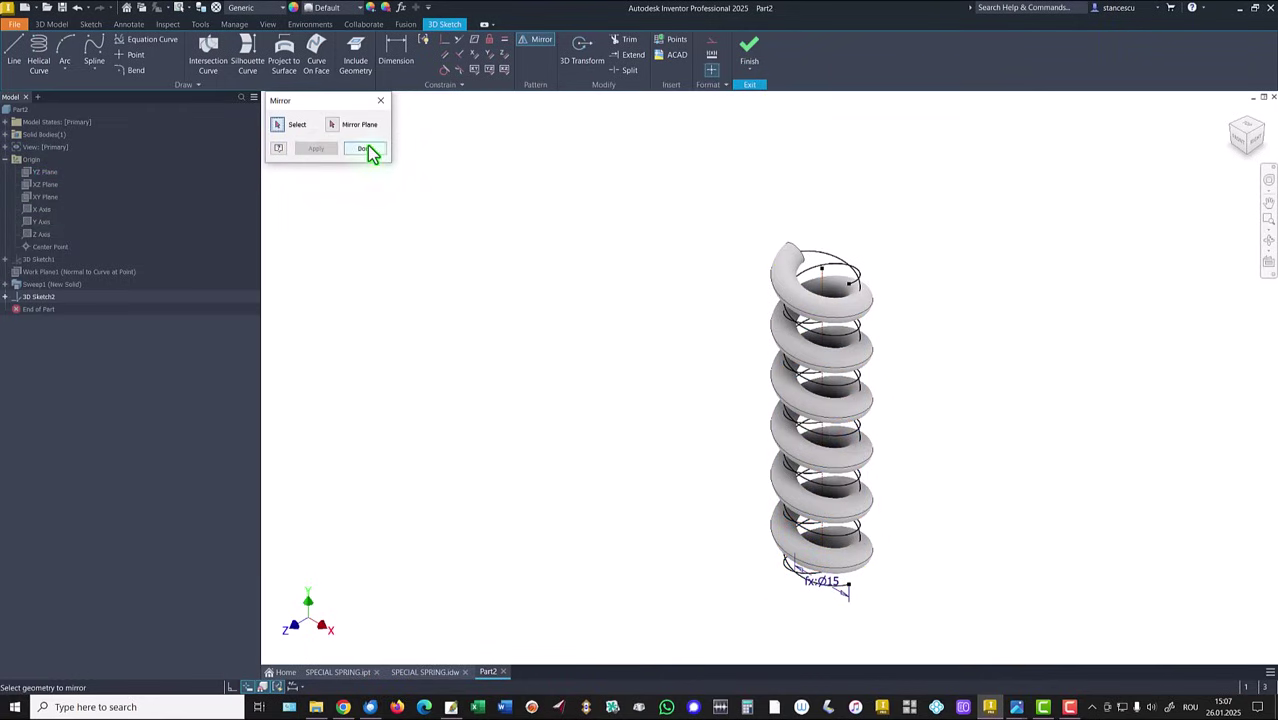
{"action": "left_click", "coordinate": [367, 150]}
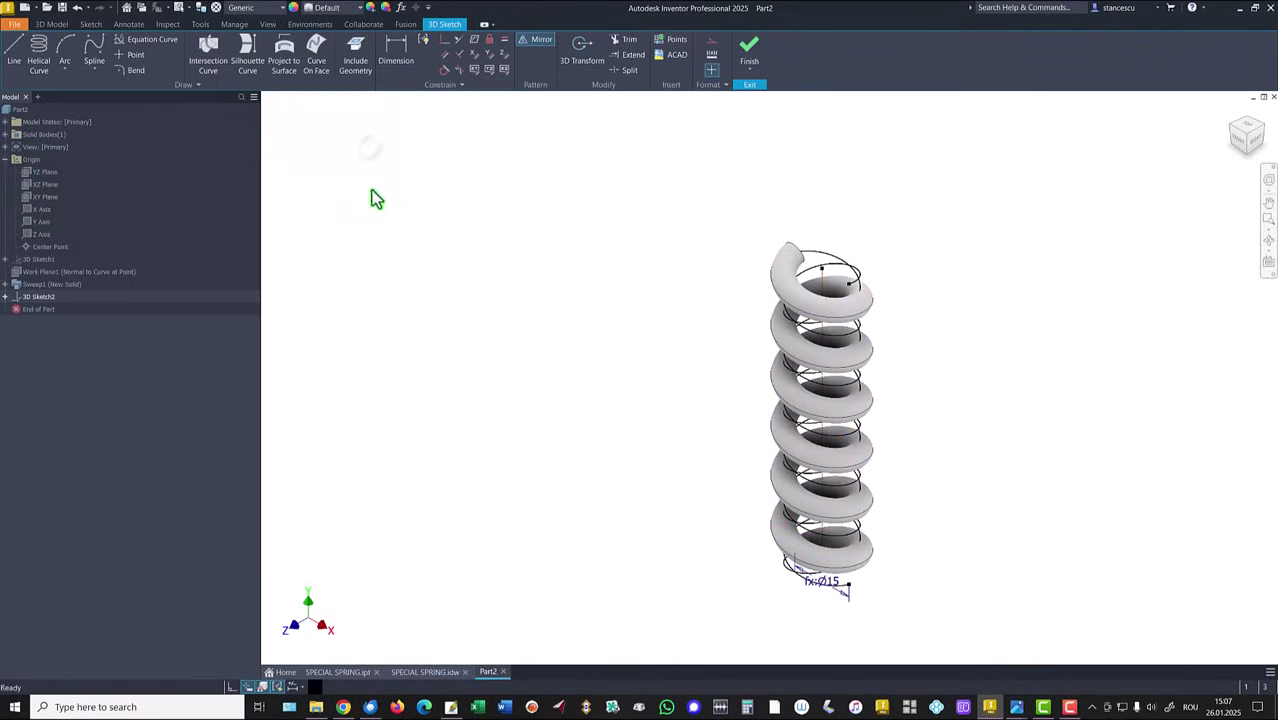
Step: Make the helix construction geometry and finish the 3D sketch
{"action": "right_click", "coordinate": [824, 262]}
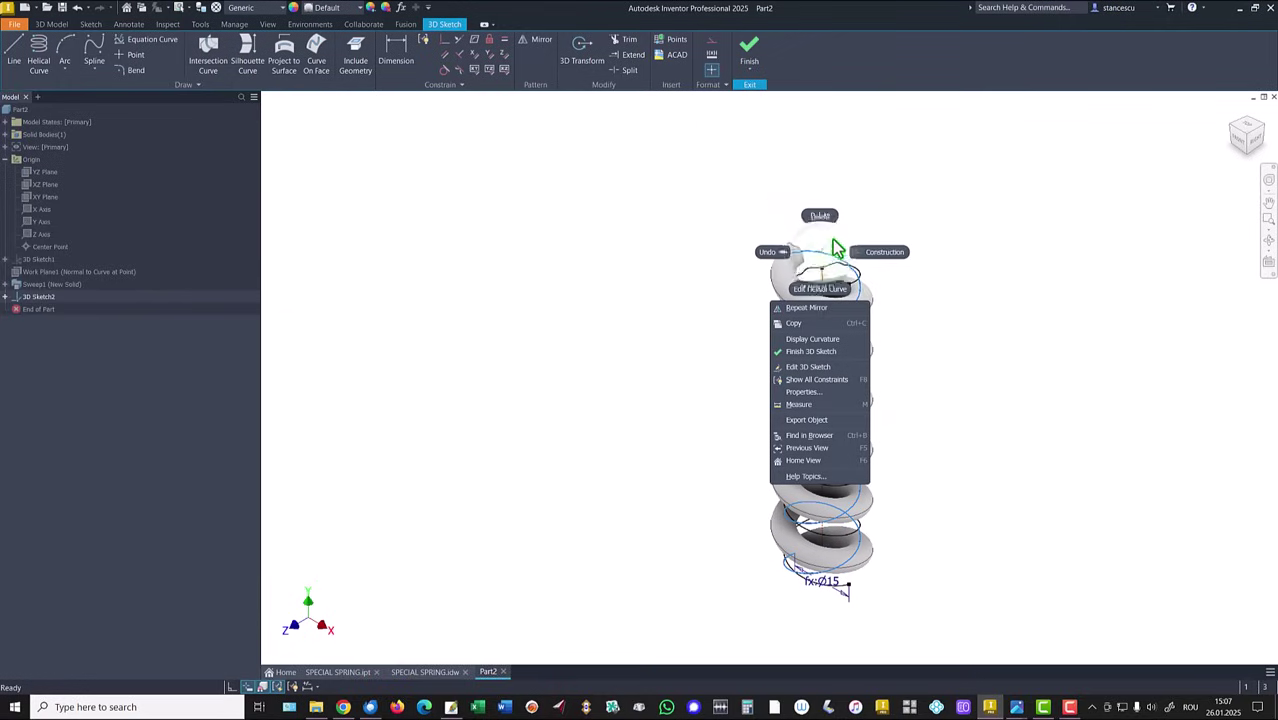
{"action": "left_click", "coordinate": [879, 254]}
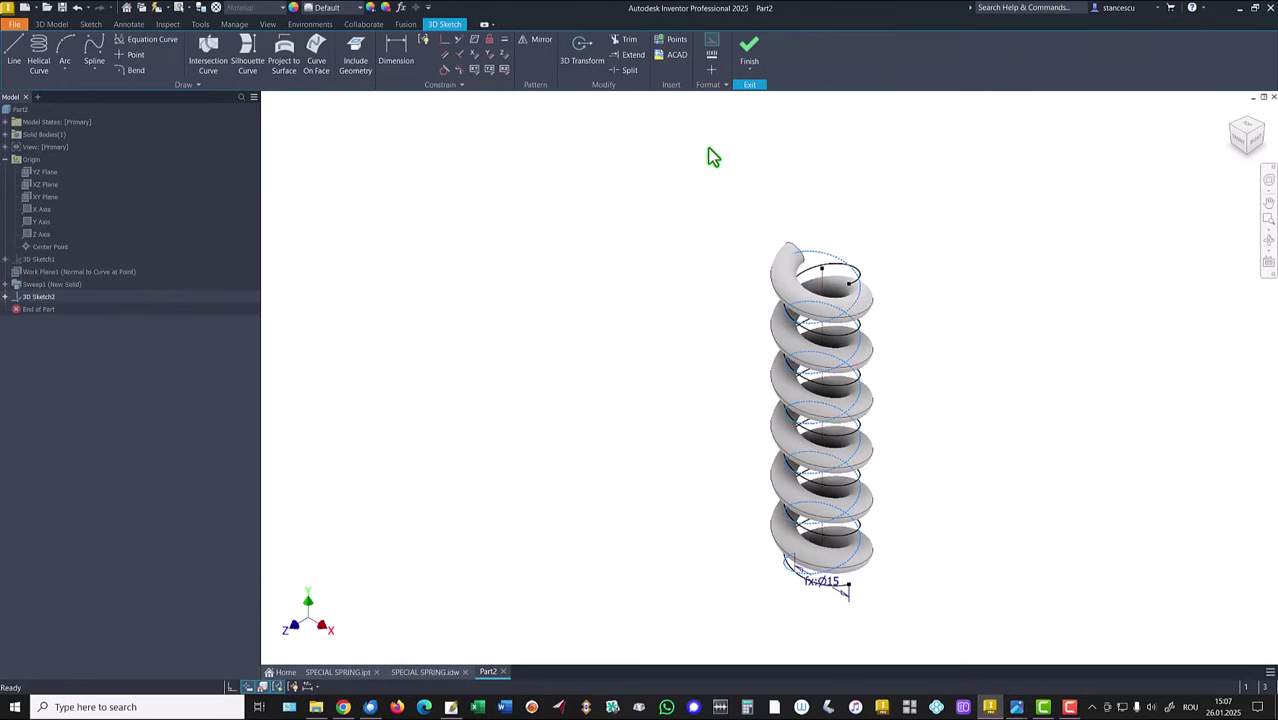
{"action": "left_click", "coordinate": [749, 56]}
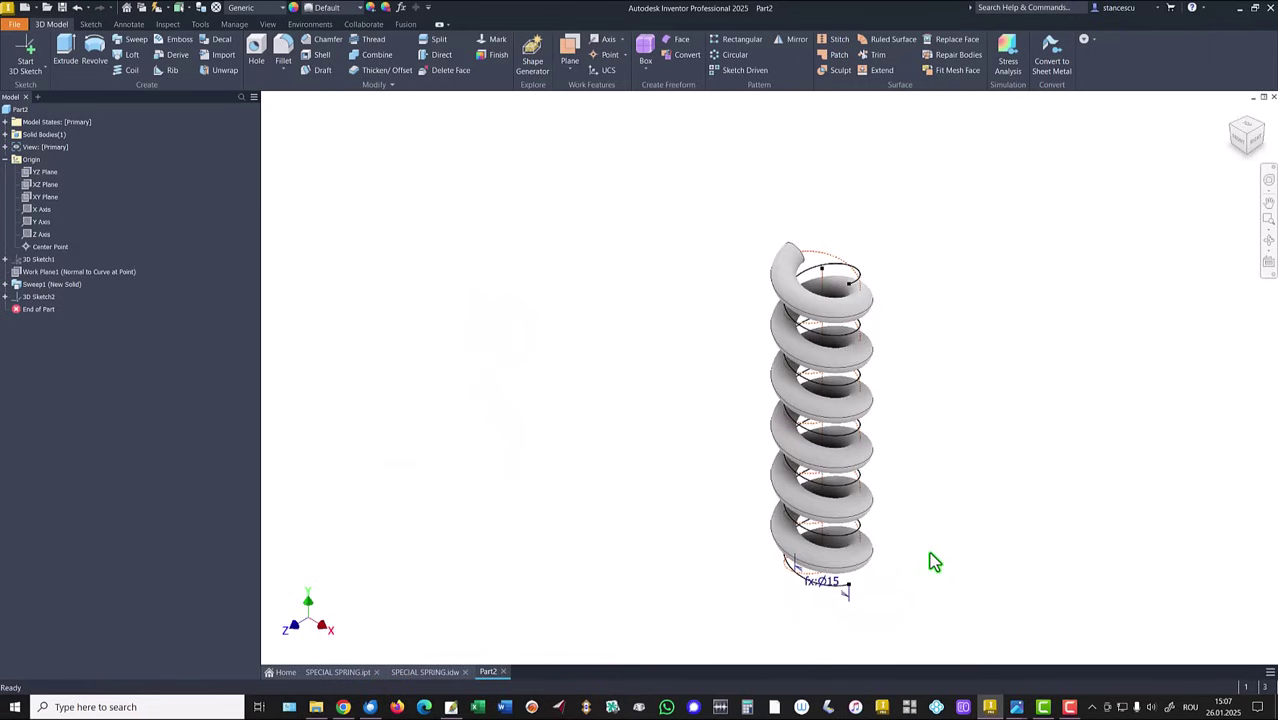
Step: Create Work Plane2 normal to the helix at its lower endpoint
{"action": "scroll", "coordinate": [915, 565], "scroll_direction": "up", "scroll_amount": 1}
{"action": "scroll", "coordinate": [870, 584], "scroll_direction": "up", "scroll_amount": 1}
{"action": "scroll", "coordinate": [875, 601], "scroll_direction": "up", "scroll_amount": 2}
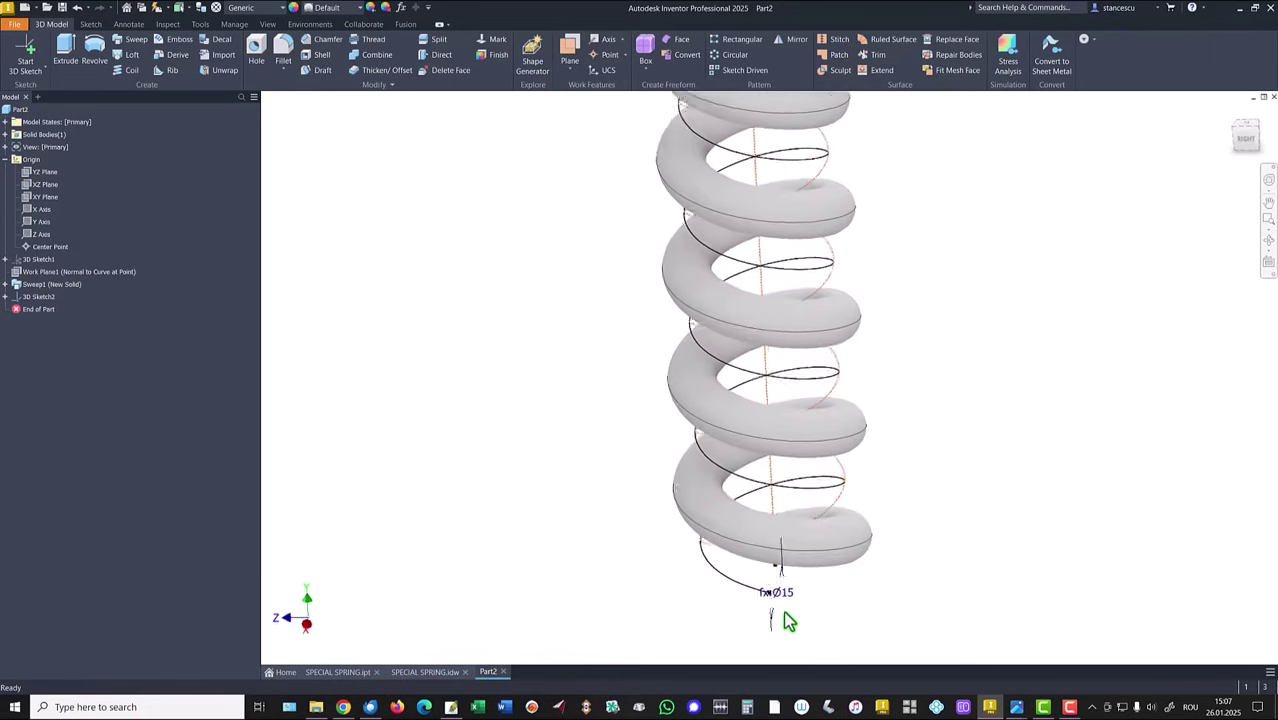
{"action": "scroll", "coordinate": [784, 615], "scroll_direction": "up", "scroll_amount": 2}
{"action": "middle_click_drag", "start_coordinate": [660, 590], "coordinate": [588, 543], "text": "shift"}
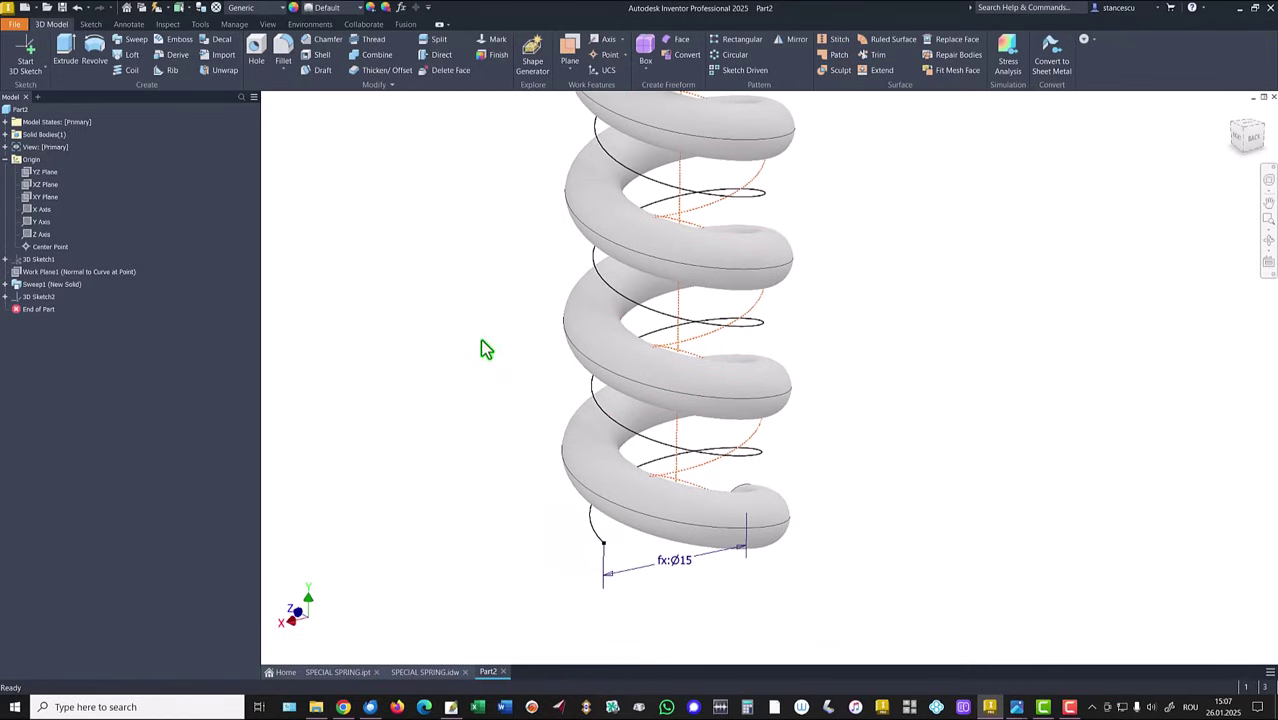
{"action": "key", "text": "]"}
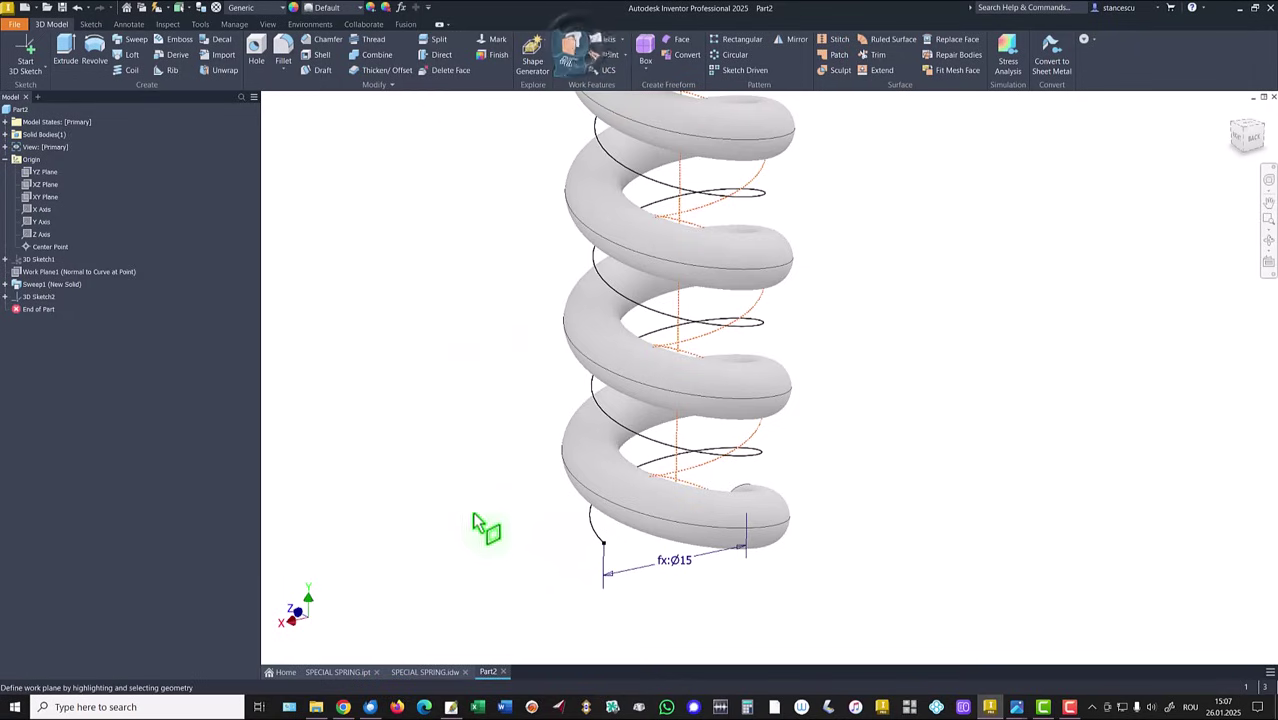
{"action": "left_click", "coordinate": [600, 541]}
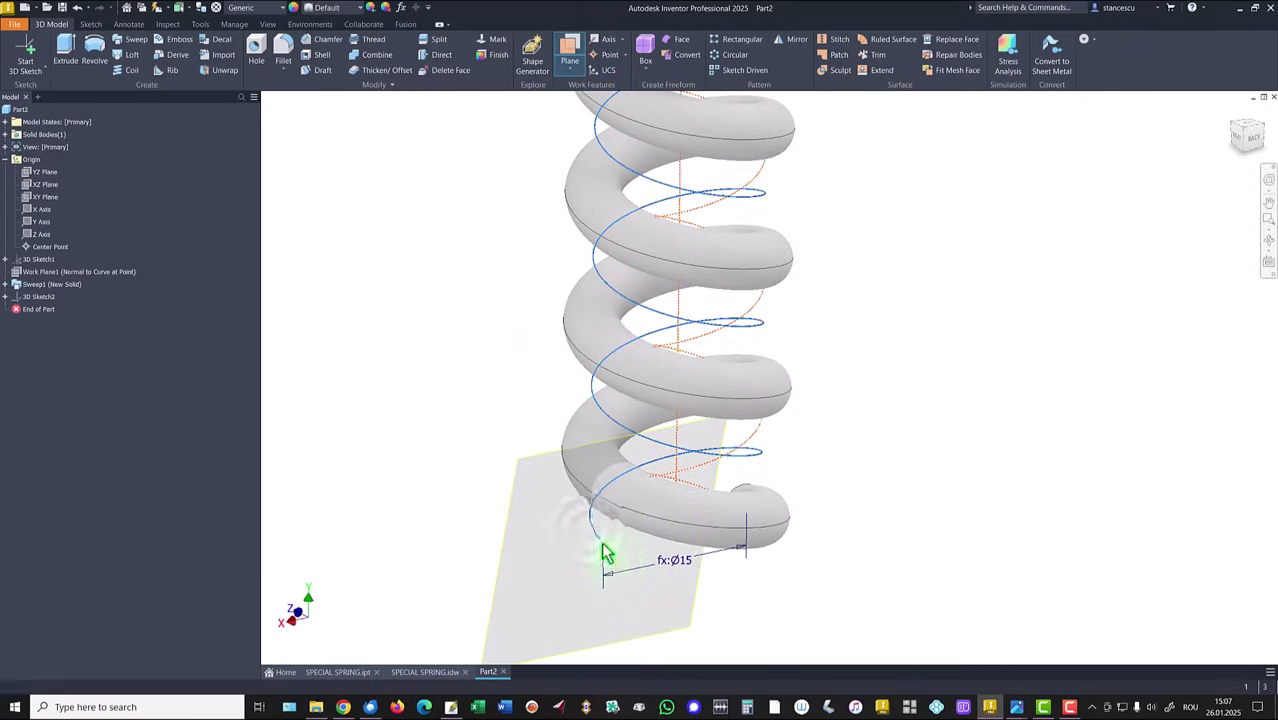
{"action": "left_click", "coordinate": [601, 545]}
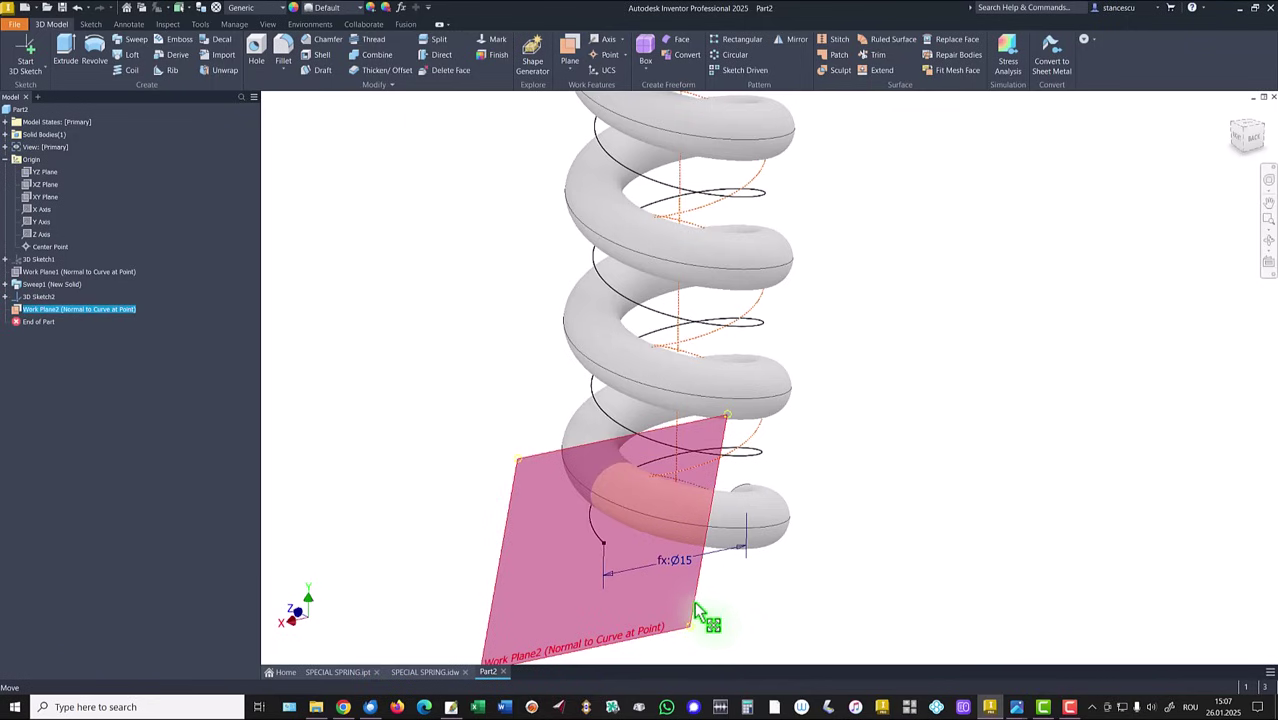
Step: Sketch on Work Plane2 a small circle centred on the projected helix endpoint
{"action": "left_click", "coordinate": [697, 608]}
{"action": "key", "text": "s"}
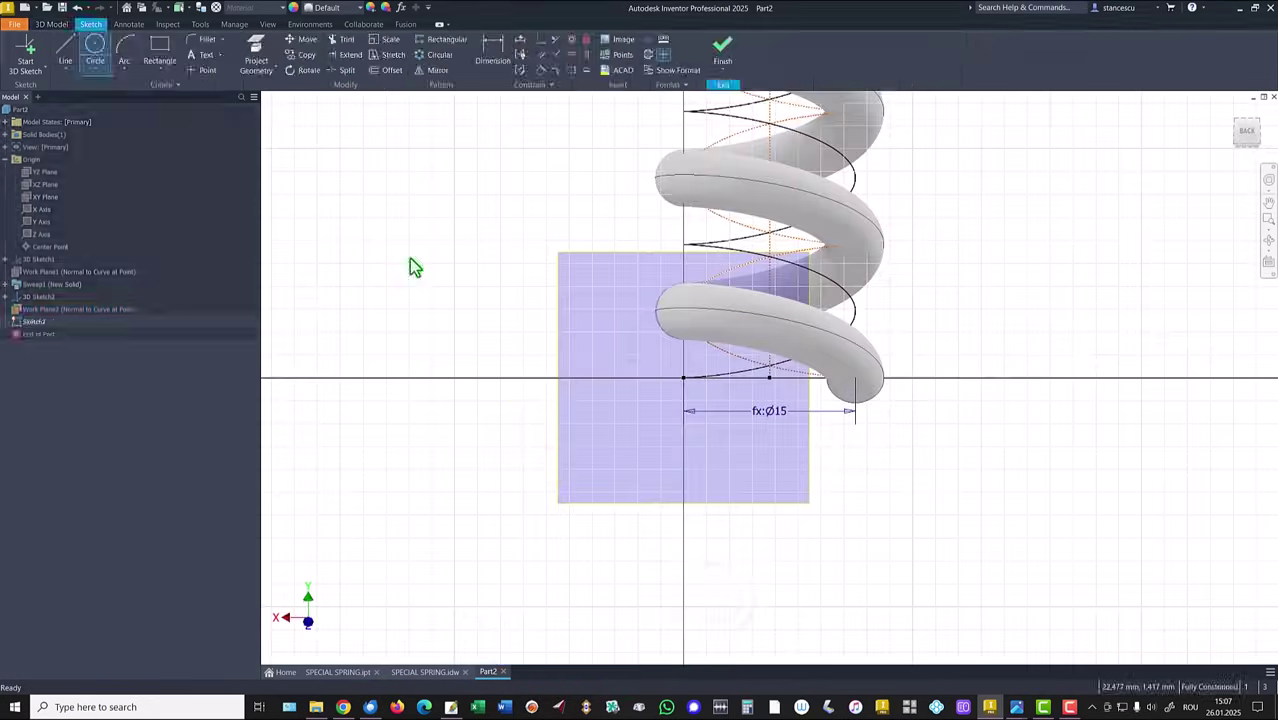
{"action": "left_click", "coordinate": [256, 52]}
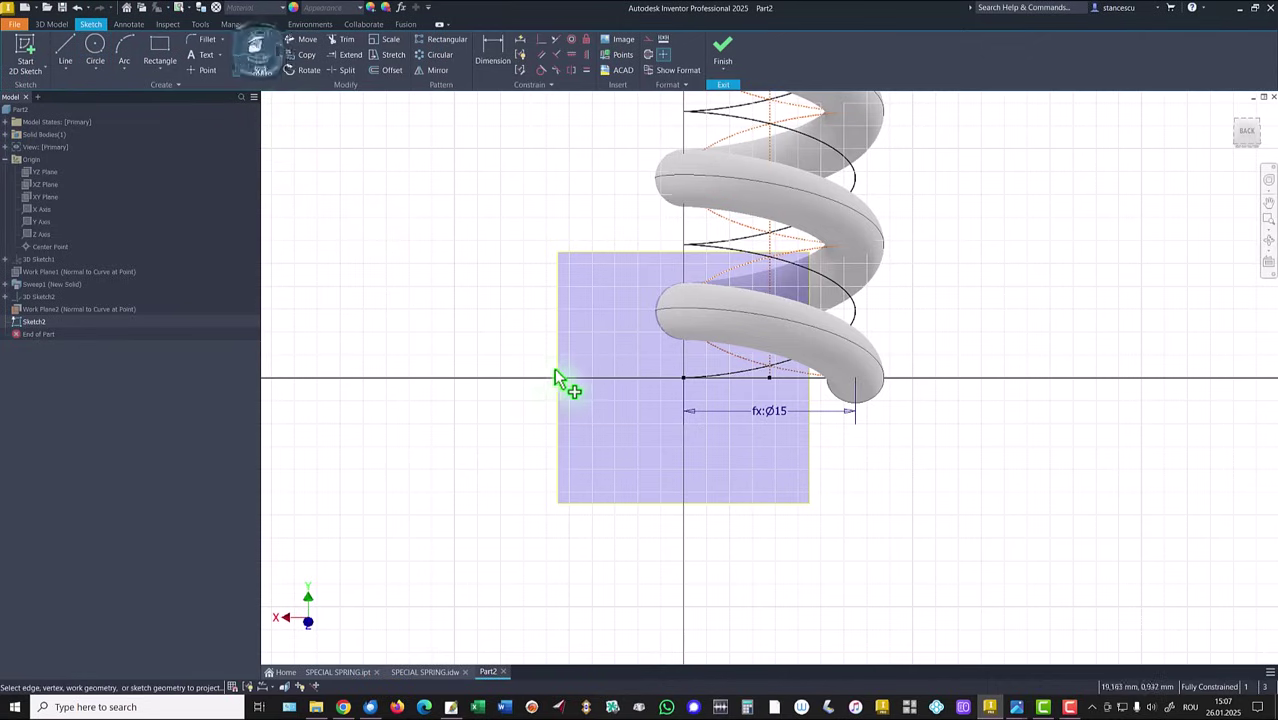
{"action": "left_click", "coordinate": [688, 382]}
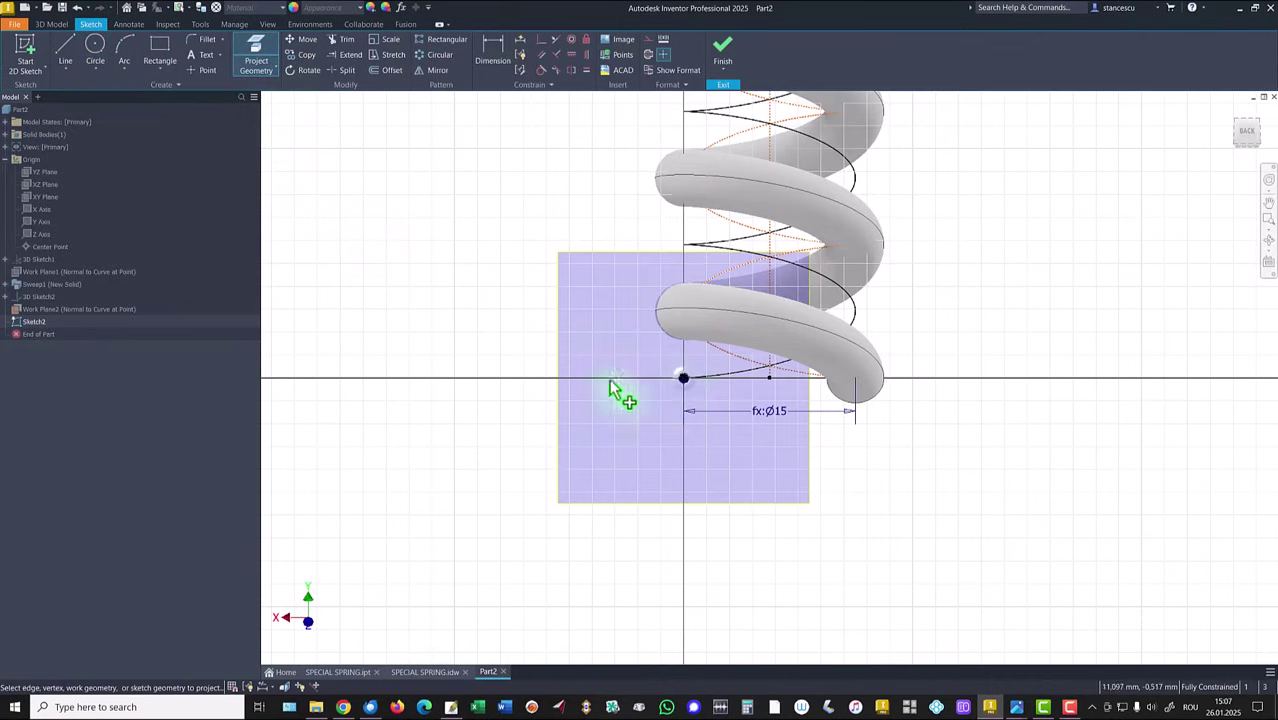
{"action": "left_click", "coordinate": [93, 50]}
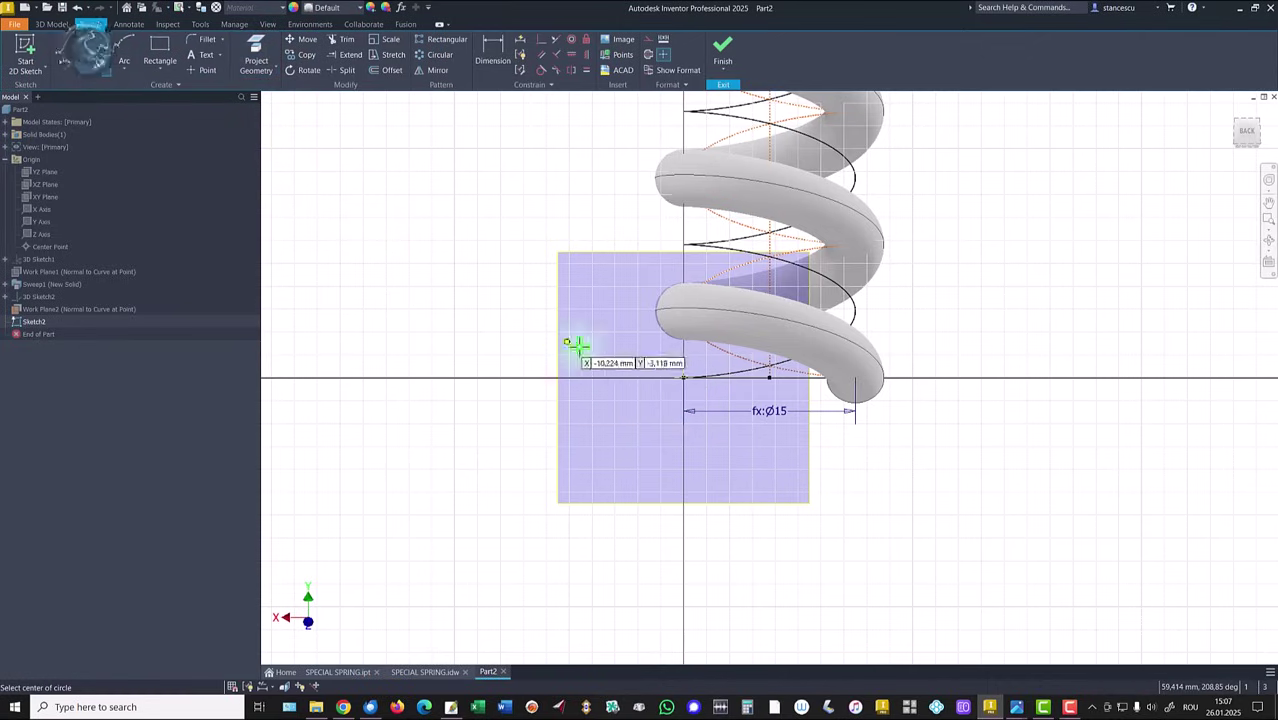
{"action": "left_click", "coordinate": [684, 378]}
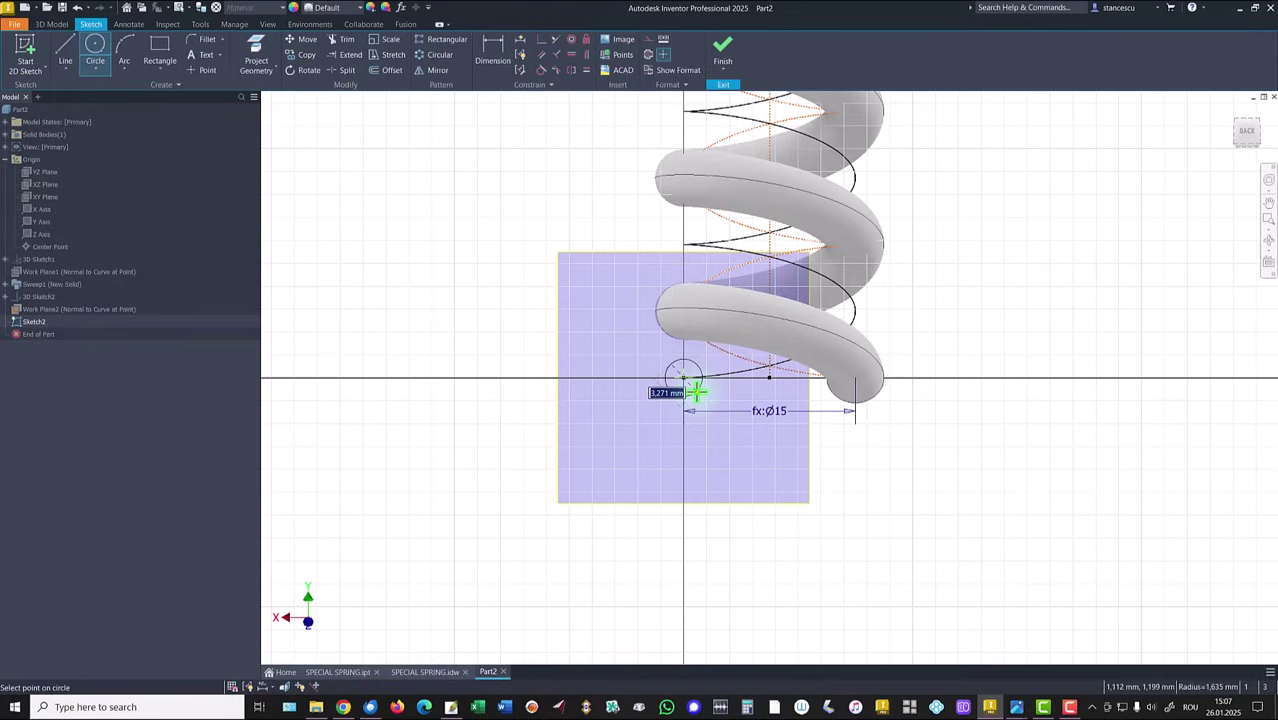
{"action": "left_click", "coordinate": [695, 392]}
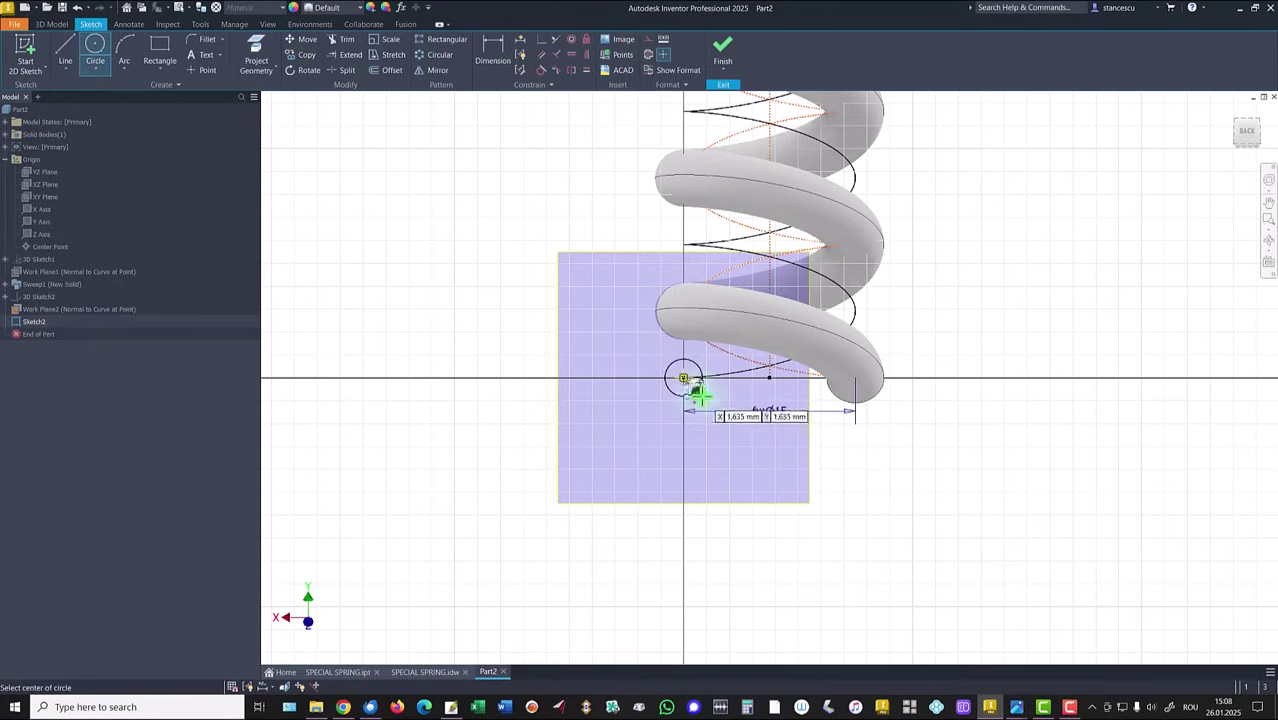
{"action": "key", "text": "Escape"}
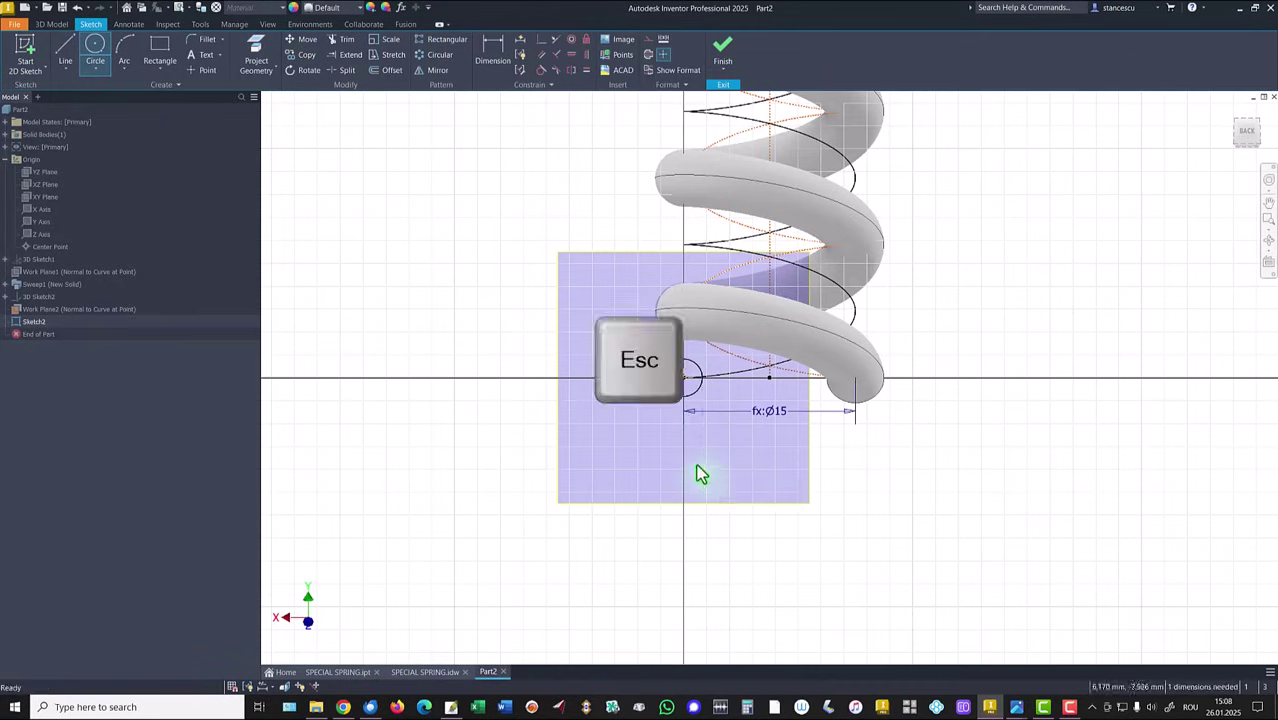
Step: Dimension the circle's diameter with the Wire parameter (5)
{"action": "left_click", "coordinate": [492, 50]}
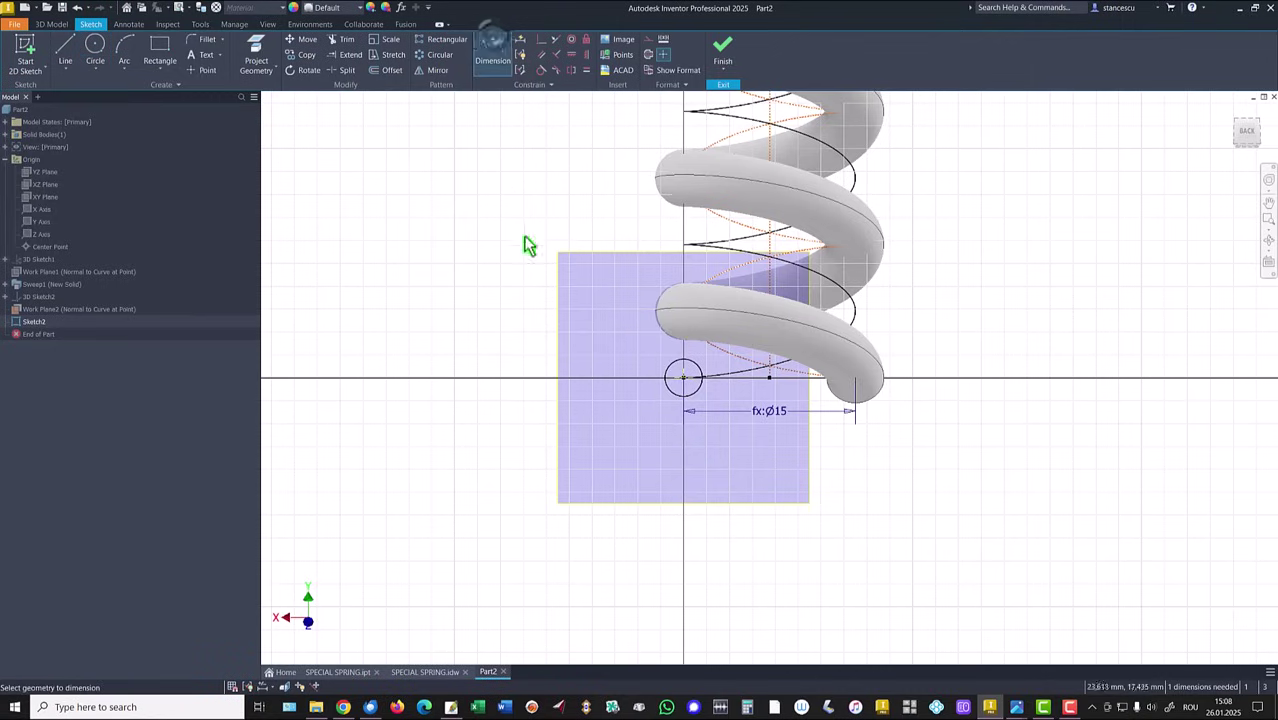
{"action": "left_click", "coordinate": [678, 394]}
{"action": "left_click", "coordinate": [628, 414]}
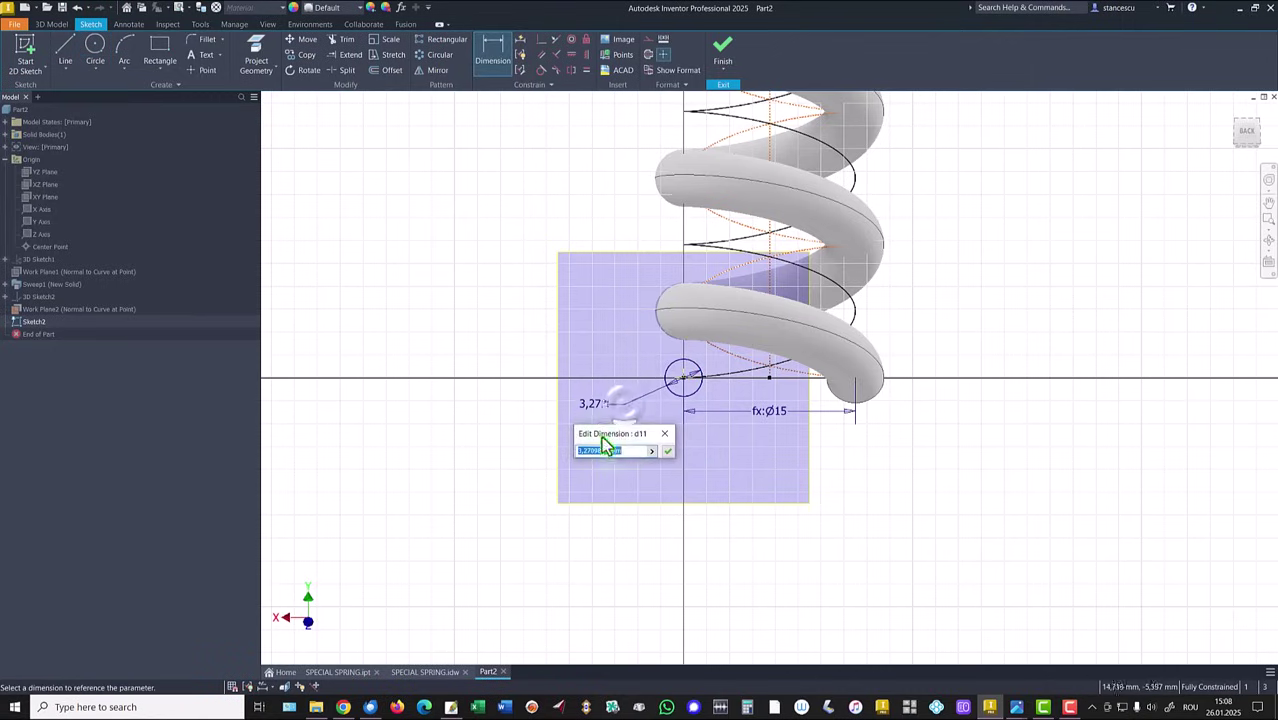
{"action": "left_click", "coordinate": [652, 452]}
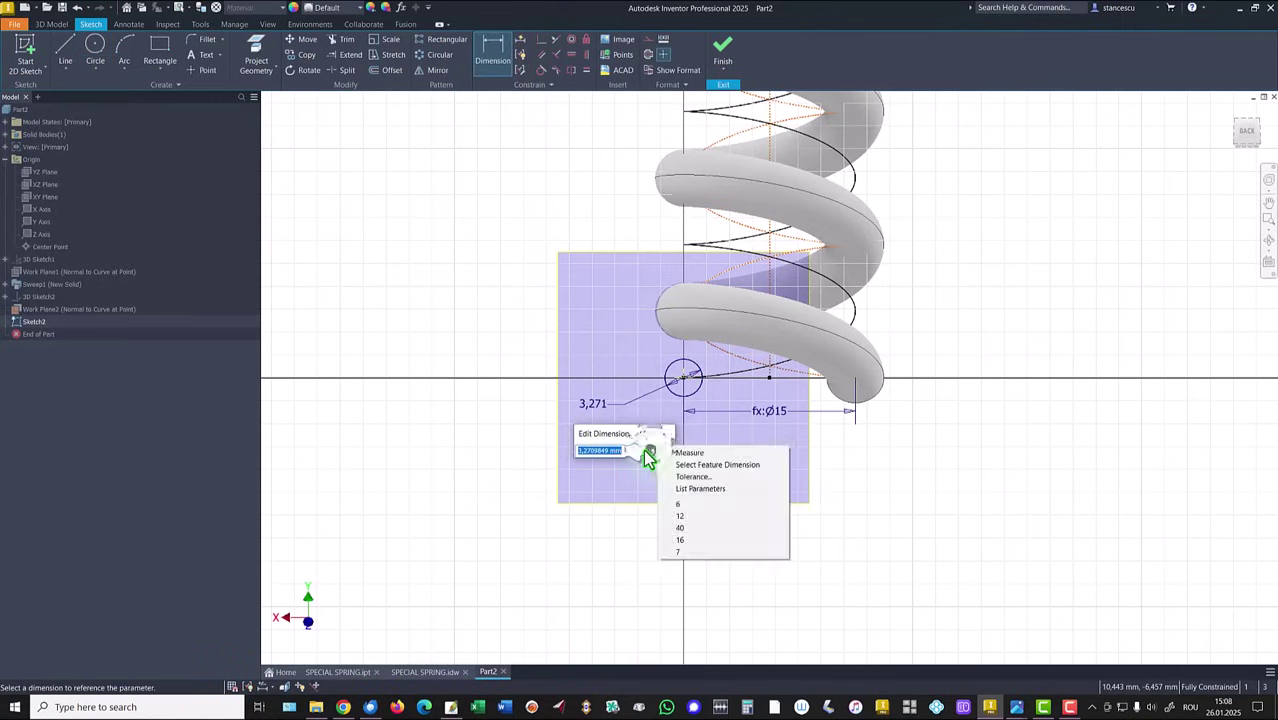
{"action": "left_click", "coordinate": [694, 490]}
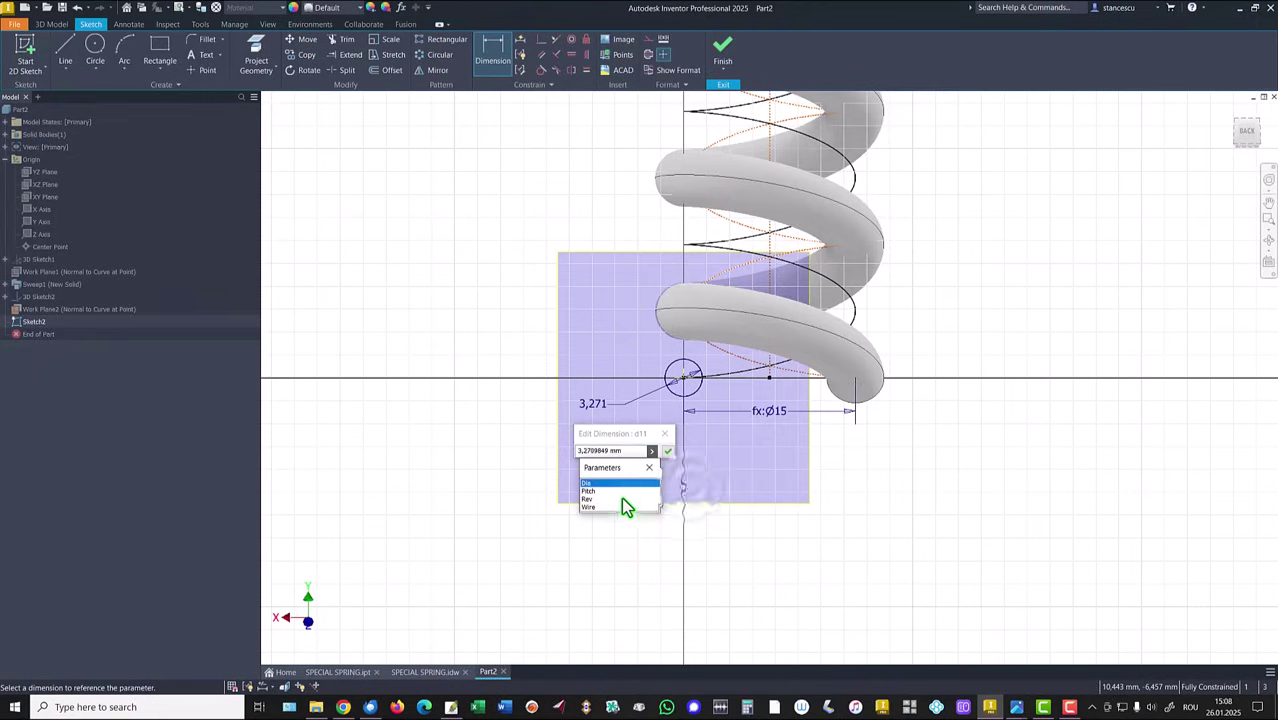
{"action": "left_click", "coordinate": [589, 506]}
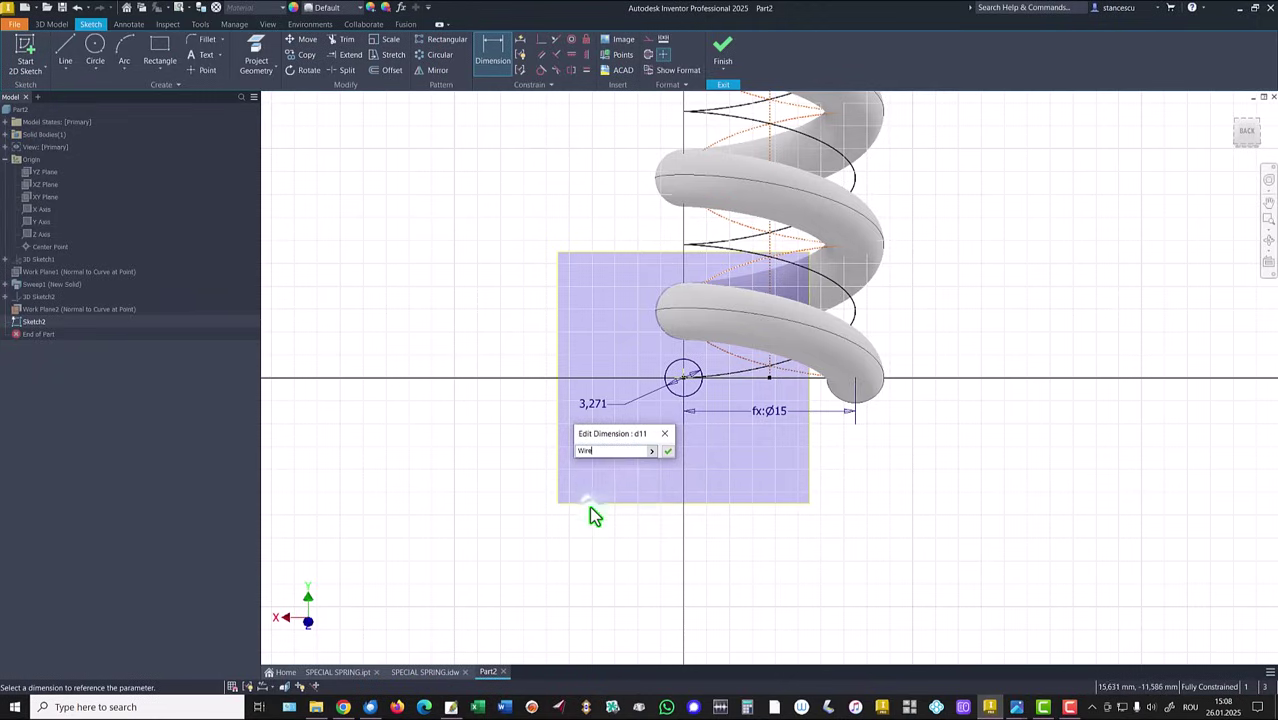
{"action": "left_click", "coordinate": [669, 453]}
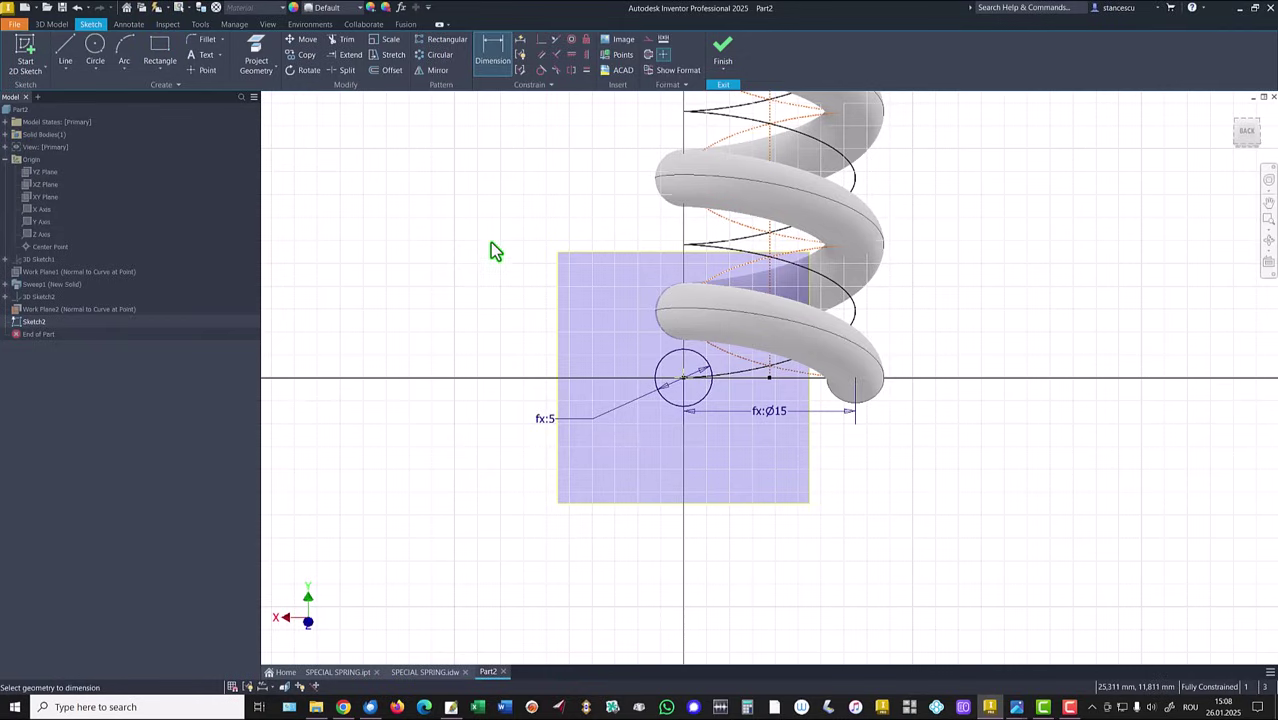
Step: Sweep the Wire circle along the helix, joining it to the spring body
{"action": "left_click", "coordinate": [722, 48]}
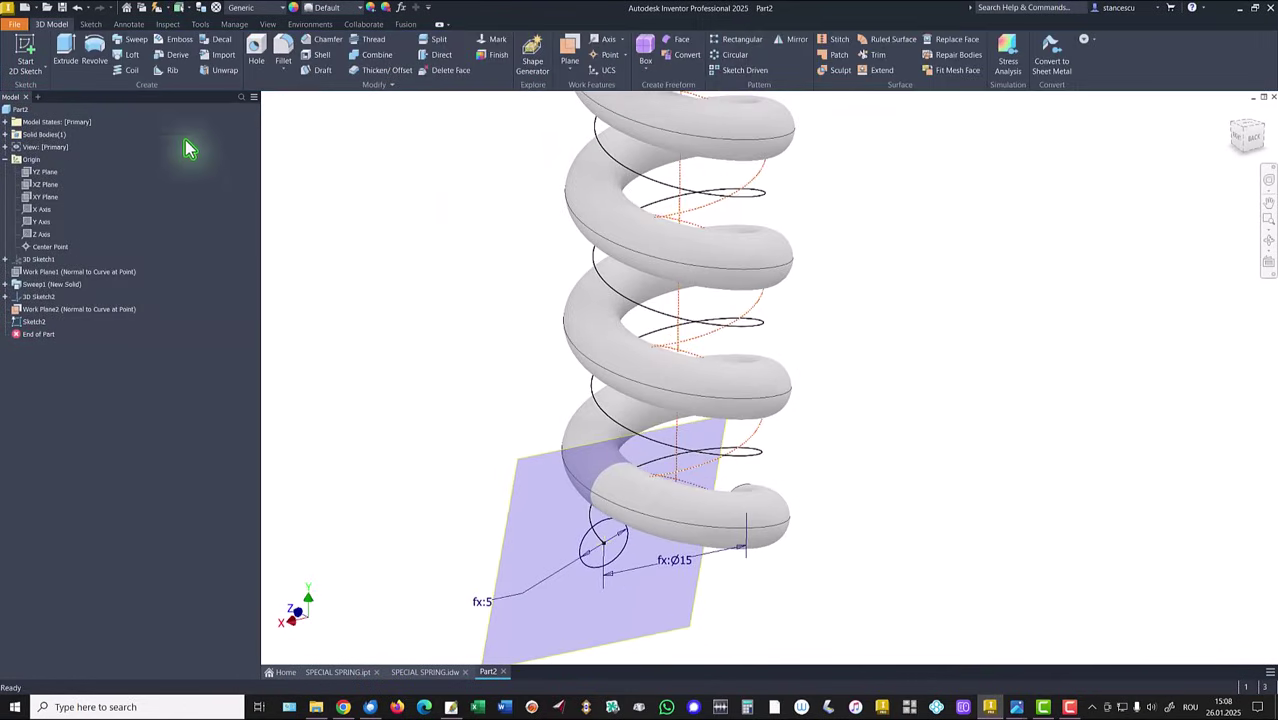
{"action": "left_click", "coordinate": [136, 42]}
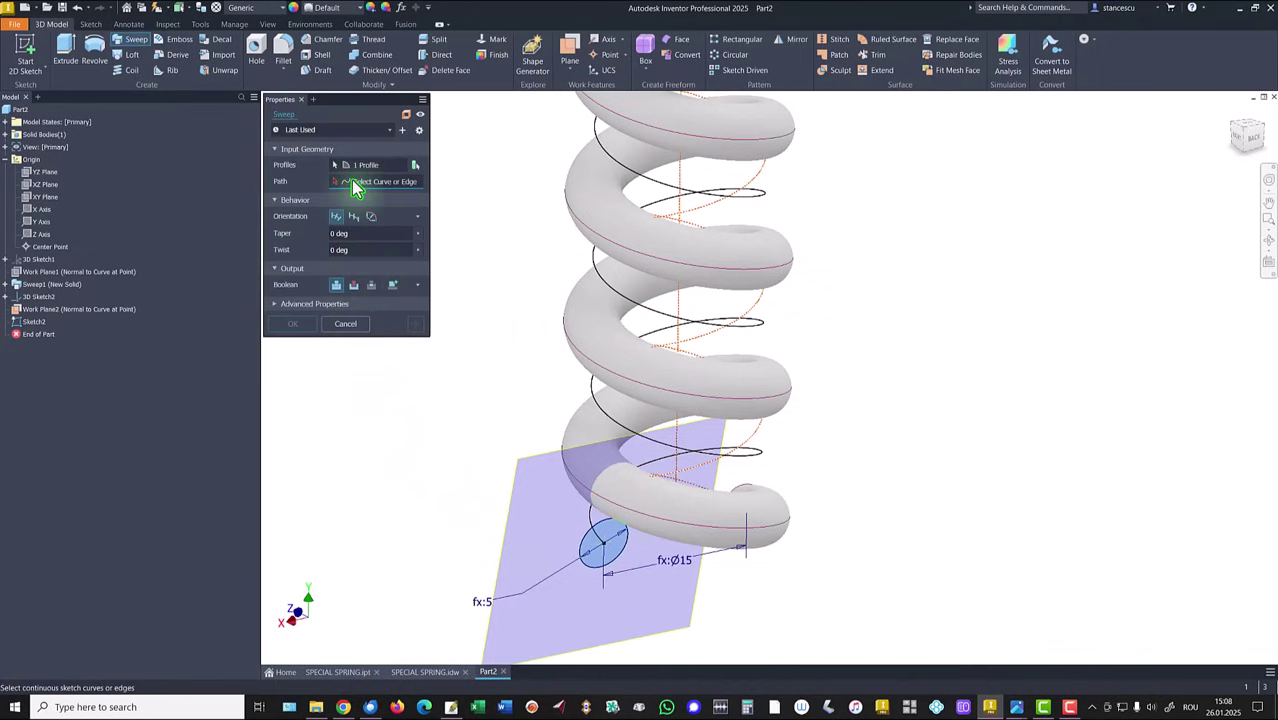
{"action": "left_click", "coordinate": [655, 318]}
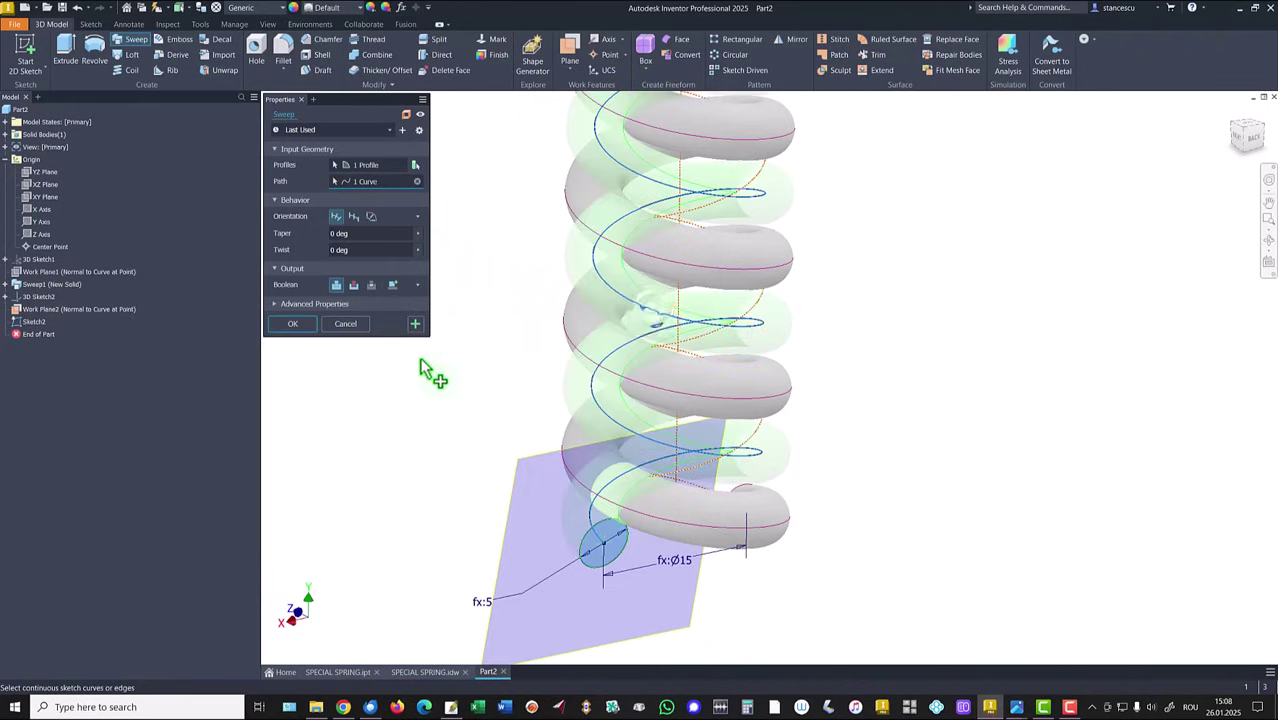
{"action": "left_click", "coordinate": [300, 323]}
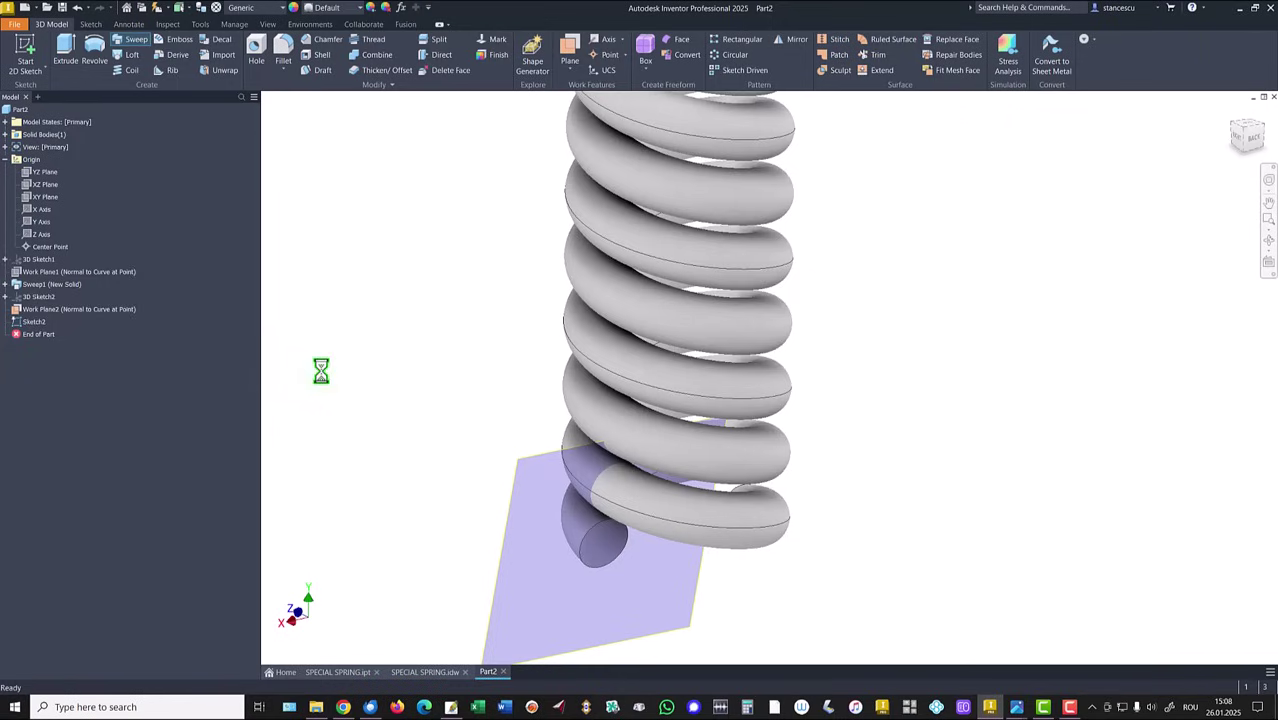
Step: Hide Work Plane2 and return to the home view
{"action": "right_click", "coordinate": [548, 468]}
{"action": "left_click", "coordinate": [572, 473]}
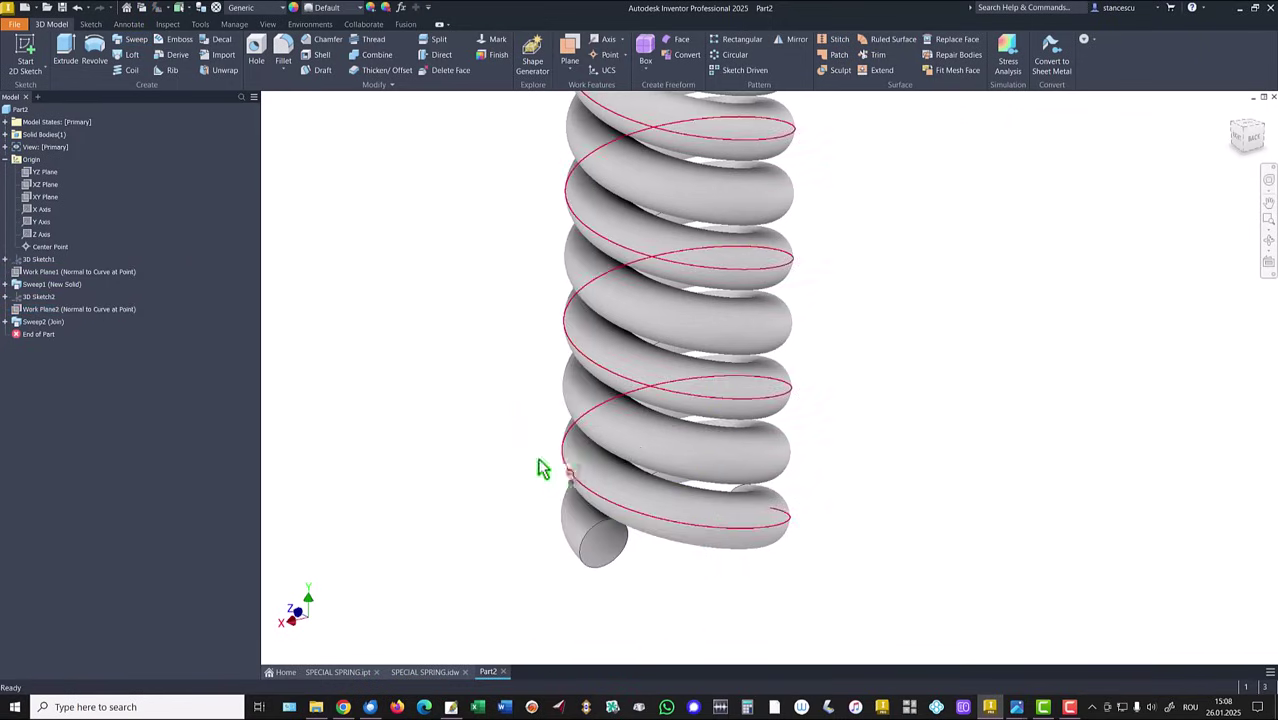
{"action": "key", "text": "F6"}
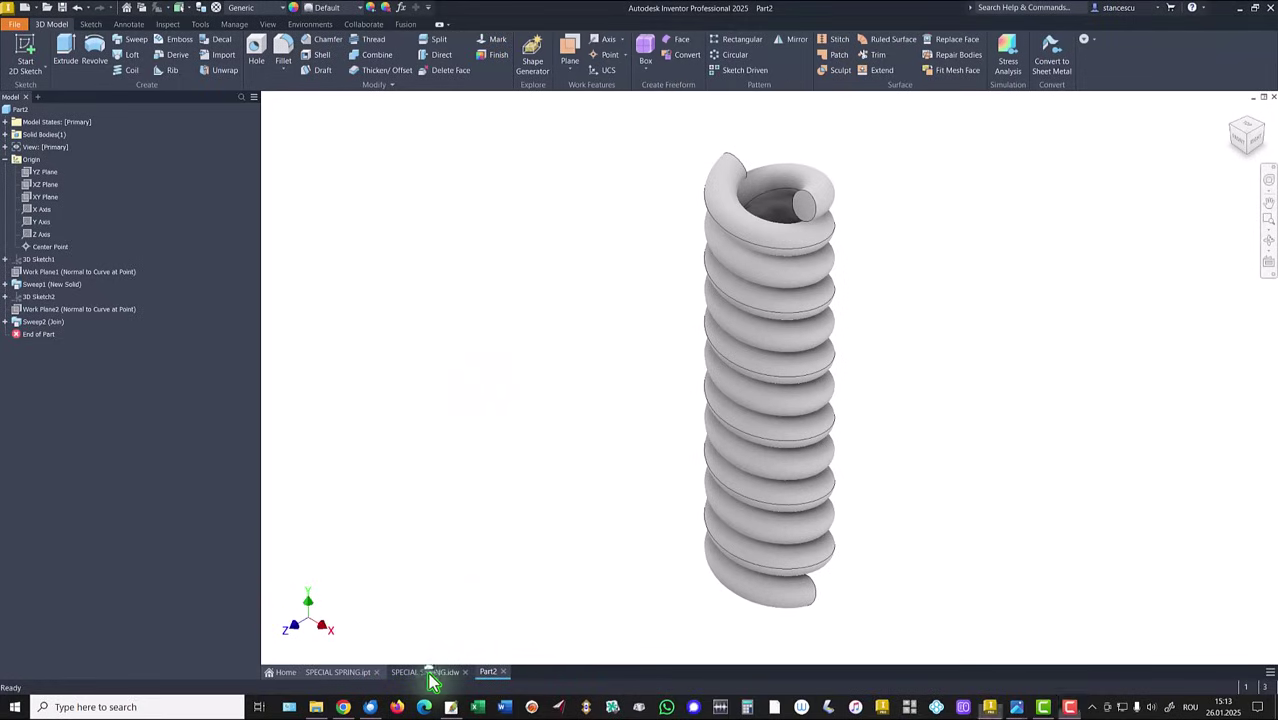
{"action": "left_click", "coordinate": [425, 671]}
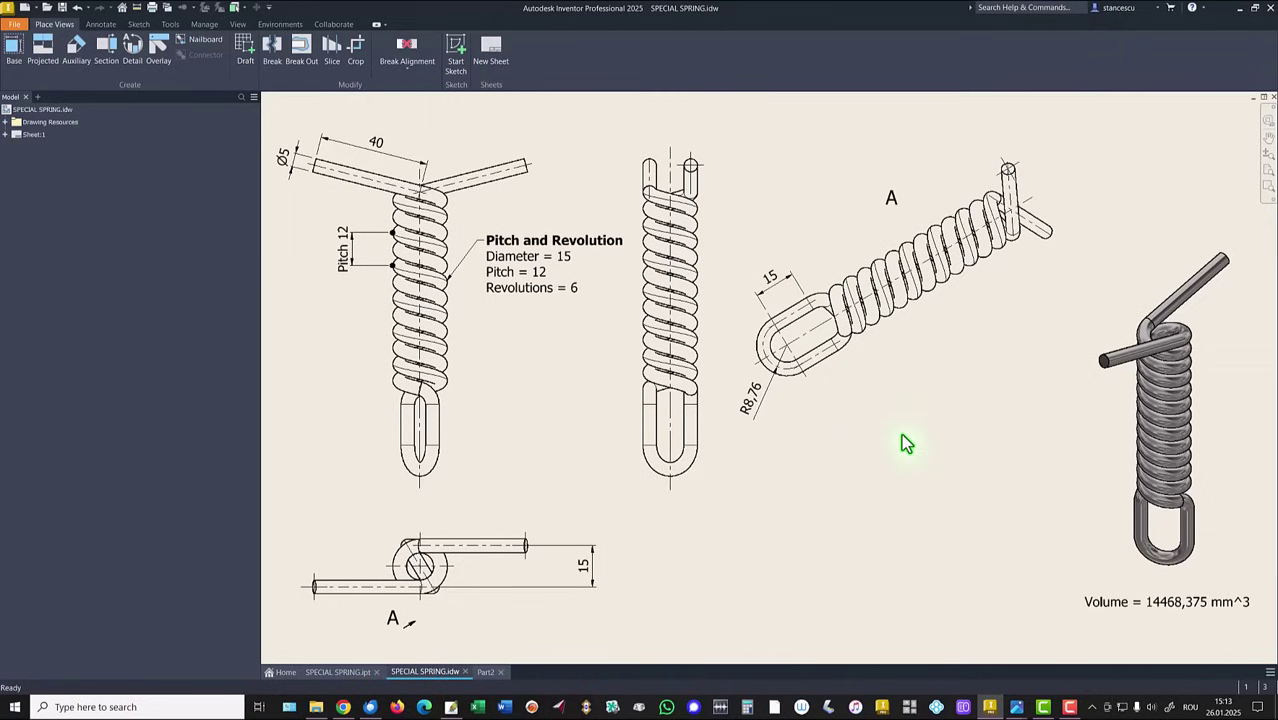
{"action": "left_click", "coordinate": [485, 672]}
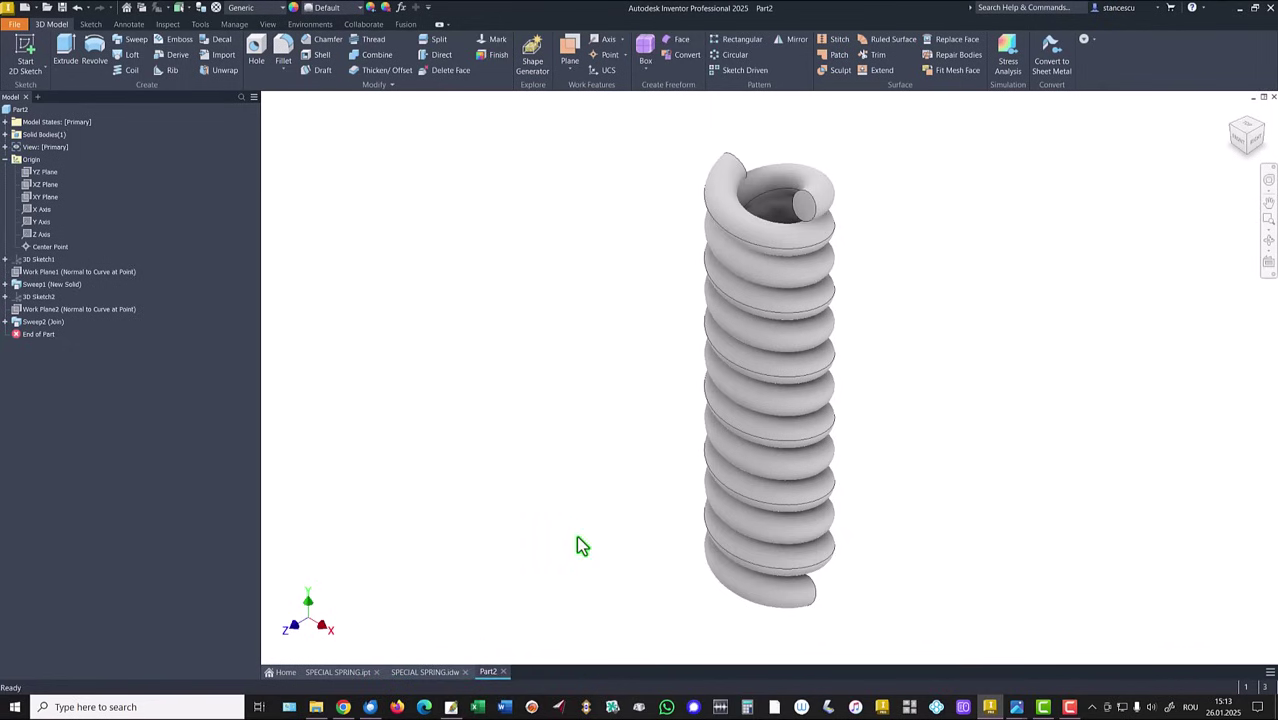
{"action": "mouse_move", "coordinate": [588, 554]}
{"action": "middle_mouse_down", "text": "shift"}
{"action": "mouse_move", "coordinate": [576, 606]}
{"action": "mouse_move", "coordinate": [684, 598]}
{"action": "mouse_move", "coordinate": [752, 512]}
{"action": "mouse_move", "coordinate": [696, 519]}
{"action": "mouse_move", "coordinate": [645, 459]}
{"action": "middle_mouse_up", "text": "shift"}
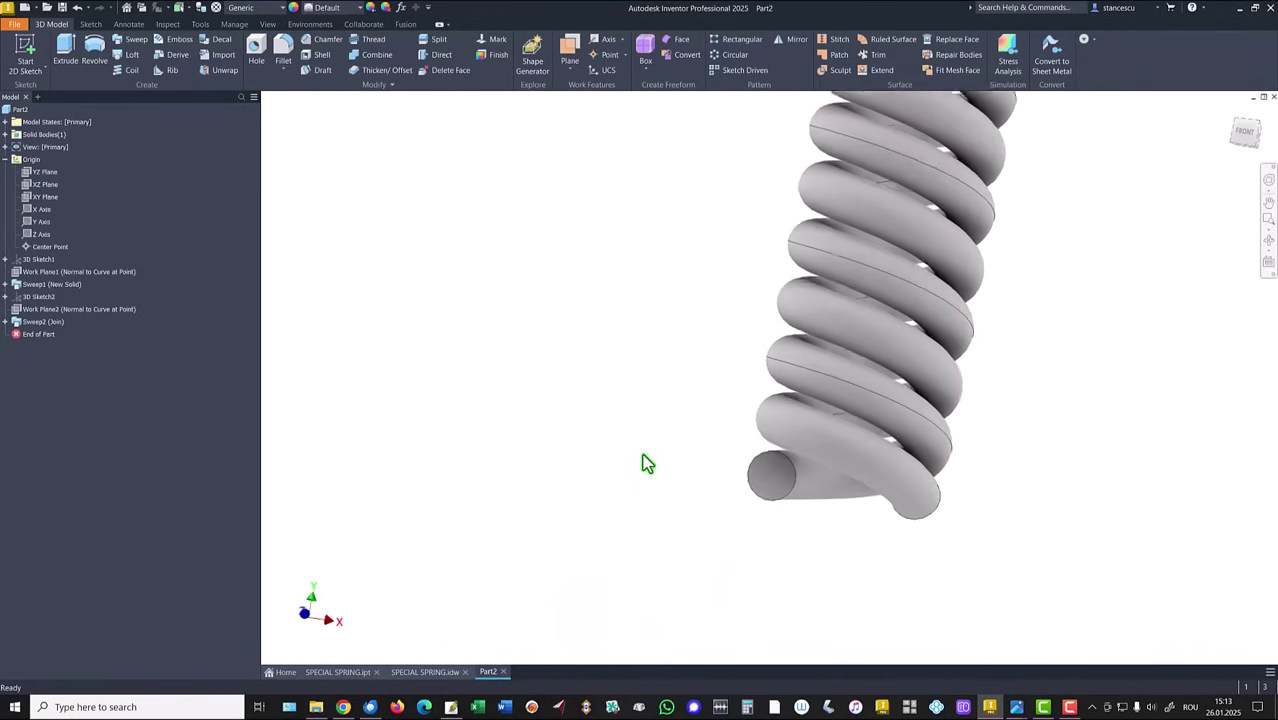
Step: Sketch on the free end face the projected end circle and a vertical line across it
{"action": "left_click", "coordinate": [797, 487]}
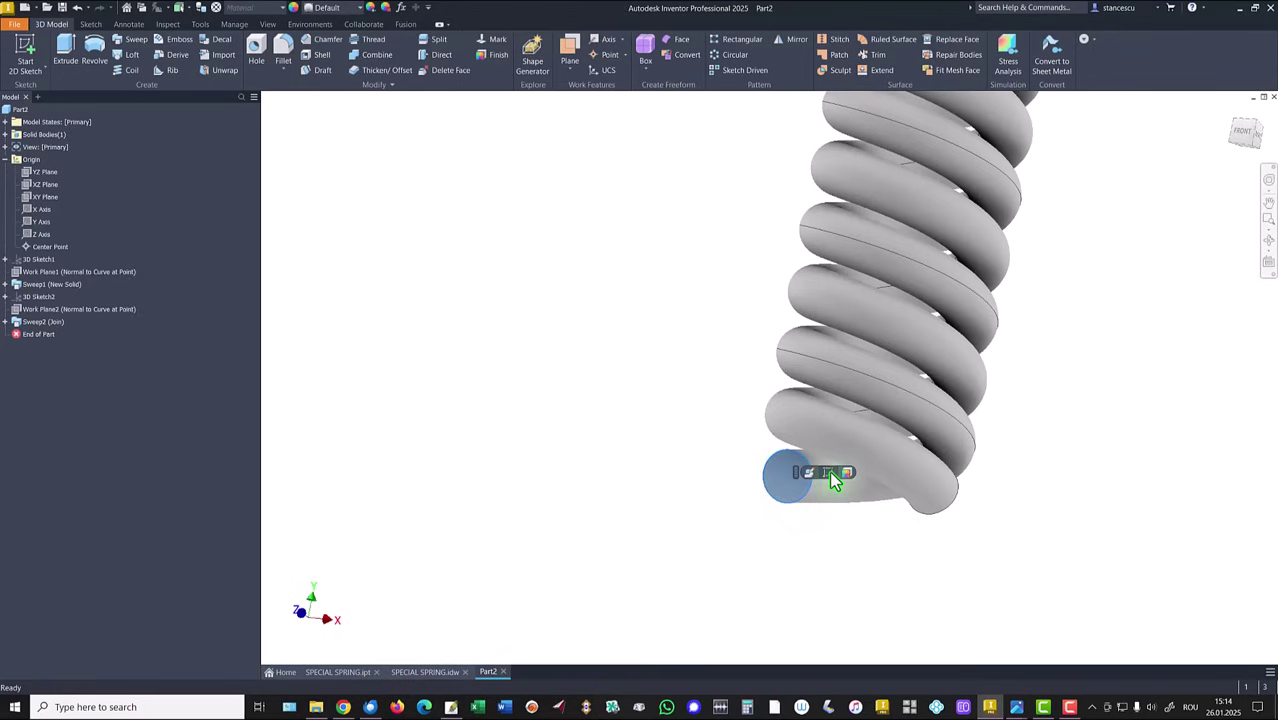
{"action": "left_click", "coordinate": [831, 474]}
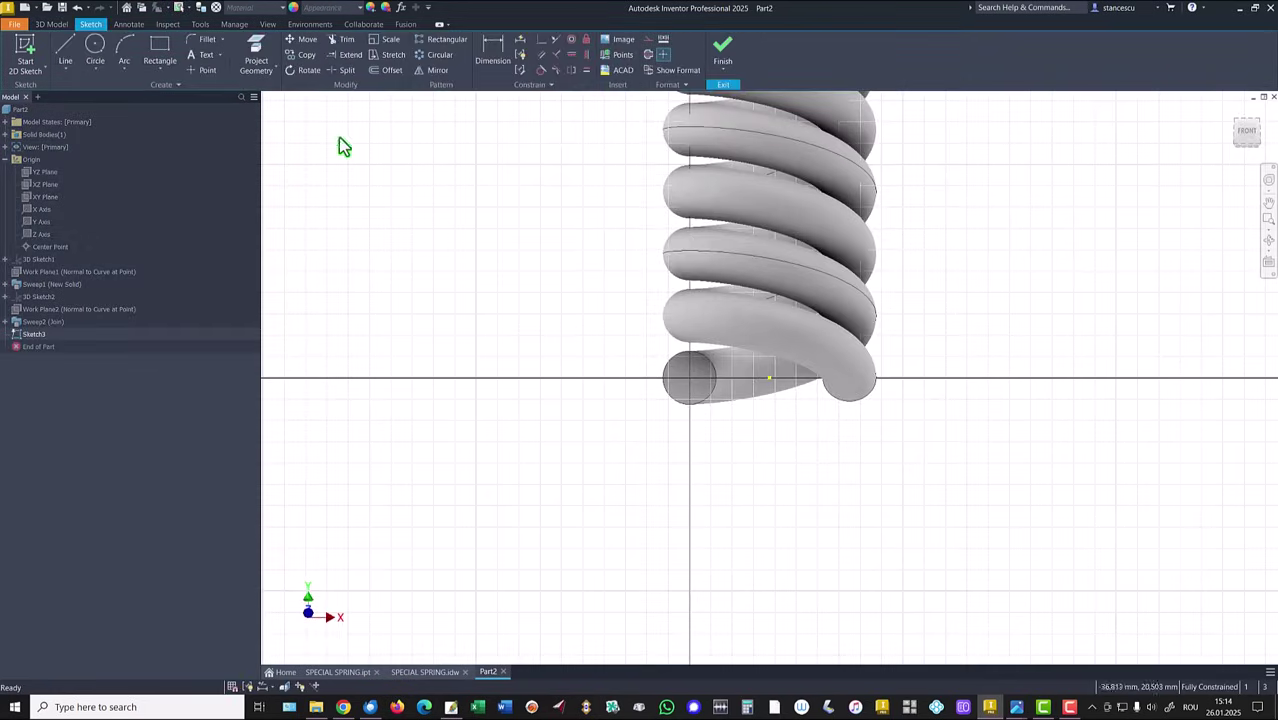
{"action": "left_click", "coordinate": [257, 58]}
{"action": "left_click", "coordinate": [666, 388]}
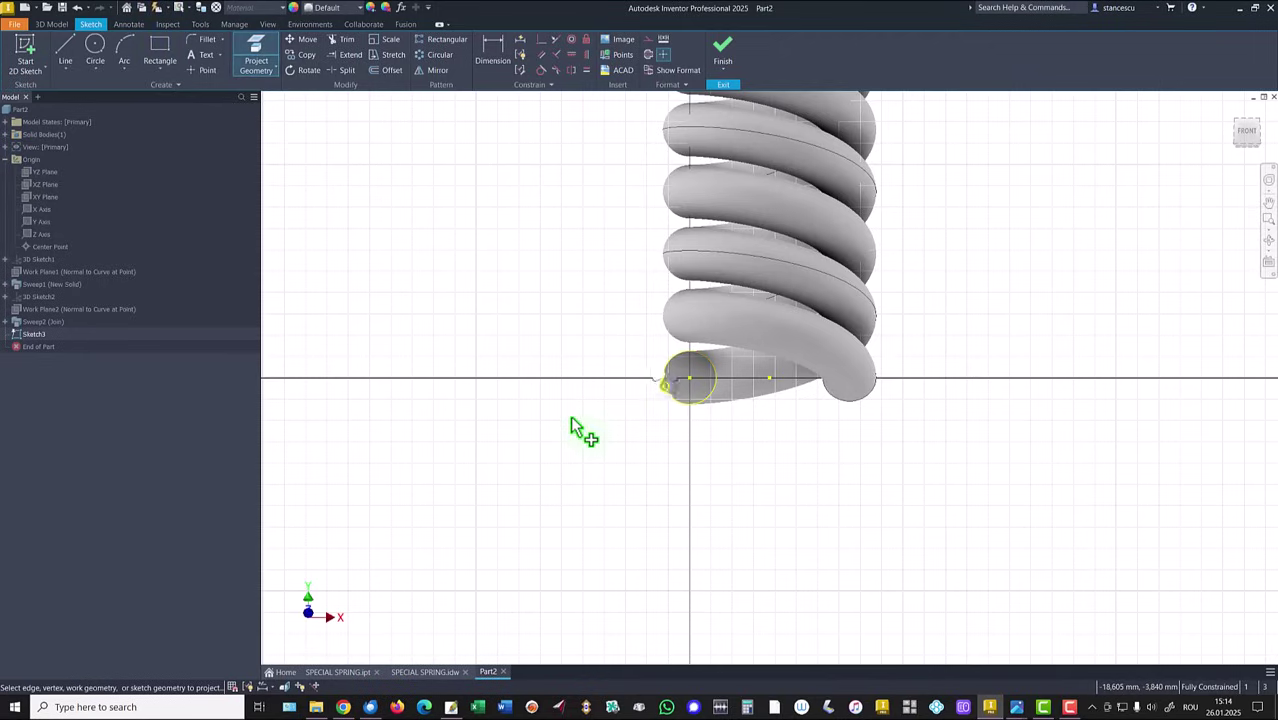
{"action": "left_click", "coordinate": [78, 55]}
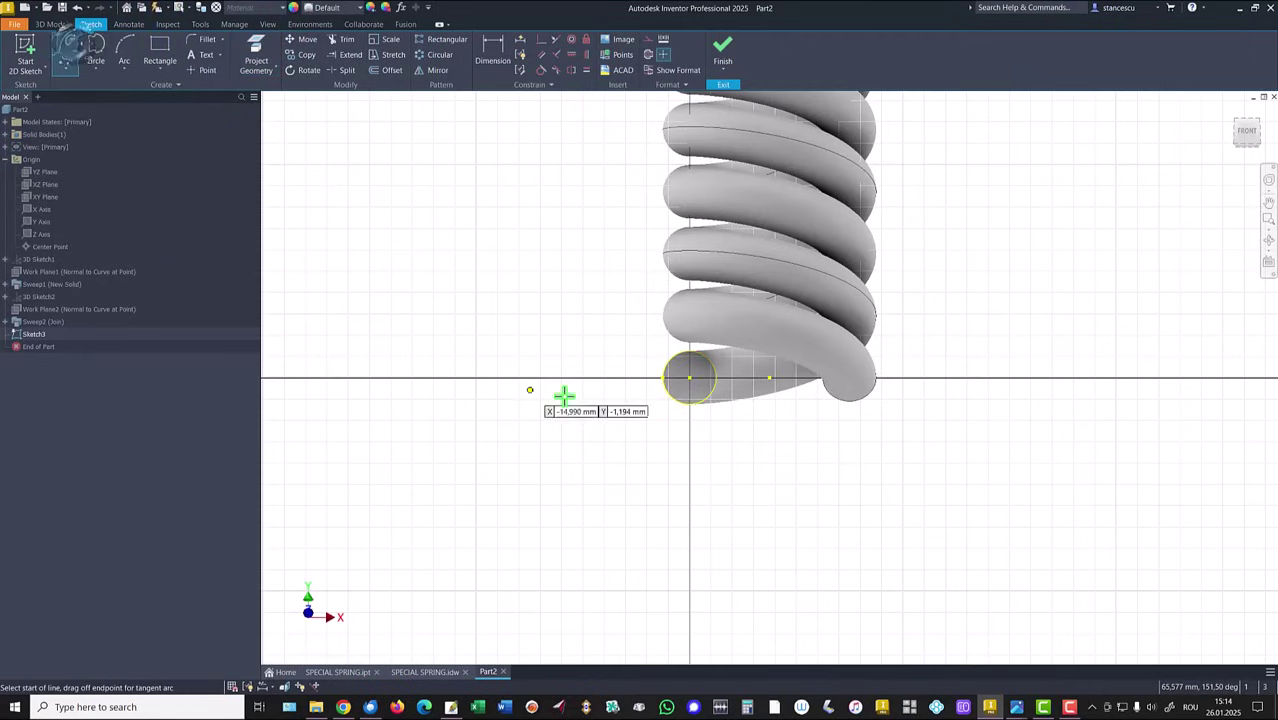
{"action": "left_click", "coordinate": [687, 352]}
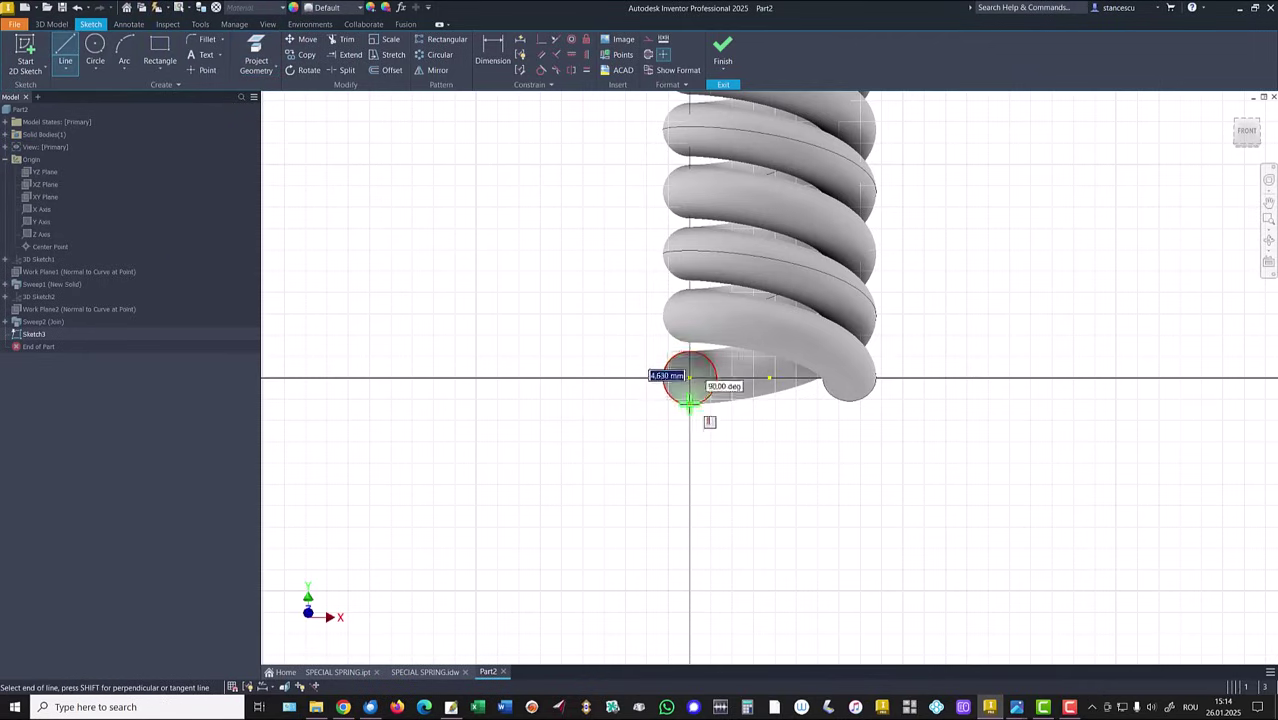
{"action": "double_click", "coordinate": [689, 403]}
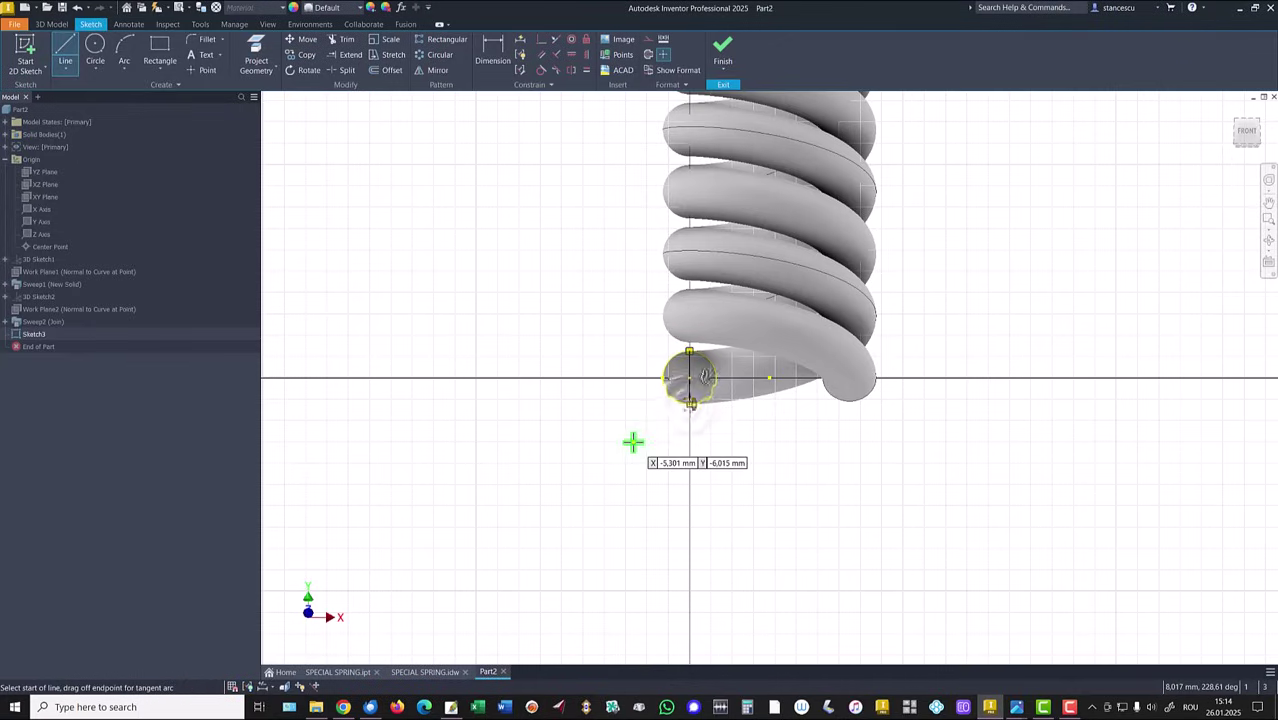
{"action": "key", "text": "Escape"}
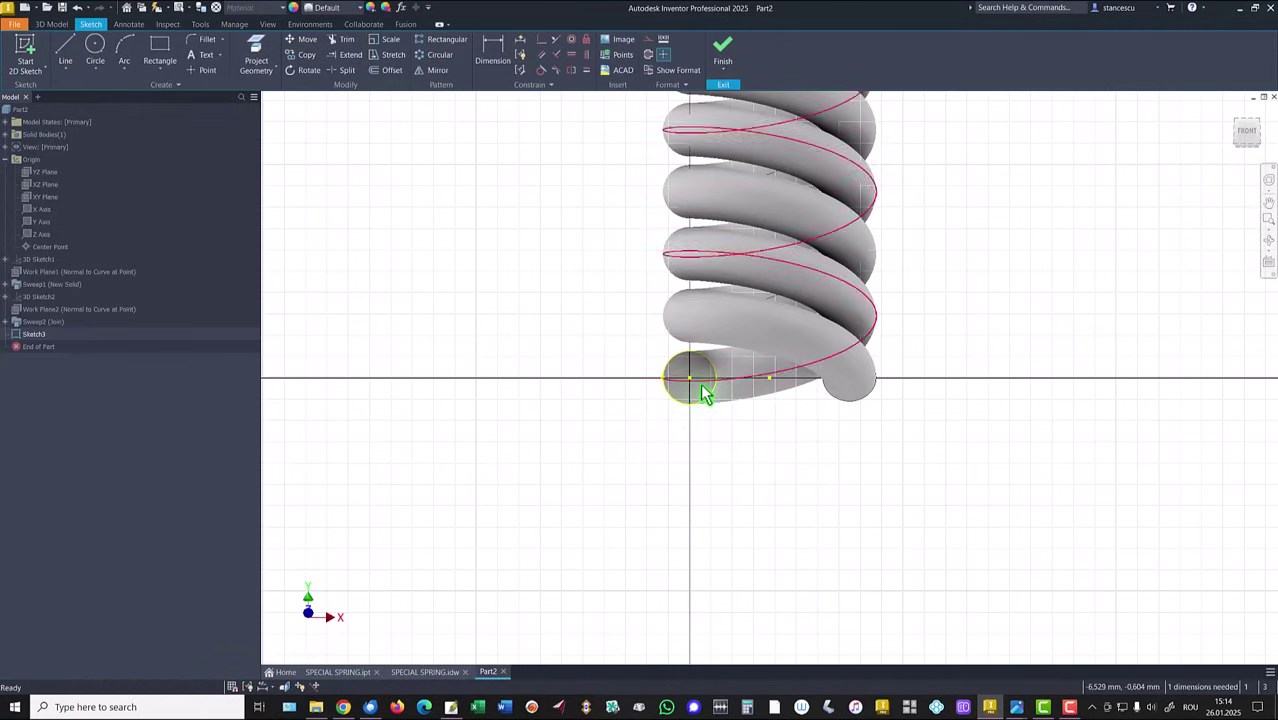
Step: Set the projected circle as construction geometry and finish the end-face sketch
{"action": "left_click_drag", "start_coordinate": [740, 434], "coordinate": [640, 398]}
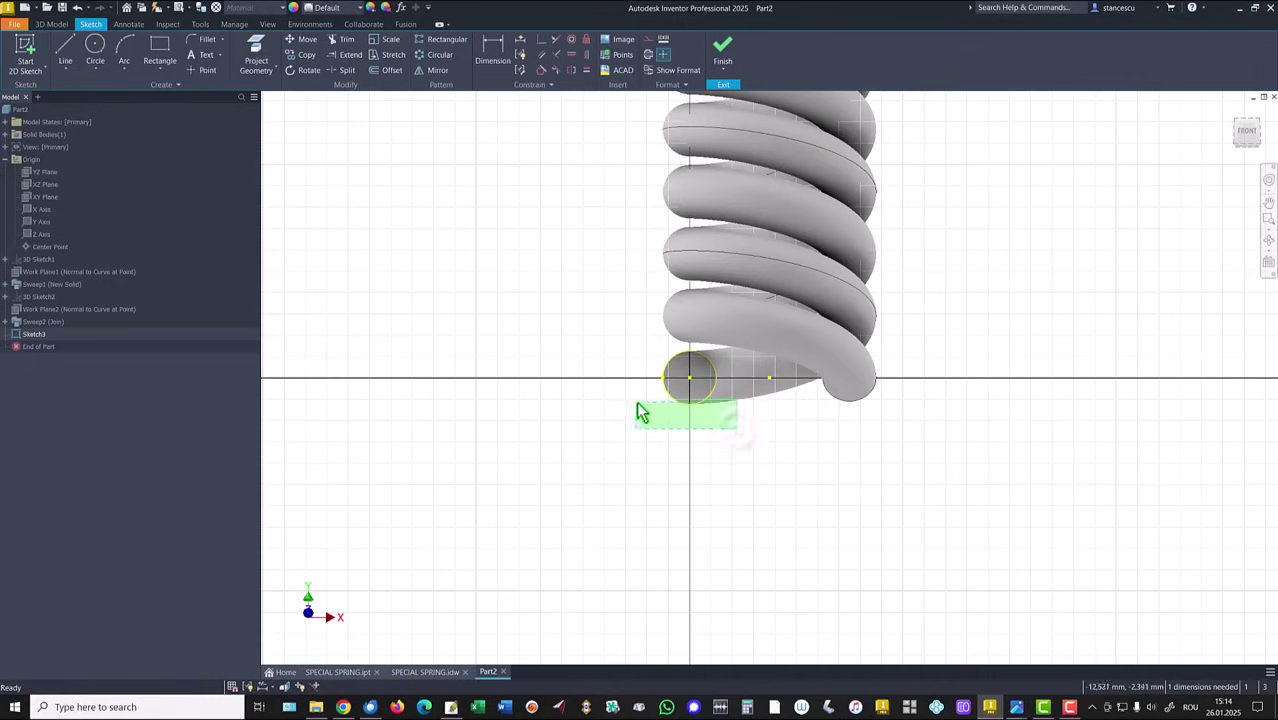
{"action": "right_click", "coordinate": [573, 470]}
{"action": "left_click", "coordinate": [627, 477]}
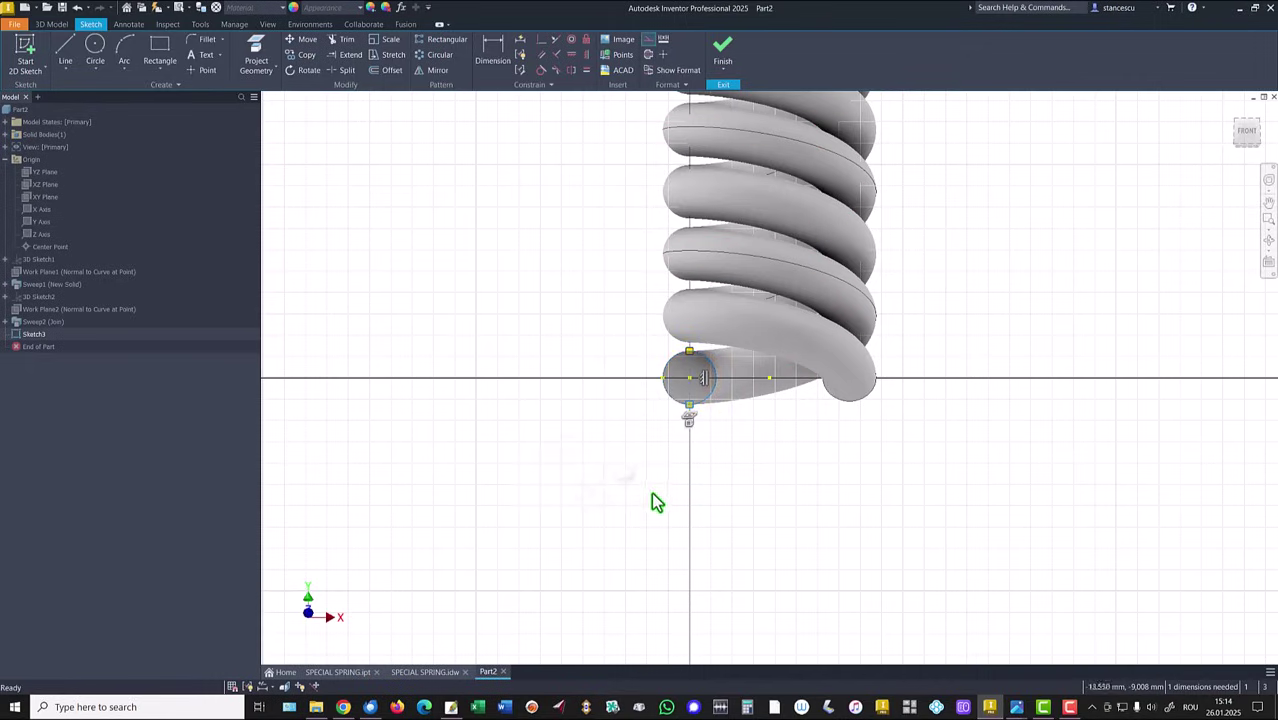
{"action": "right_click", "coordinate": [713, 402]}
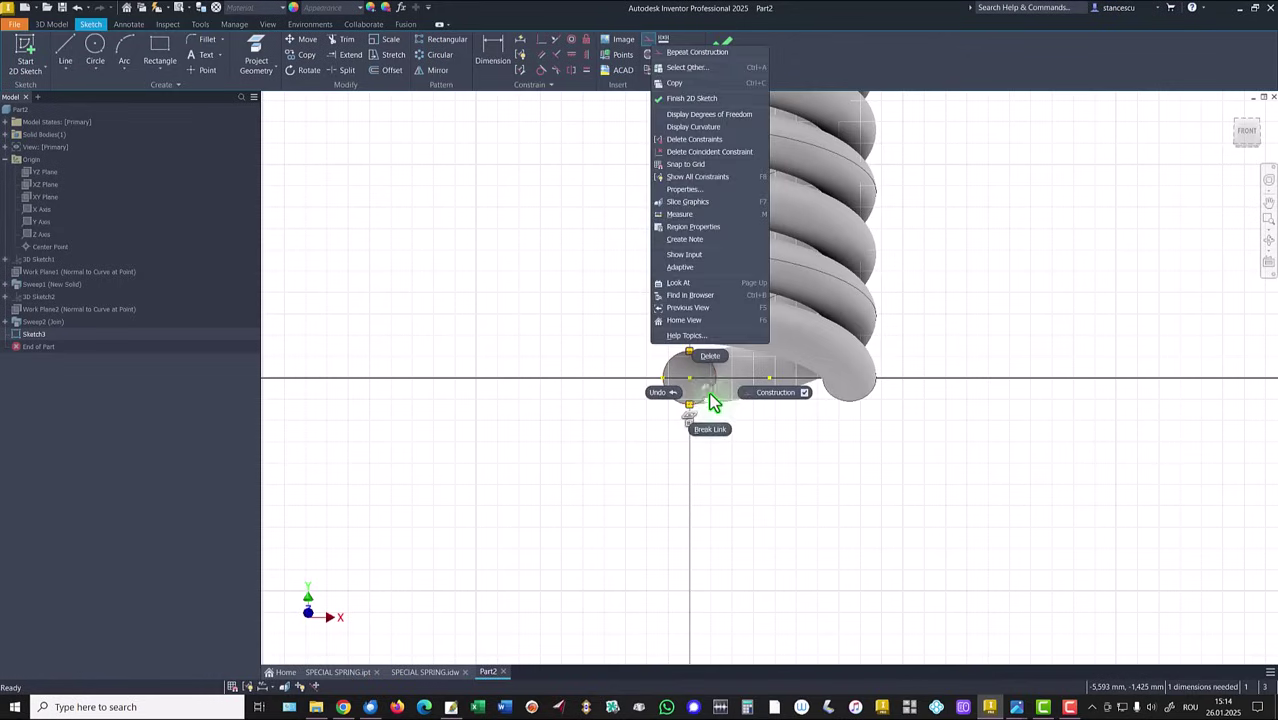
{"action": "left_click", "coordinate": [757, 392]}
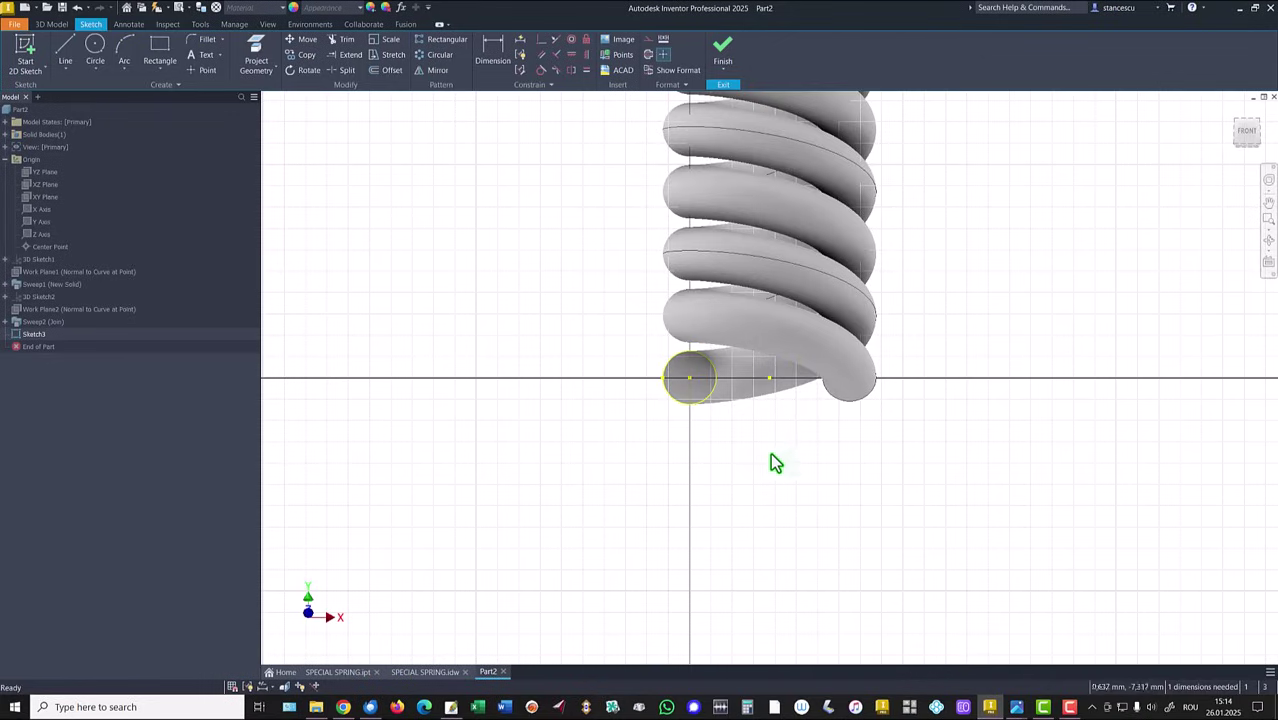
{"action": "left_click", "coordinate": [722, 45]}
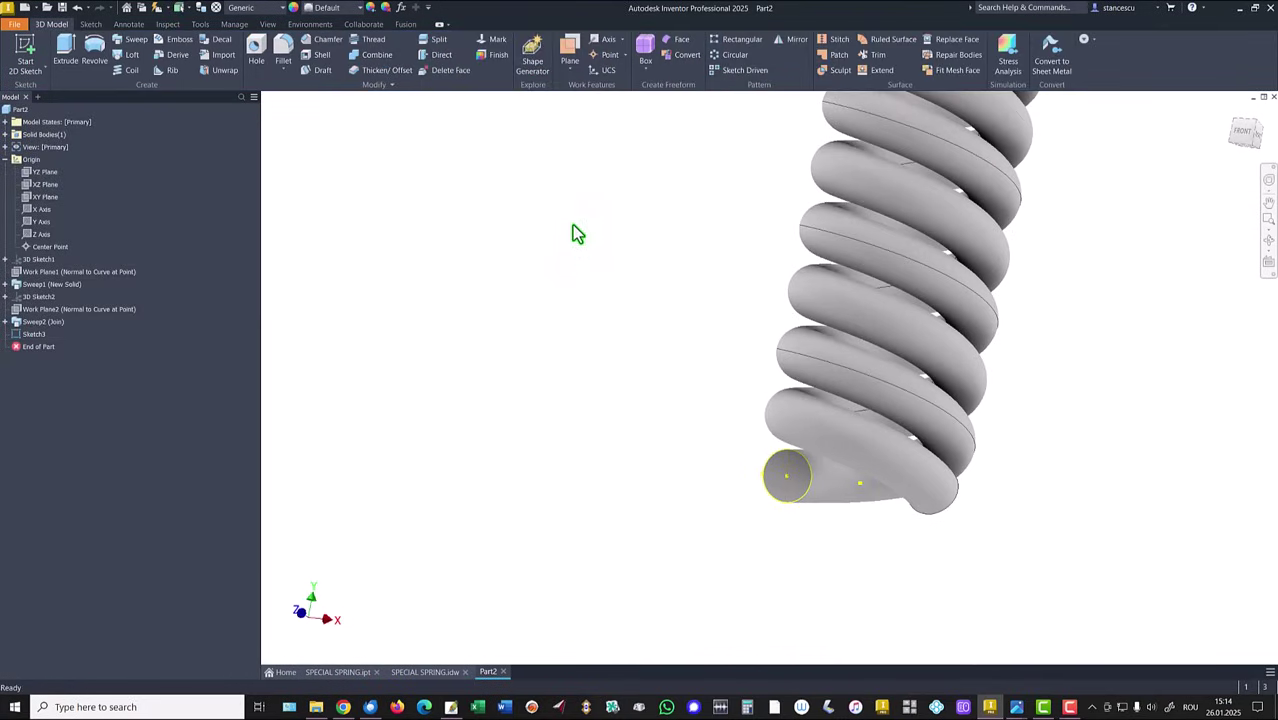
Step: Create Work Plane3 at 90° through the spring's free end and select it
{"action": "left_click", "coordinate": [567, 60]}
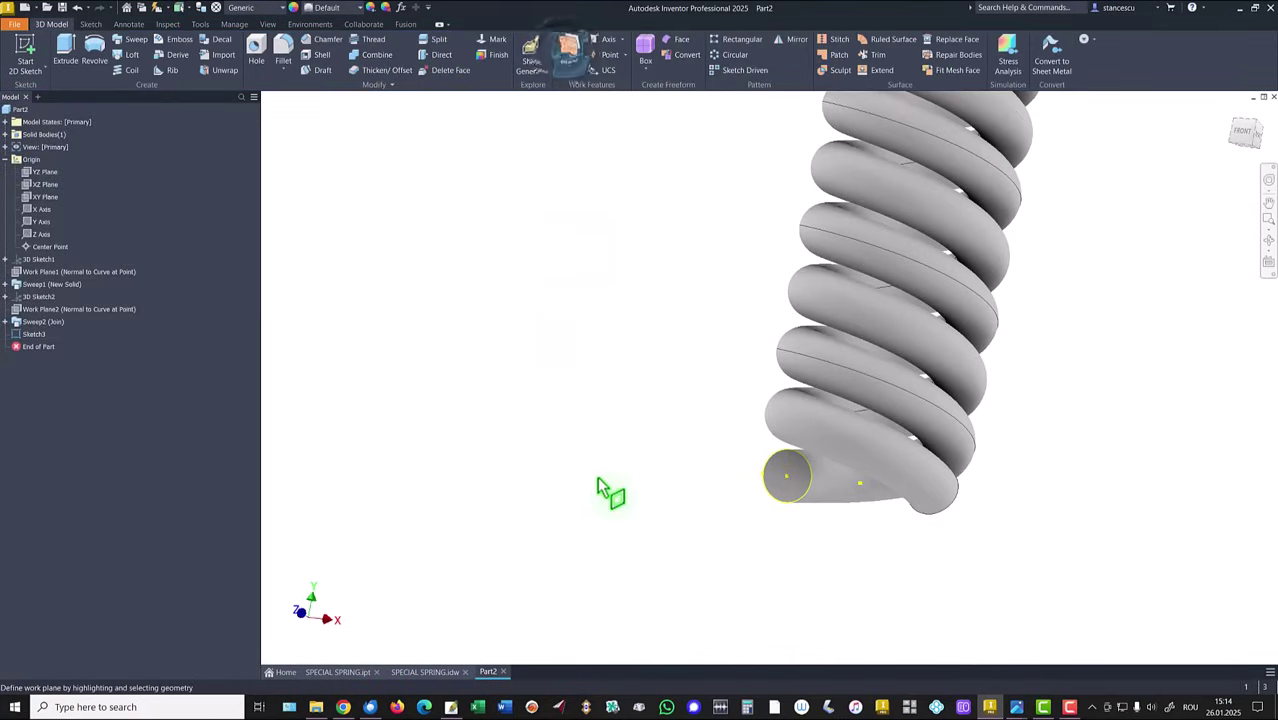
{"action": "left_click", "coordinate": [801, 480]}
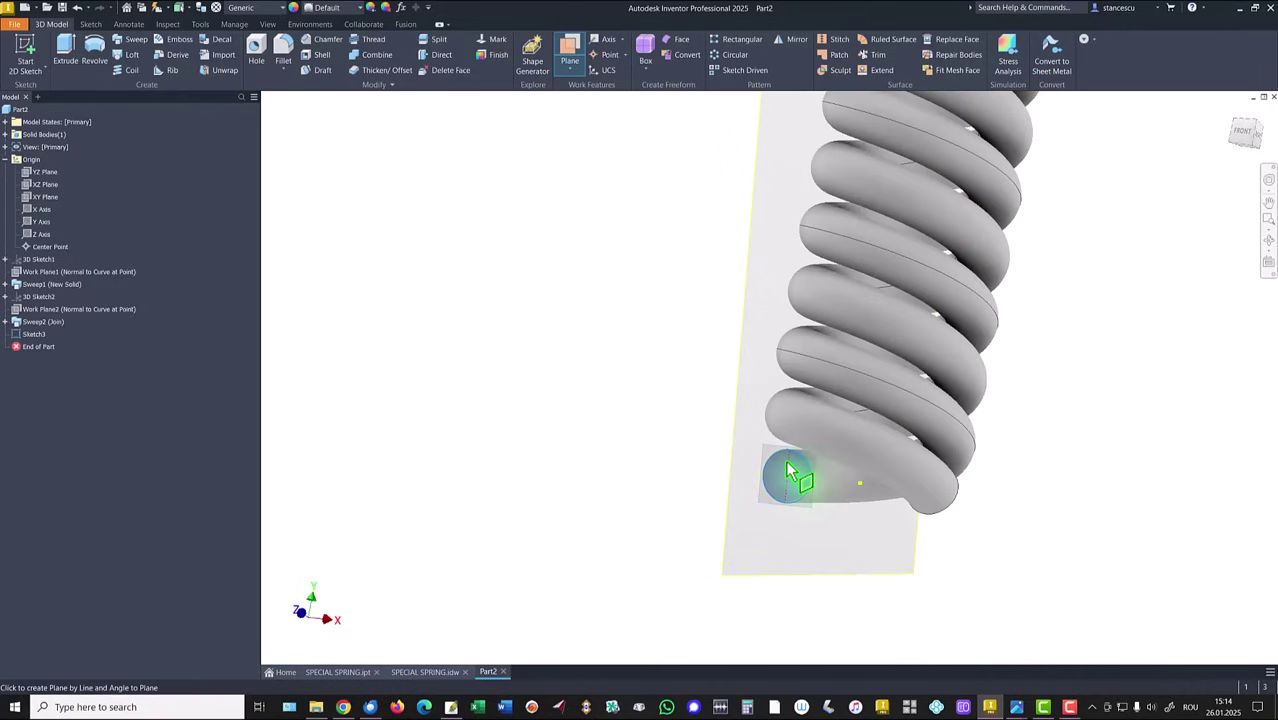
{"action": "left_click", "coordinate": [790, 470]}
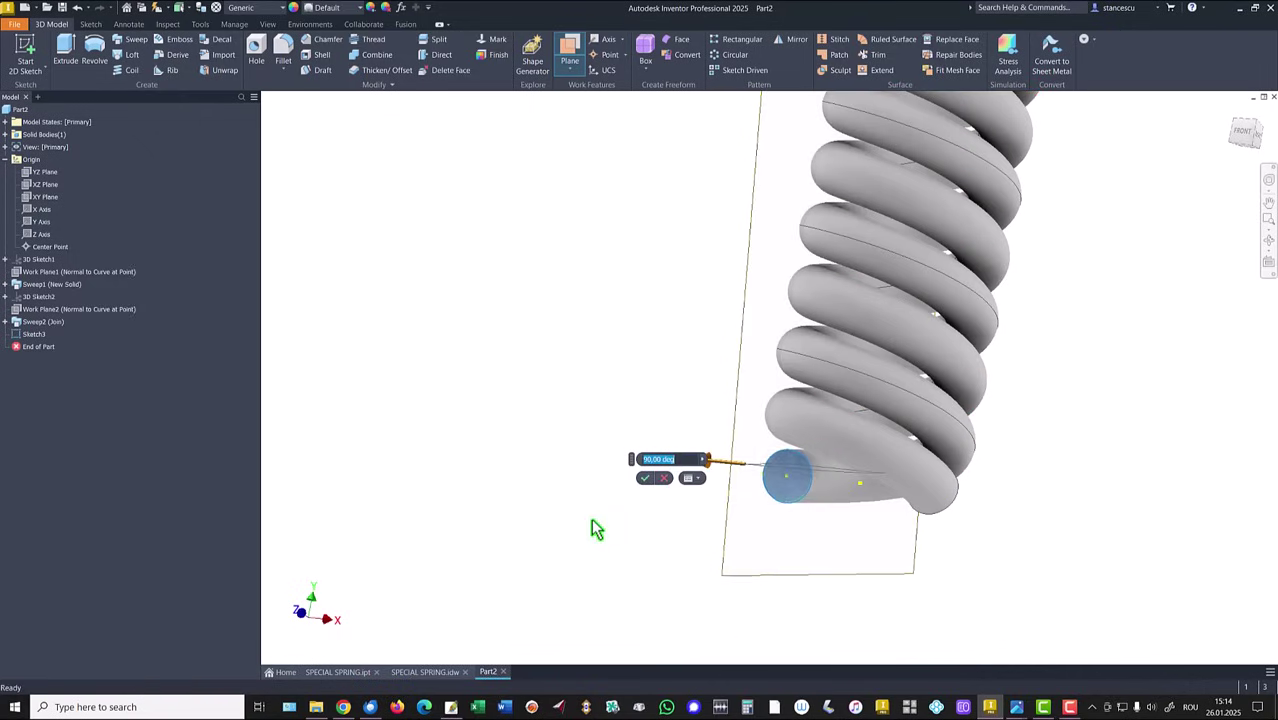
{"action": "mouse_move", "coordinate": [590, 526]}
{"action": "middle_mouse_down", "text": "shift"}
{"action": "mouse_move", "coordinate": [569, 530]}
{"action": "mouse_move", "coordinate": [629, 539]}
{"action": "middle_mouse_up", "text": "shift"}
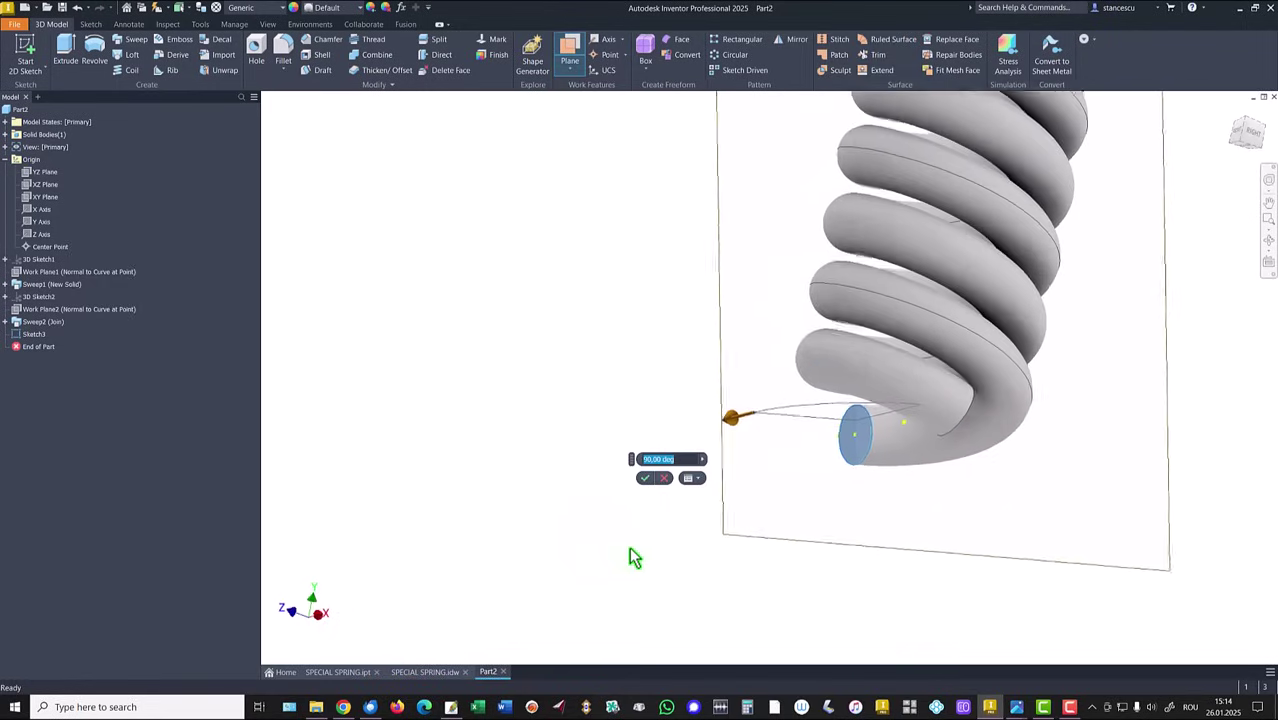
{"action": "left_click", "coordinate": [646, 480]}
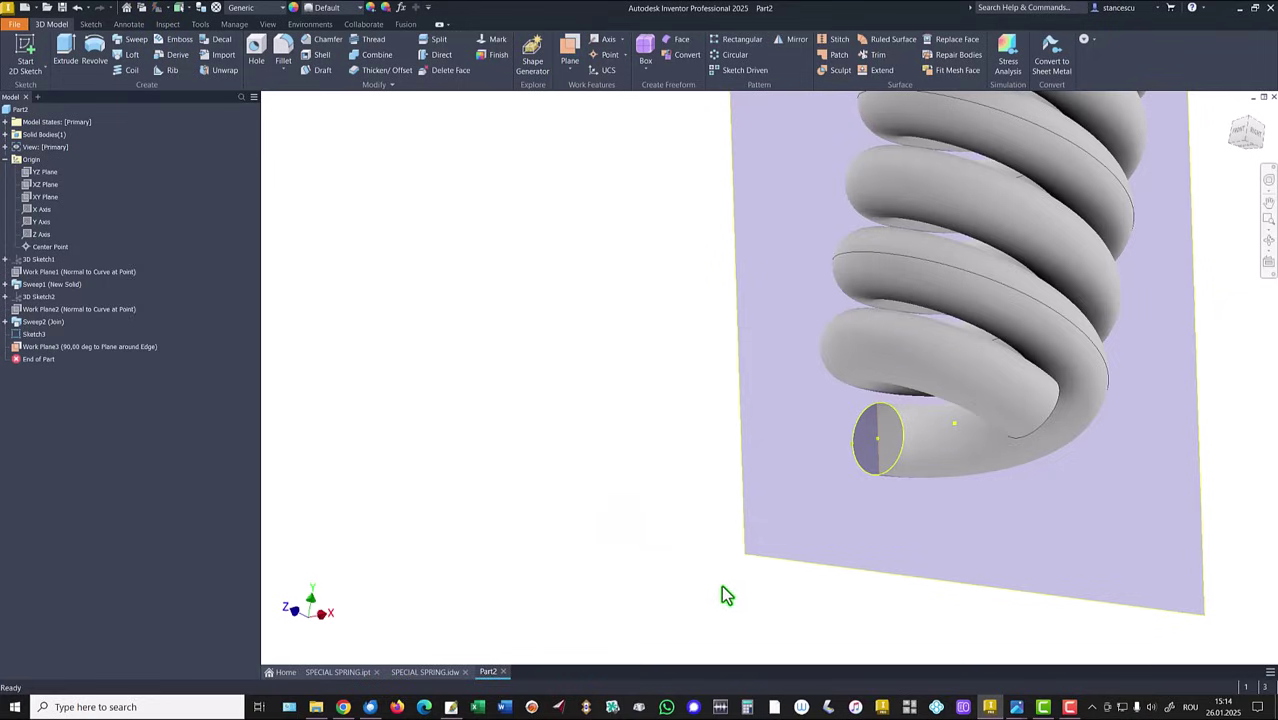
{"action": "left_click", "coordinate": [791, 563]}
{"action": "left_click", "coordinate": [792, 557]}
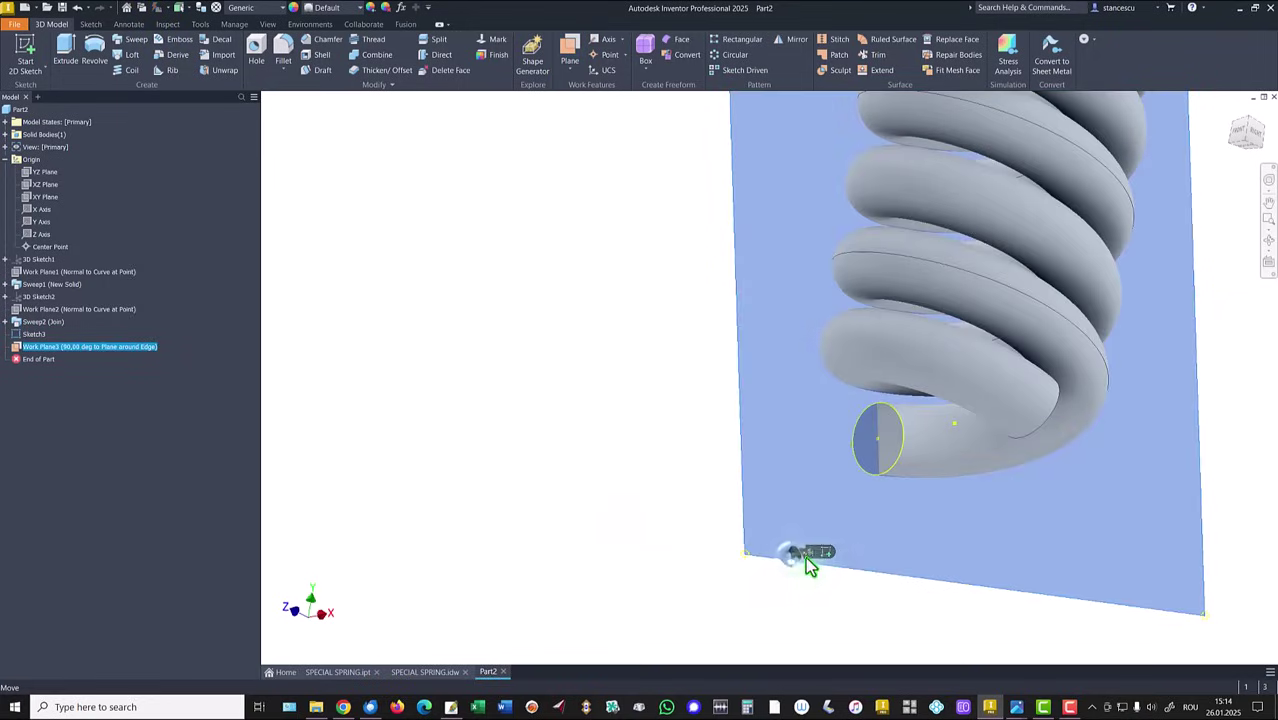
Step: Start a sketch on Work Plane3 and project the spring's end circle into it
{"action": "left_click", "coordinate": [820, 552]}
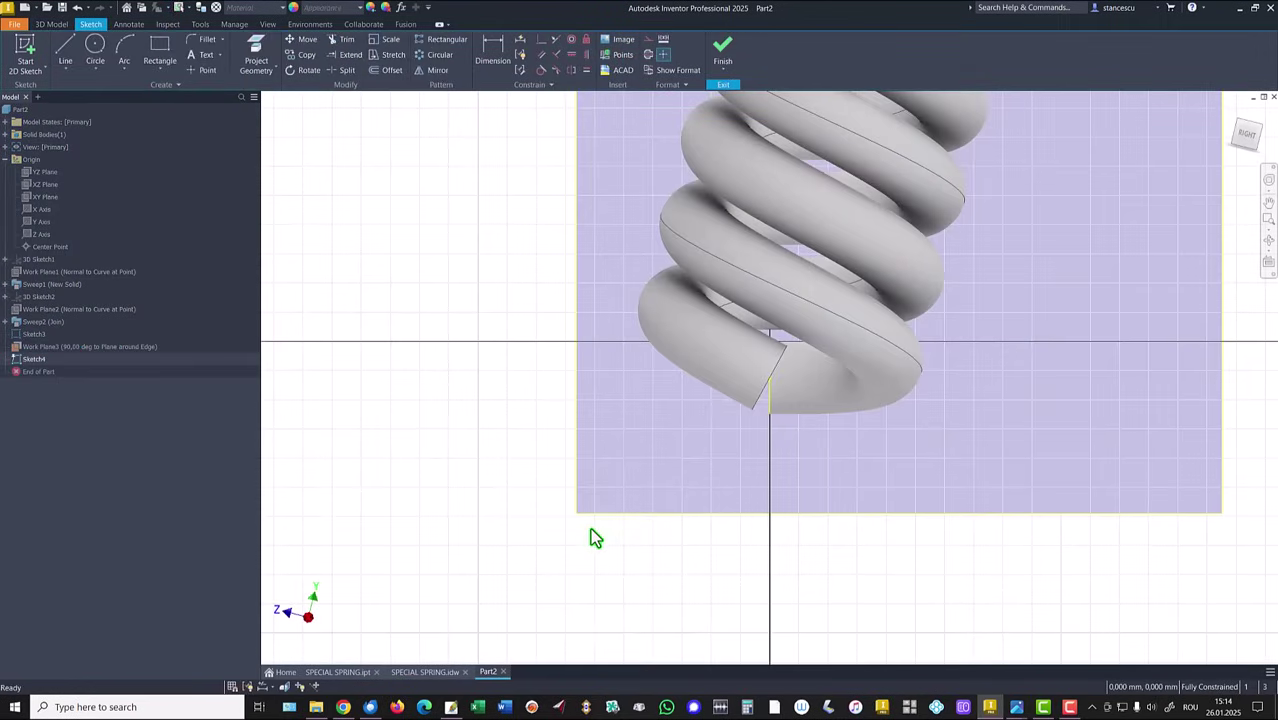
{"action": "scroll", "coordinate": [590, 536], "scroll_direction": "up", "scroll_amount": 3}
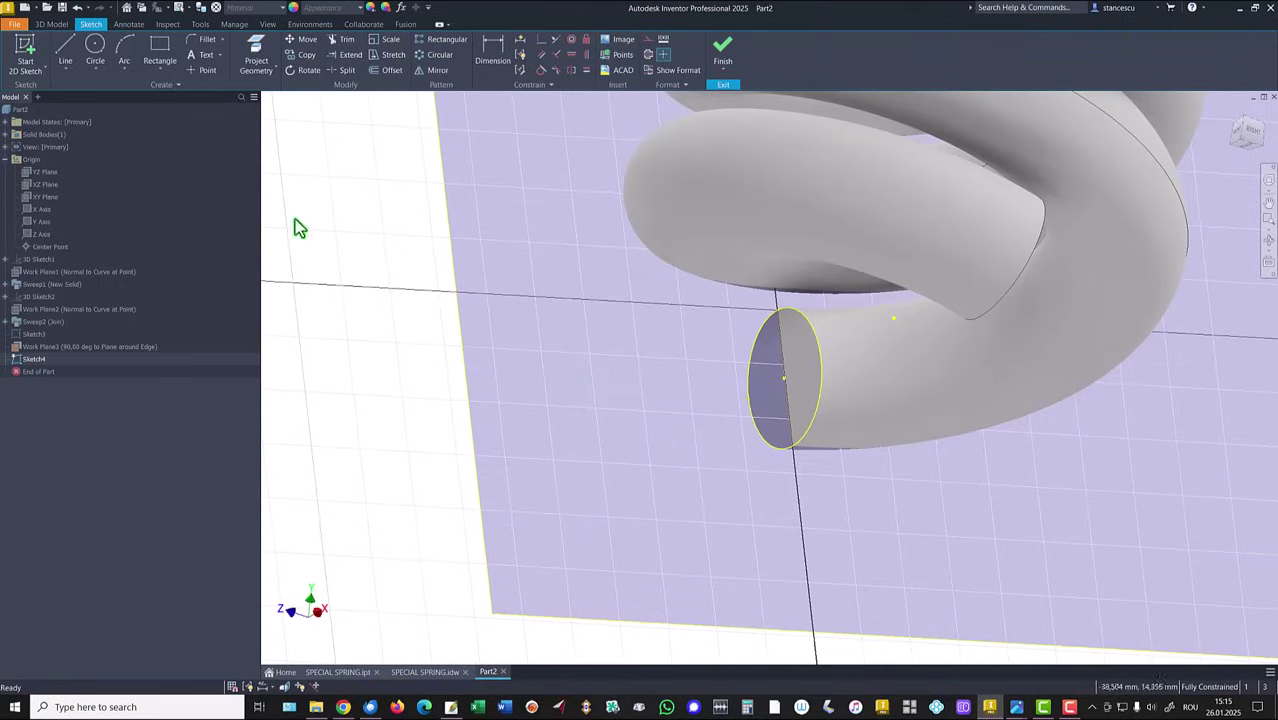
{"action": "left_click", "coordinate": [256, 55]}
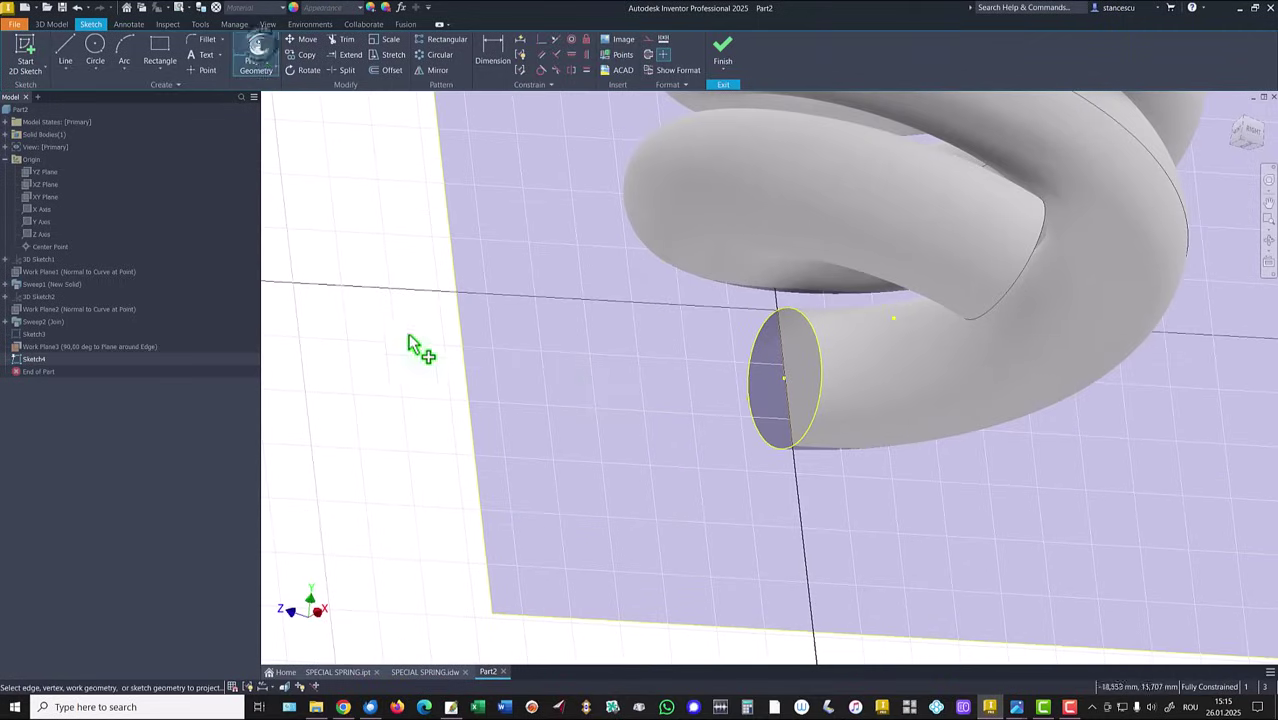
{"action": "left_click", "coordinate": [785, 385]}
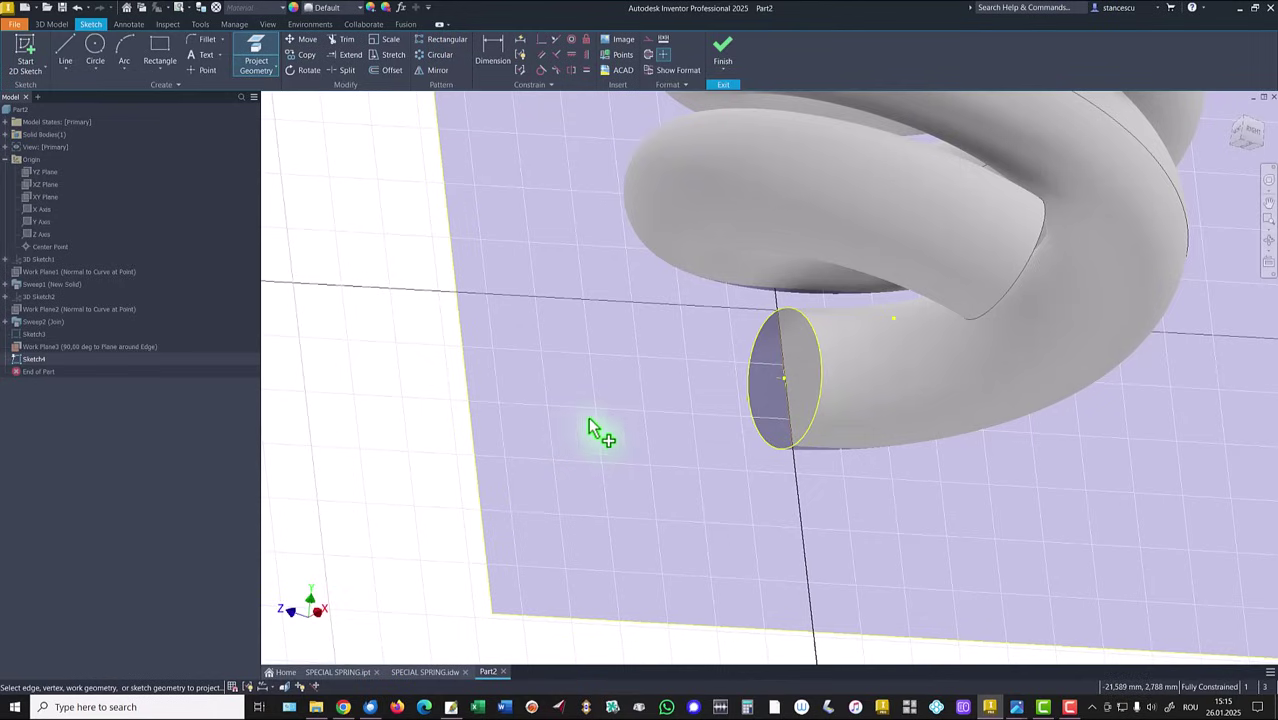
Step: Cancel a started line and delete the line across the circle's diameter
{"action": "left_click", "coordinate": [66, 52]}
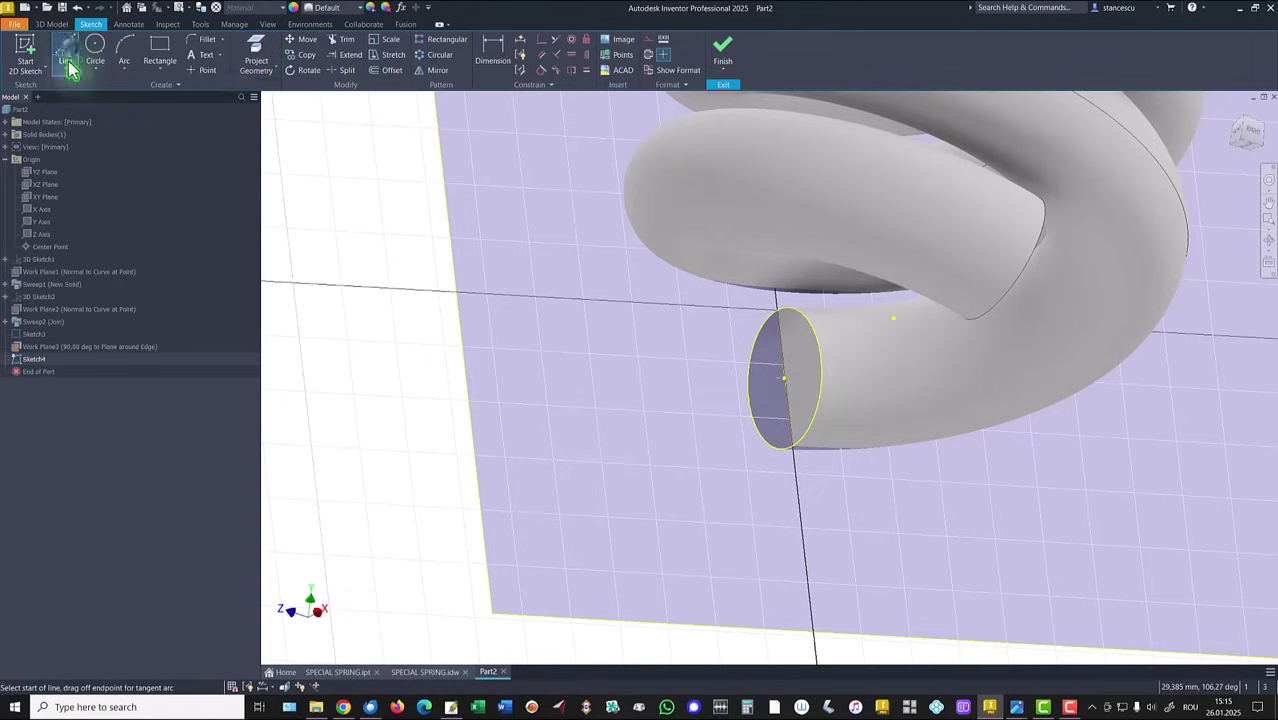
{"action": "left_click", "coordinate": [785, 378]}
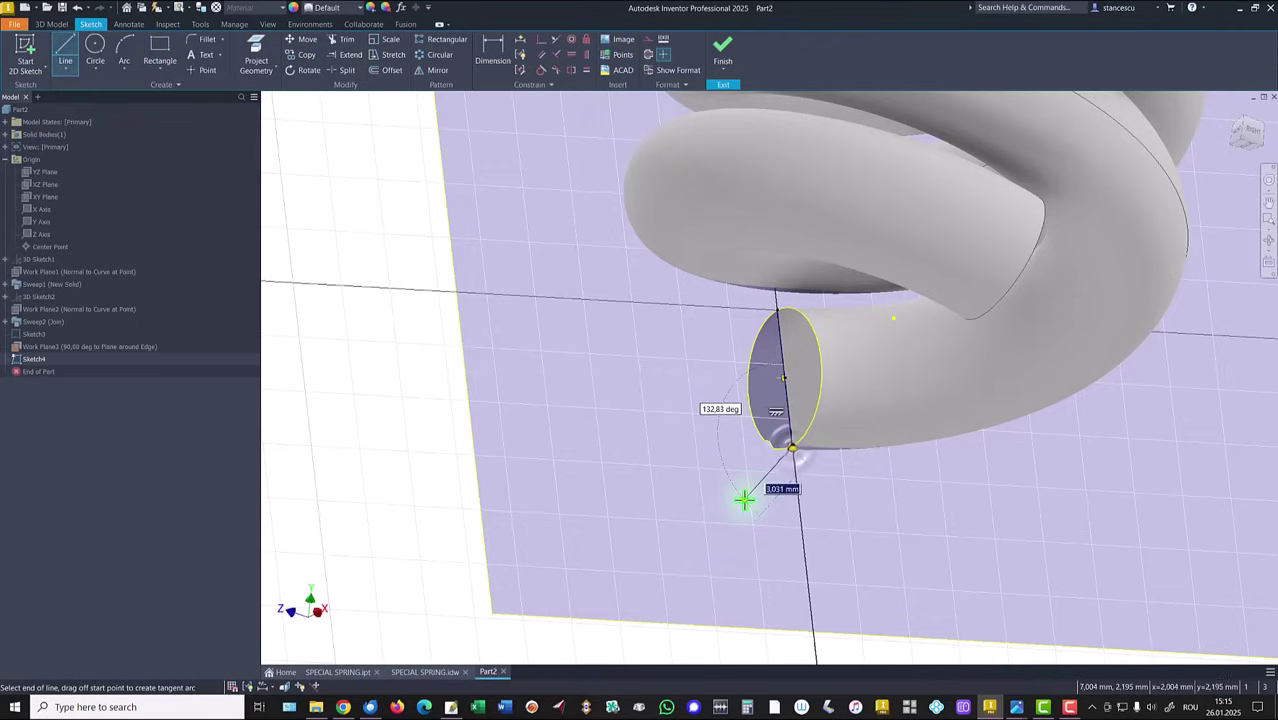
{"action": "key", "text": "Escape"}
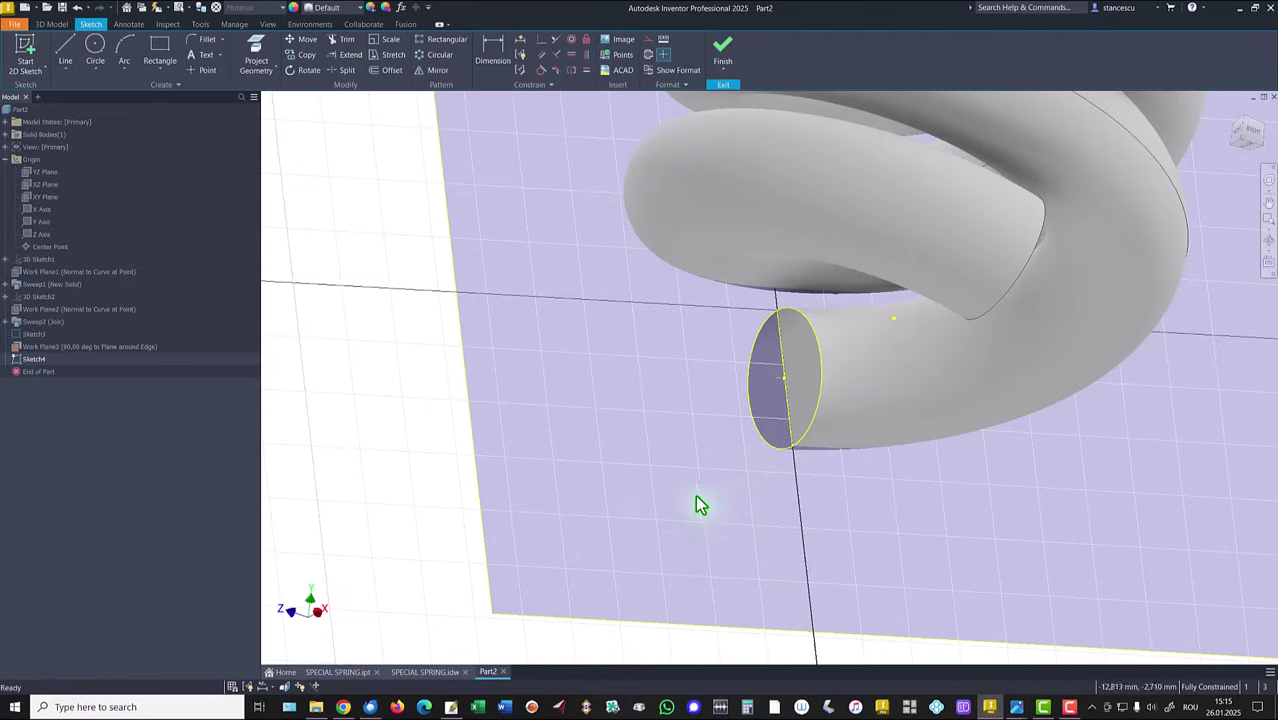
{"action": "key", "text": "Escape"}
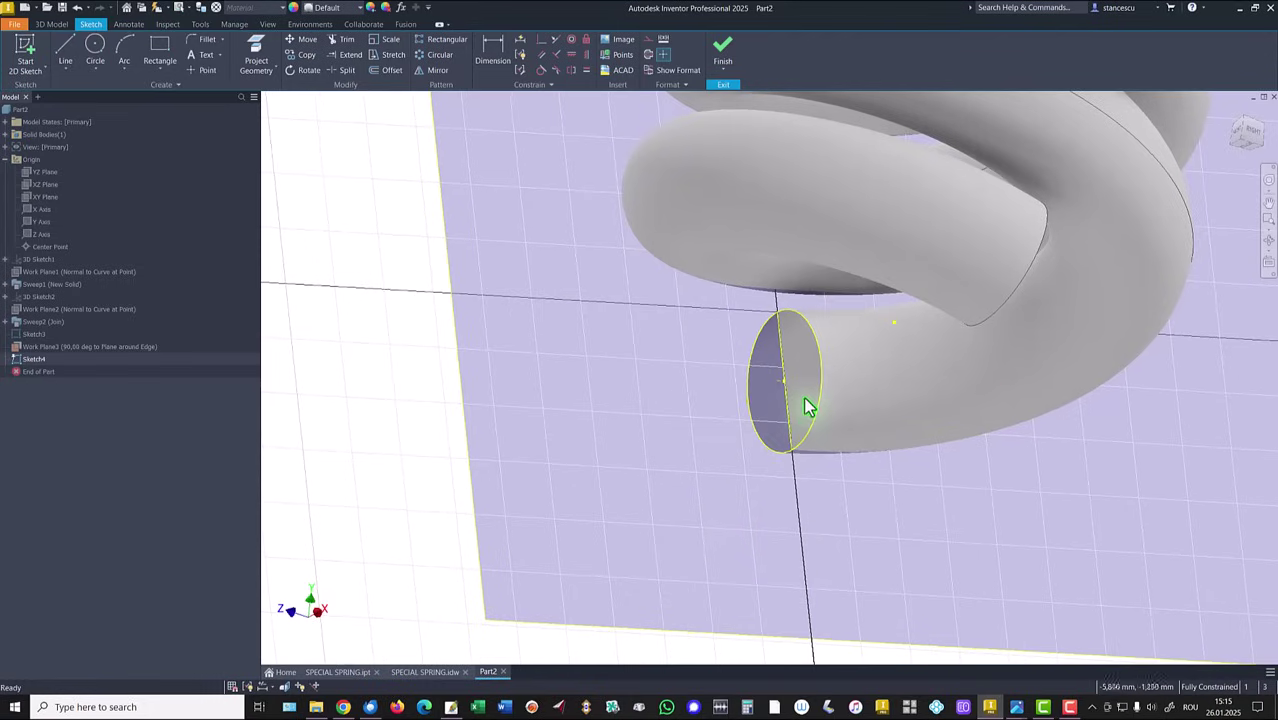
{"action": "left_click", "coordinate": [781, 418]}
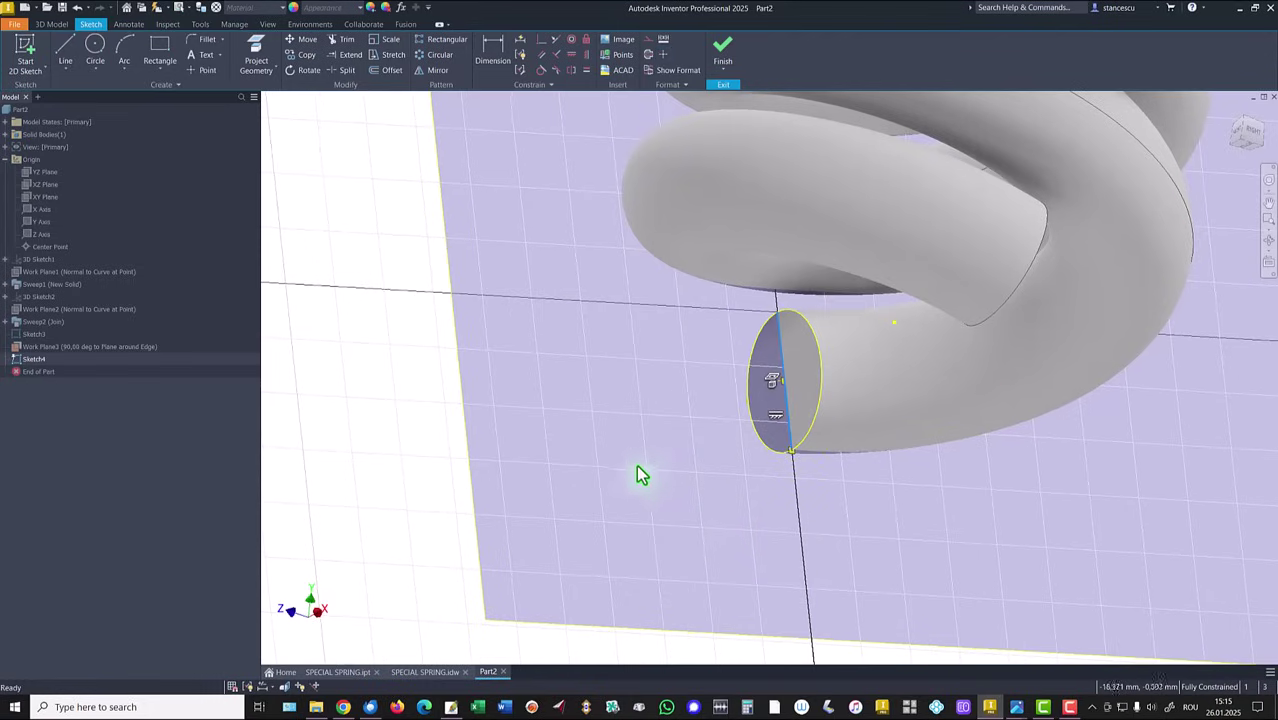
{"action": "right_click", "coordinate": [550, 460]}
{"action": "left_click", "coordinate": [593, 455]}
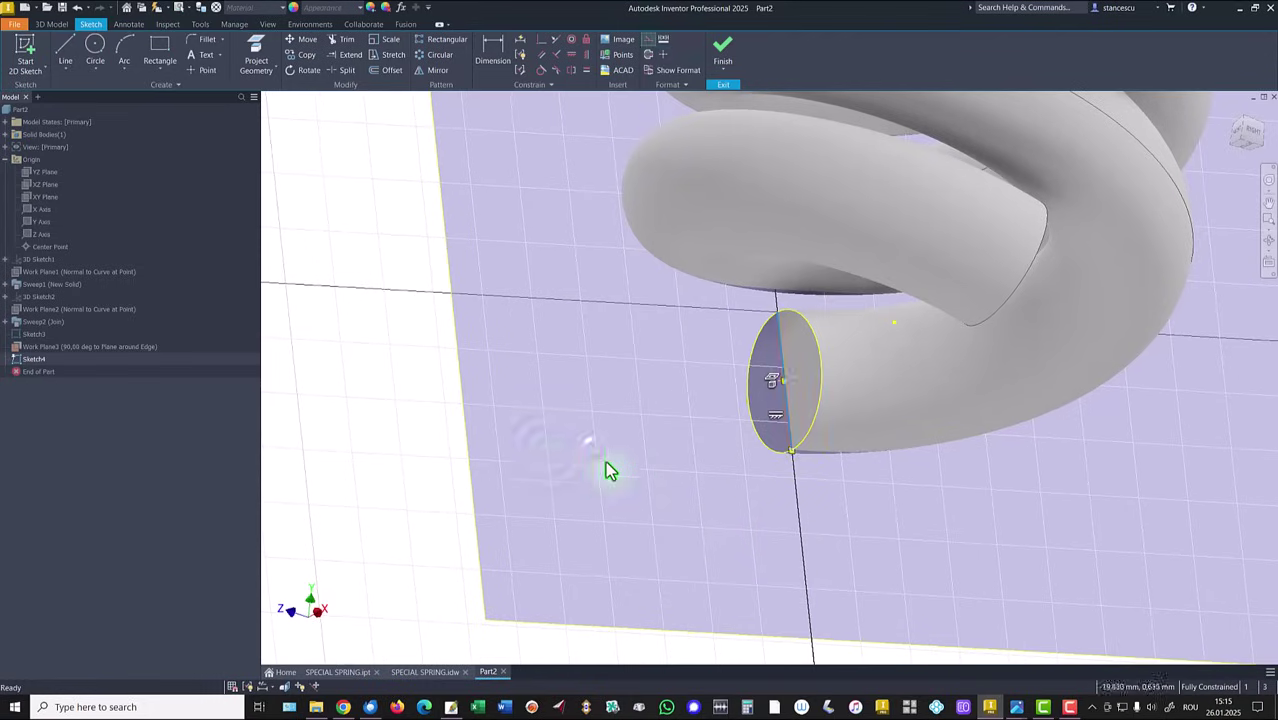
Step: Draw a three-point arc curving outward from the end circle's centre
{"action": "left_click", "coordinate": [123, 50]}
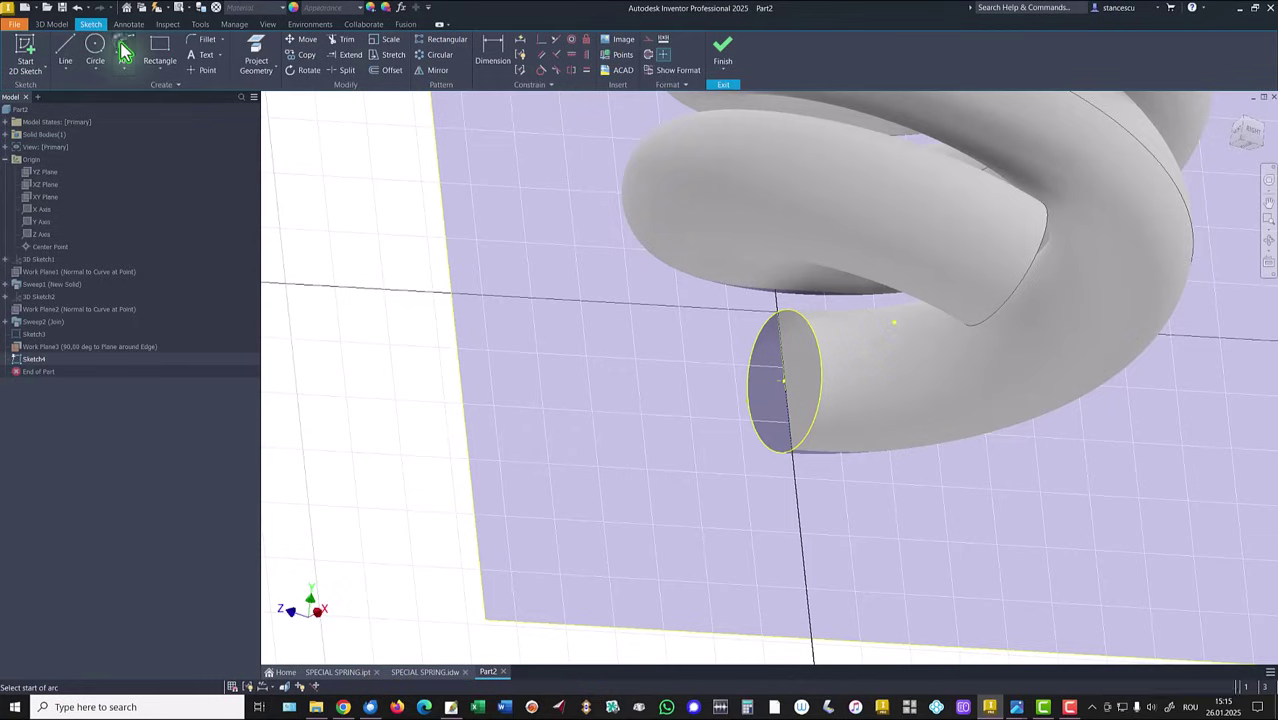
{"action": "left_click", "coordinate": [781, 380]}
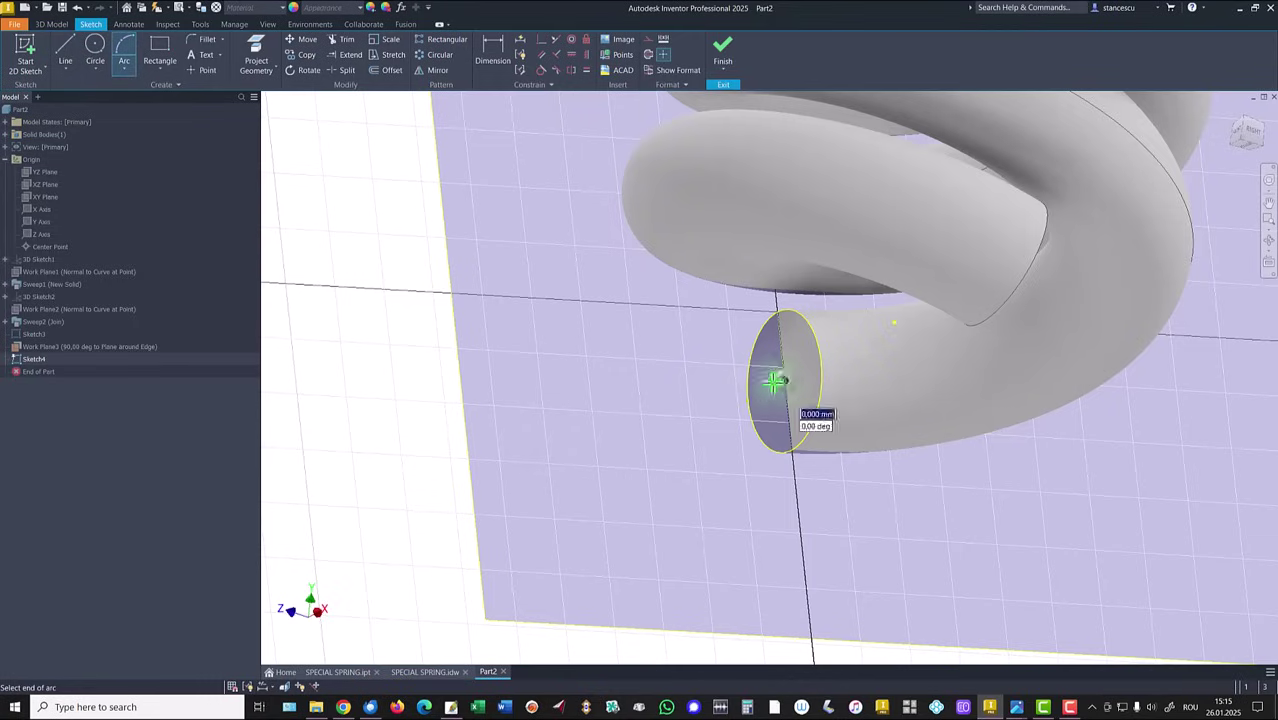
{"action": "left_click", "coordinate": [648, 461]}
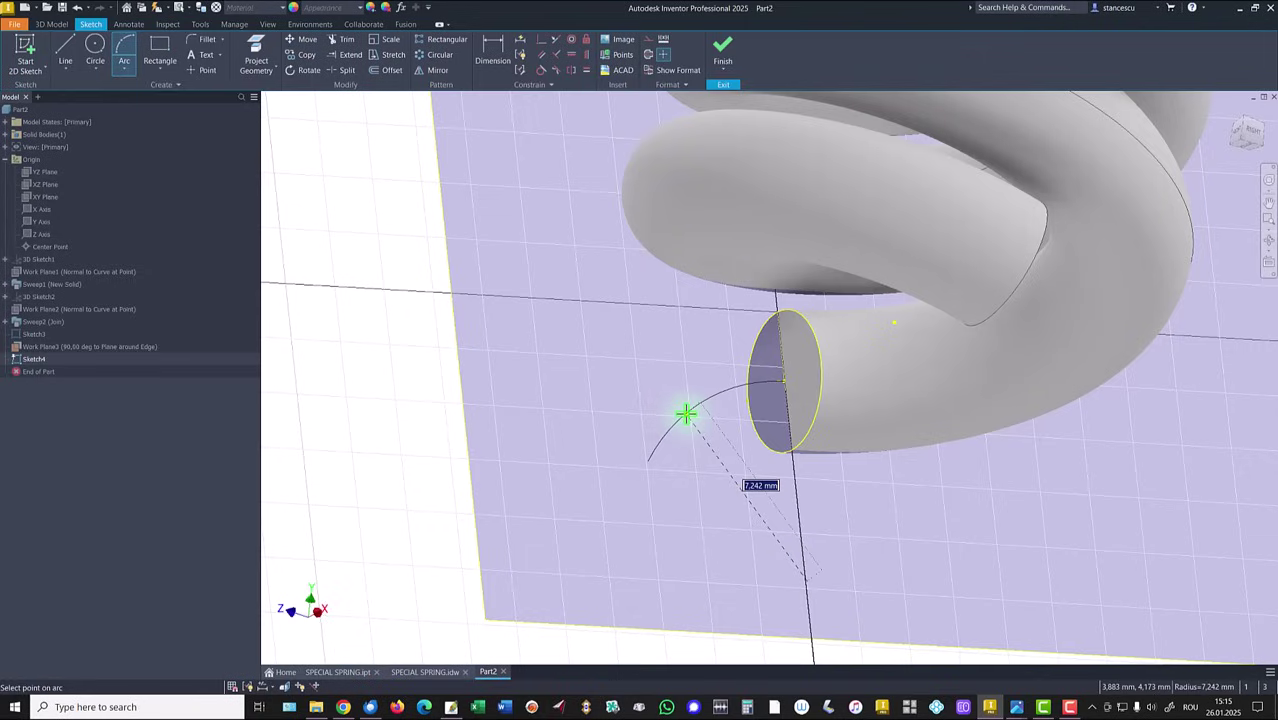
{"action": "left_click", "coordinate": [686, 413]}
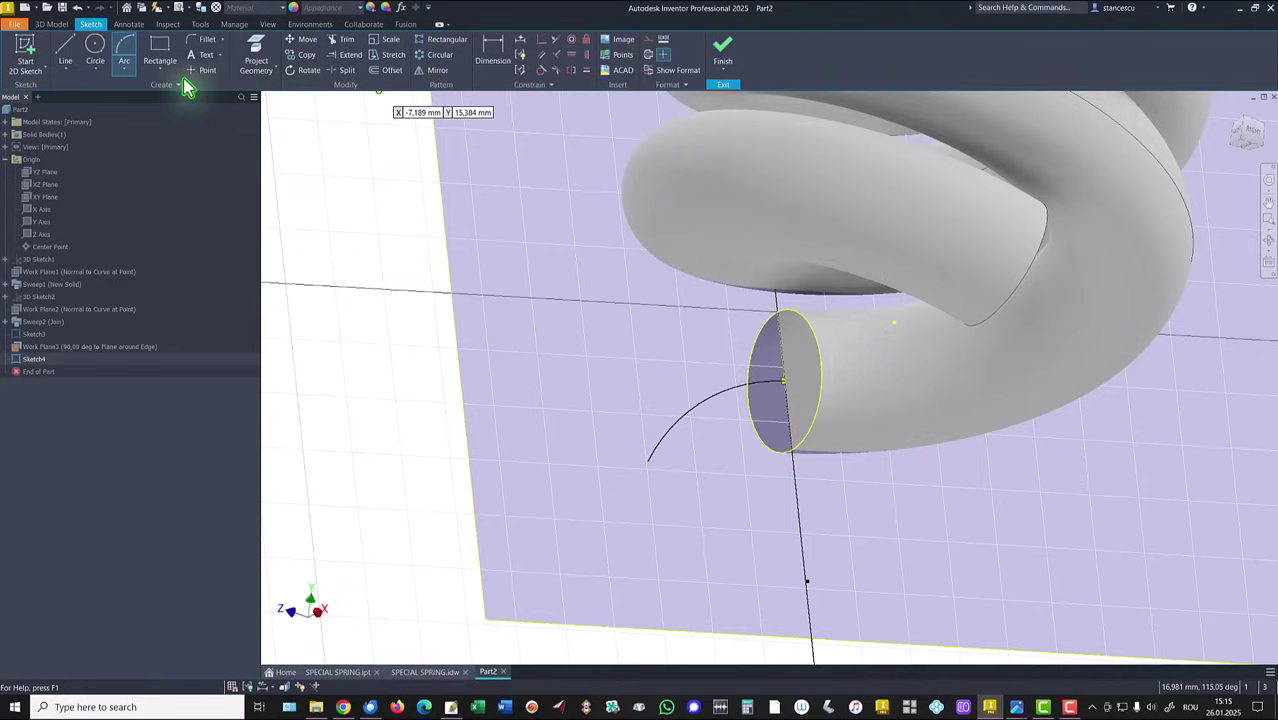
{"action": "left_click", "coordinate": [256, 62]}
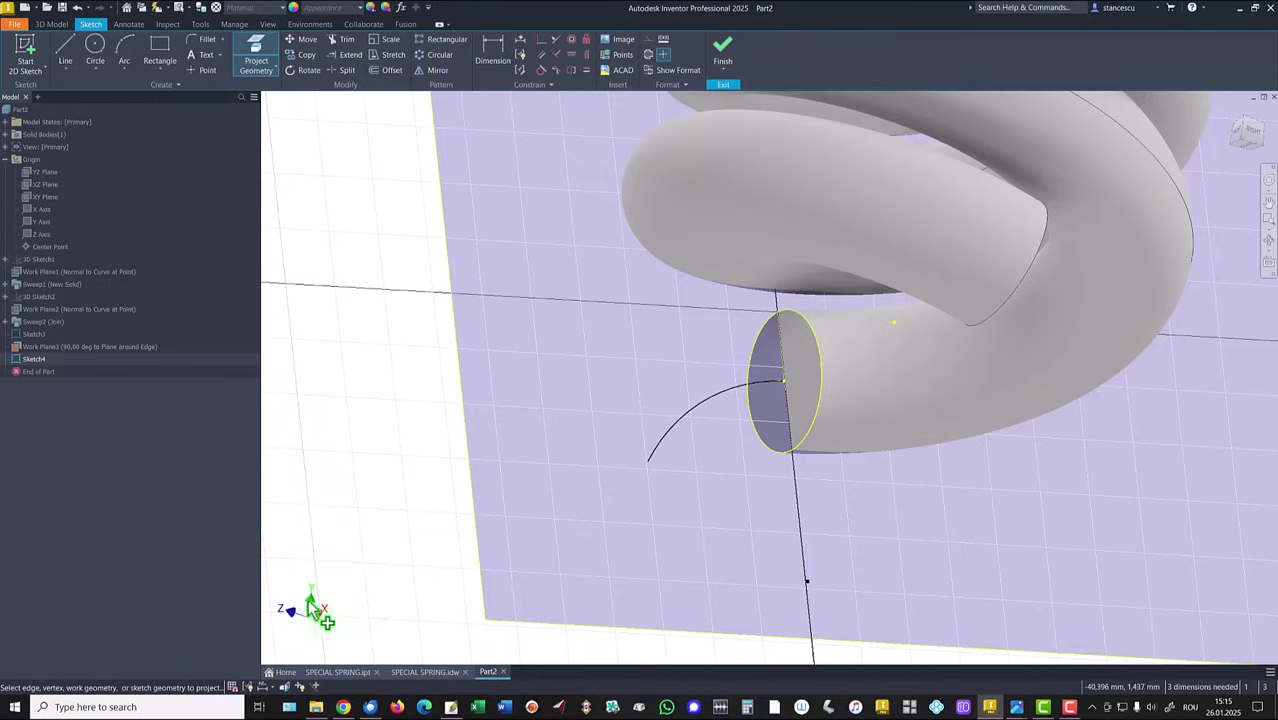
Step: Project the Y axis and draw a 15 mm line from the arc's free end
{"action": "left_click", "coordinate": [40, 222]}
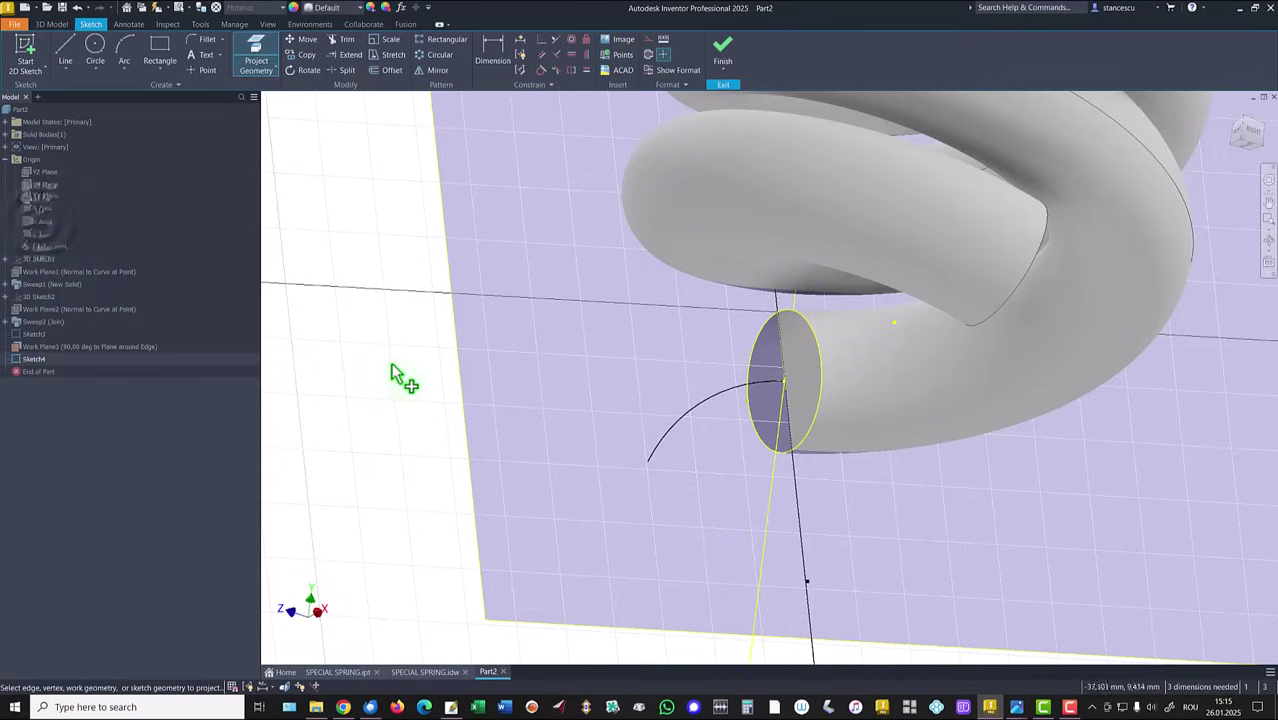
{"action": "left_click", "coordinate": [65, 48]}
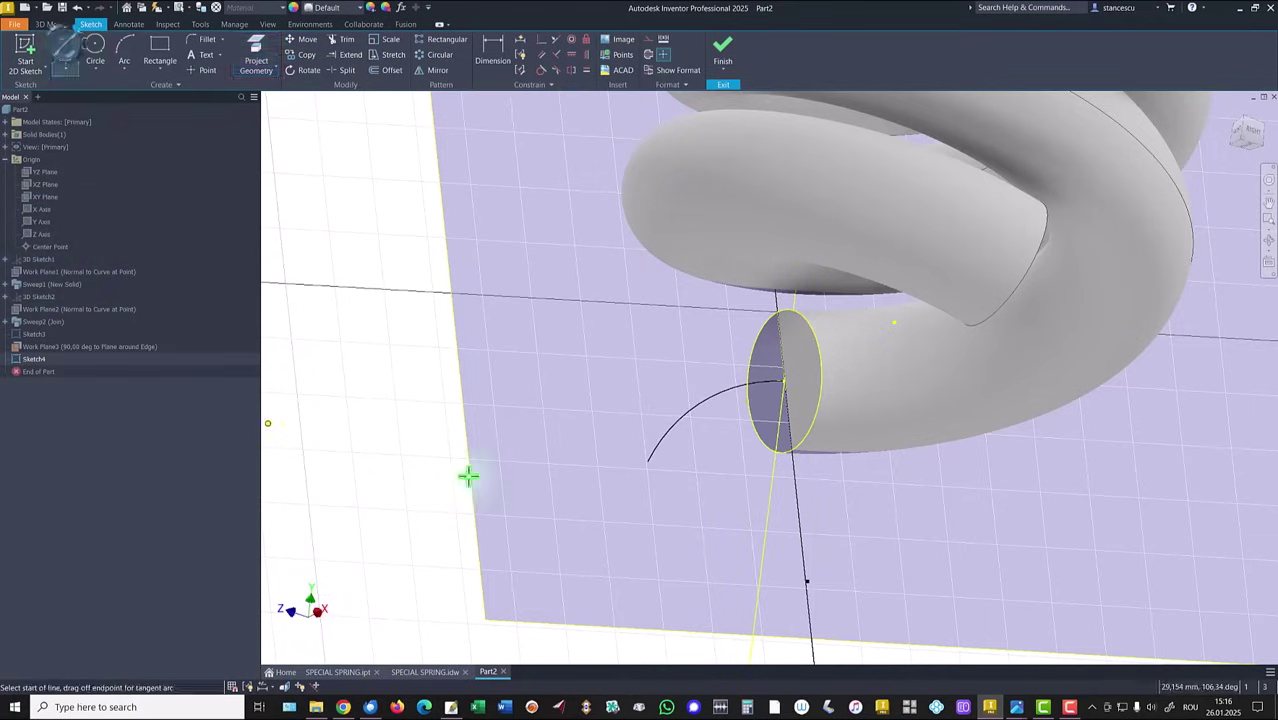
{"action": "left_click", "coordinate": [647, 460]}
{"action": "type", "text": "15"}
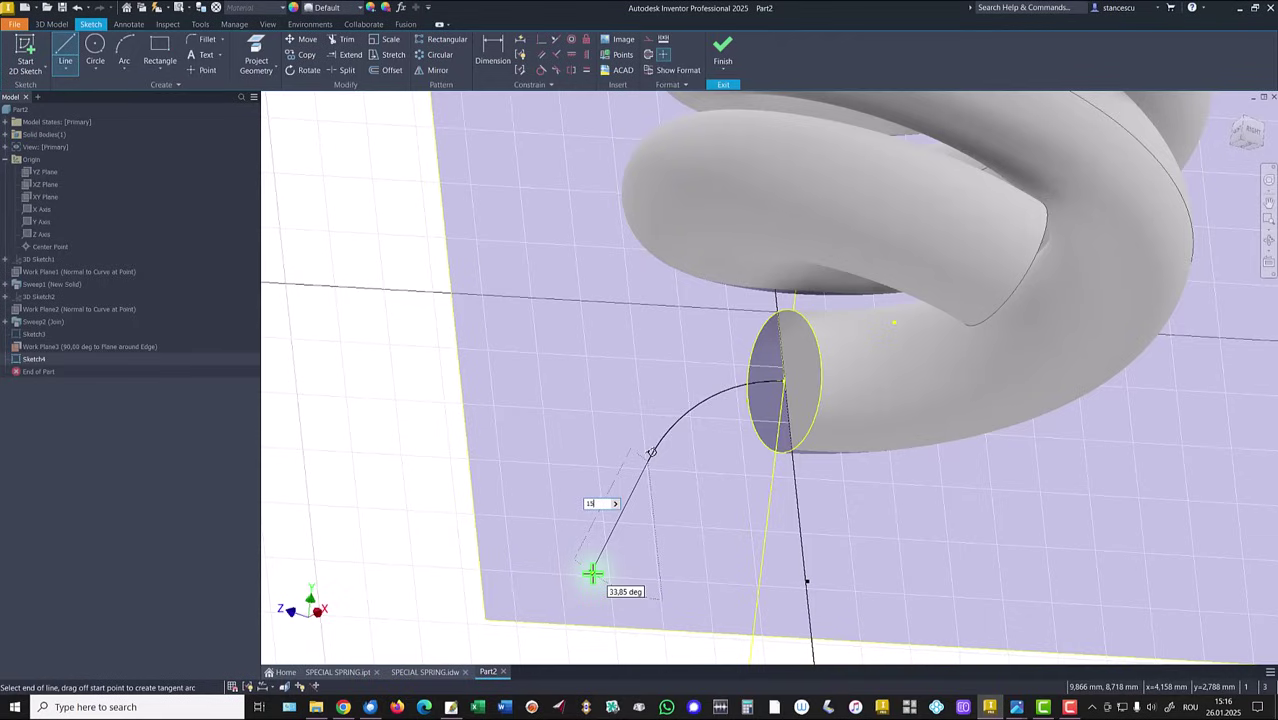
{"action": "key", "text": "Return"}
{"action": "key", "text": "Escape"}
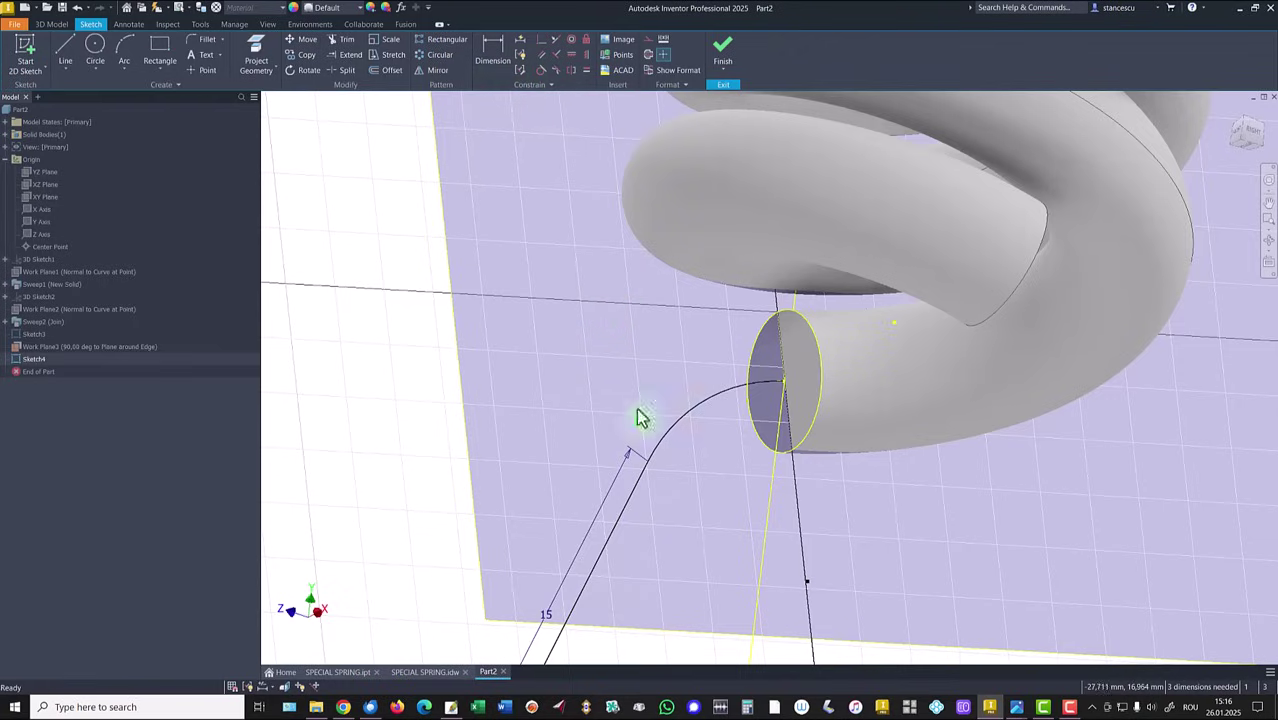
Step: Constrain the arc perpendicular to the end circle
{"action": "left_click", "coordinate": [557, 55]}
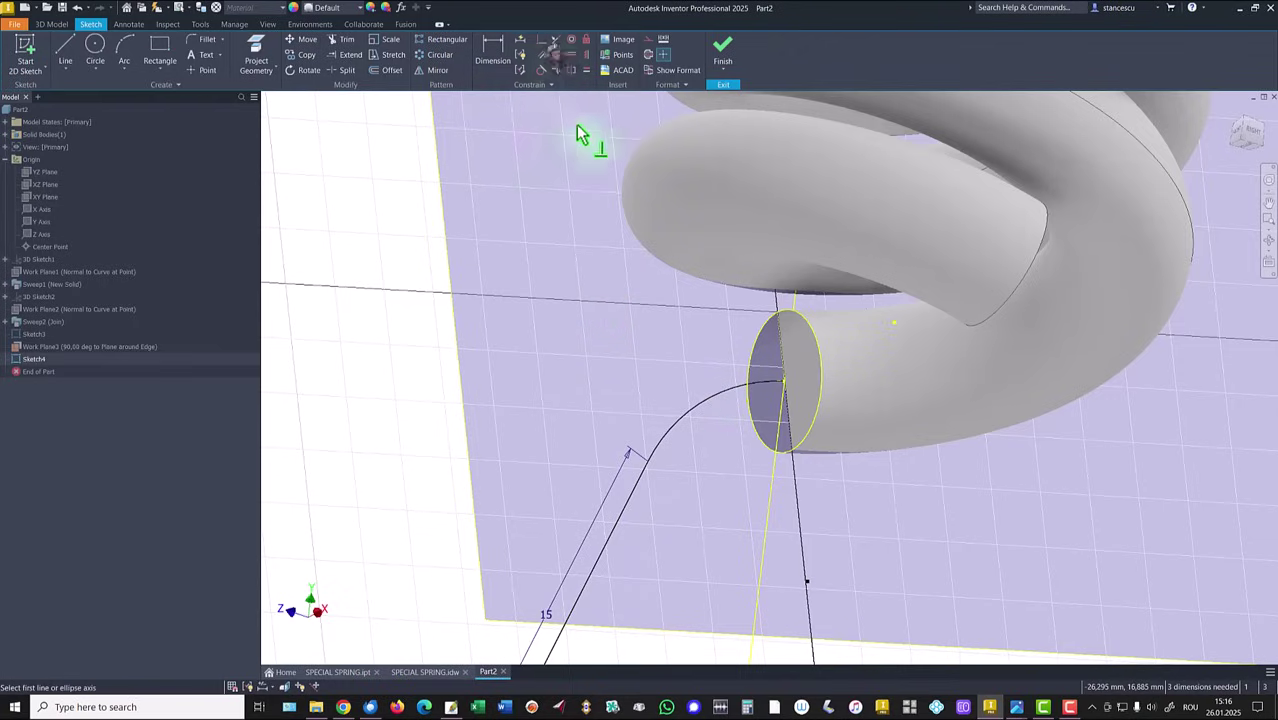
{"action": "left_click", "coordinate": [697, 415]}
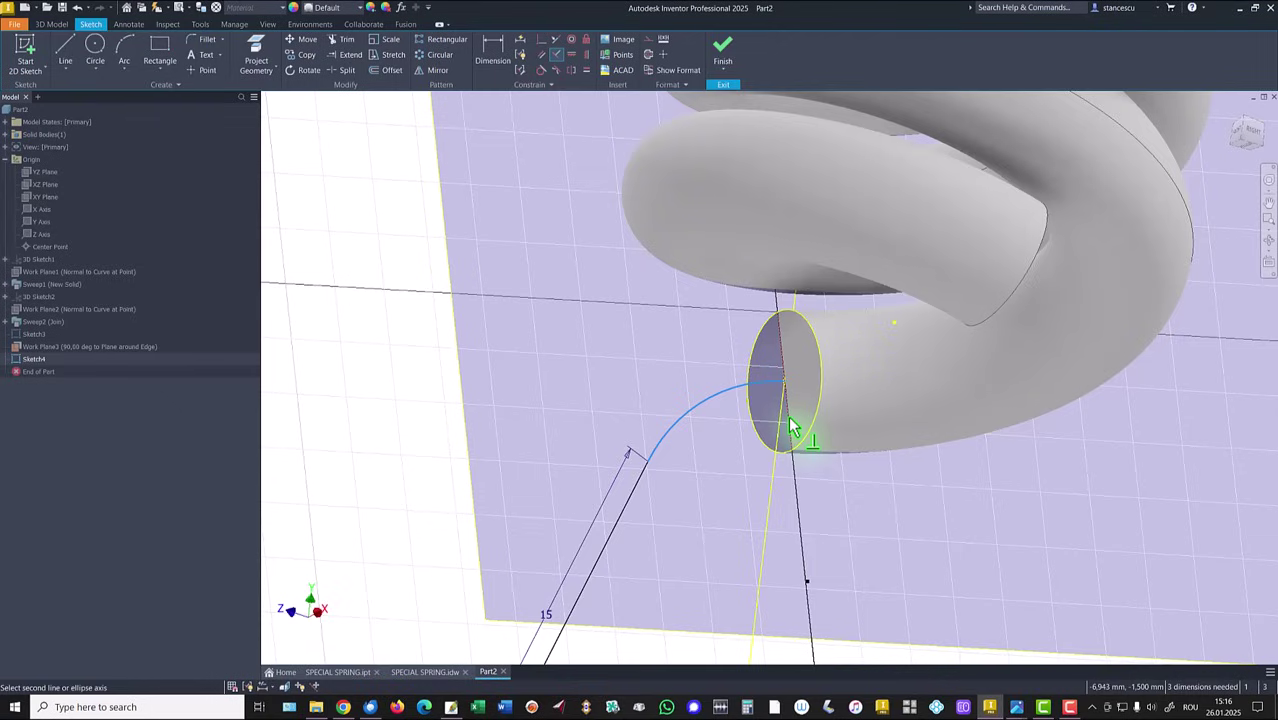
{"action": "left_click", "coordinate": [790, 425]}
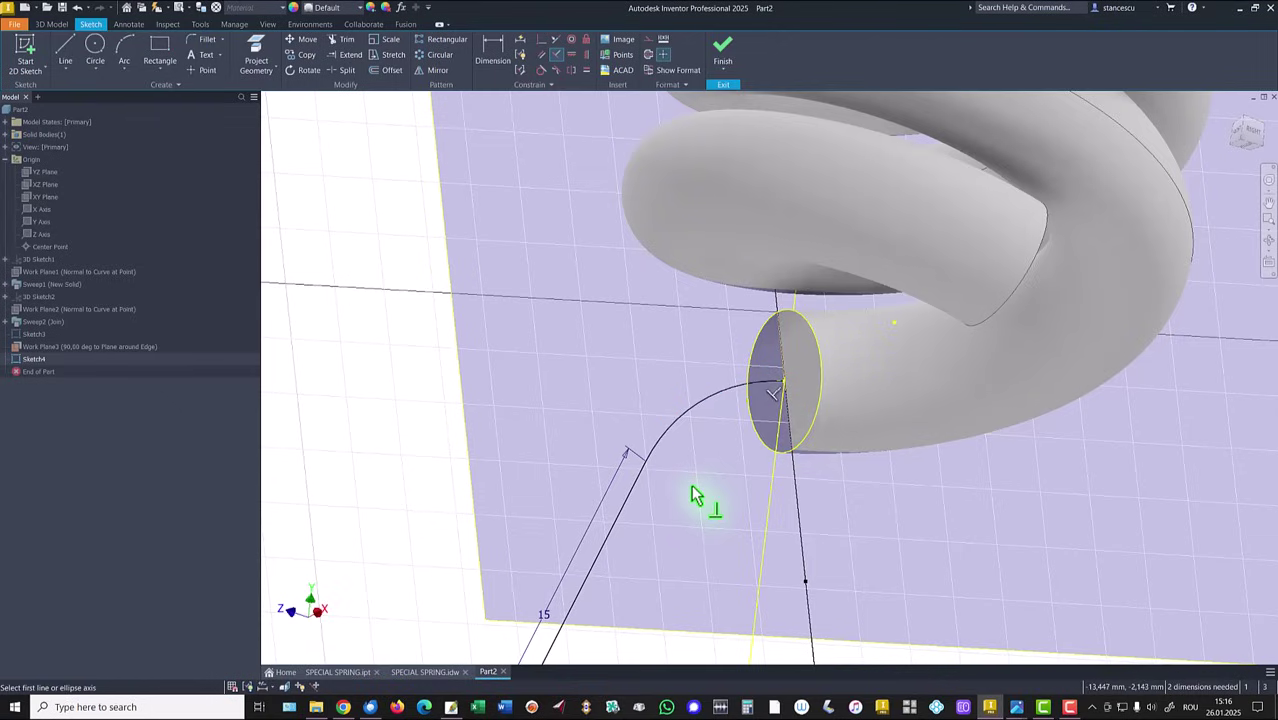
Step: Make the 15 mm leg line parallel to the projected Y axis and zoom out
{"action": "left_click", "coordinate": [542, 57]}
{"action": "left_click", "coordinate": [611, 531]}
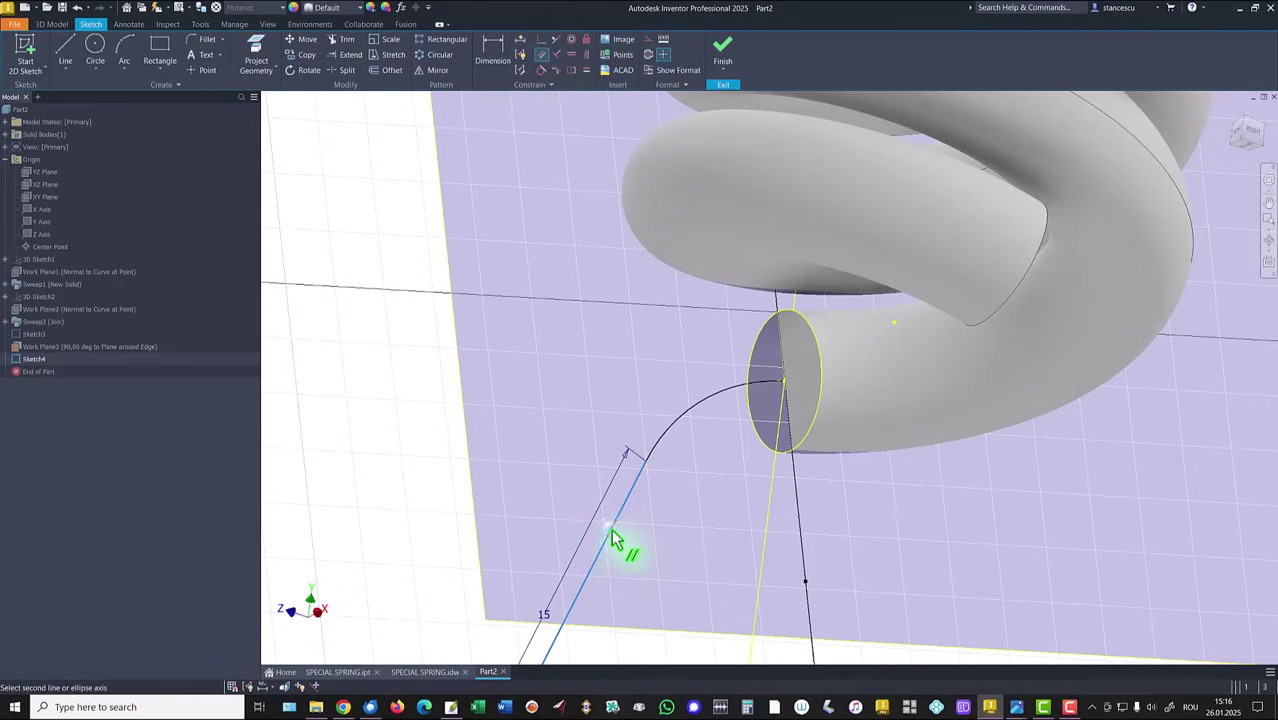
{"action": "left_click", "coordinate": [766, 570]}
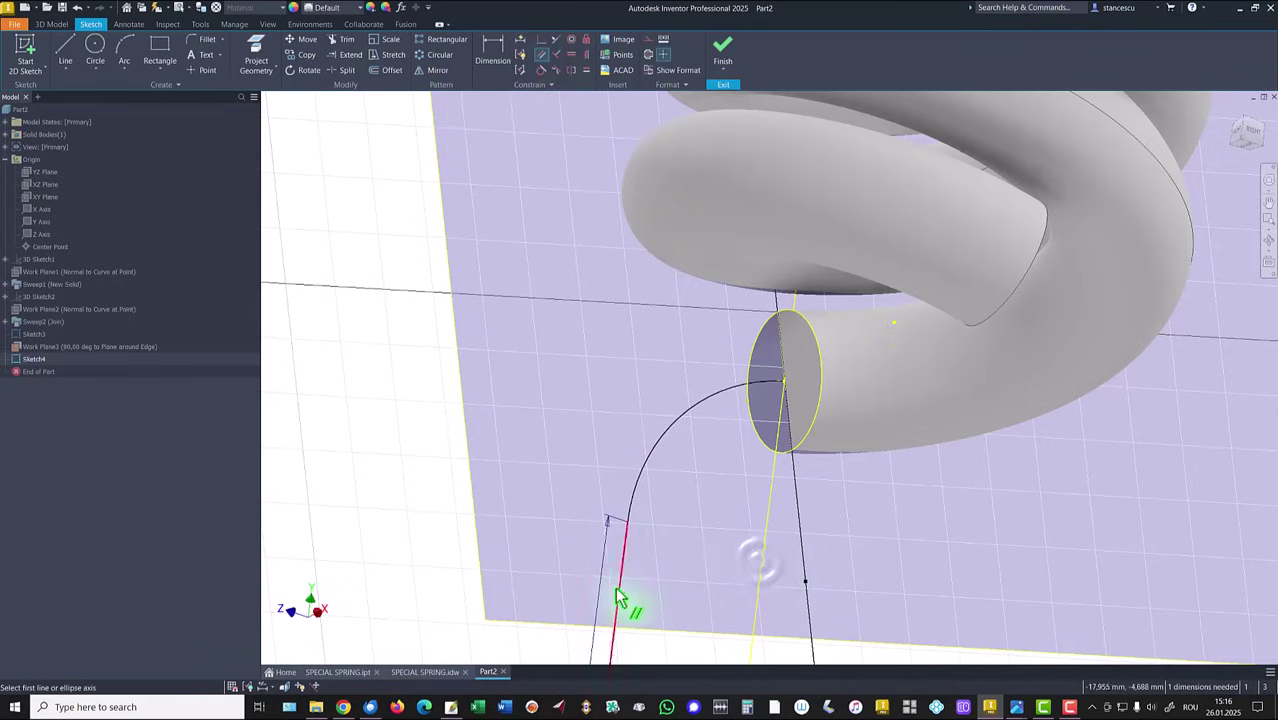
{"action": "key", "text": "Home"}
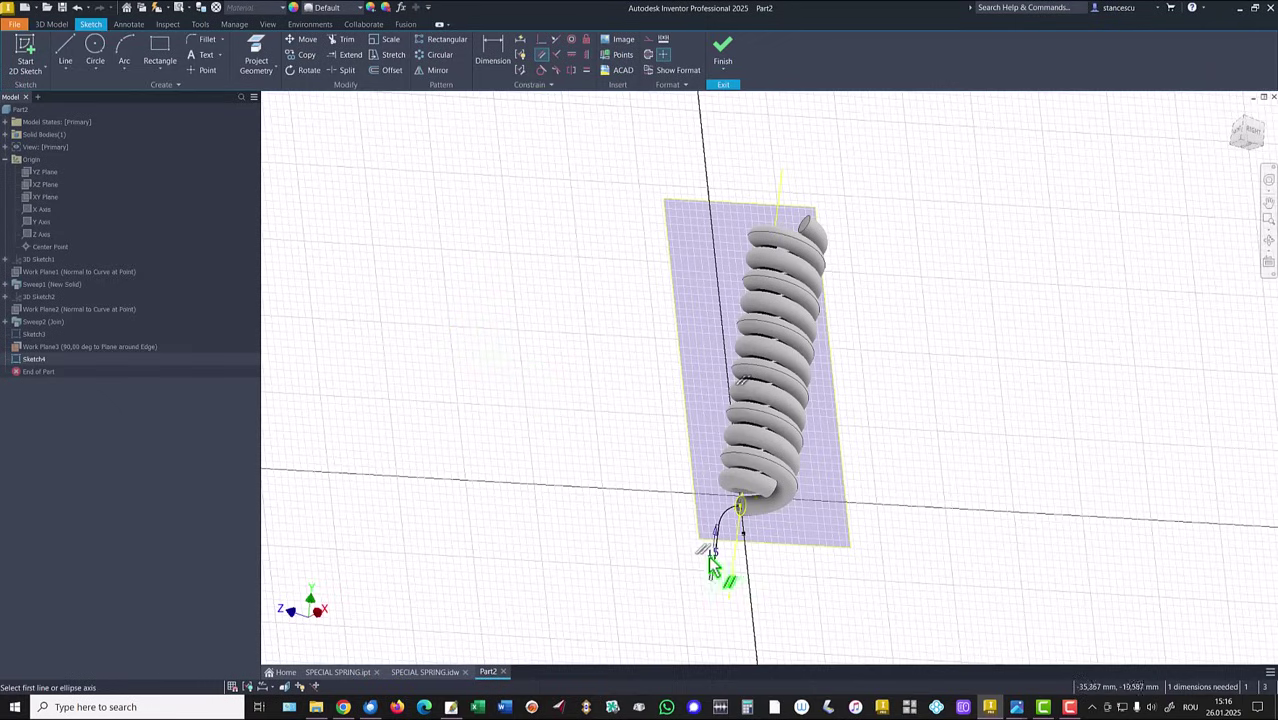
{"action": "scroll", "coordinate": [712, 565], "scroll_direction": "up", "scroll_amount": 2}
{"action": "scroll", "coordinate": [765, 537], "scroll_direction": "up", "scroll_amount": 2}
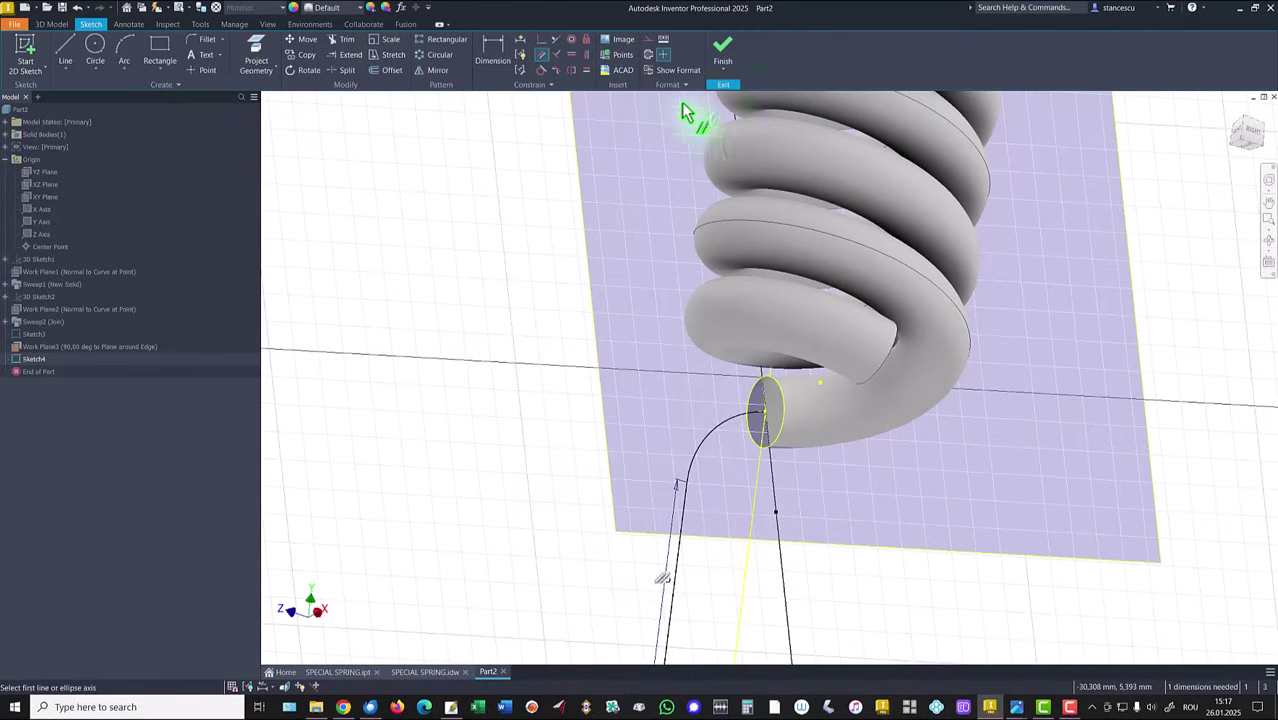
Step: Sweep the end circle along the arc and line path to join a bent leg
{"action": "left_click", "coordinate": [723, 48]}
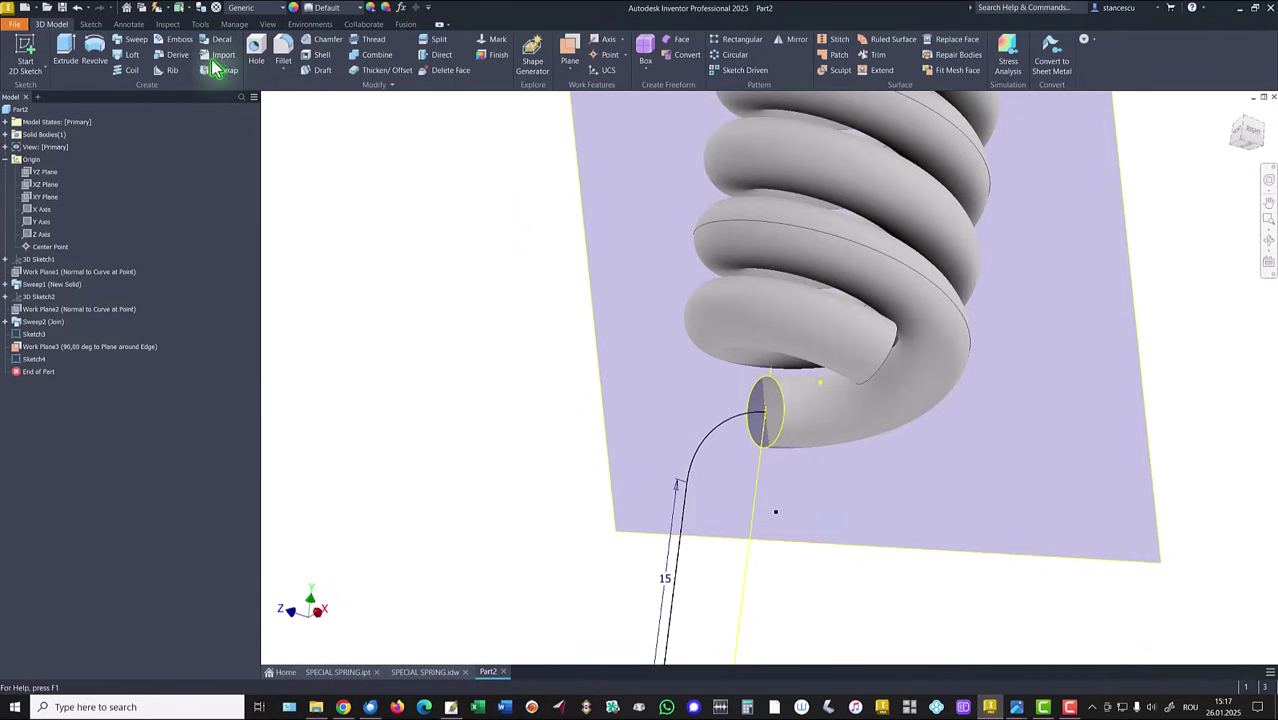
{"action": "left_click", "coordinate": [133, 43]}
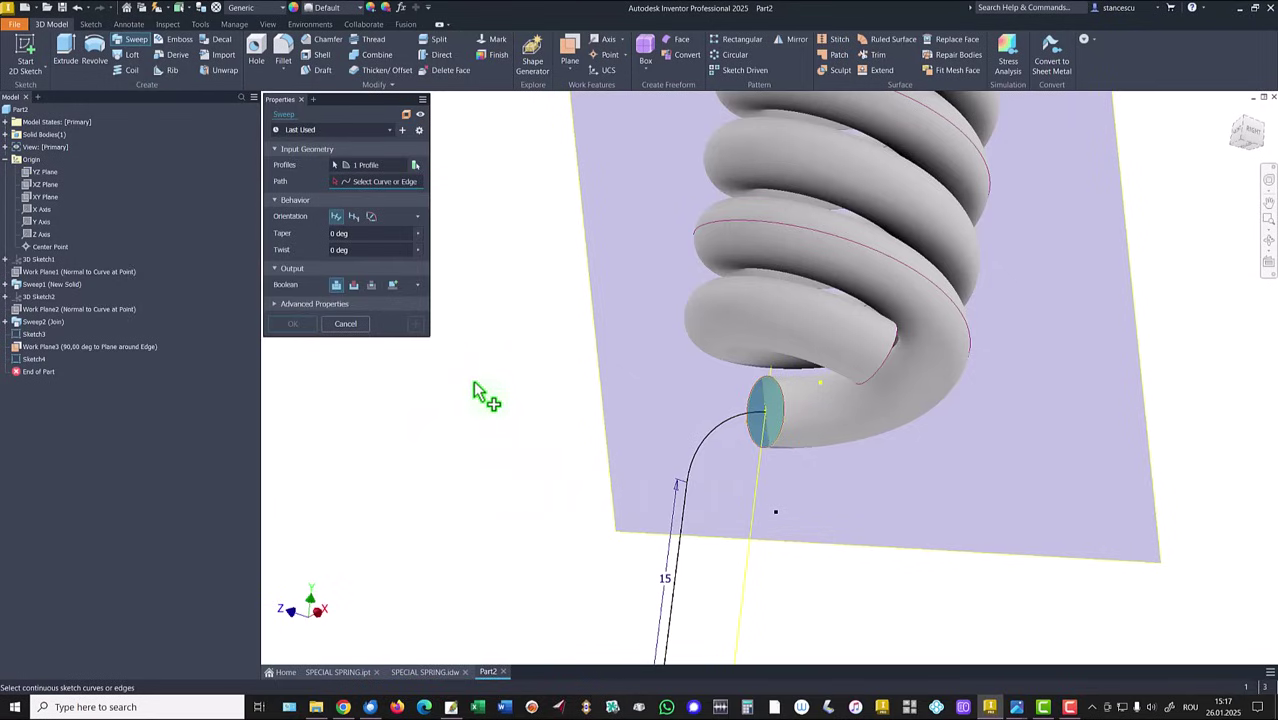
{"action": "middle_click_drag", "start_coordinate": [497, 462], "coordinate": [505, 308]}
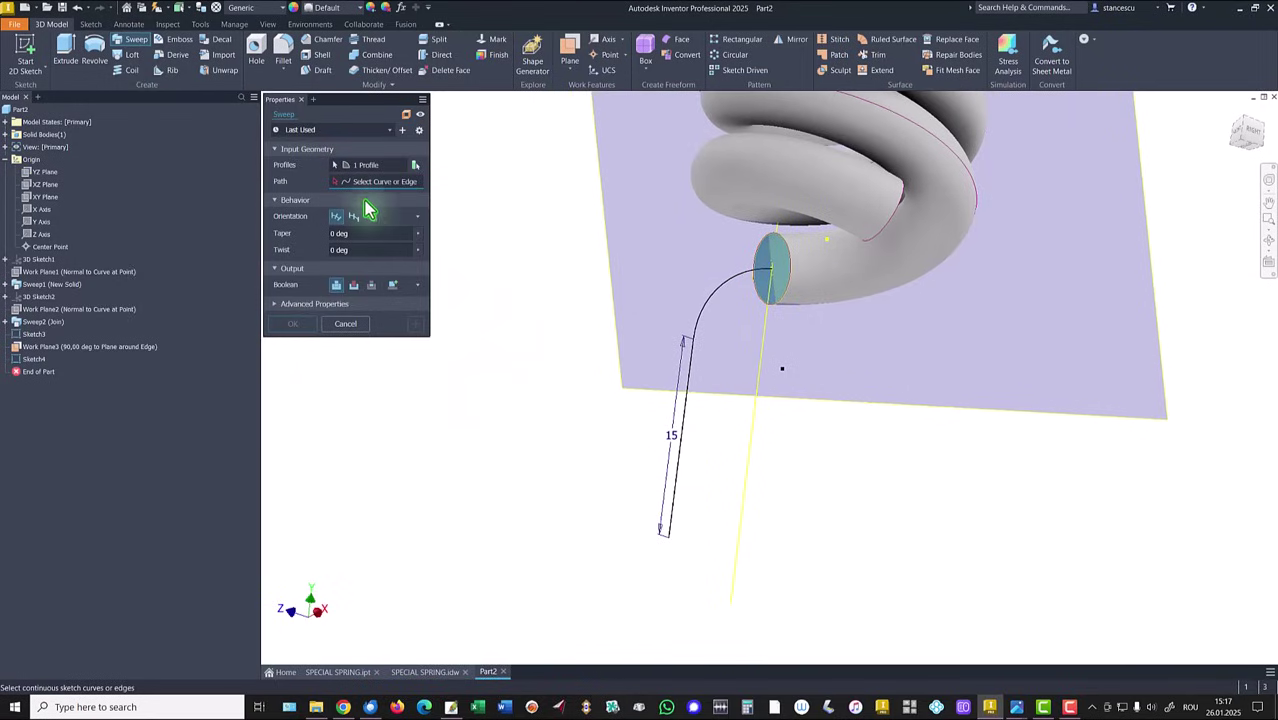
{"action": "left_click", "coordinate": [684, 428]}
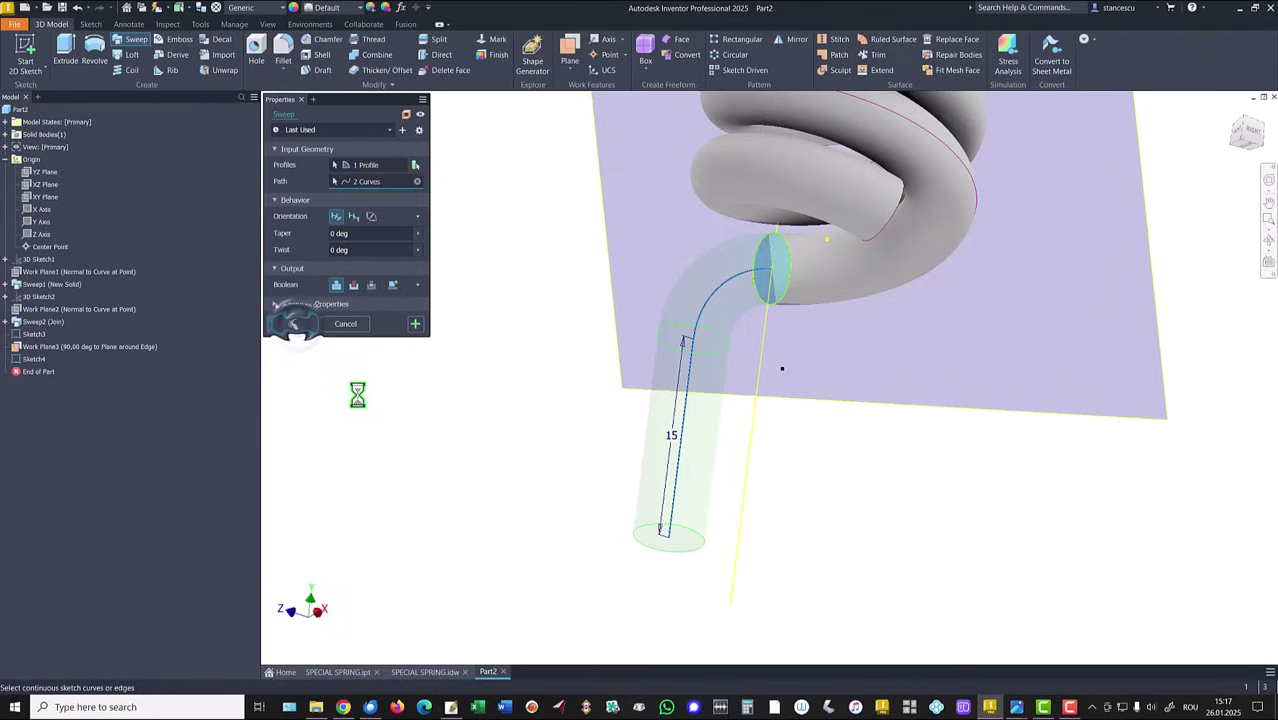
Step: Hide the work plane and return to the home view
{"action": "right_click", "coordinate": [1050, 420]}
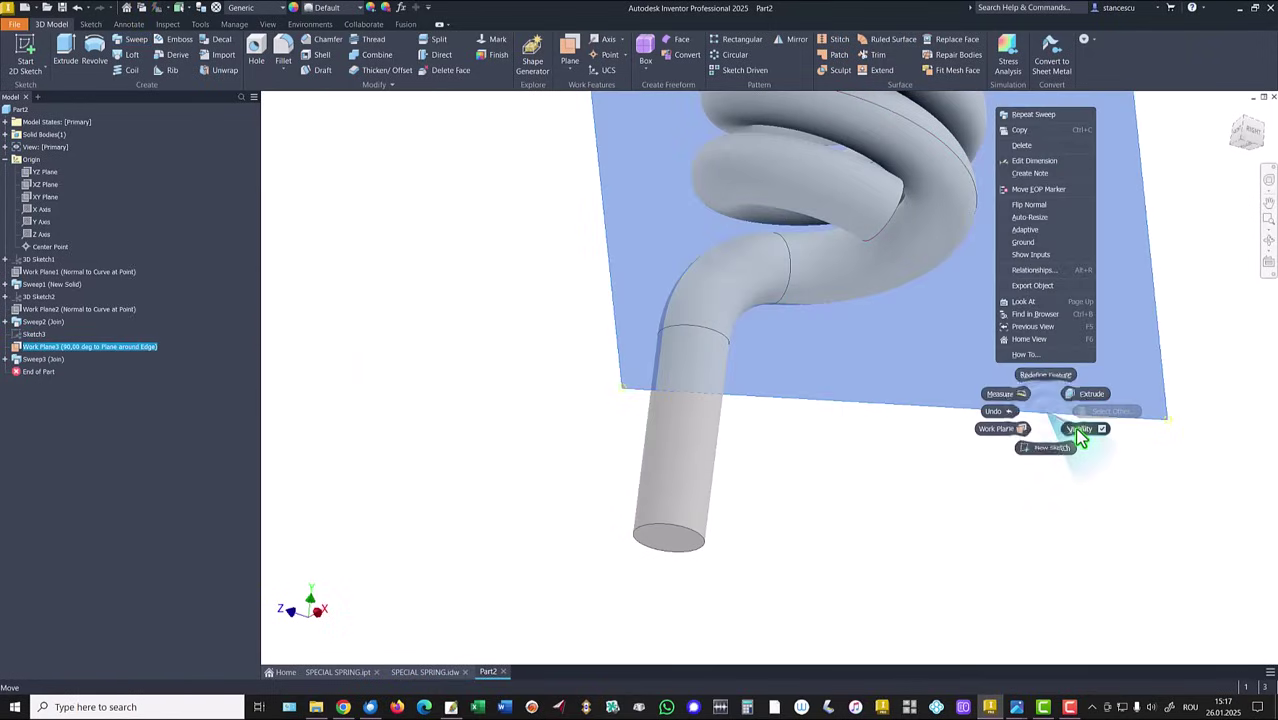
{"action": "left_click", "coordinate": [1080, 430]}
{"action": "key", "text": "F6"}
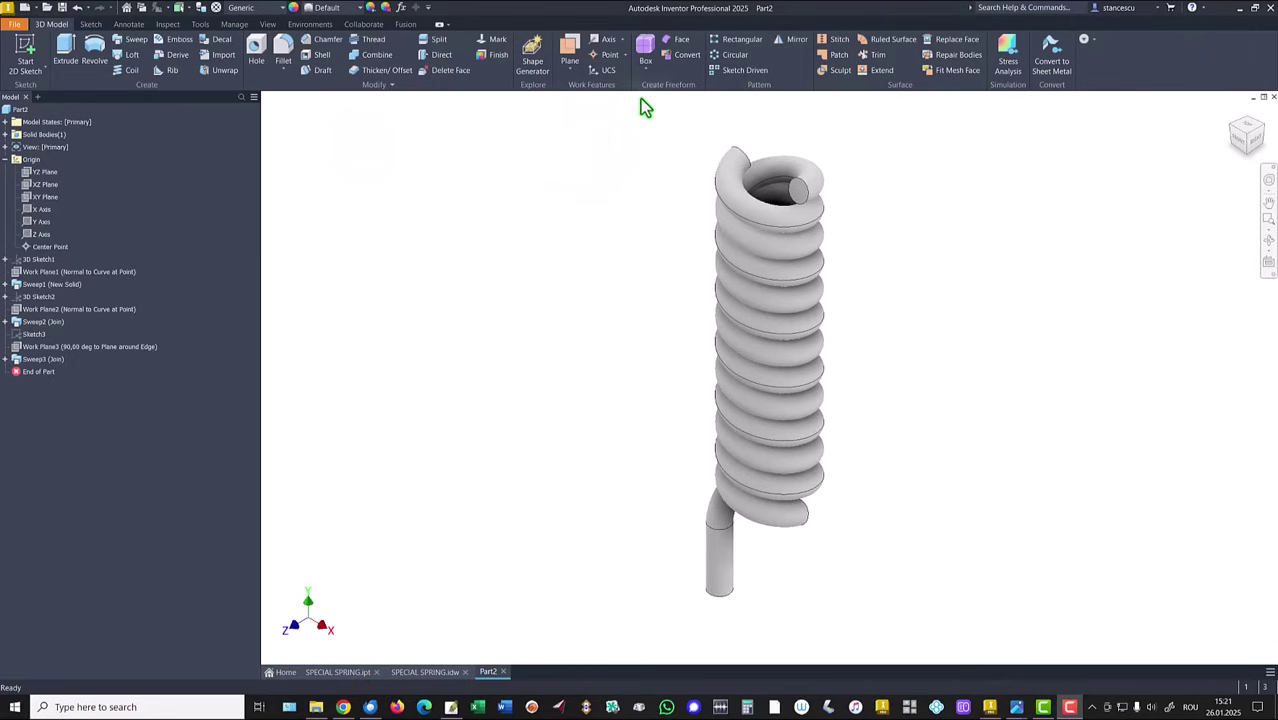
Step: Circular-pattern Sweep3 about the spring's vertical axis, 2 instances over 360°
{"action": "left_click", "coordinate": [735, 54]}
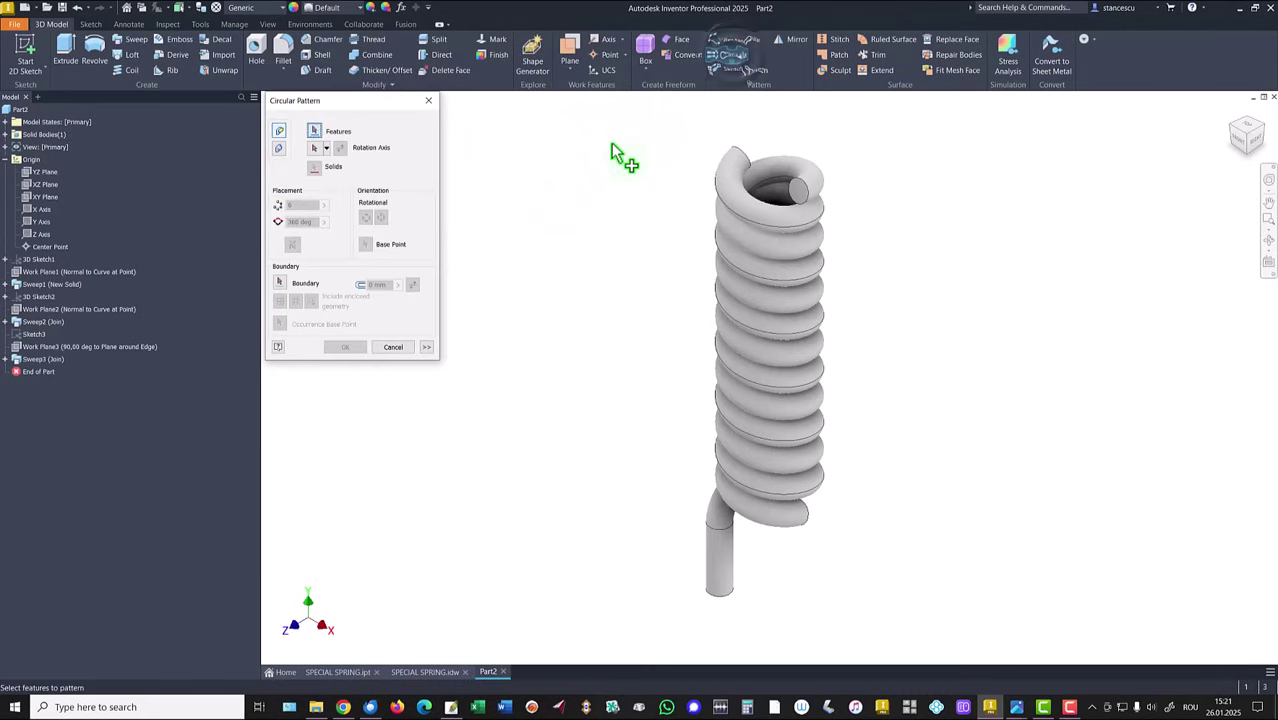
{"action": "left_click", "coordinate": [22, 360]}
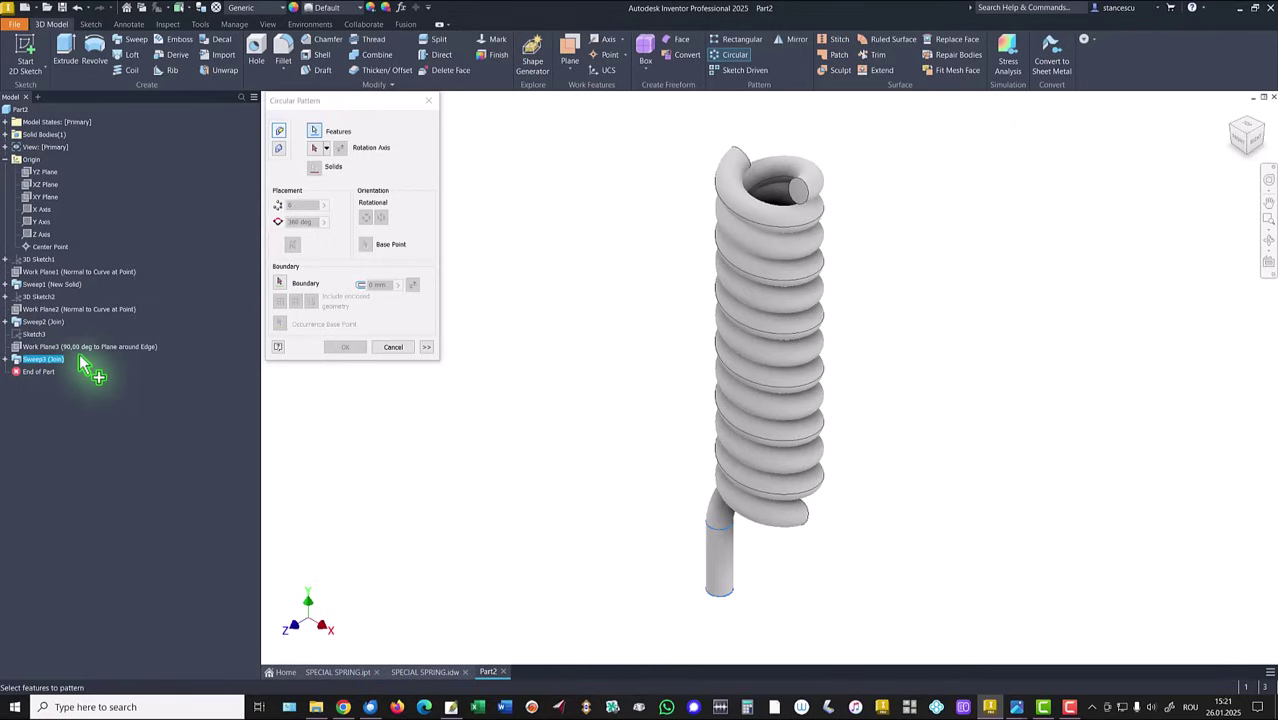
{"action": "left_click", "coordinate": [316, 148]}
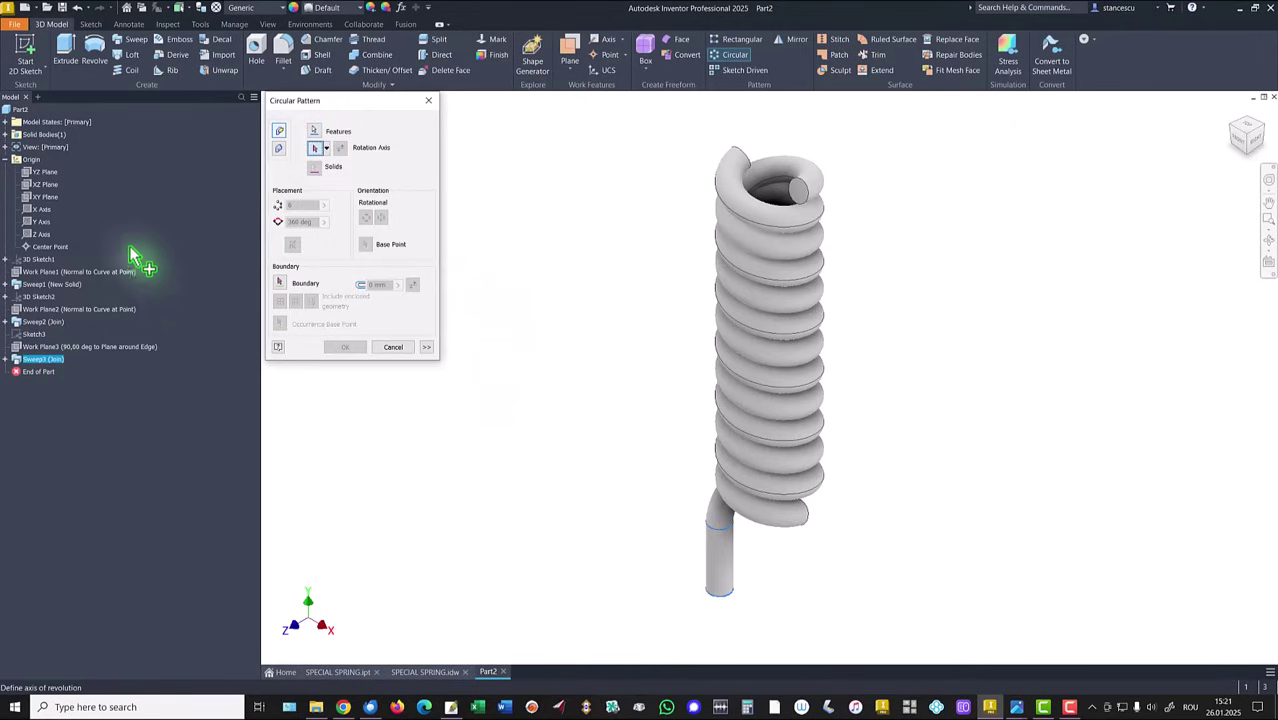
{"action": "left_click", "coordinate": [41, 223]}
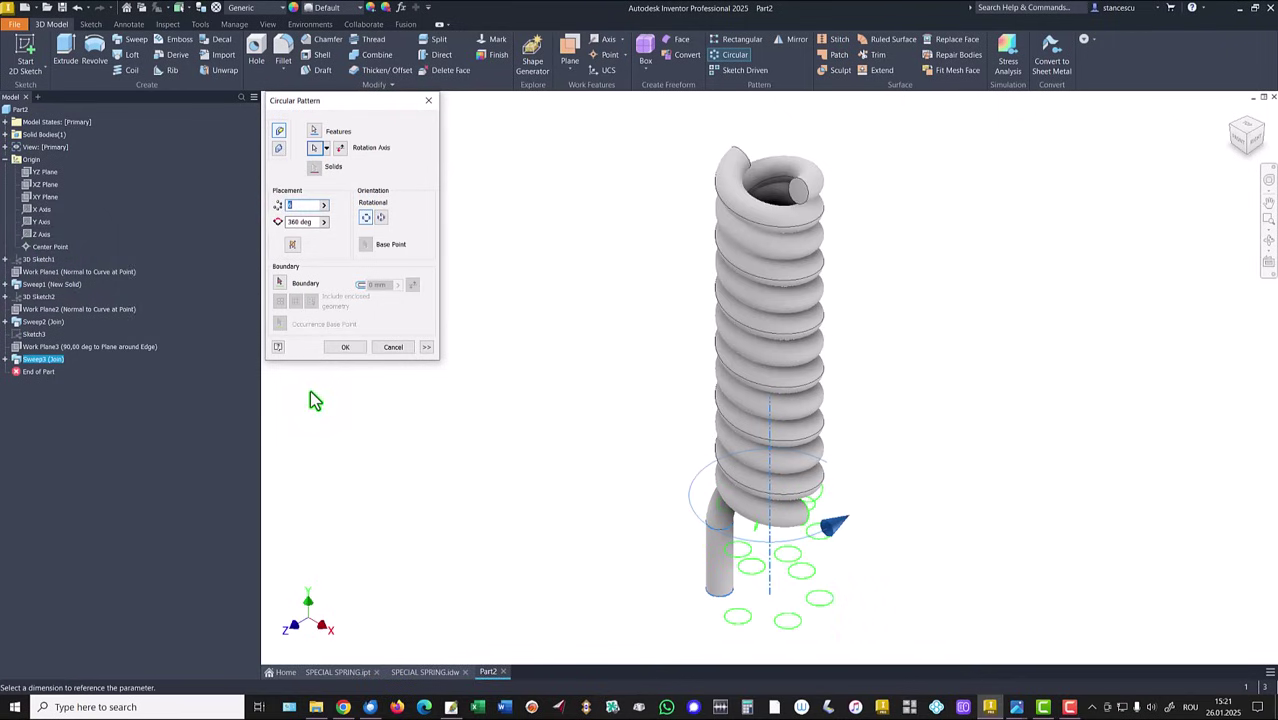
{"action": "type", "text": "2"}
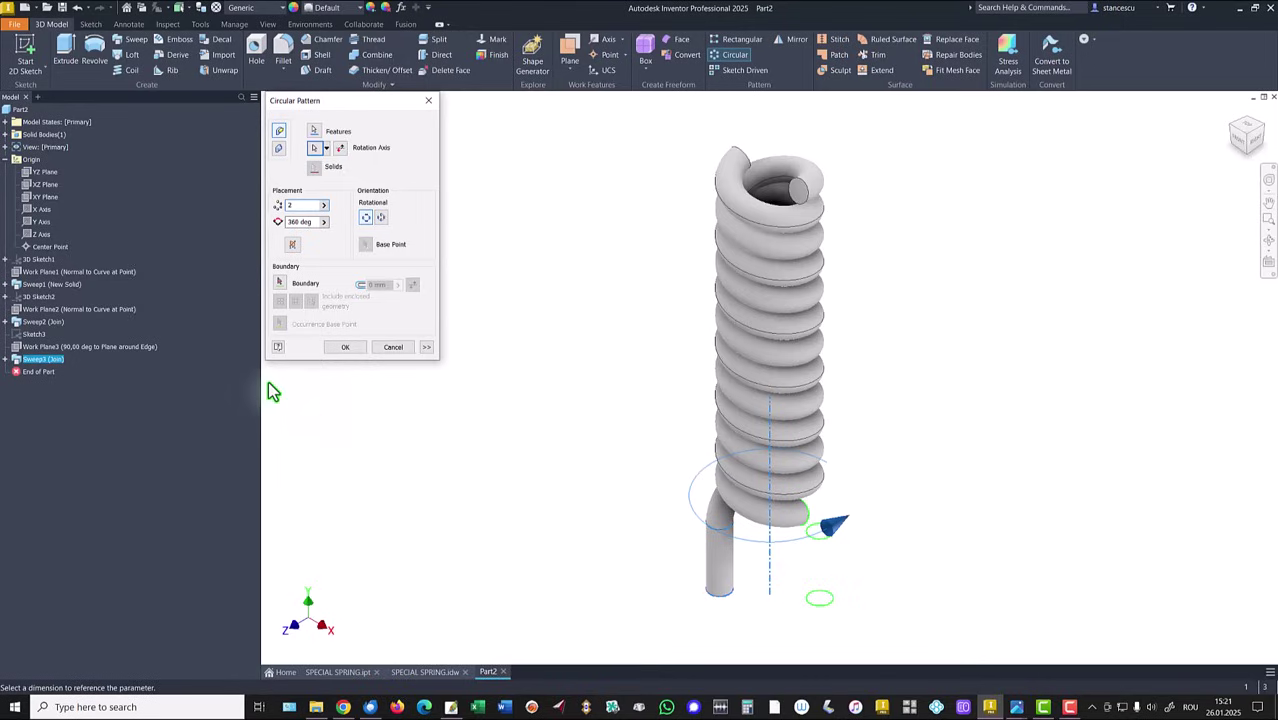
{"action": "left_click", "coordinate": [341, 350]}
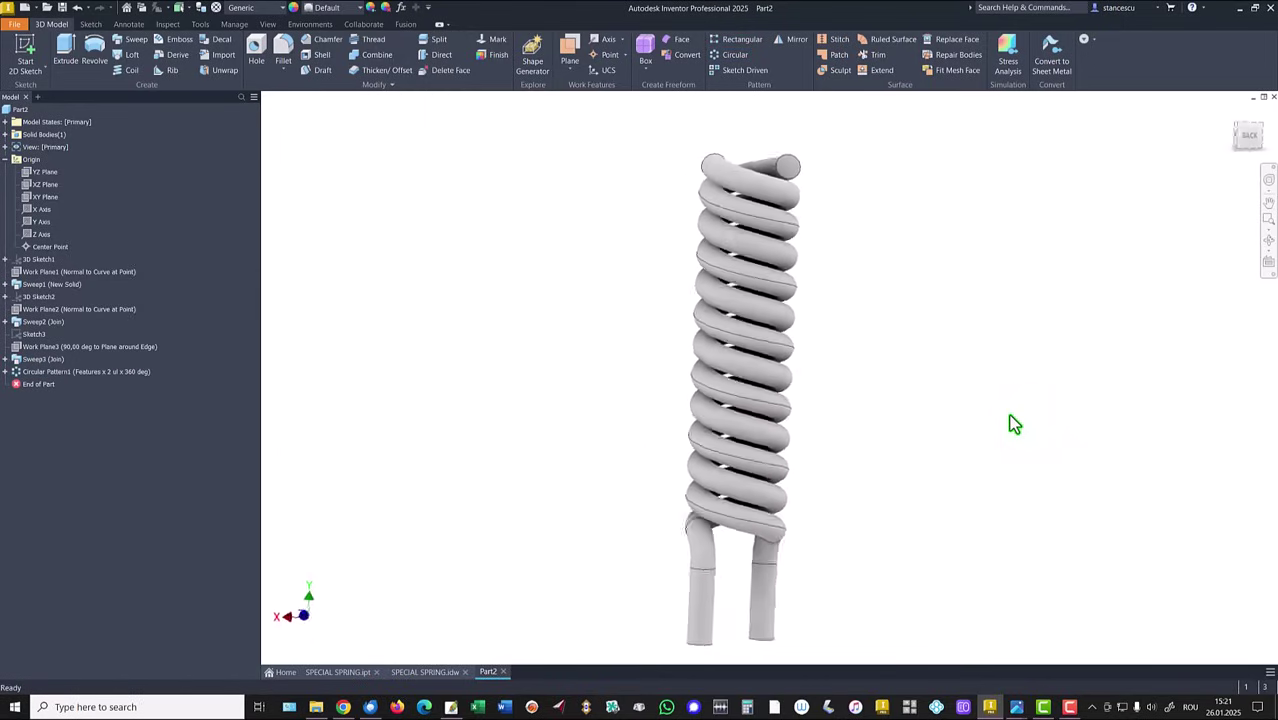
{"action": "key", "text": "F6"}
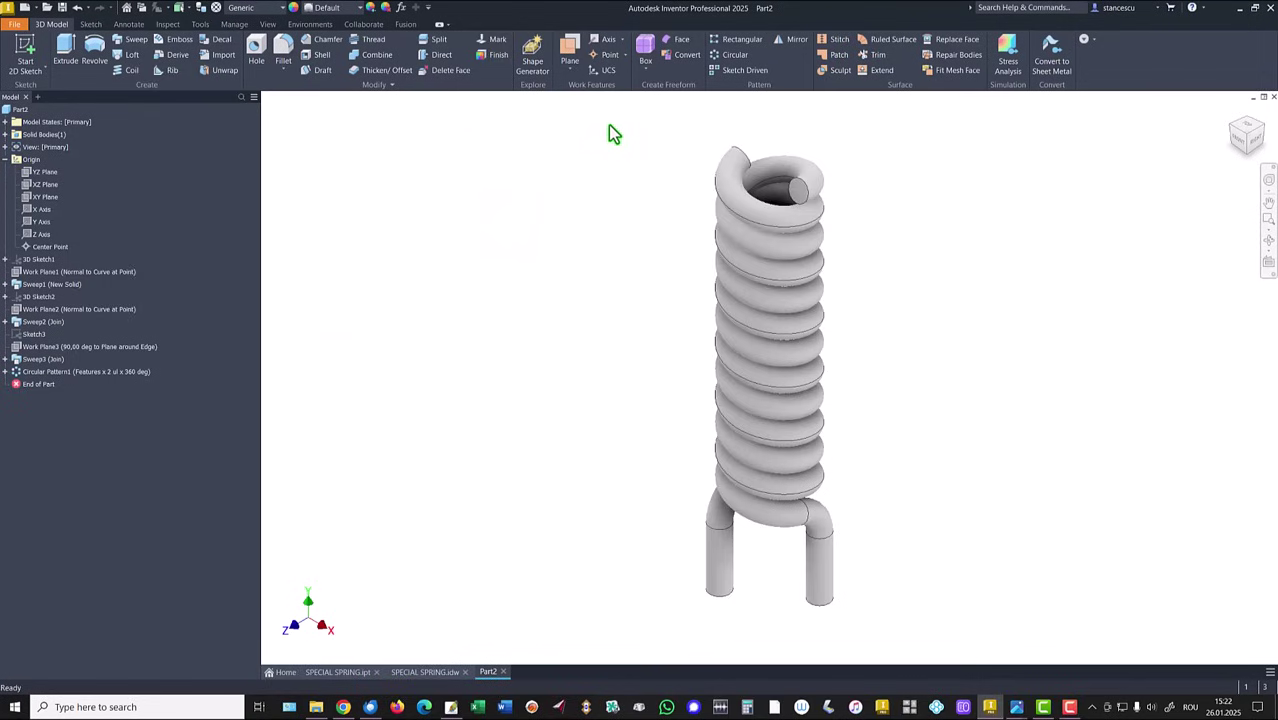
Step: Create work axes through the cylindrical faces of the left and right legs
{"action": "left_click", "coordinate": [608, 42]}
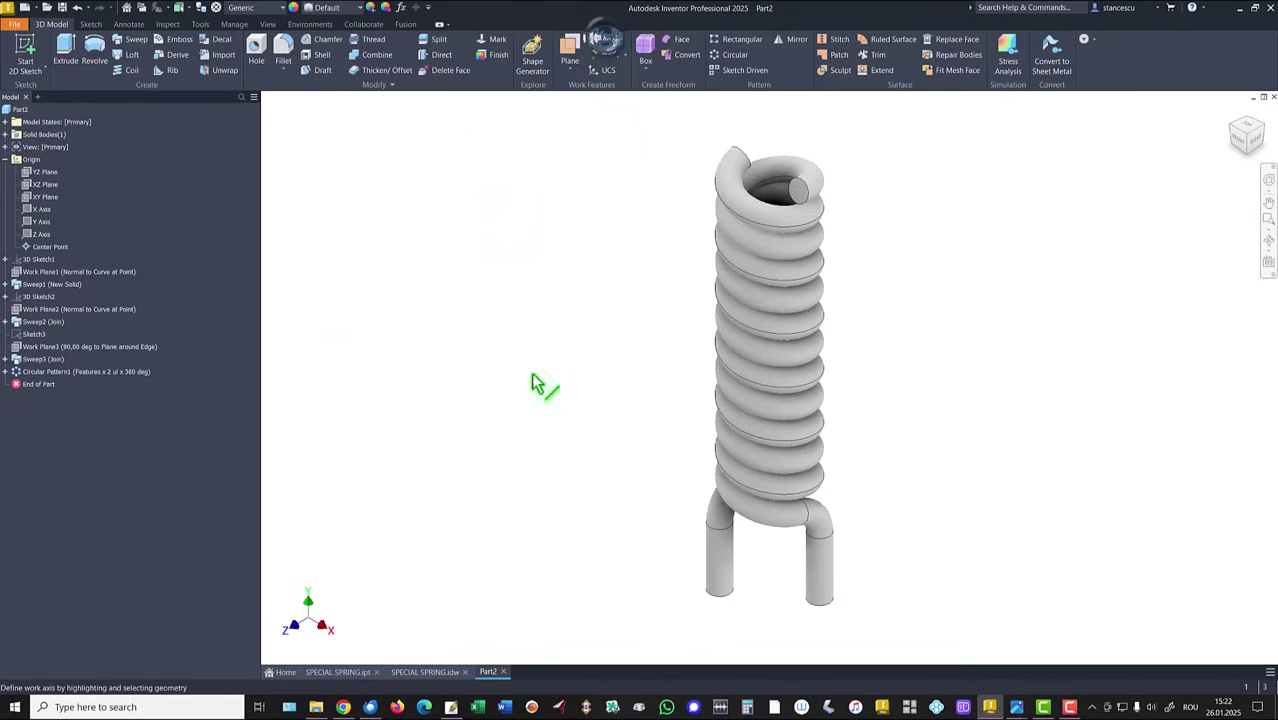
{"action": "left_click", "coordinate": [679, 579]}
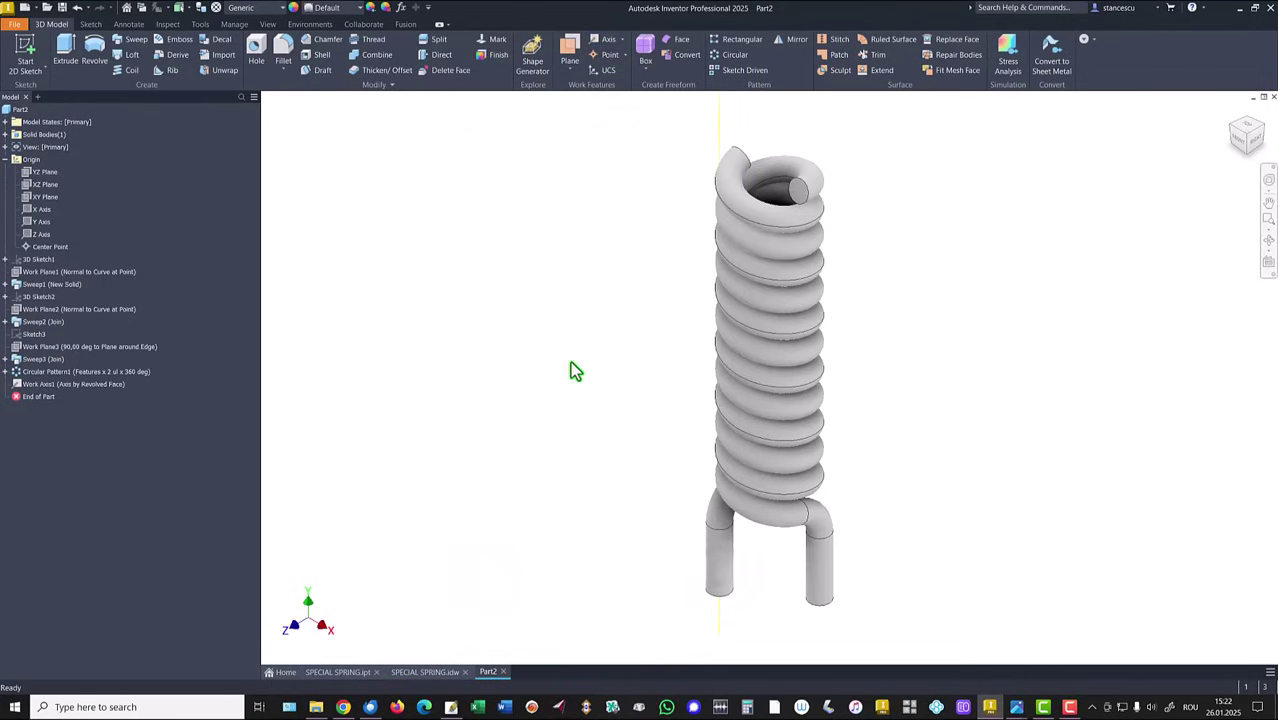
{"action": "left_click", "coordinate": [606, 40]}
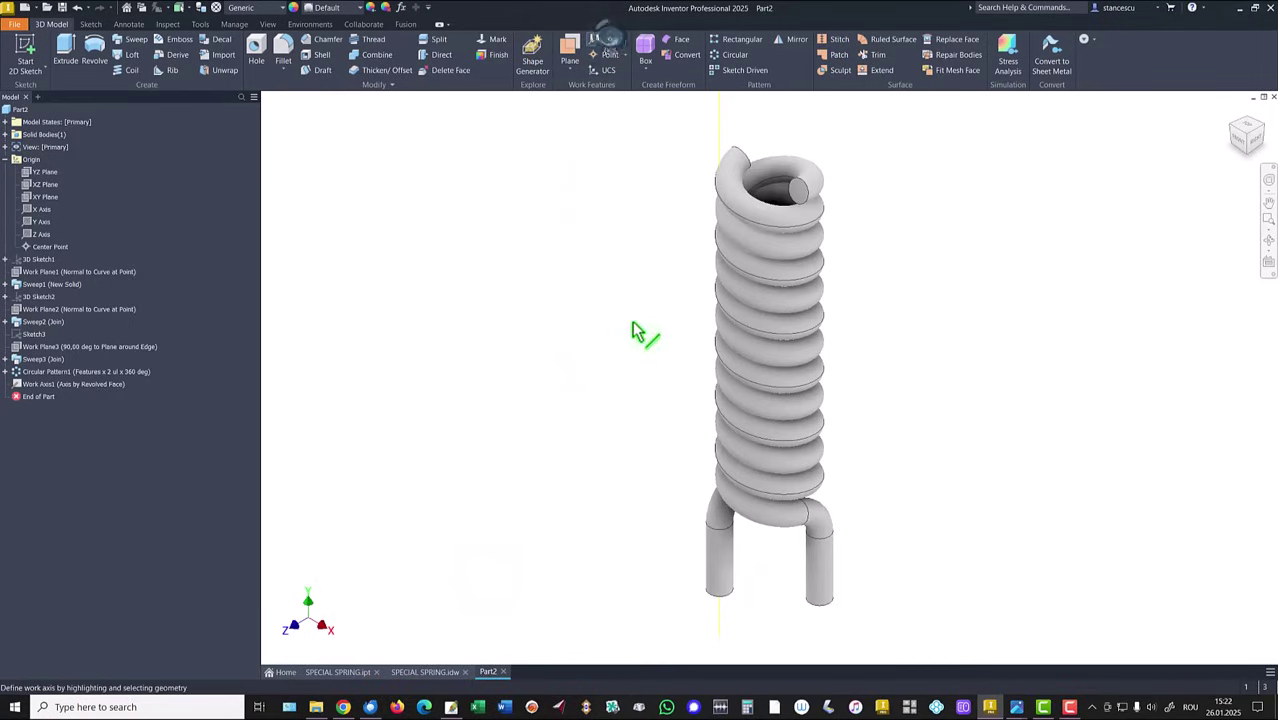
{"action": "left_click", "coordinate": [825, 588]}
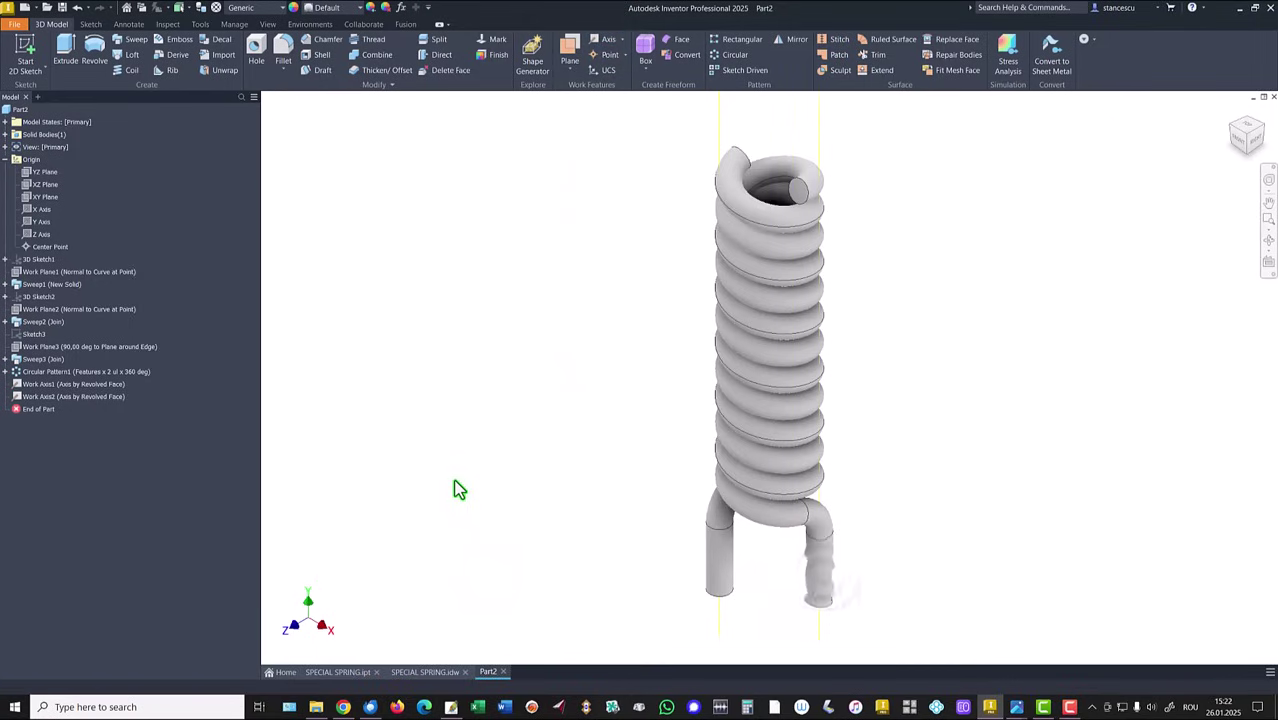
{"action": "mouse_move", "coordinate": [497, 499]}
{"action": "middle_mouse_down", "text": "shift"}
{"action": "mouse_move", "coordinate": [579, 656]}
{"action": "mouse_move", "coordinate": [615, 658]}
{"action": "mouse_move", "coordinate": [676, 652]}
{"action": "mouse_move", "coordinate": [786, 507]}
{"action": "middle_mouse_up", "text": "shift"}
Step: Create Work Plane4 through both leg axes and start a new sketch on it
{"action": "mouse_move", "coordinate": [714, 491]}
{"action": "middle_mouse_down", "text": "shift"}
{"action": "mouse_move", "coordinate": [659, 422]}
{"action": "mouse_move", "coordinate": [513, 305]}
{"action": "mouse_move", "coordinate": [477, 178]}
{"action": "middle_mouse_up", "text": "shift"}
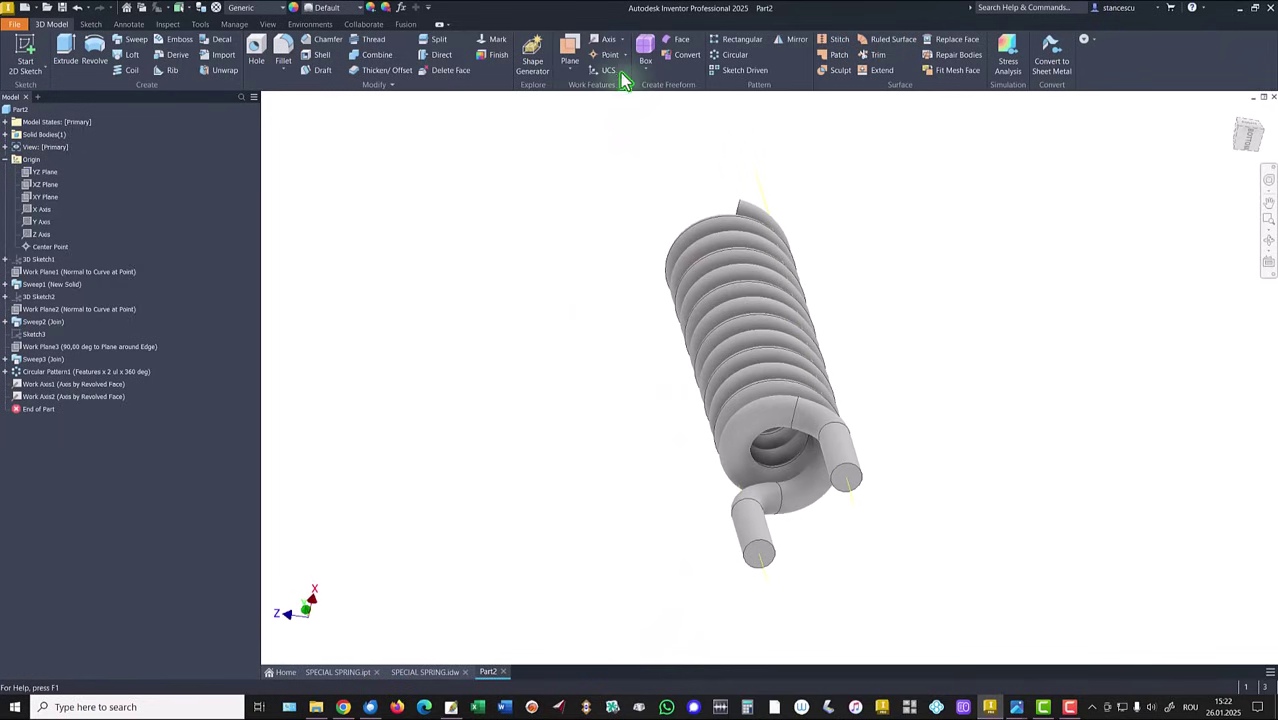
{"action": "left_click", "coordinate": [578, 50]}
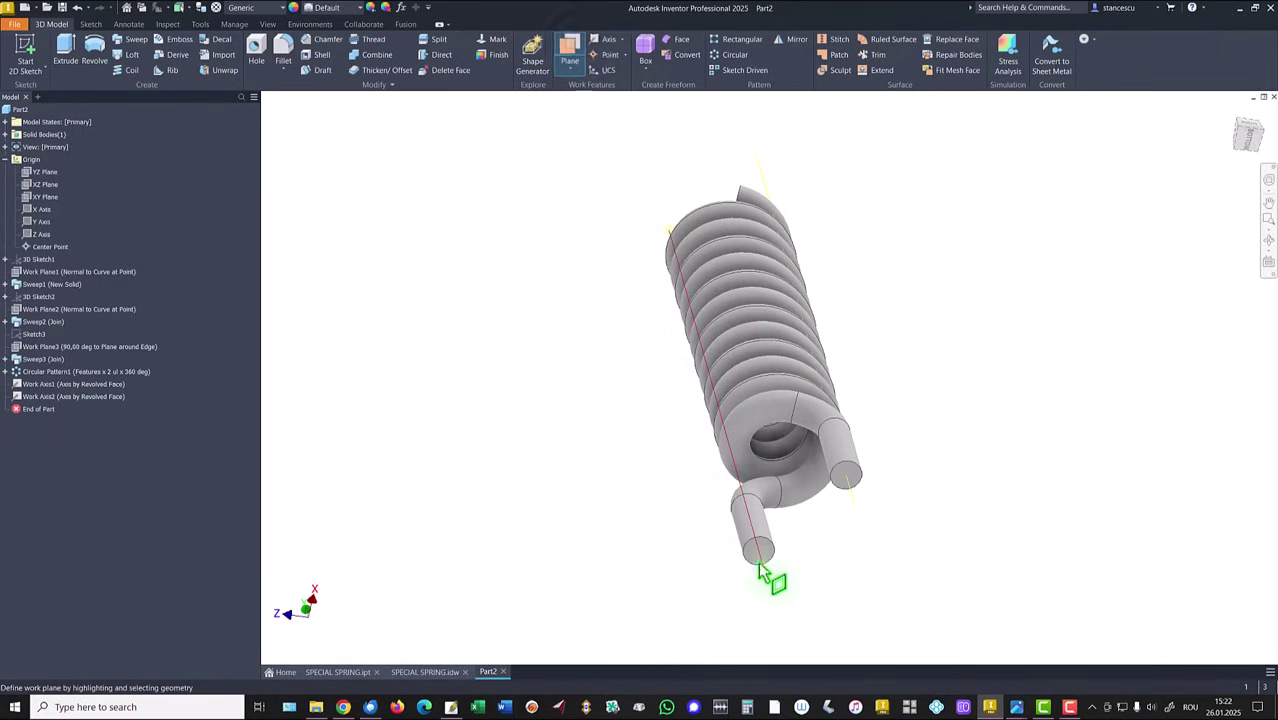
{"action": "left_click", "coordinate": [867, 514]}
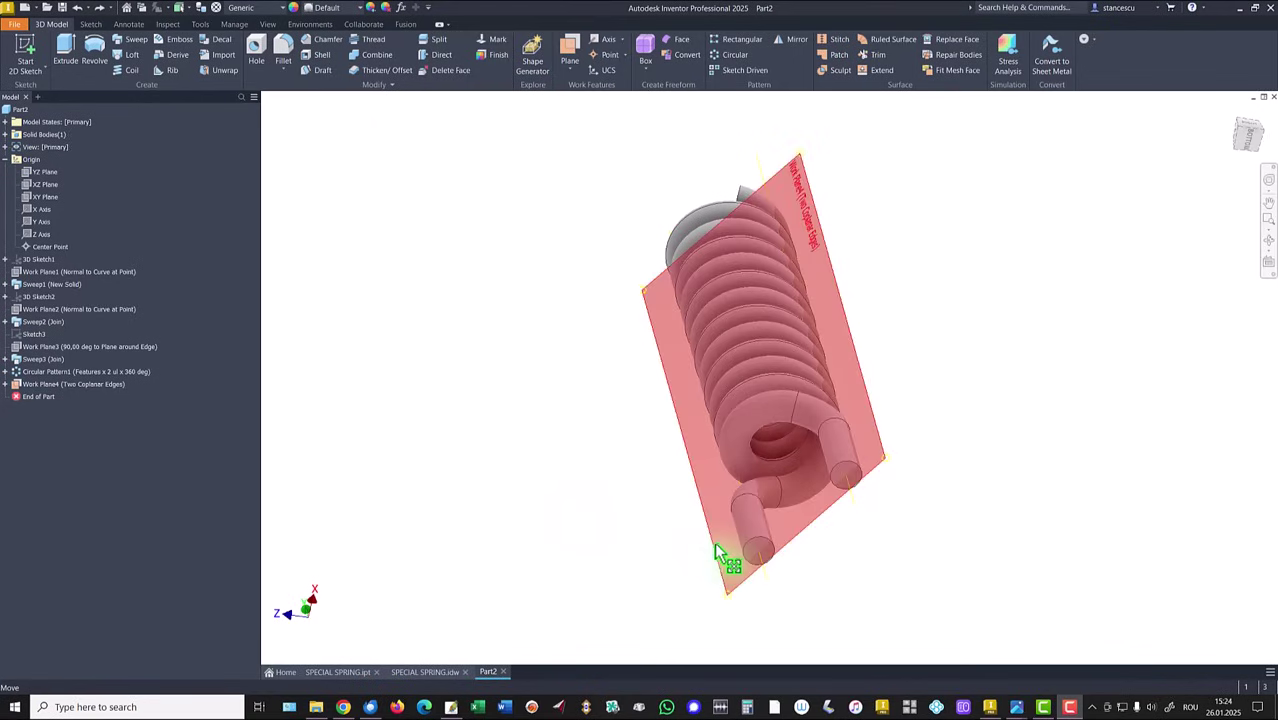
{"action": "left_click", "coordinate": [716, 543]}
{"action": "left_click", "coordinate": [706, 548]}
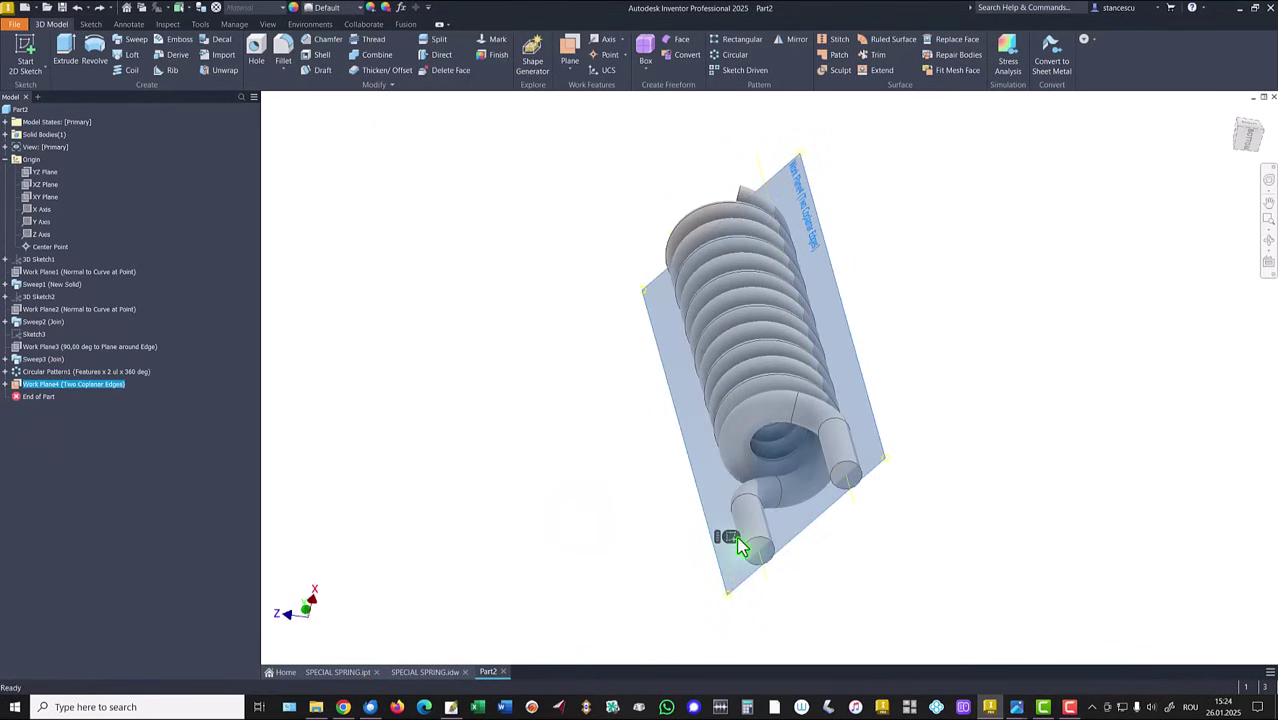
{"action": "left_click", "coordinate": [726, 537]}
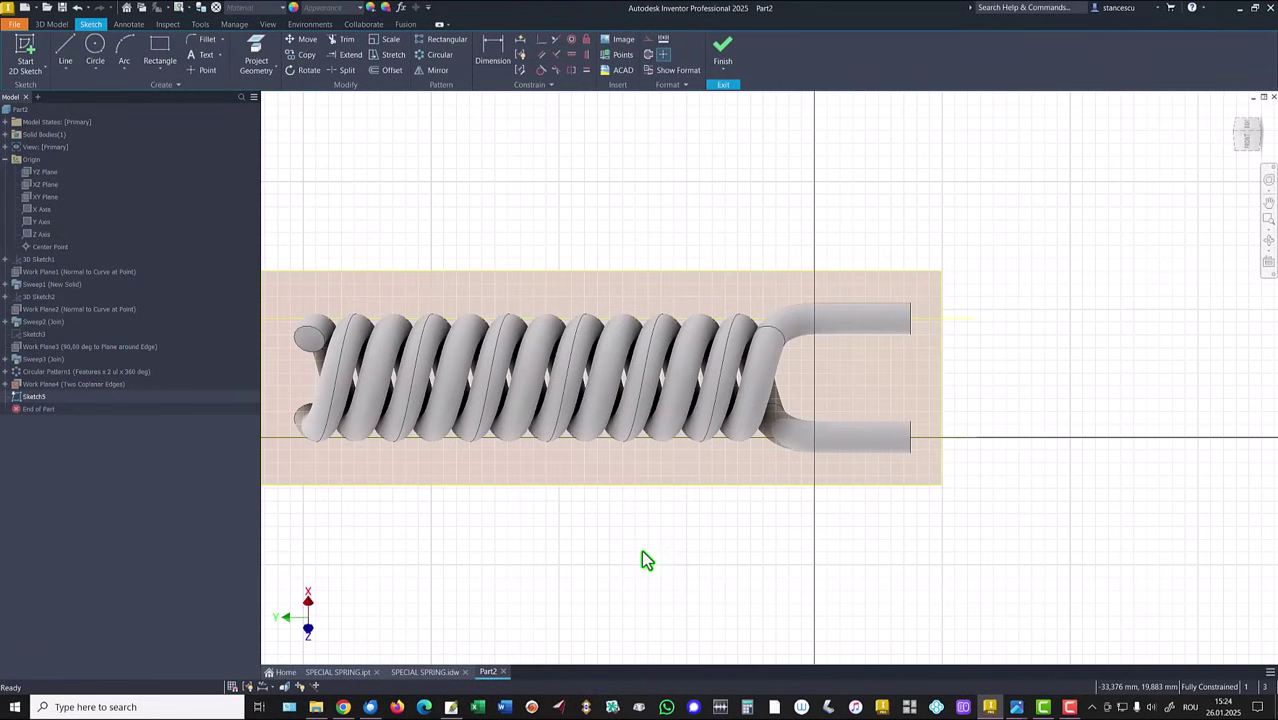
Step: Project both legs' end circles into Sketch5
{"action": "key", "text": "F5"}
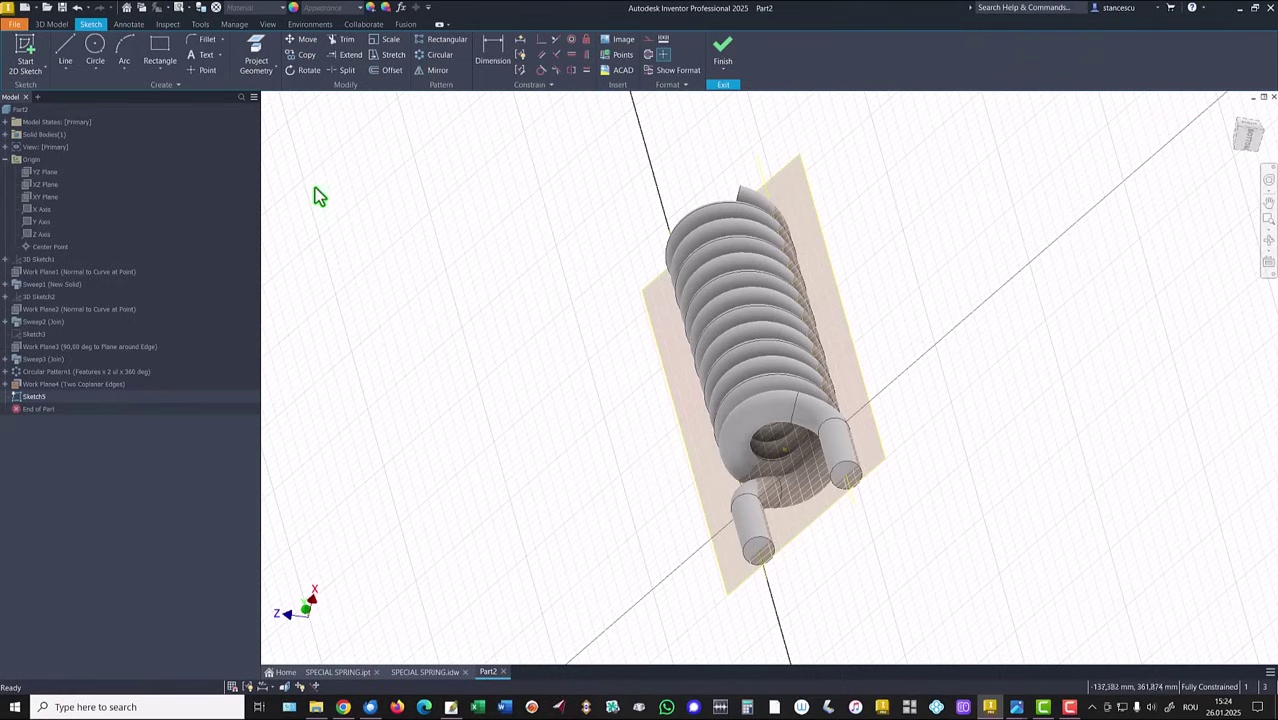
{"action": "left_click", "coordinate": [256, 55]}
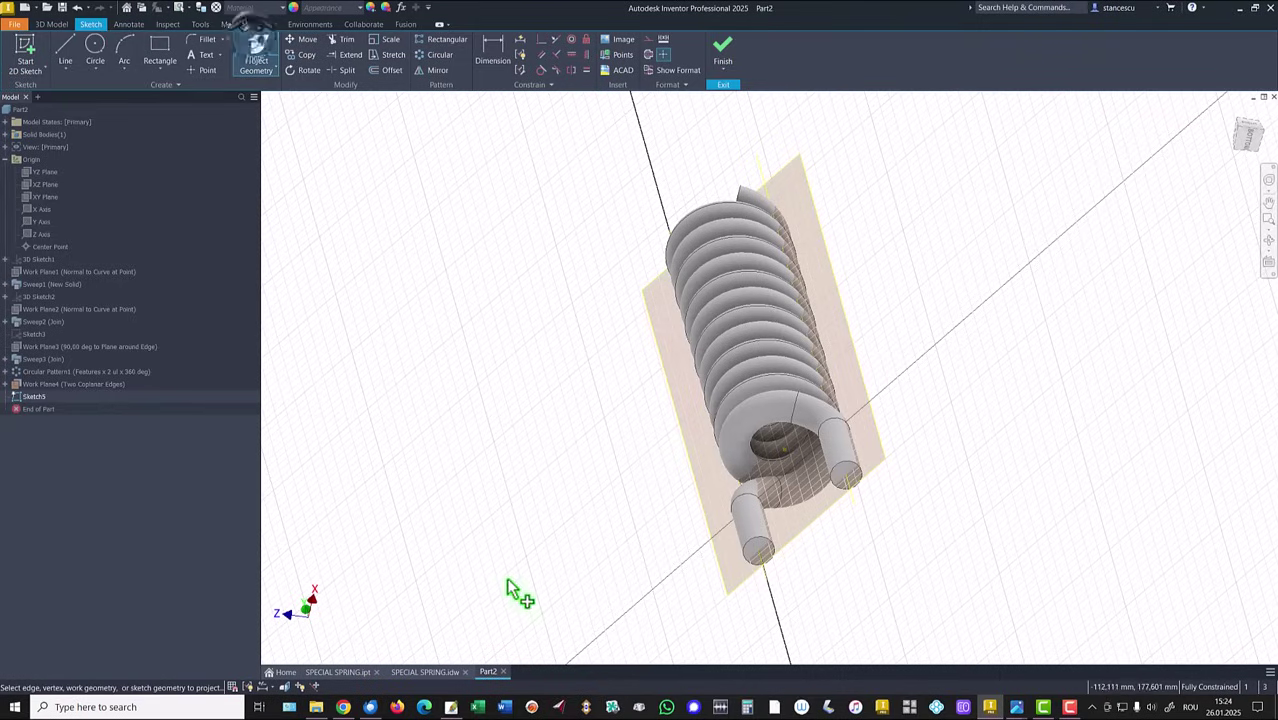
{"action": "left_click", "coordinate": [762, 548]}
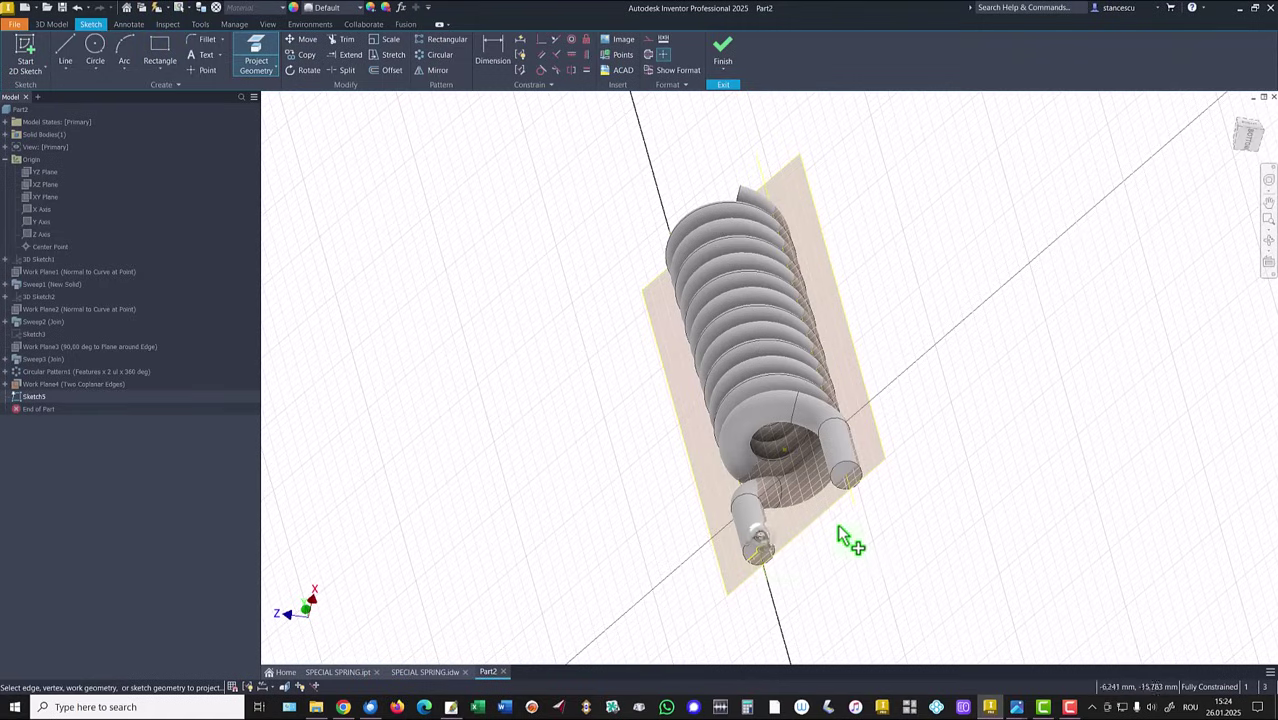
{"action": "left_click", "coordinate": [845, 463]}
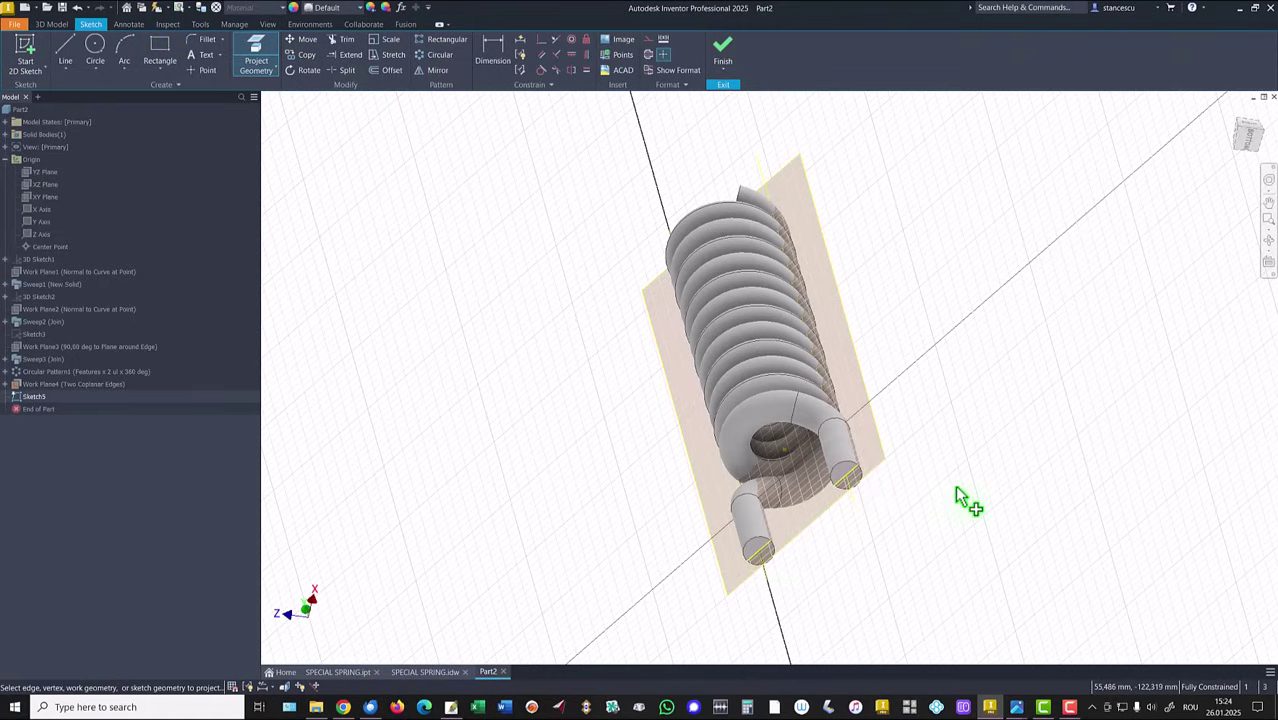
{"action": "key", "text": "Escape"}
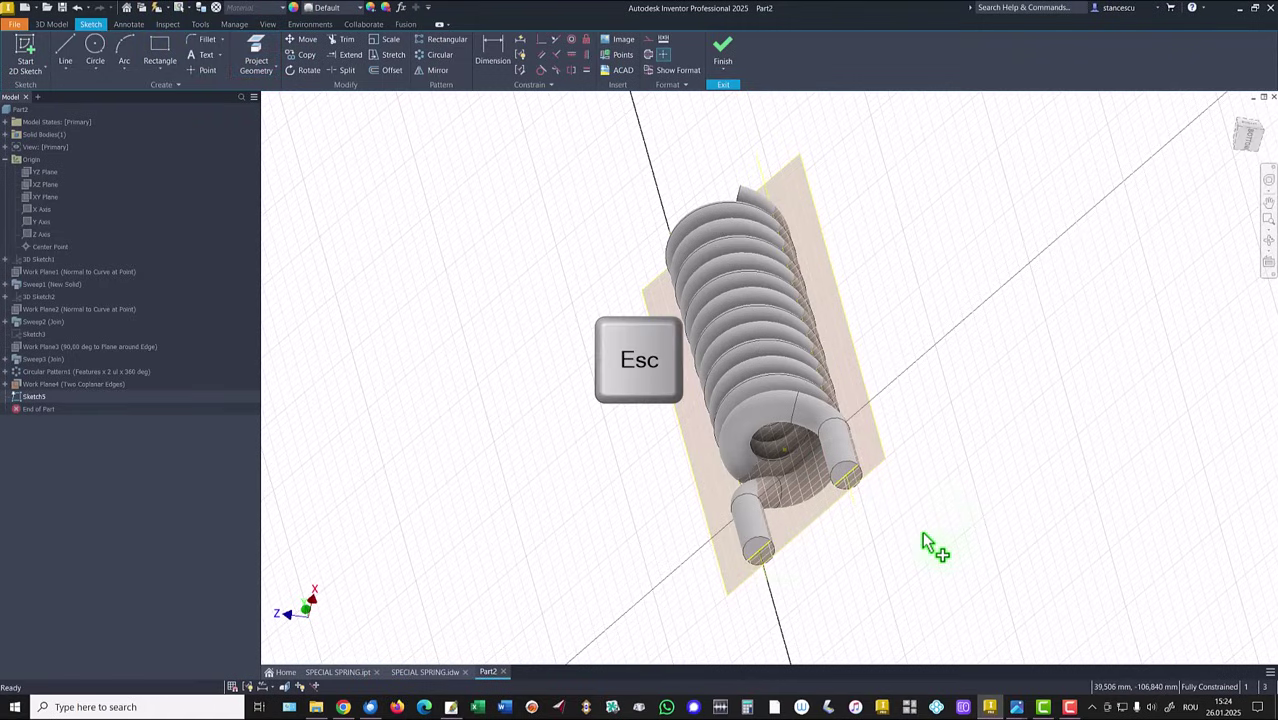
Step: Convert the two projected leg-end circles to construction geometry
{"action": "left_click_drag", "start_coordinate": [609, 426], "coordinate": [900, 632]}
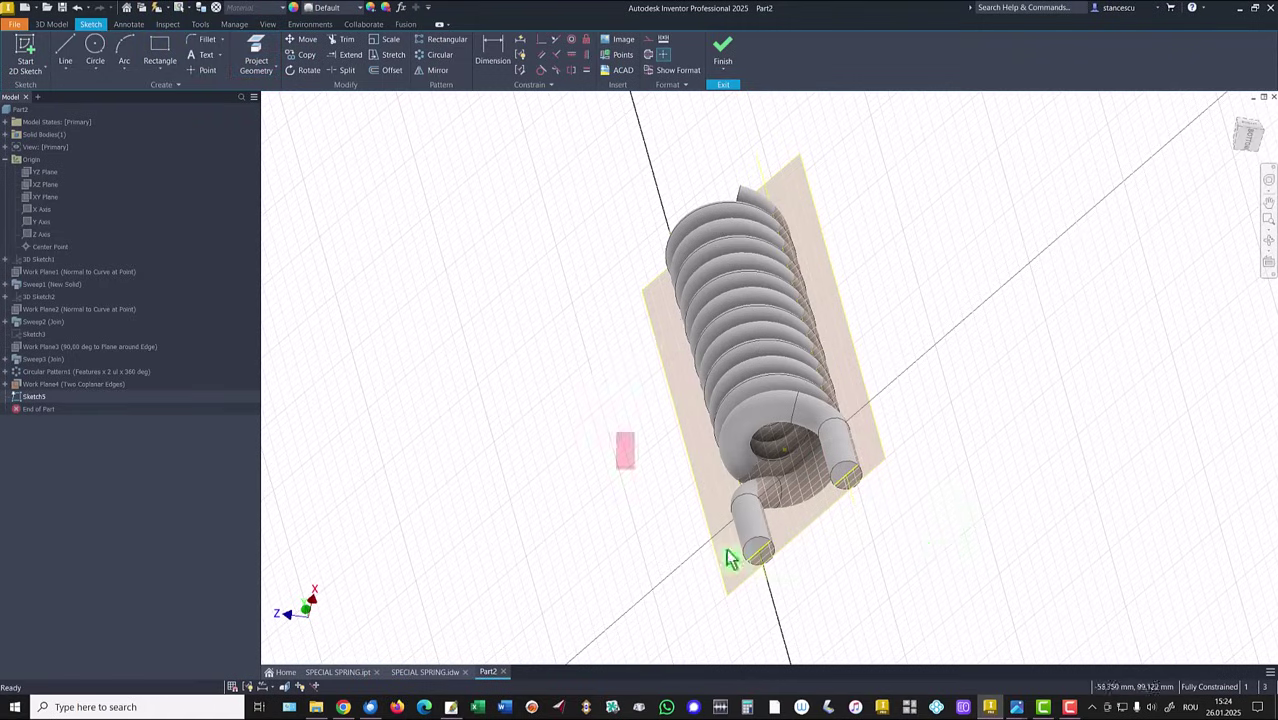
{"action": "right_click", "coordinate": [1016, 540]}
{"action": "left_click", "coordinate": [1072, 531]}
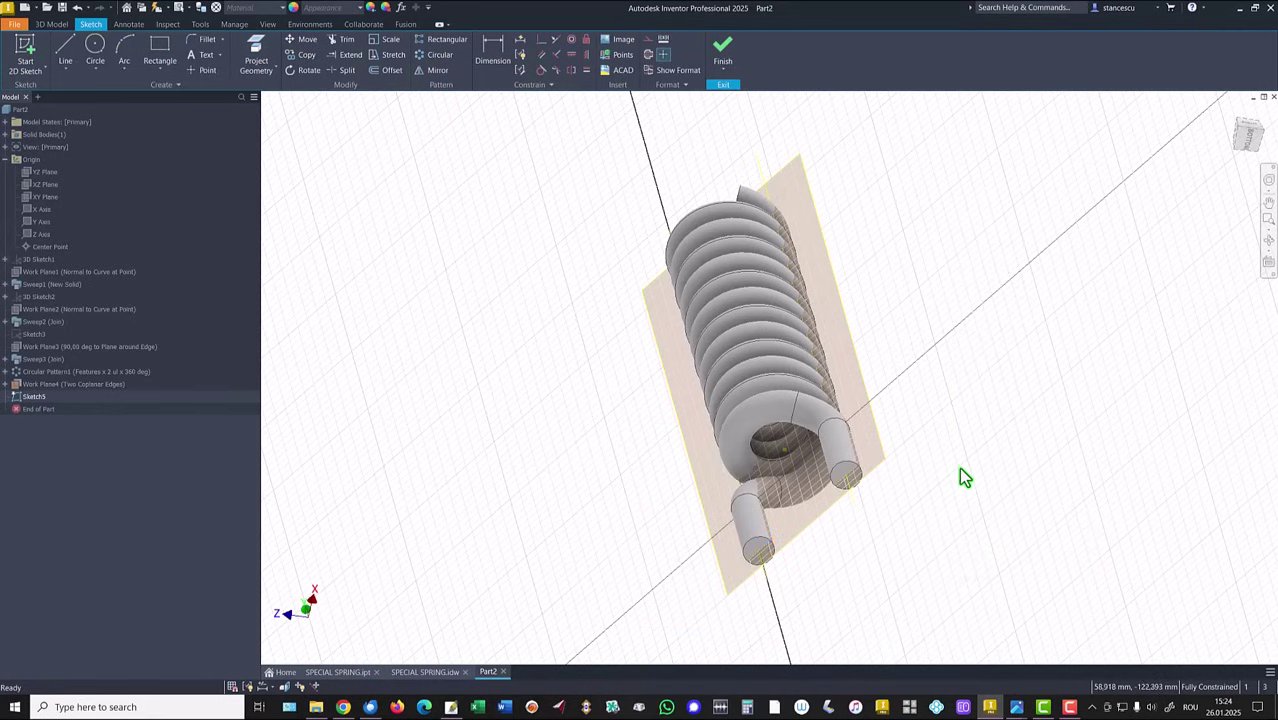
{"action": "middle_click_drag", "start_coordinate": [663, 500], "coordinate": [676, 533], "text": "shift"}
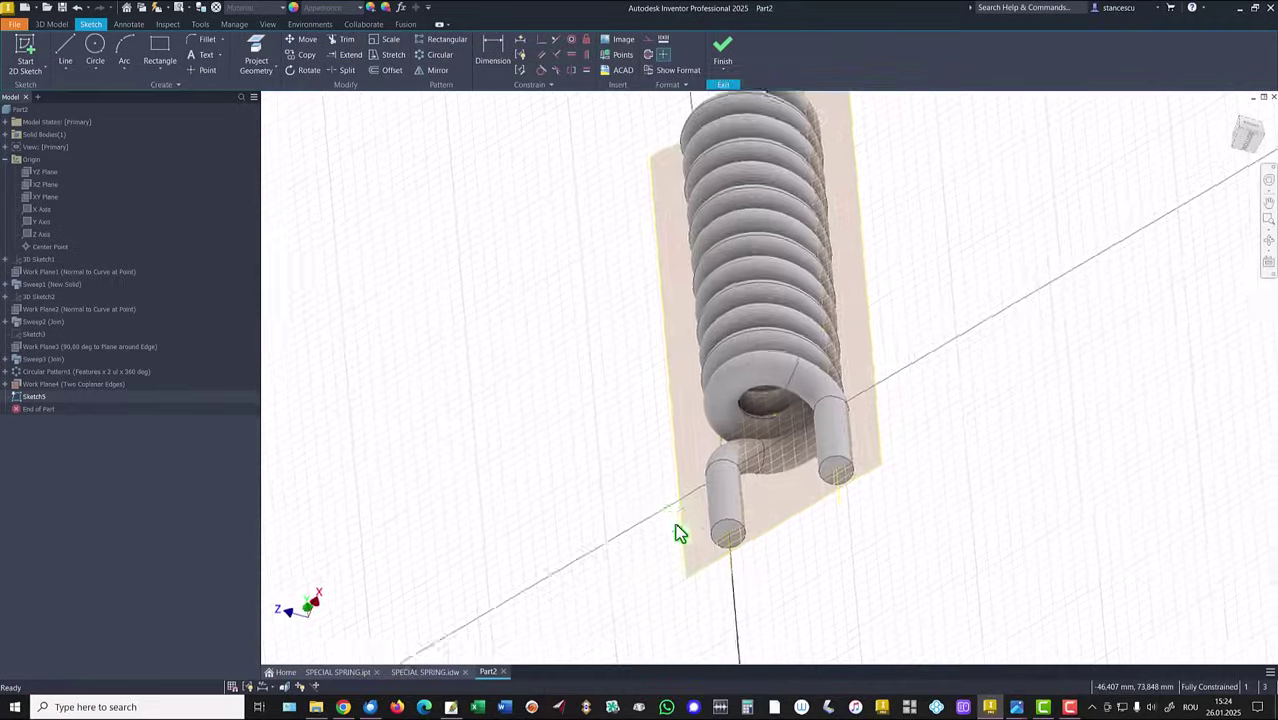
{"action": "scroll", "coordinate": [690, 556], "scroll_direction": "up", "scroll_amount": 4}
{"action": "scroll", "coordinate": [710, 578], "scroll_direction": "up", "scroll_amount": 3}
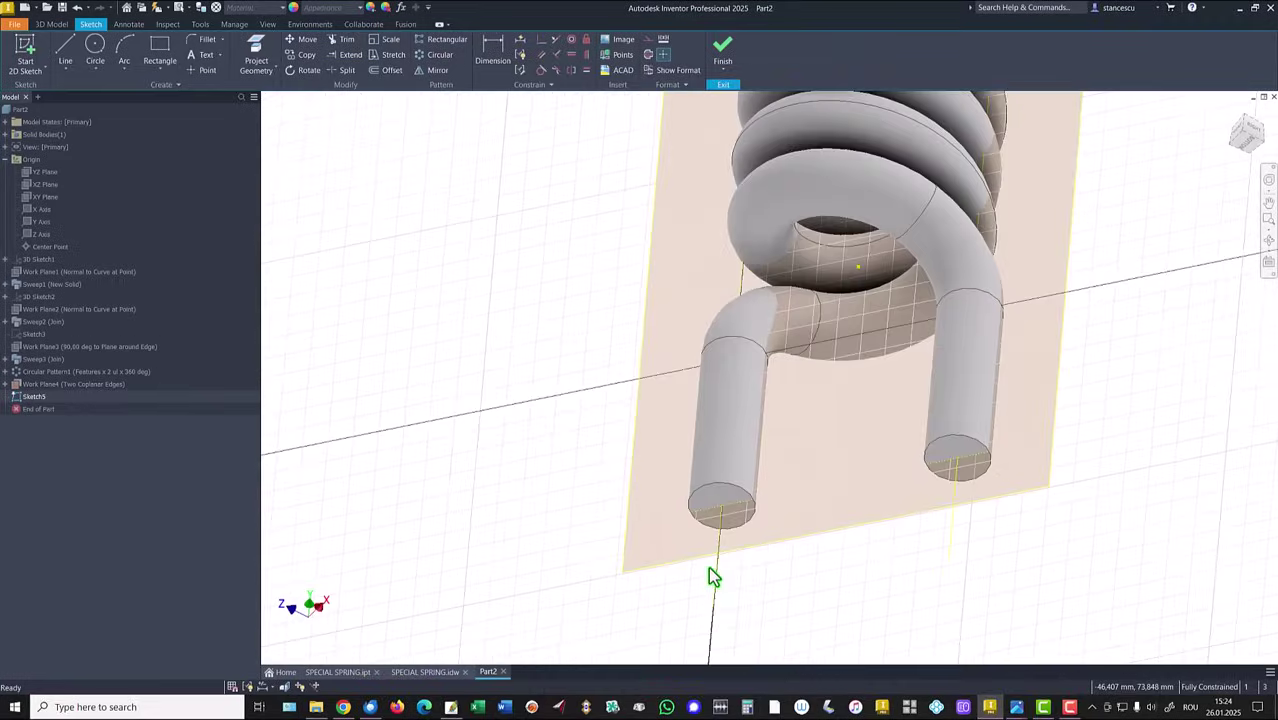
Step: Draw a three-point arc from the left leg-end centre to the right, bulging below
{"action": "left_click", "coordinate": [124, 50]}
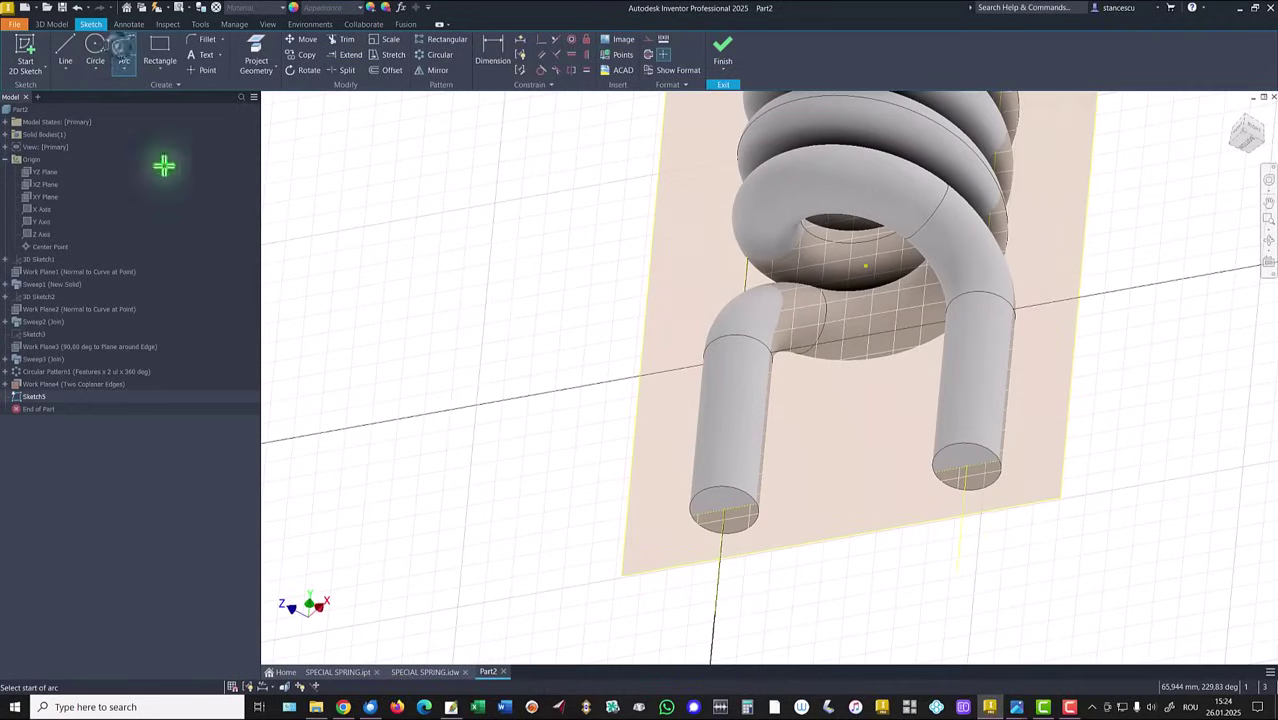
{"action": "left_click", "coordinate": [722, 512]}
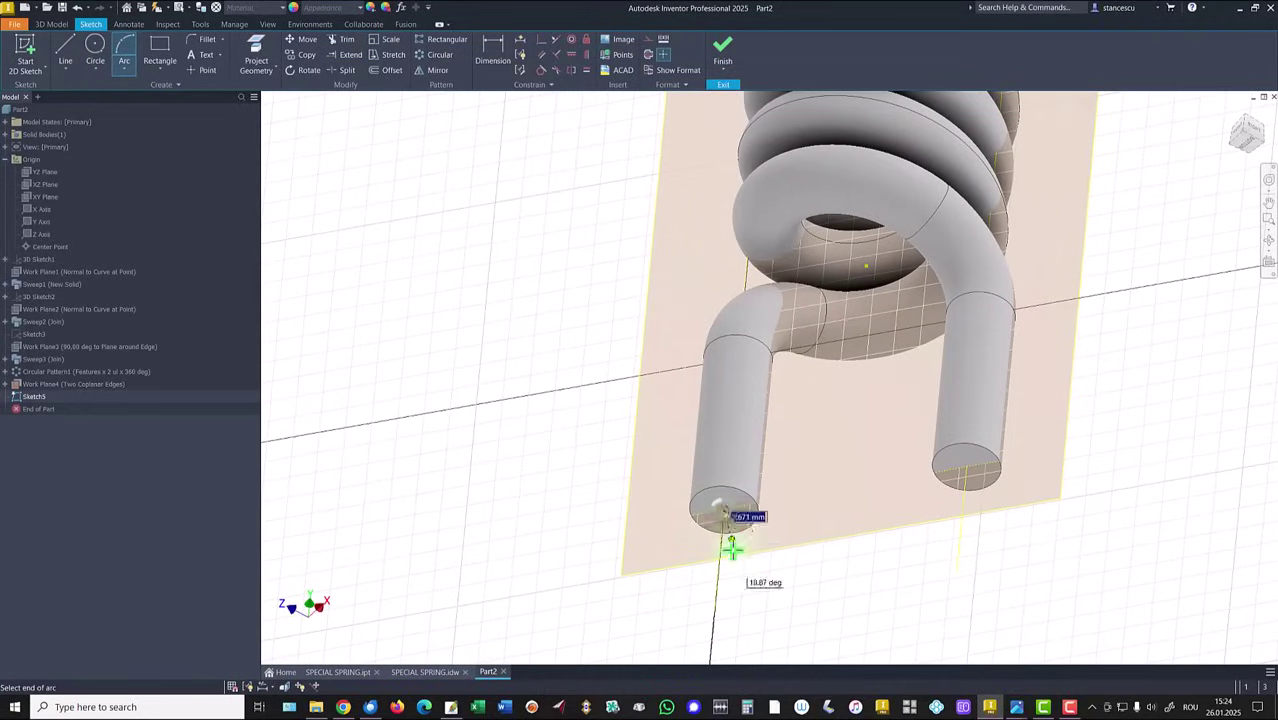
{"action": "left_click", "coordinate": [965, 469]}
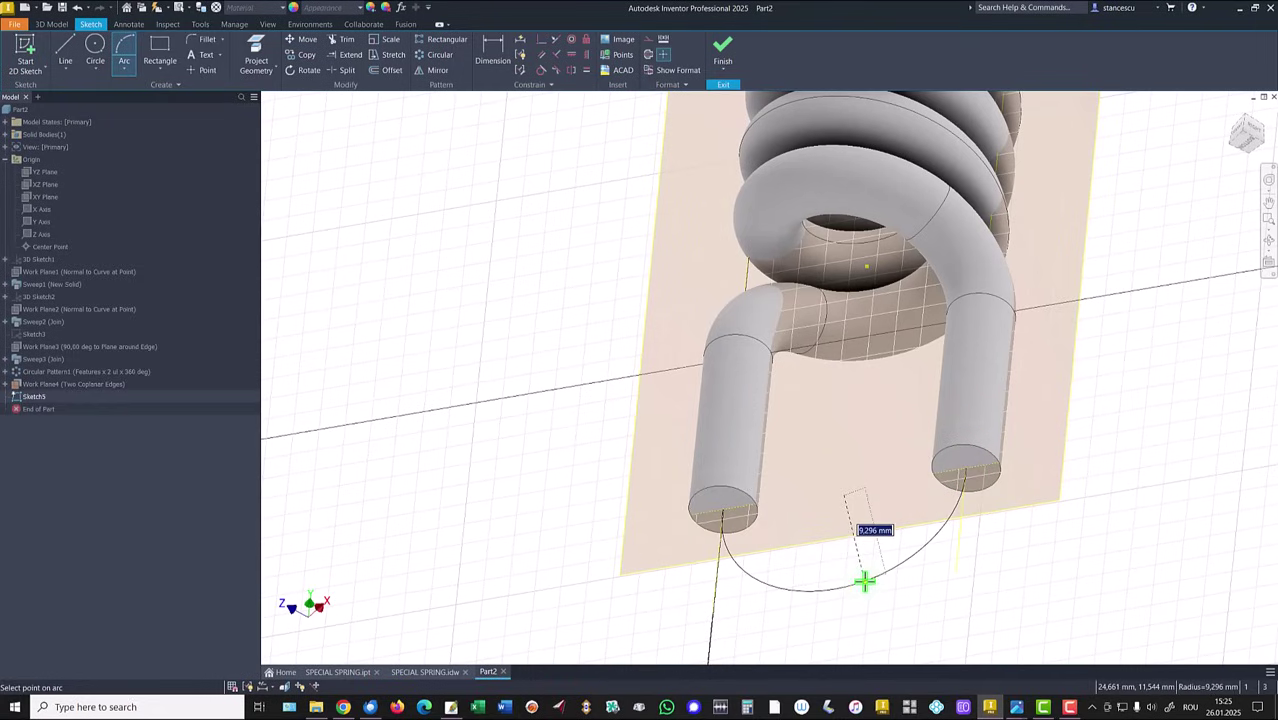
{"action": "left_click", "coordinate": [865, 581]}
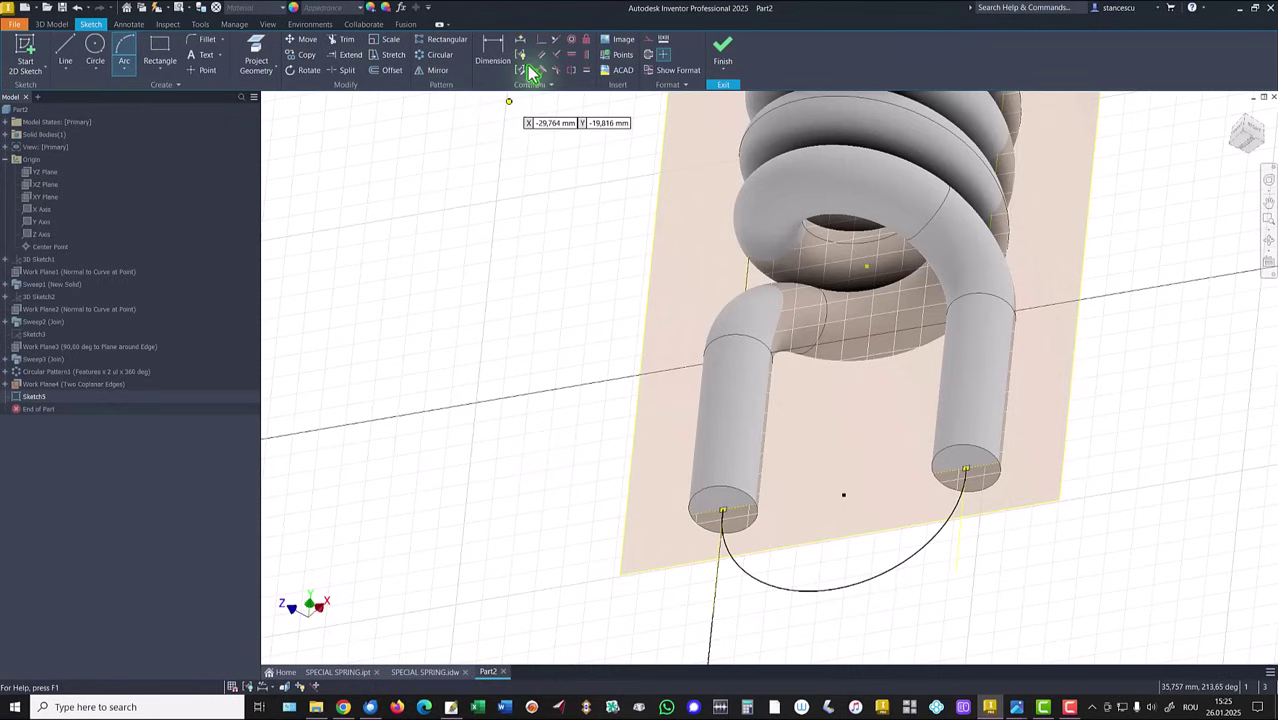
Step: Constrain the arc tangent to the left leg's line and finish the sketch
{"action": "left_click", "coordinate": [256, 55]}
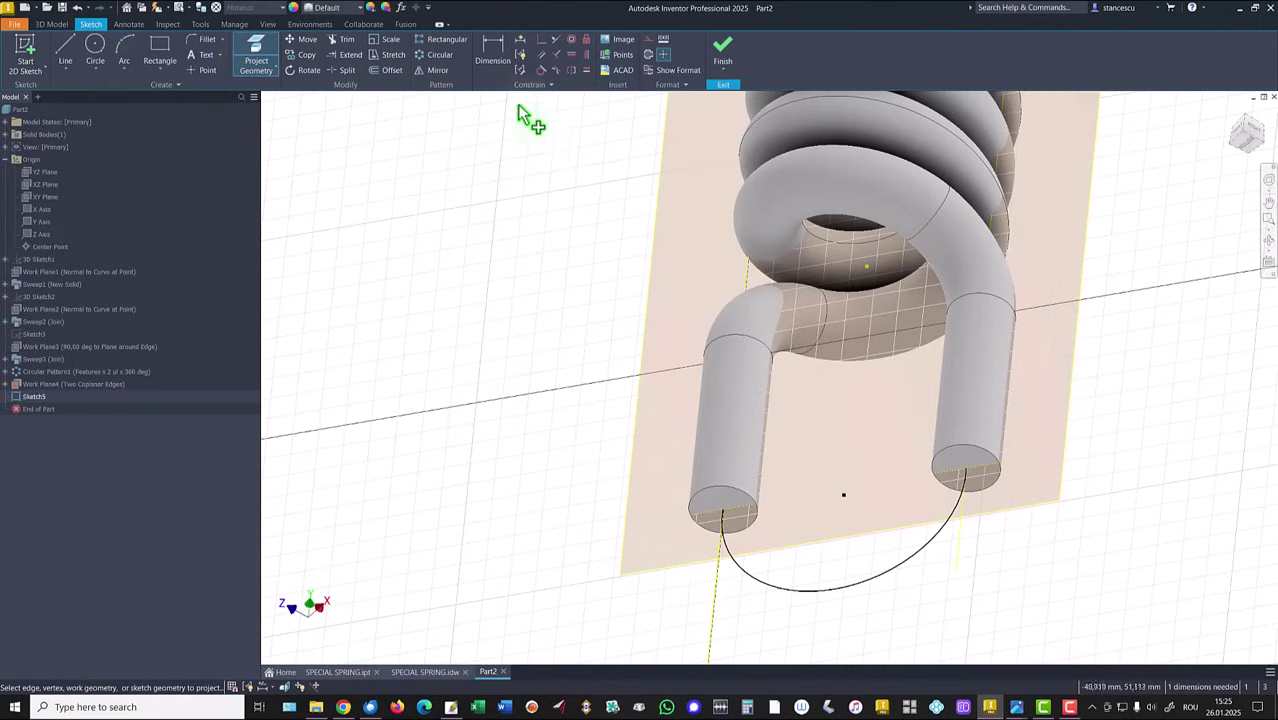
{"action": "left_click", "coordinate": [541, 70]}
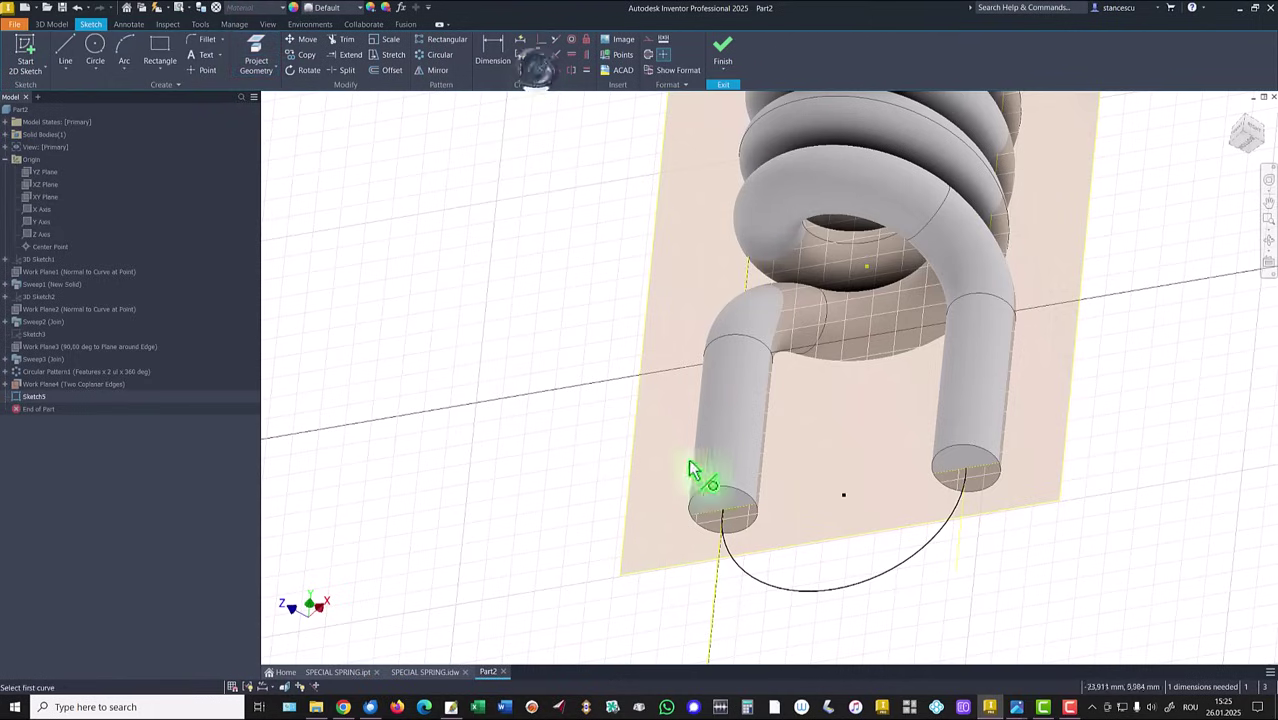
{"action": "left_click", "coordinate": [738, 568]}
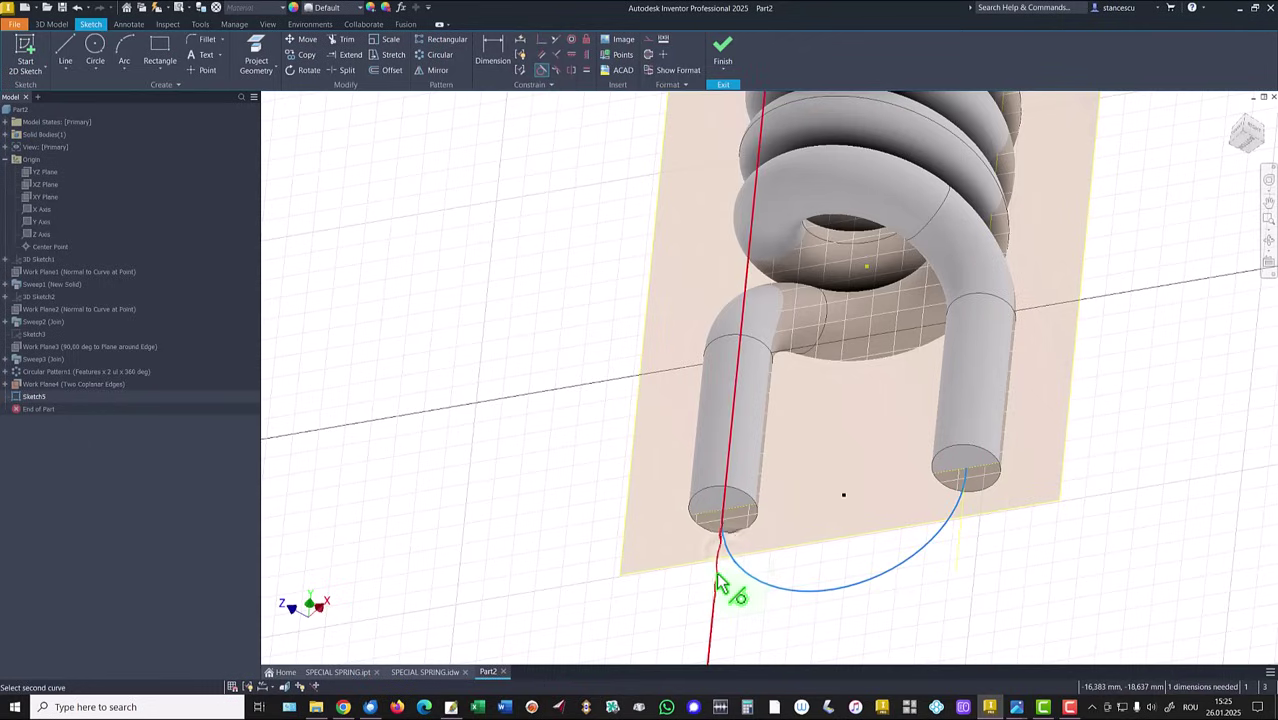
{"action": "left_click", "coordinate": [716, 578]}
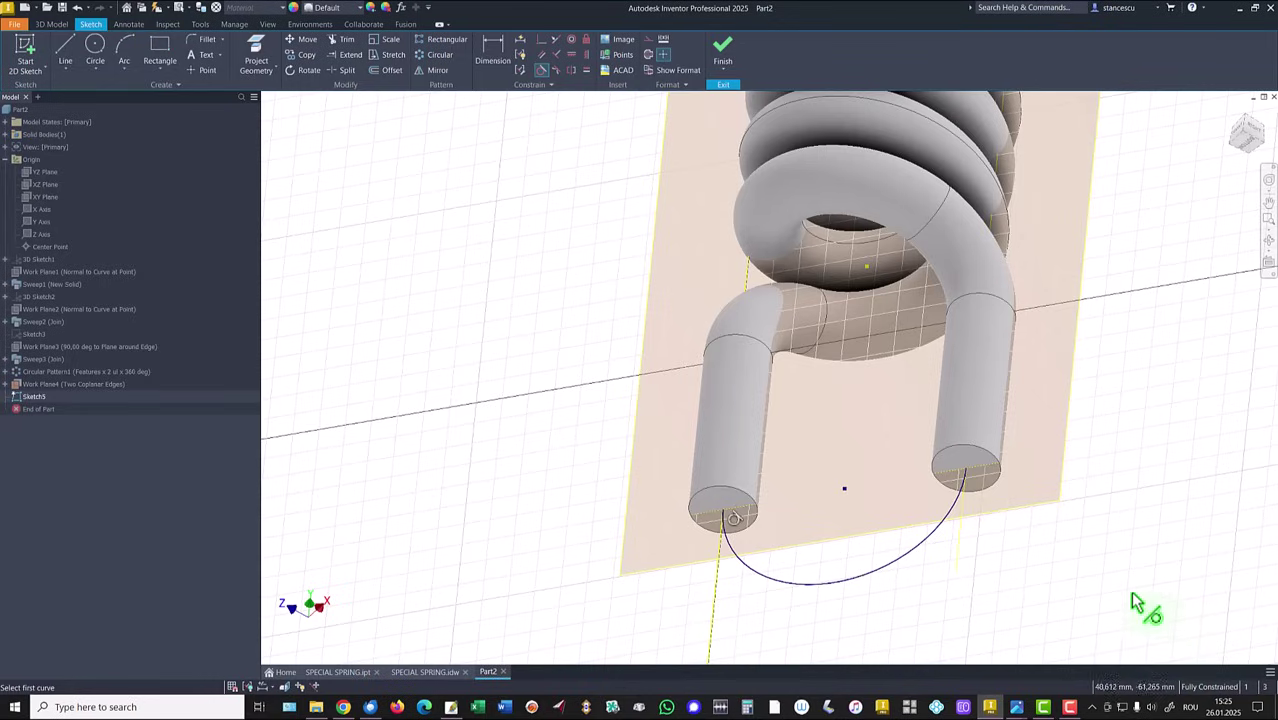
{"action": "left_click", "coordinate": [722, 50]}
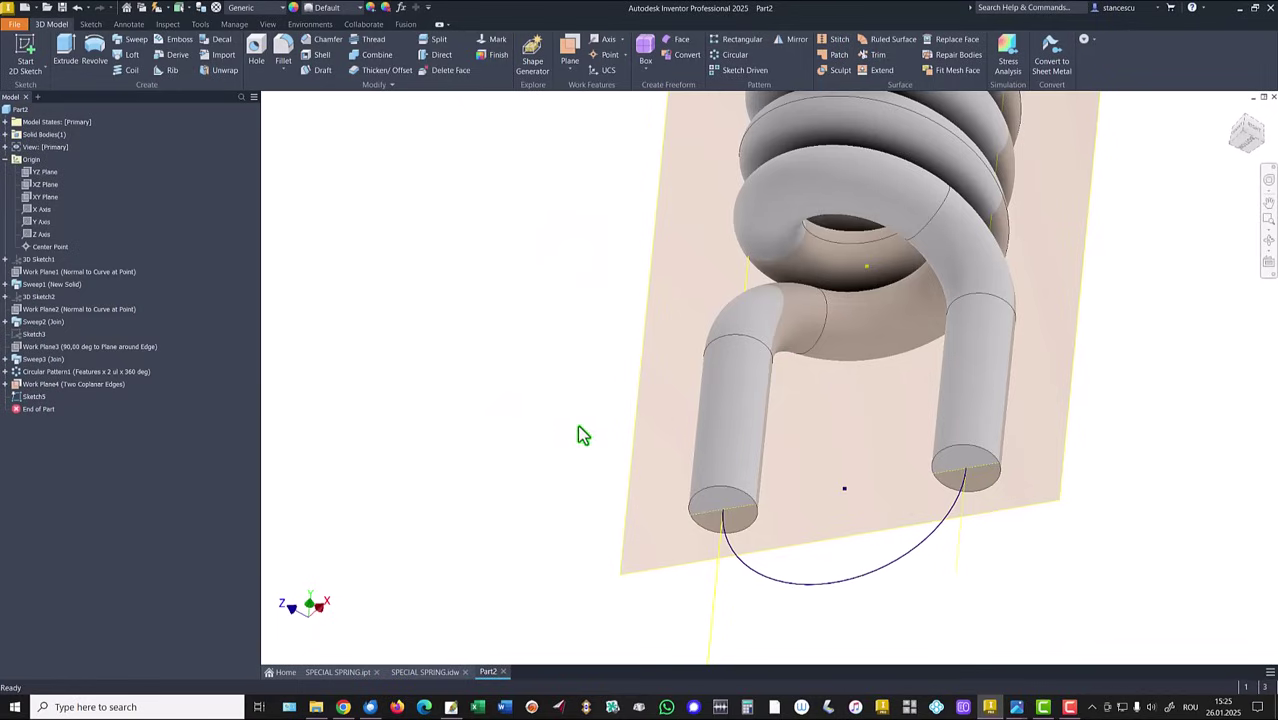
Step: Hide Work Plane4 and both work axes, Work Axis1 and Work Axis2
{"action": "right_click", "coordinate": [25, 385]}
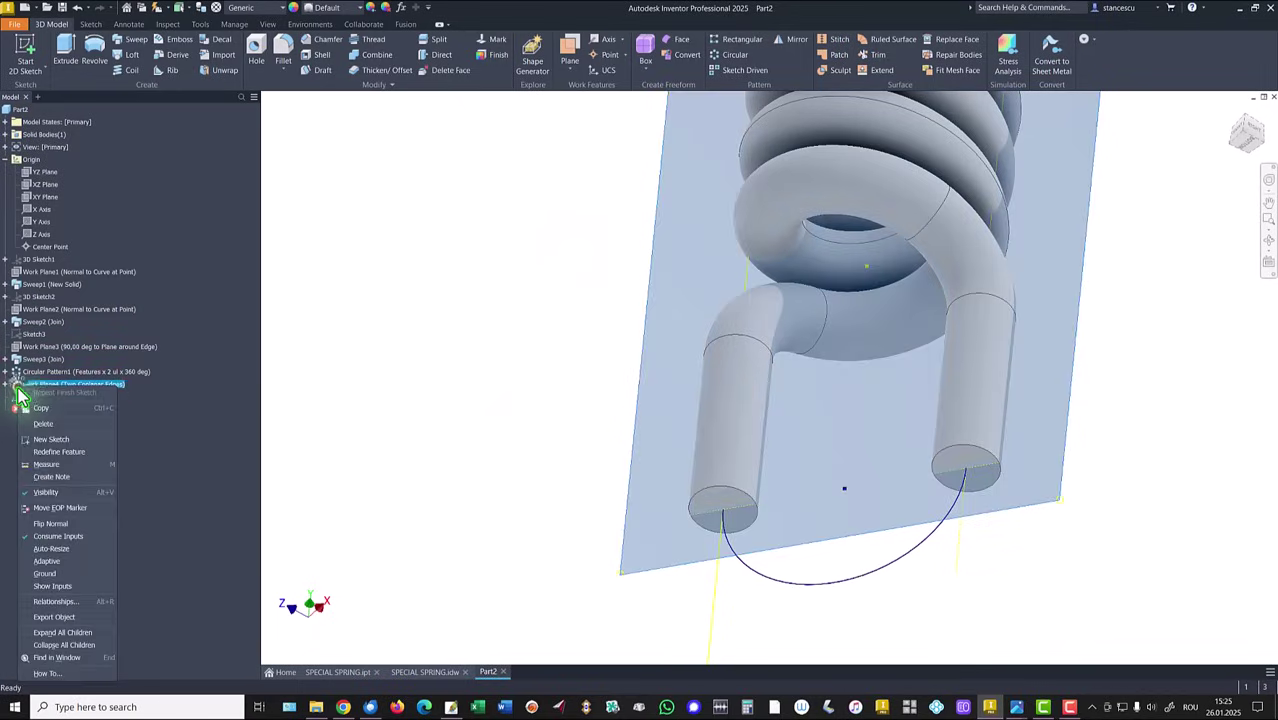
{"action": "left_click", "coordinate": [48, 492]}
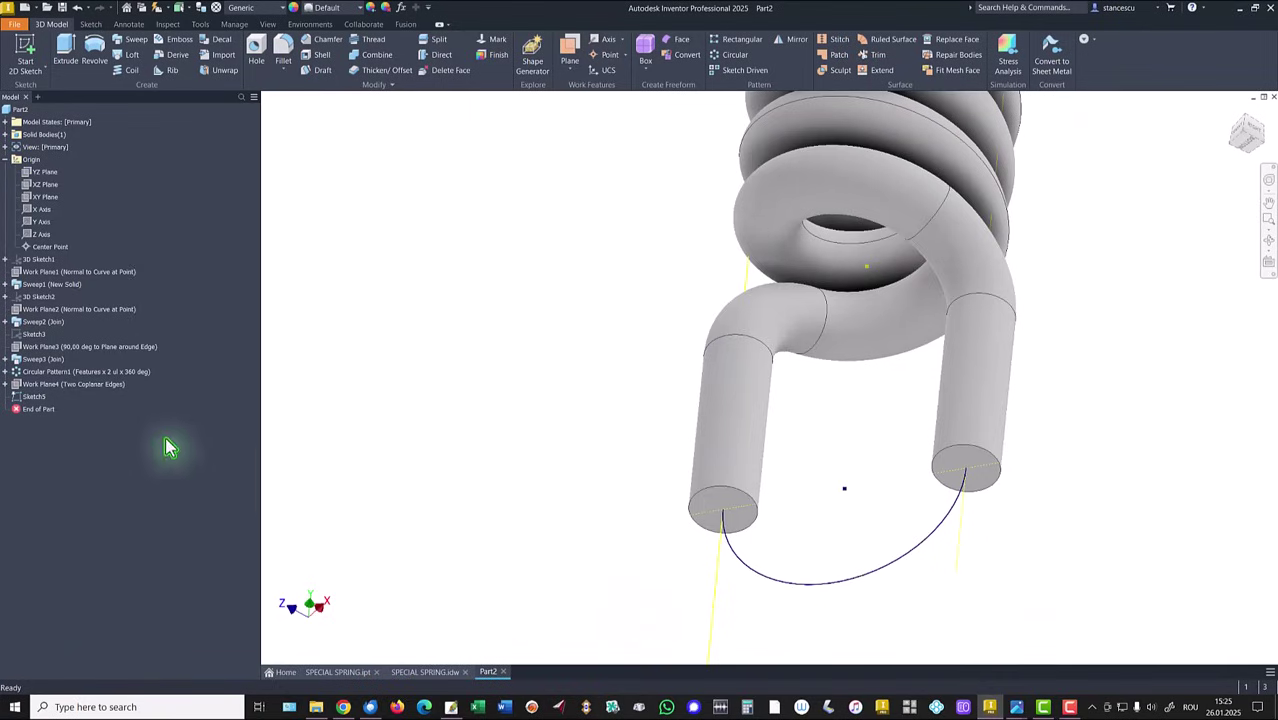
{"action": "left_click_drag", "start_coordinate": [8, 396], "coordinate": [35, 415]}
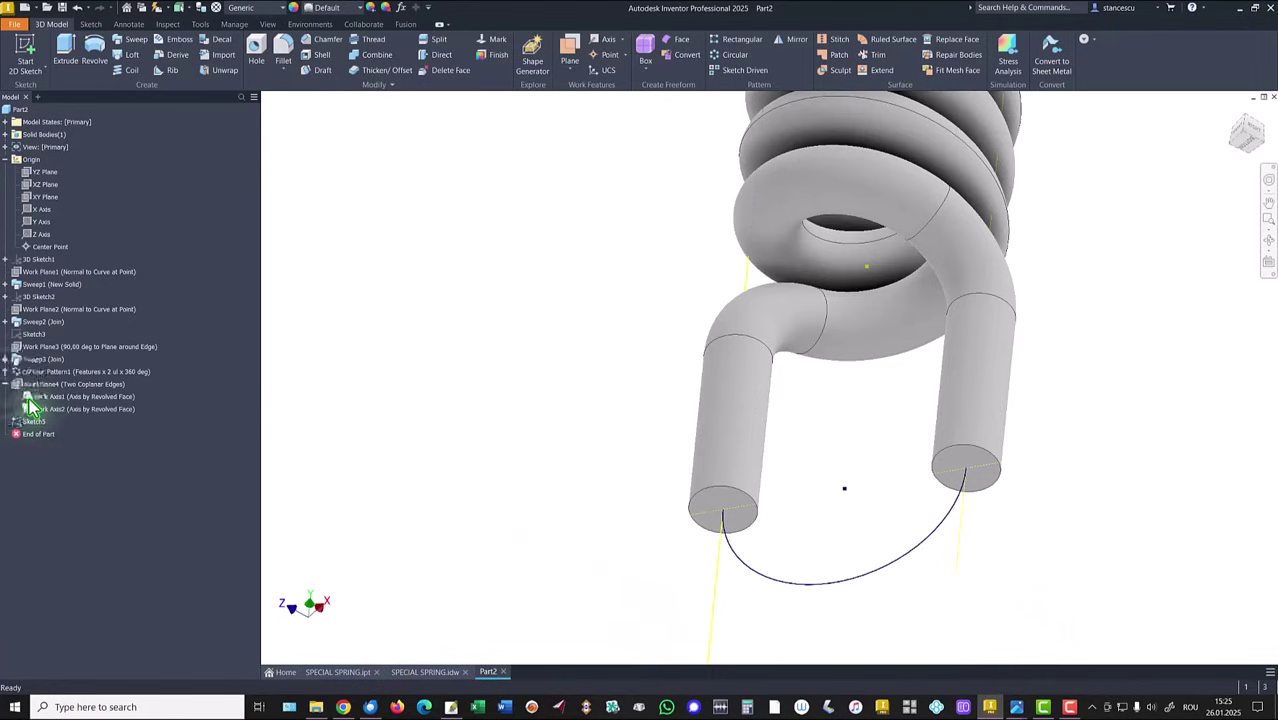
{"action": "left_click", "coordinate": [34, 409], "text": "ctrl"}
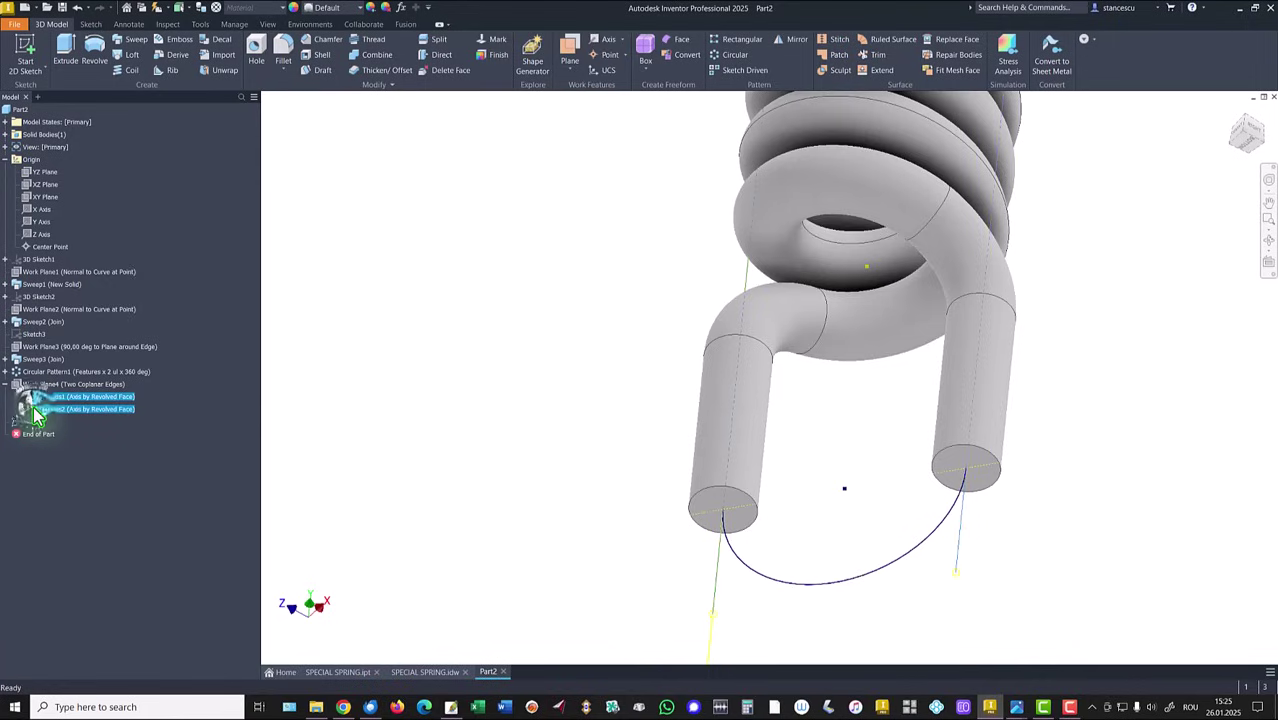
{"action": "right_click", "coordinate": [35, 410]}
{"action": "left_click", "coordinate": [78, 490]}
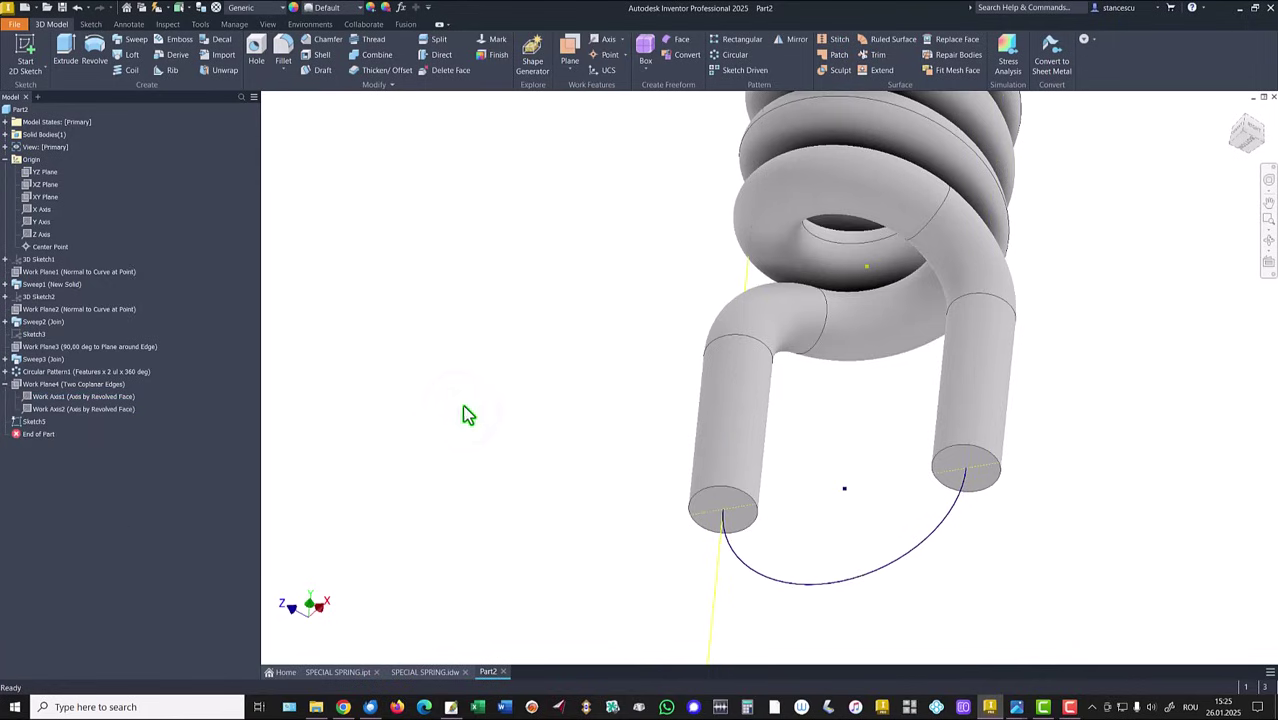
Step: Create Work Plane5 on the left leg's end face at 0 mm offset
{"action": "left_click", "coordinate": [569, 48]}
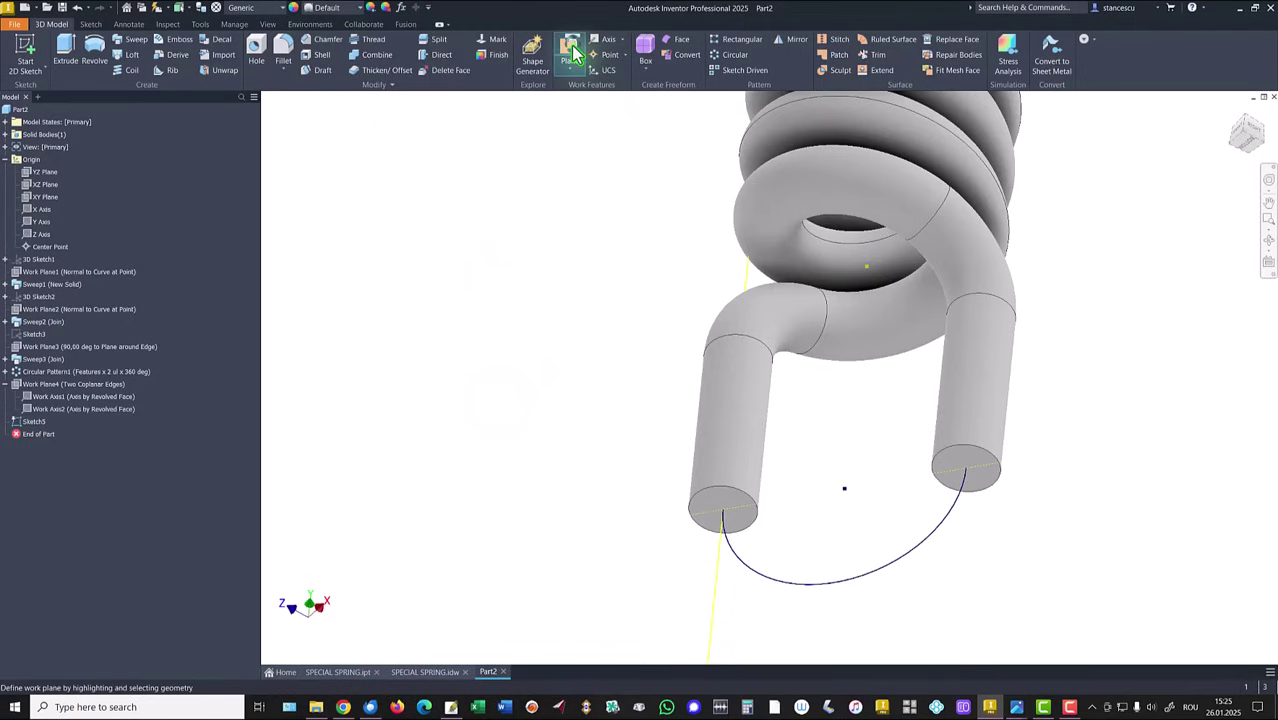
{"action": "left_click", "coordinate": [700, 522]}
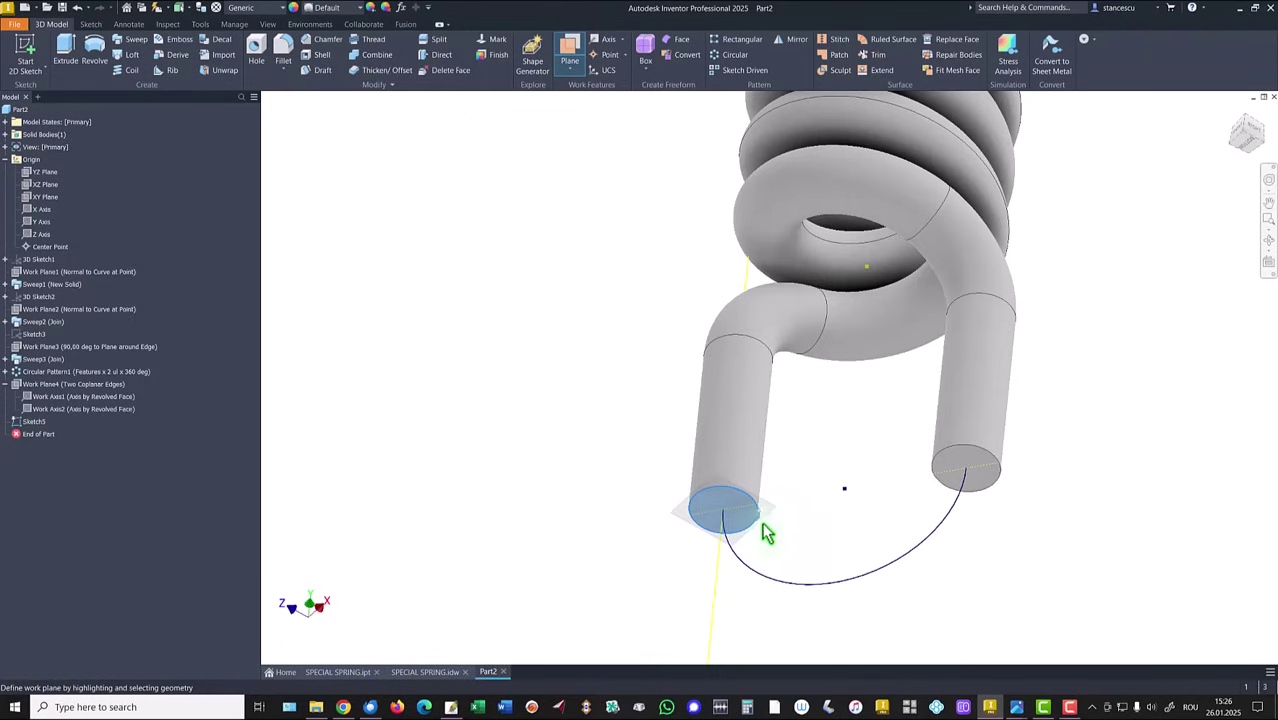
{"action": "left_click", "coordinate": [763, 533]}
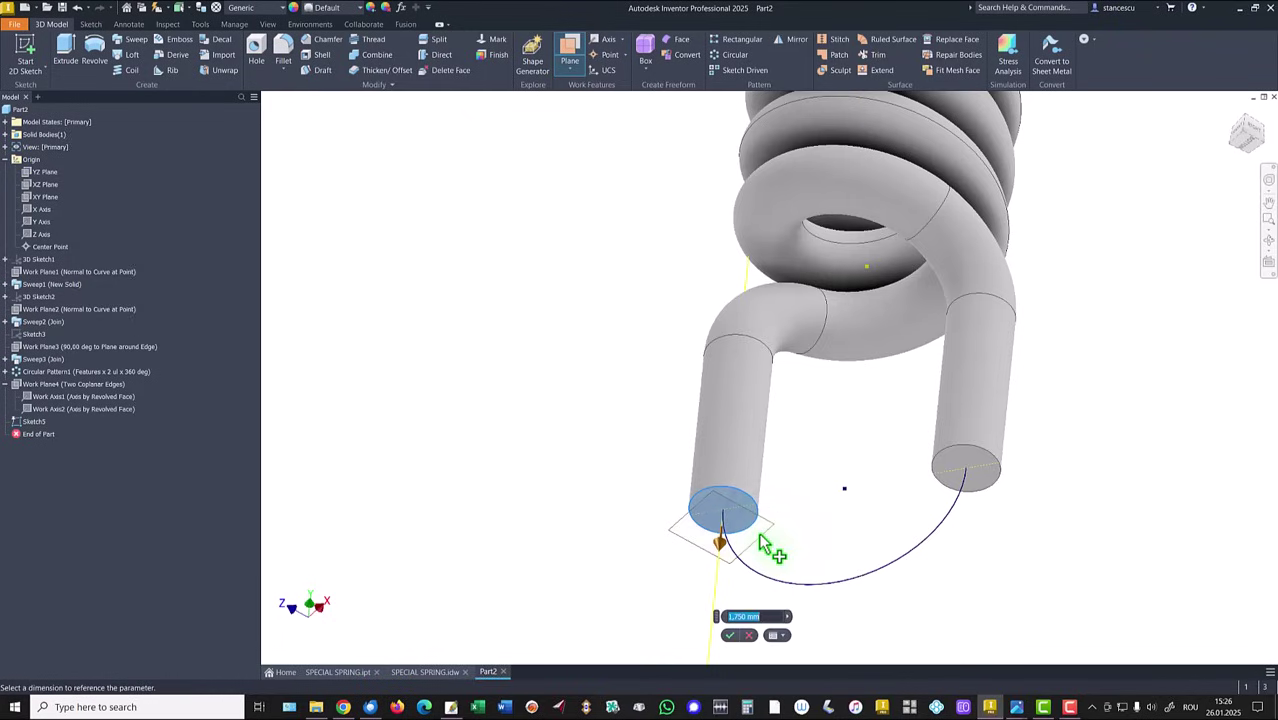
{"action": "type", "text": "0"}
{"action": "key", "text": "Return"}
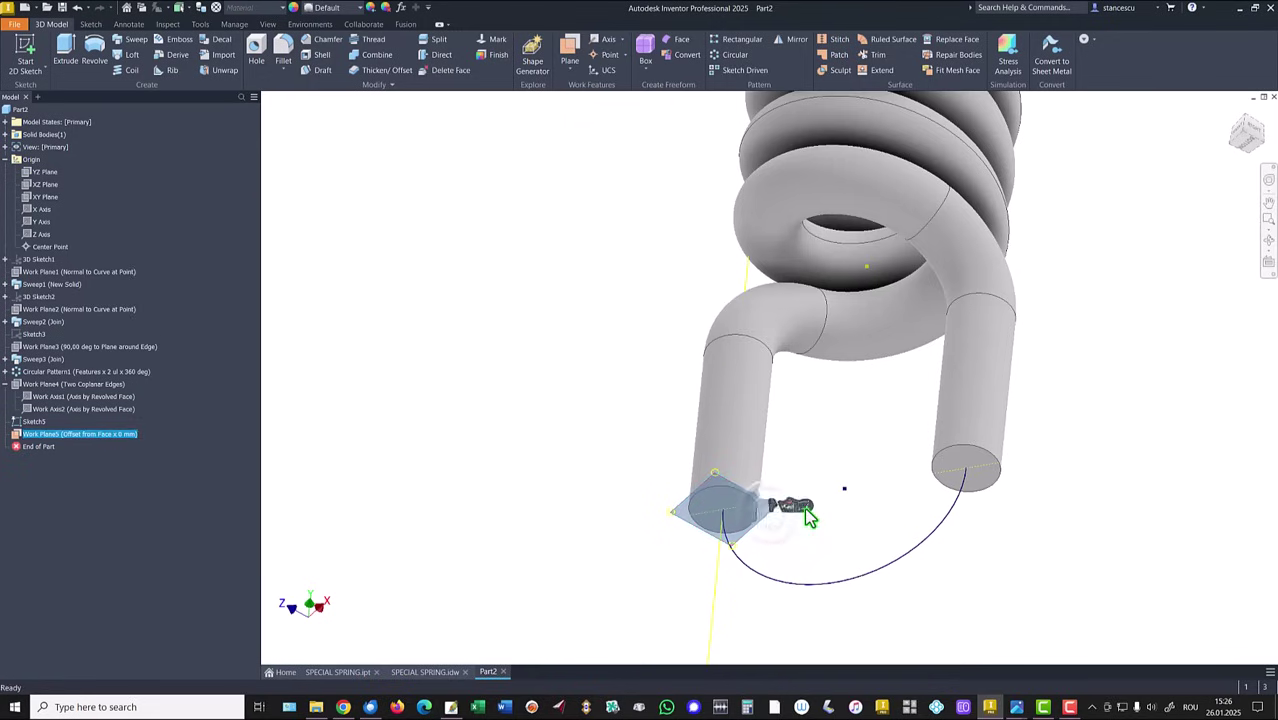
Step: Sketch on Work Plane5, projecting the leg's end circle, then finish the sketch
{"action": "left_click", "coordinate": [810, 517]}
{"action": "key", "text": "s"}
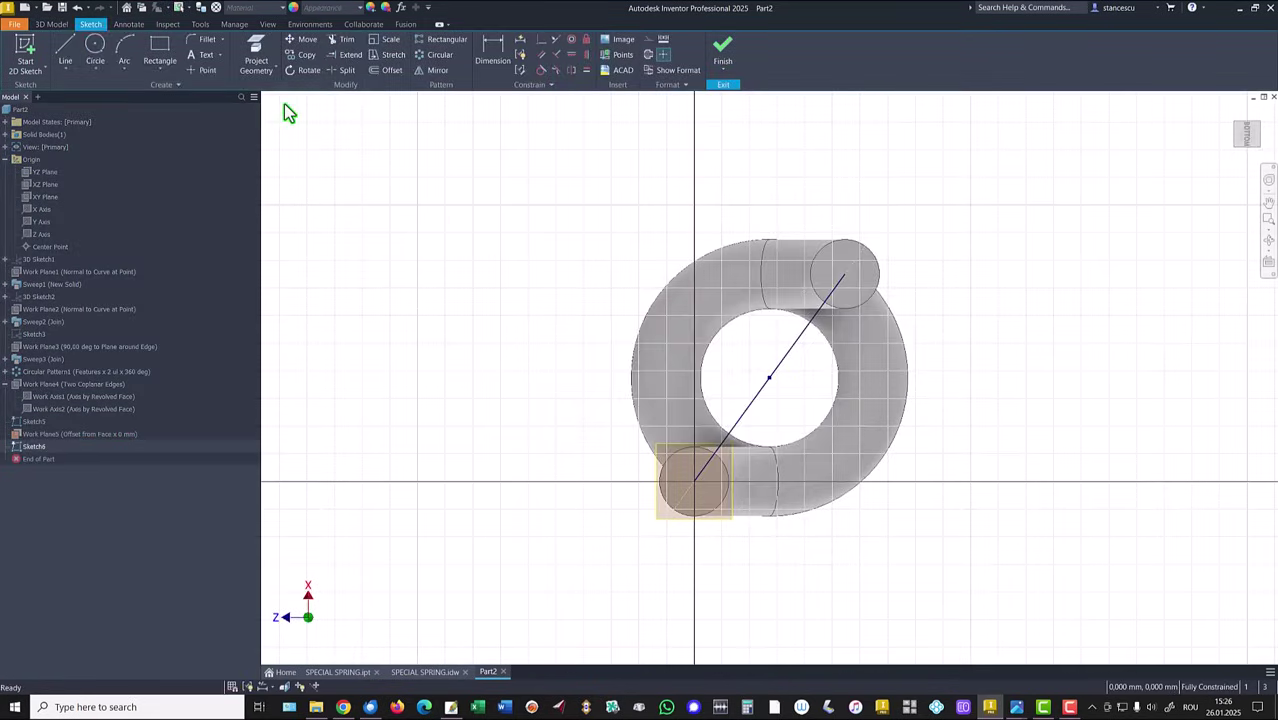
{"action": "left_click", "coordinate": [265, 46]}
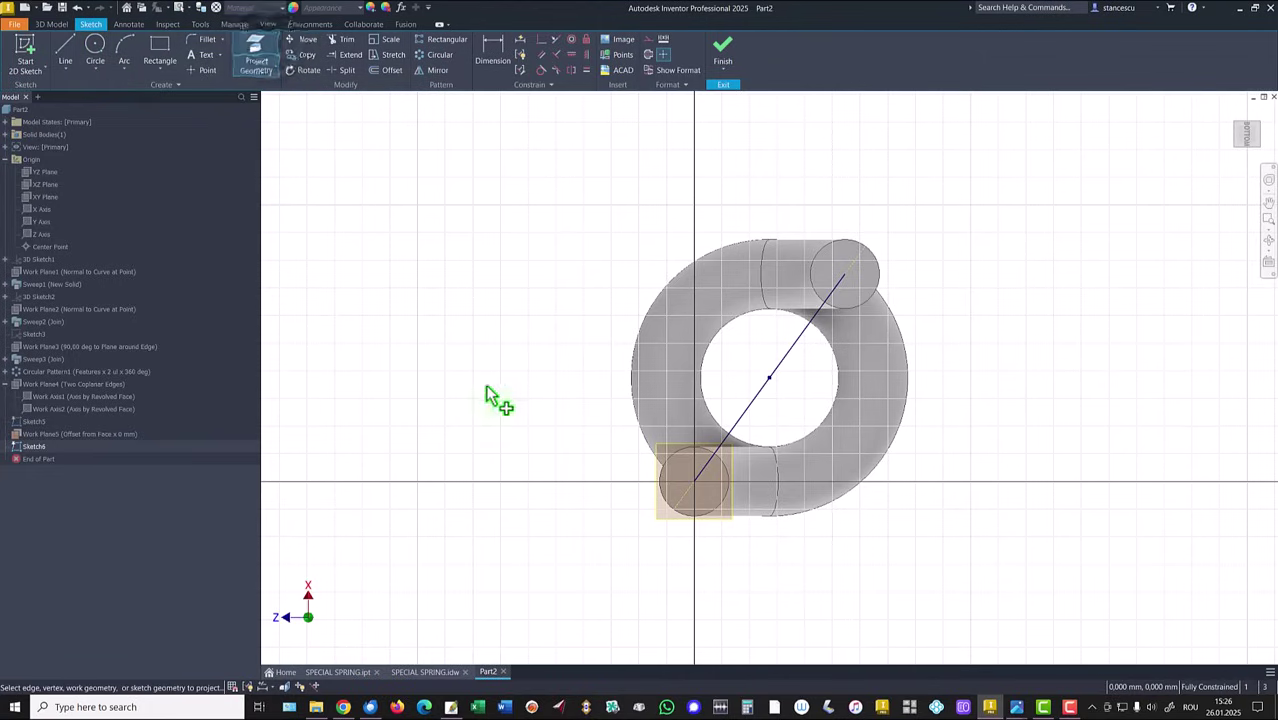
{"action": "left_click", "coordinate": [666, 480]}
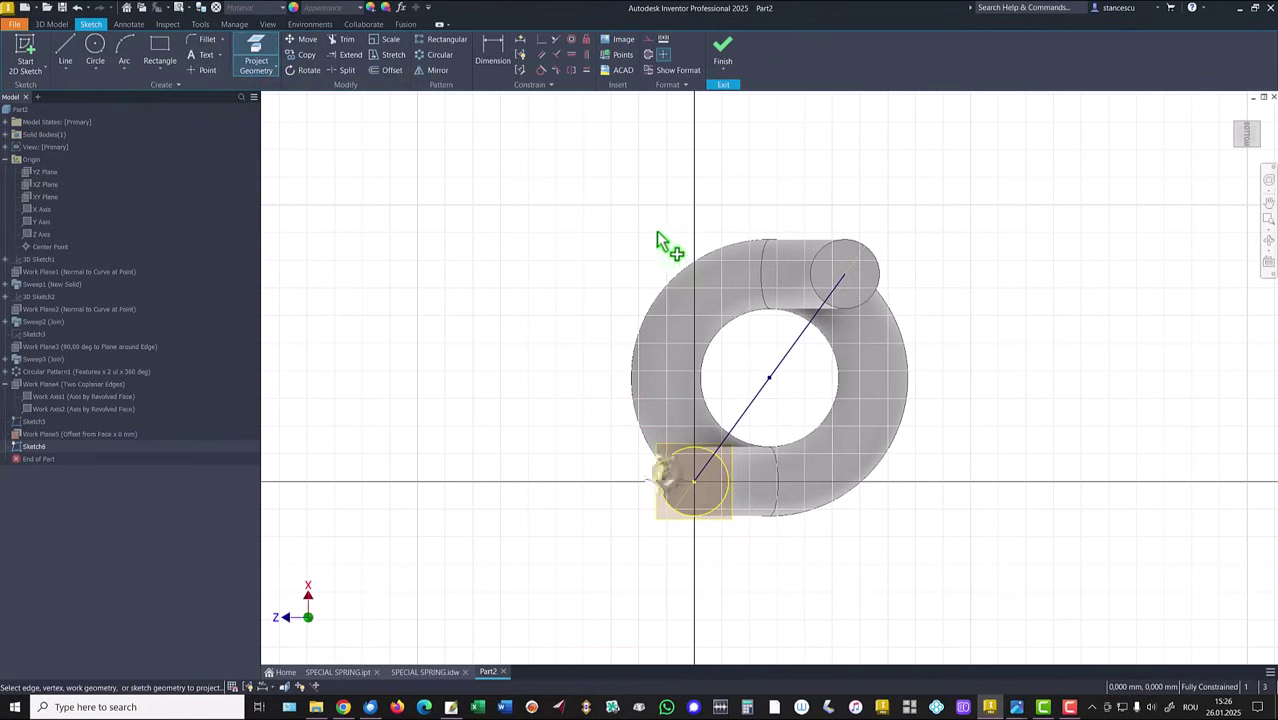
{"action": "left_click", "coordinate": [722, 48]}
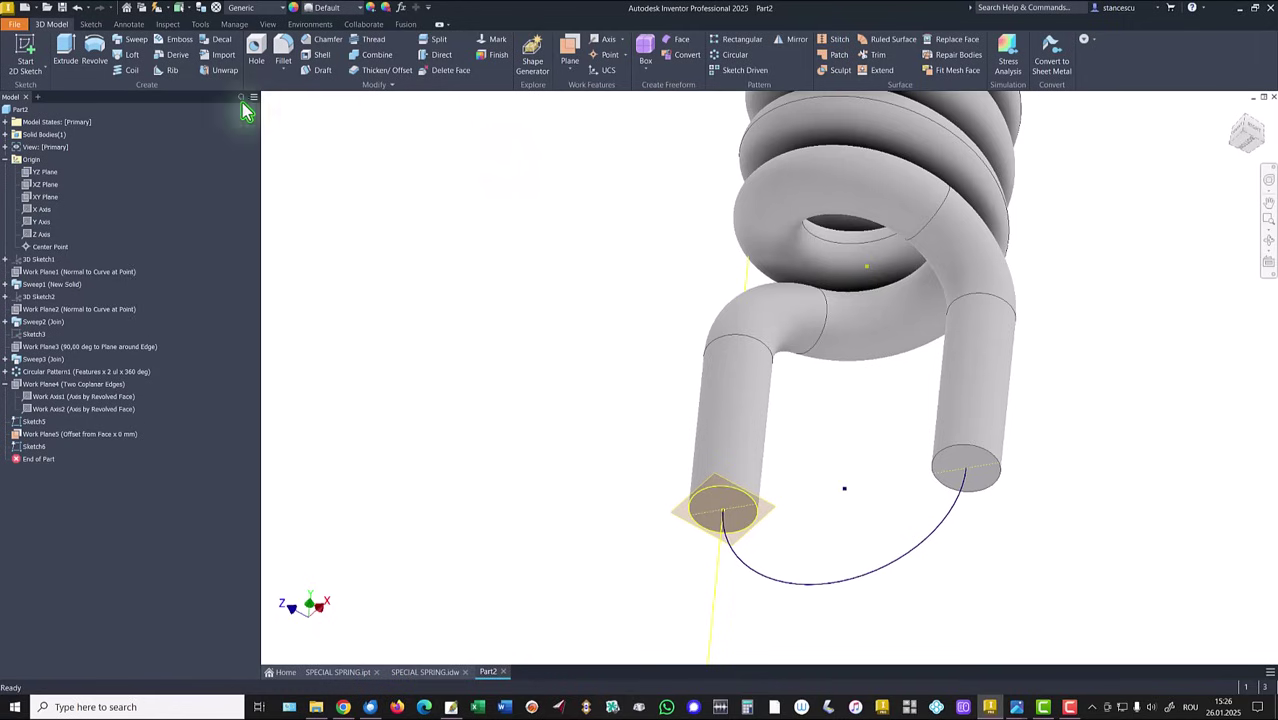
Step: Sweep the leg's end circle along the arc to join both legs into a loop hook
{"action": "left_click", "coordinate": [131, 40]}
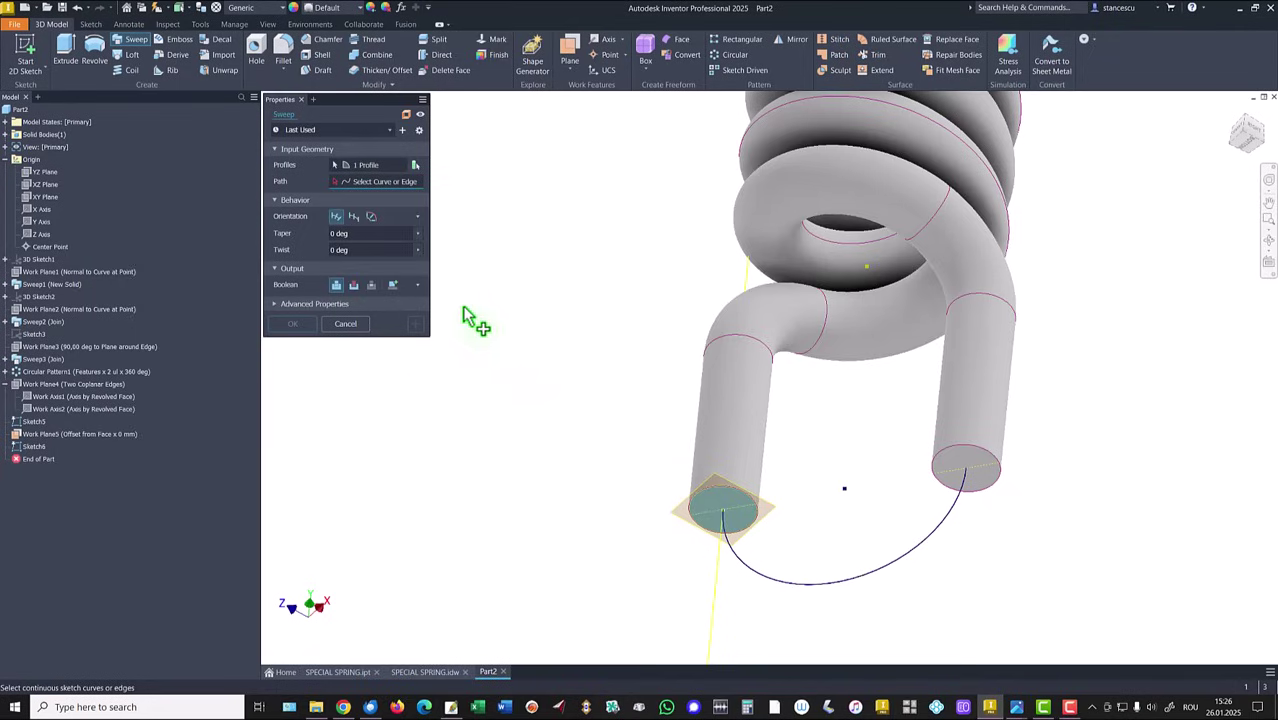
{"action": "left_click", "coordinate": [785, 588]}
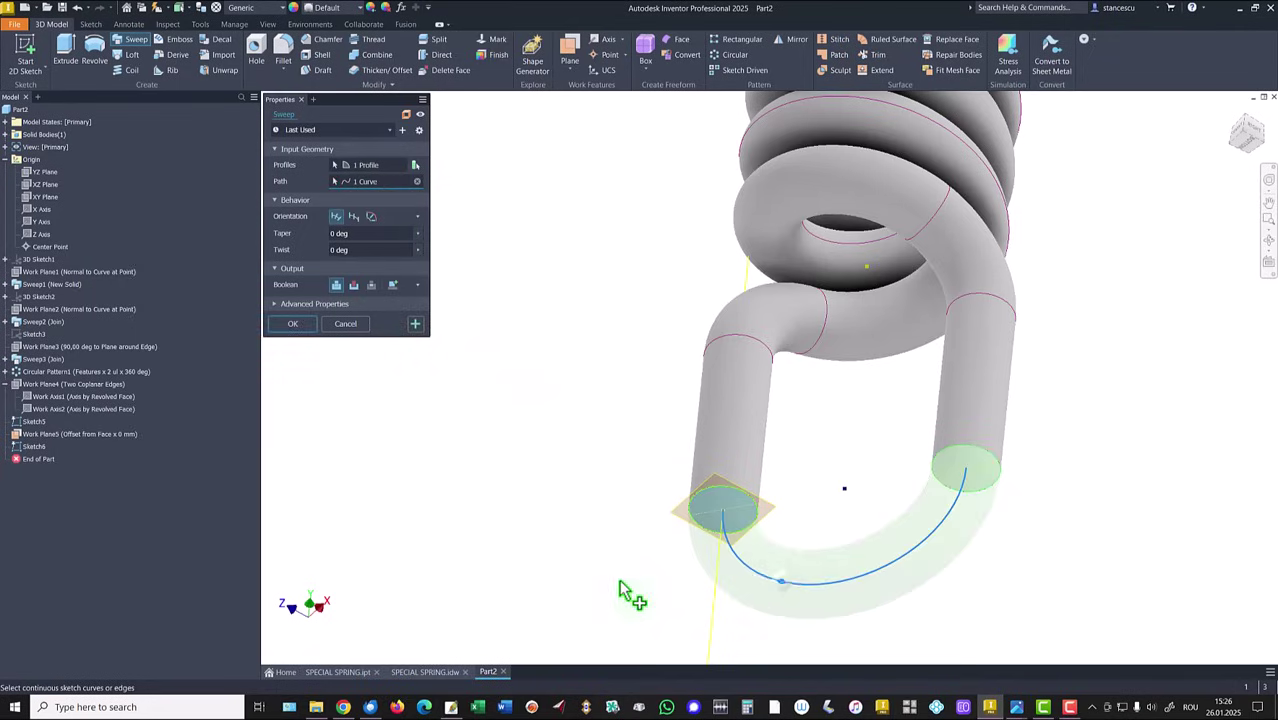
{"action": "left_click", "coordinate": [310, 330]}
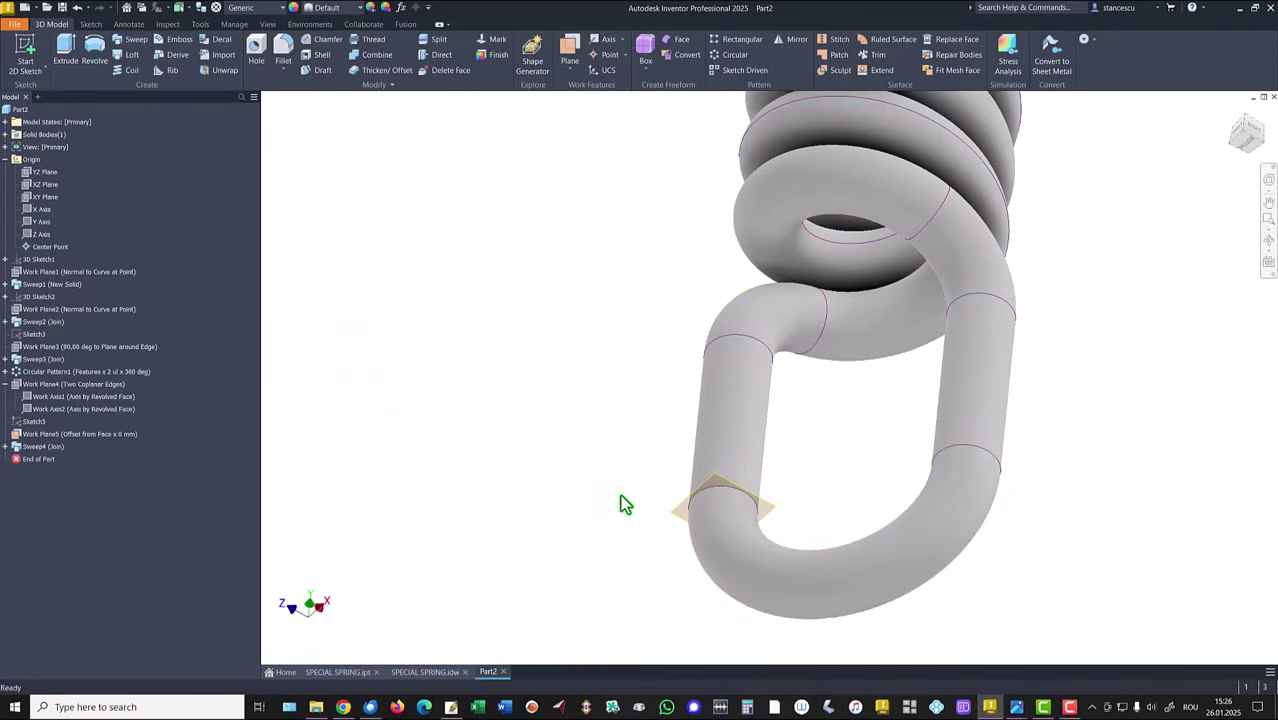
Step: Hide Work Plane5 and return to the home view
{"action": "left_click", "coordinate": [670, 518]}
{"action": "right_click", "coordinate": [672, 520]}
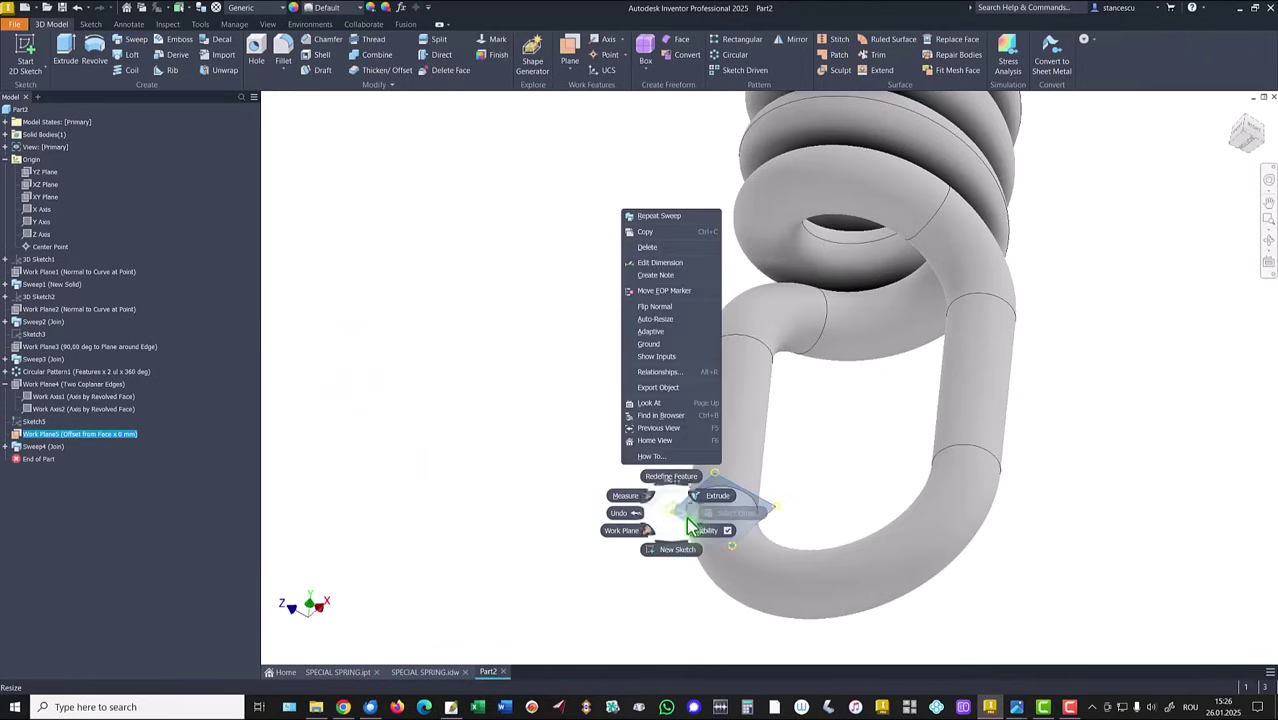
{"action": "left_click", "coordinate": [704, 530]}
{"action": "middle_click_drag", "start_coordinate": [530, 495], "coordinate": [537, 497], "text": "shift"}
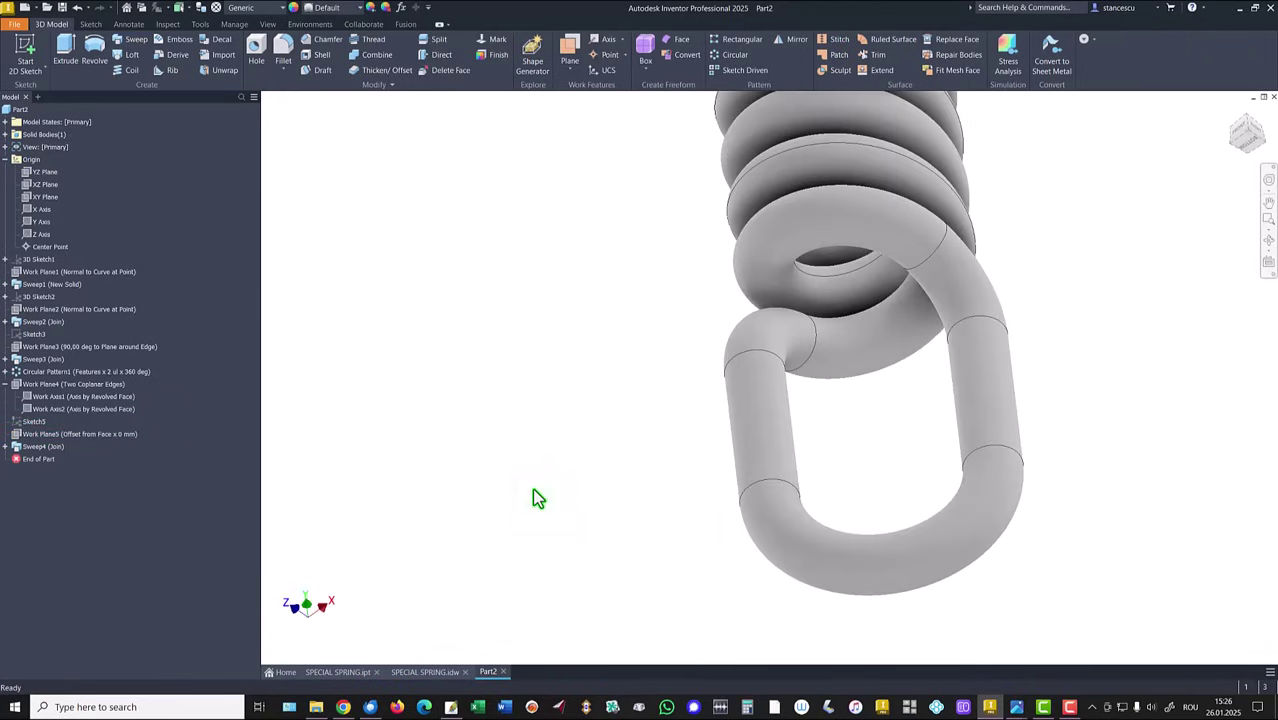
{"action": "key", "text": "F6"}
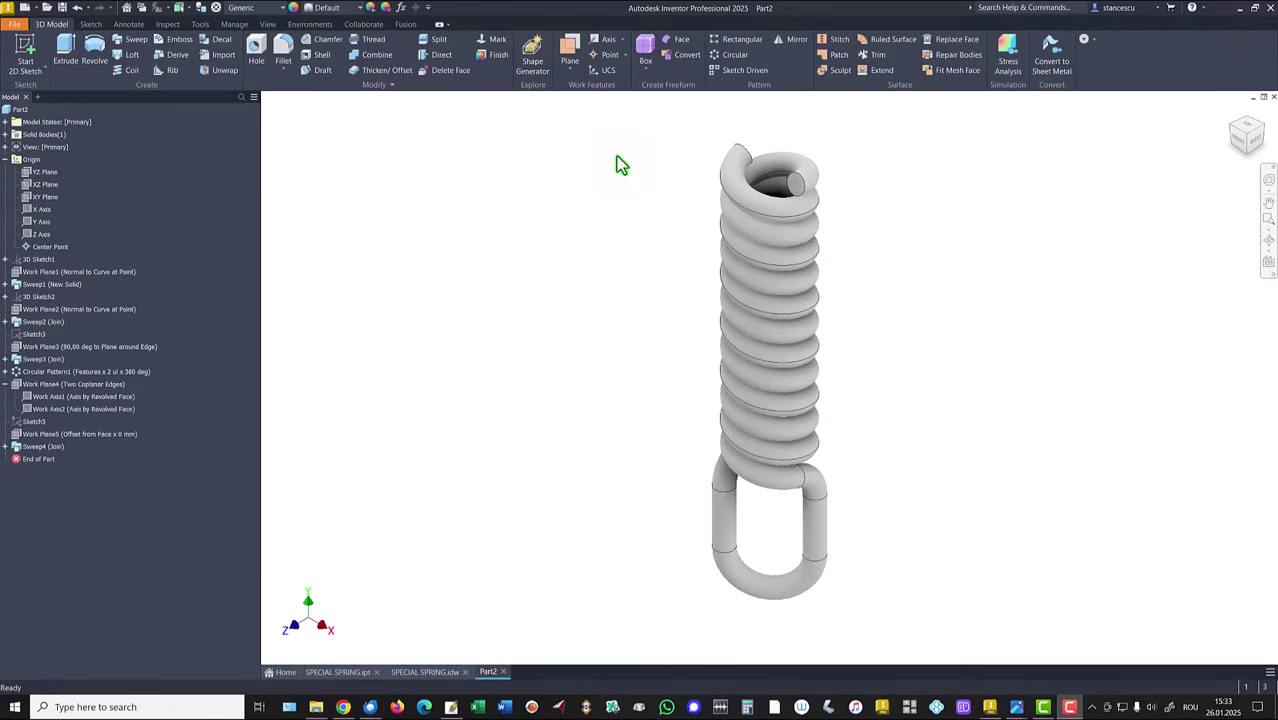
{"action": "left_click", "coordinate": [6, 385]}
{"action": "mouse_move", "coordinate": [425, 672]}
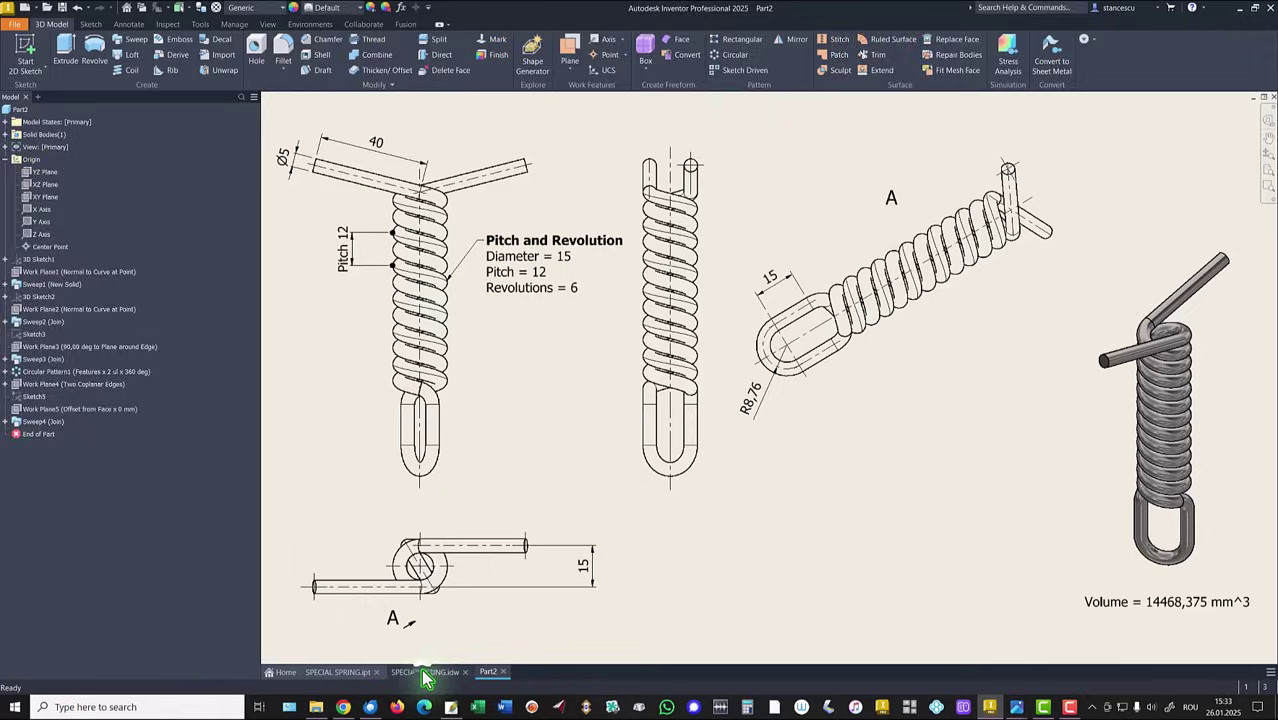
{"action": "left_click", "coordinate": [425, 674]}
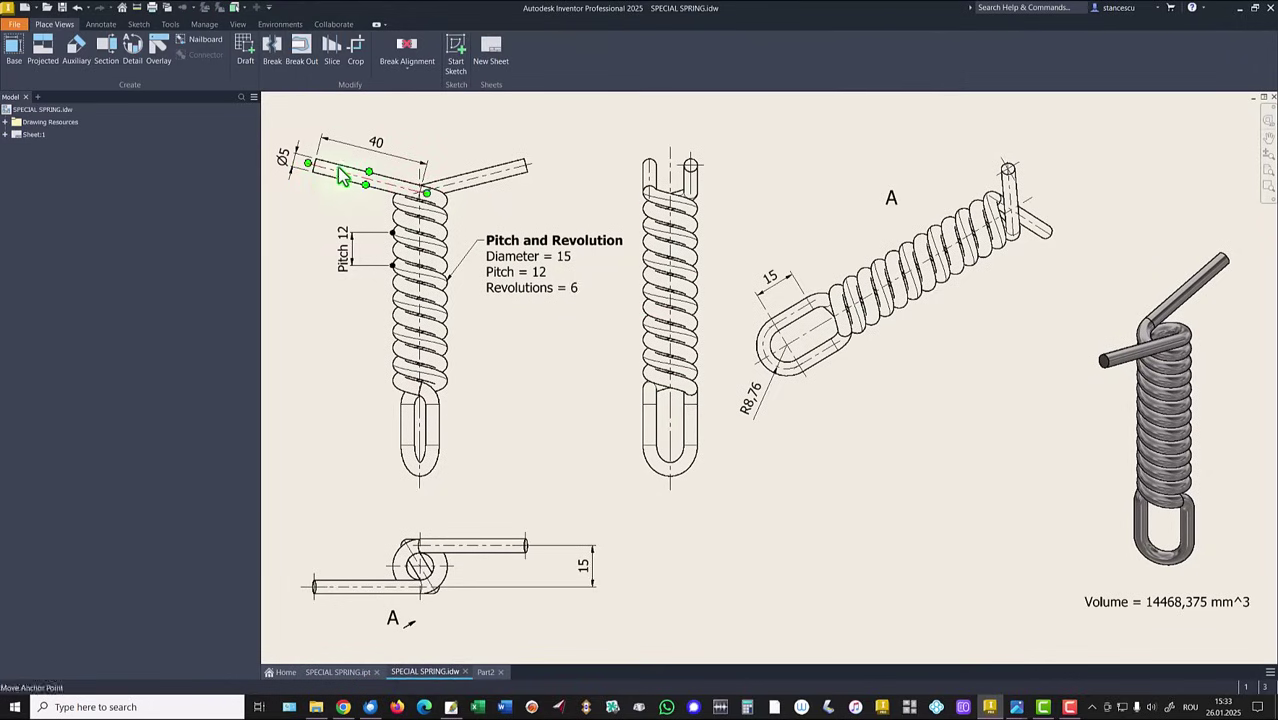
{"action": "left_click", "coordinate": [407, 185]}
{"action": "left_click", "coordinate": [375, 150]}
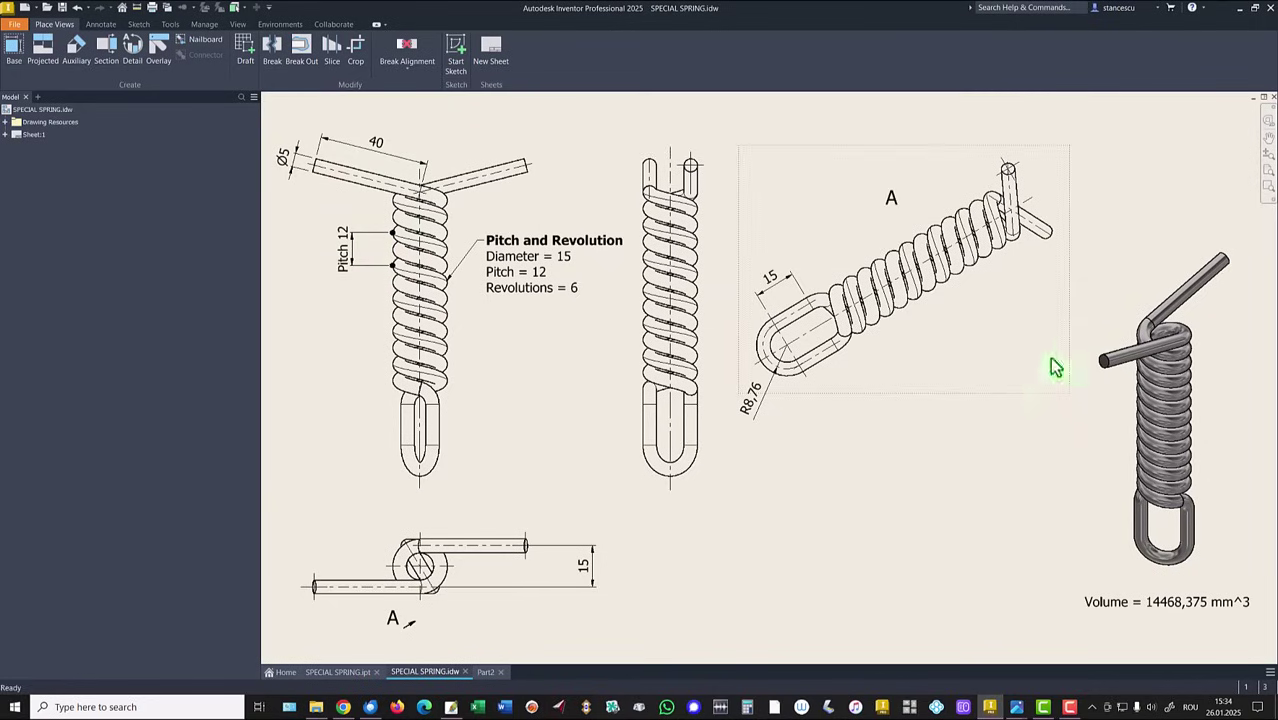
{"action": "left_click", "coordinate": [813, 505]}
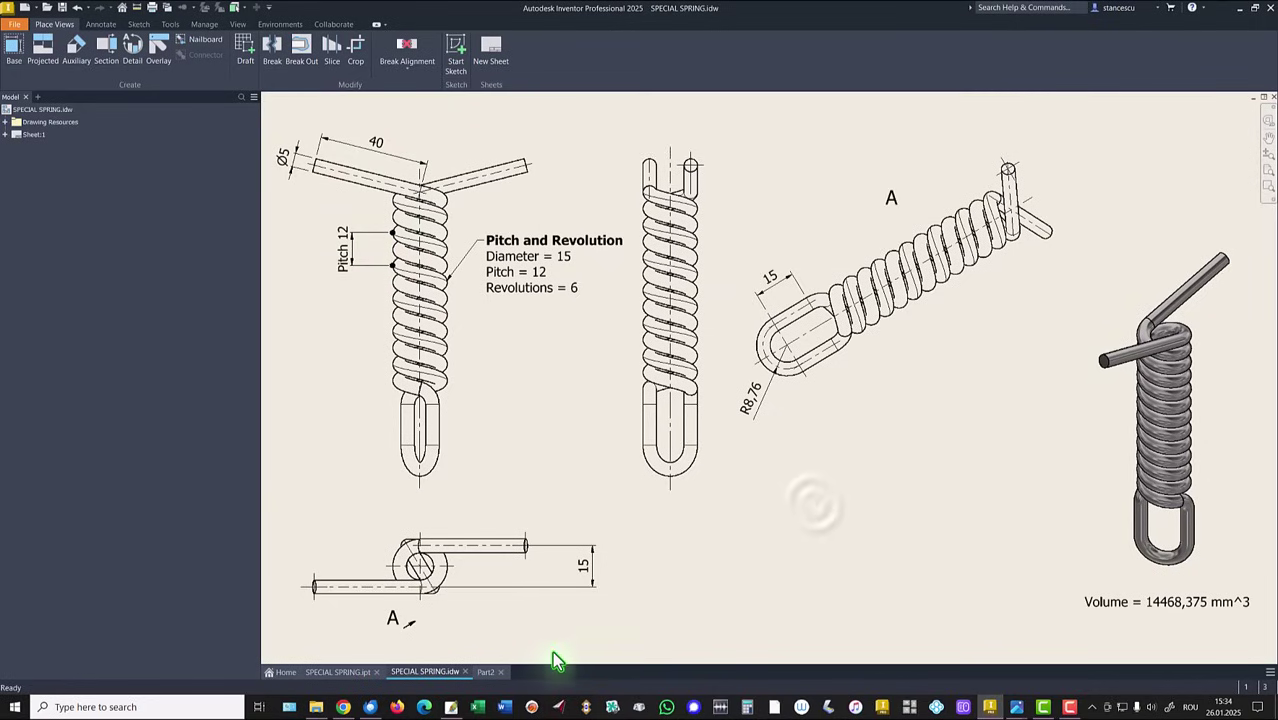
{"action": "left_click", "coordinate": [485, 672]}
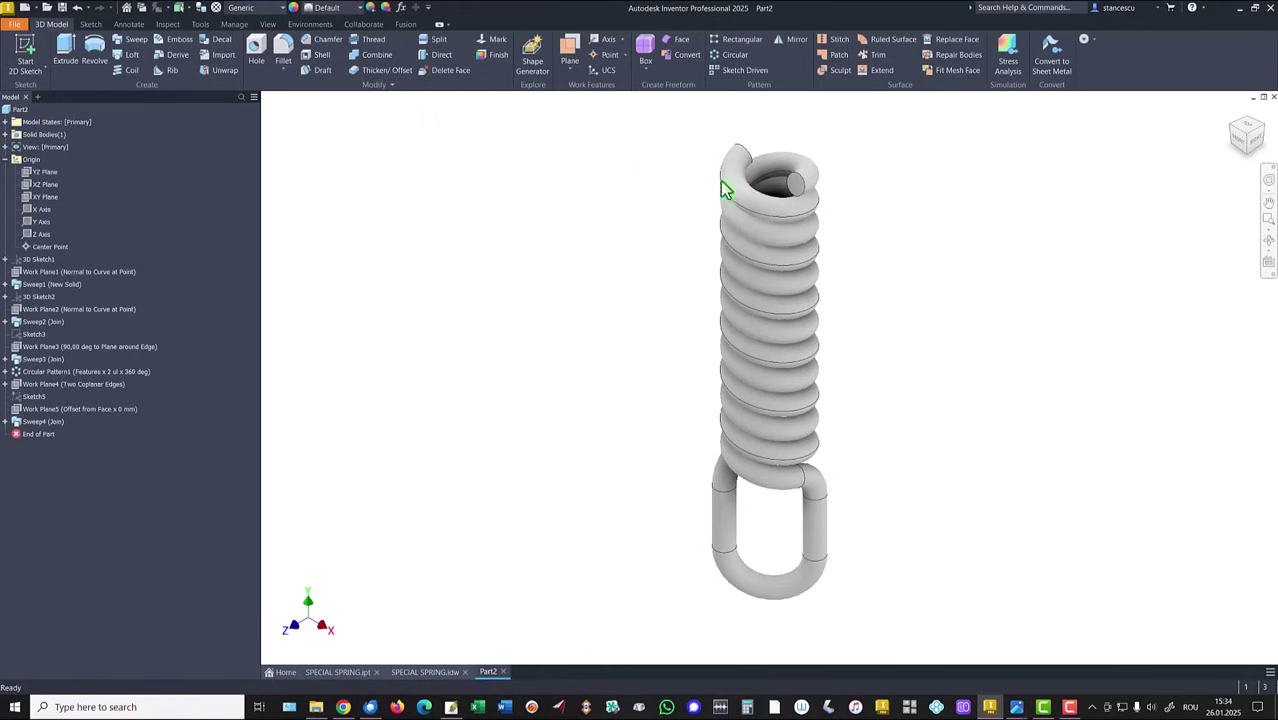
Step: Sketch on the top wire end face, project its end, and extrude it 40 mm as a leg
{"action": "left_click", "coordinate": [796, 188]}
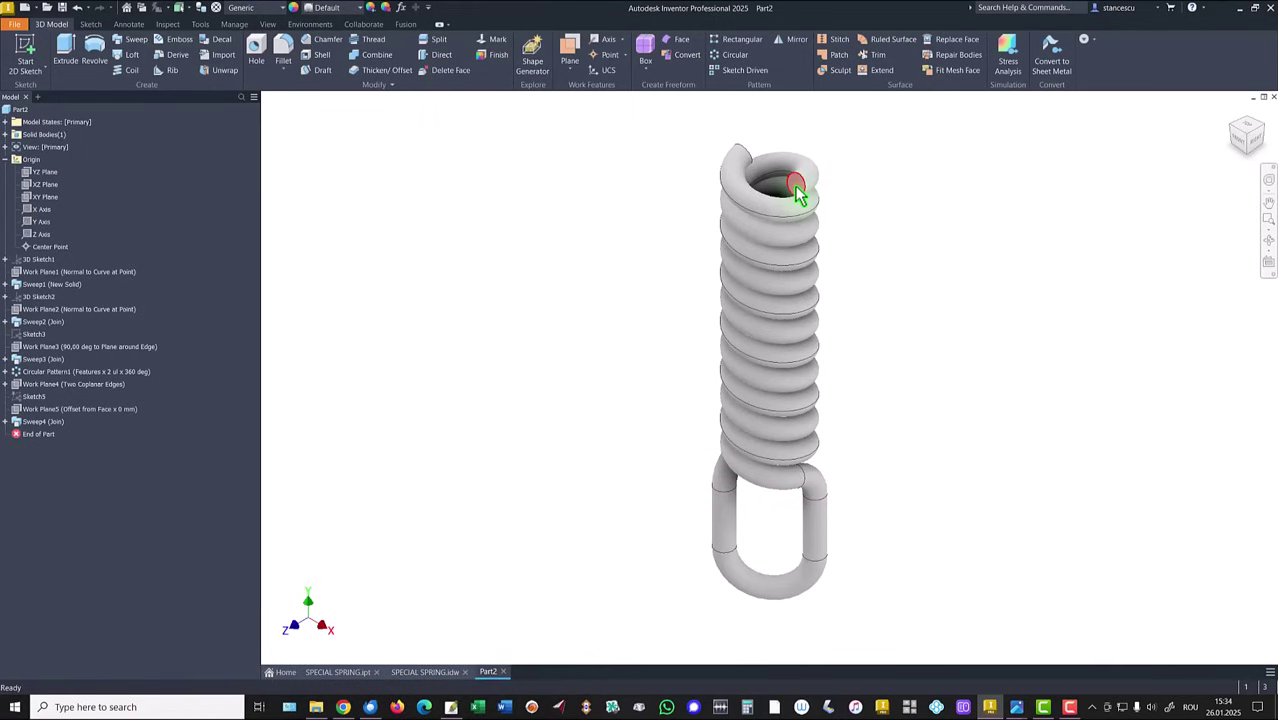
{"action": "left_click", "coordinate": [830, 180]}
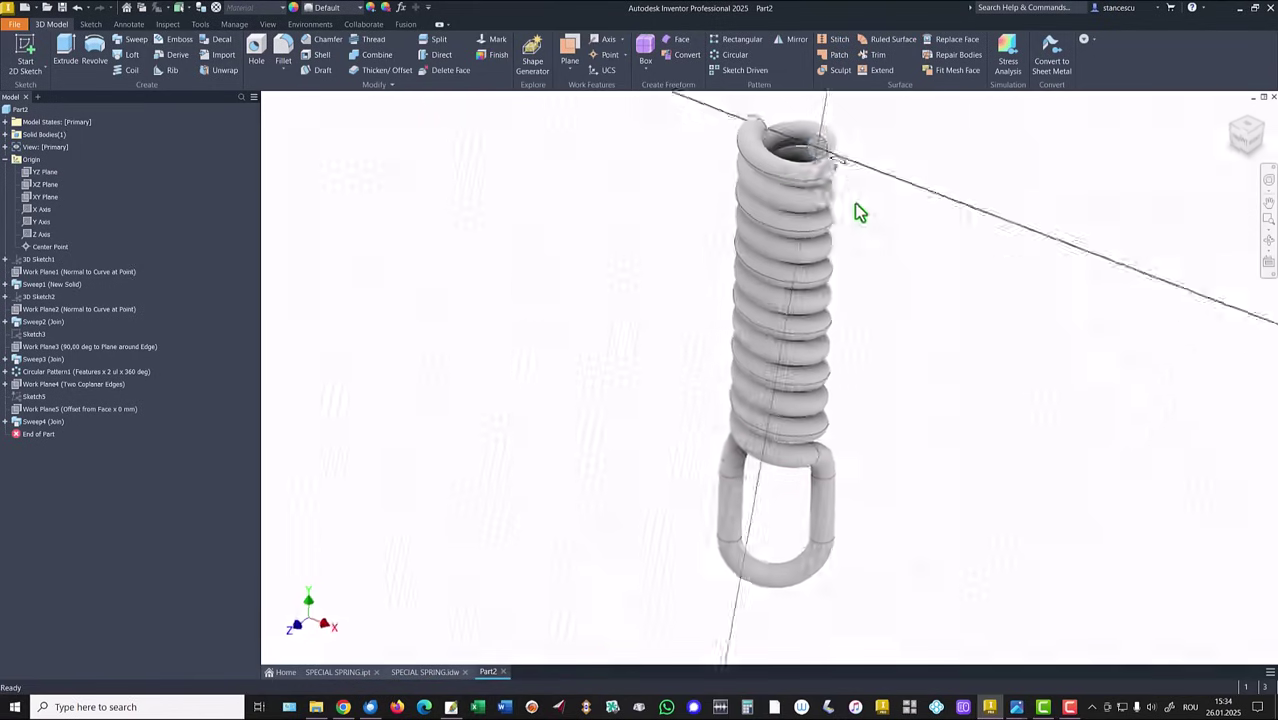
{"action": "key", "text": "Home"}
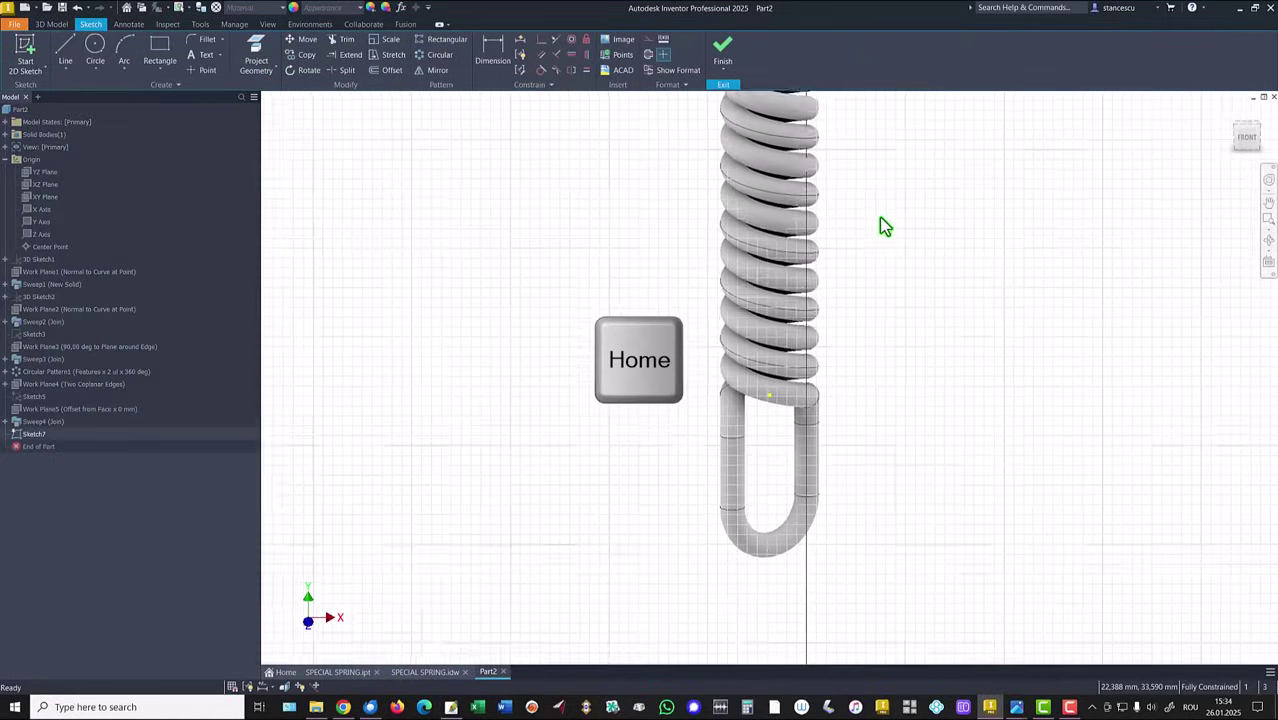
{"action": "left_click", "coordinate": [256, 52]}
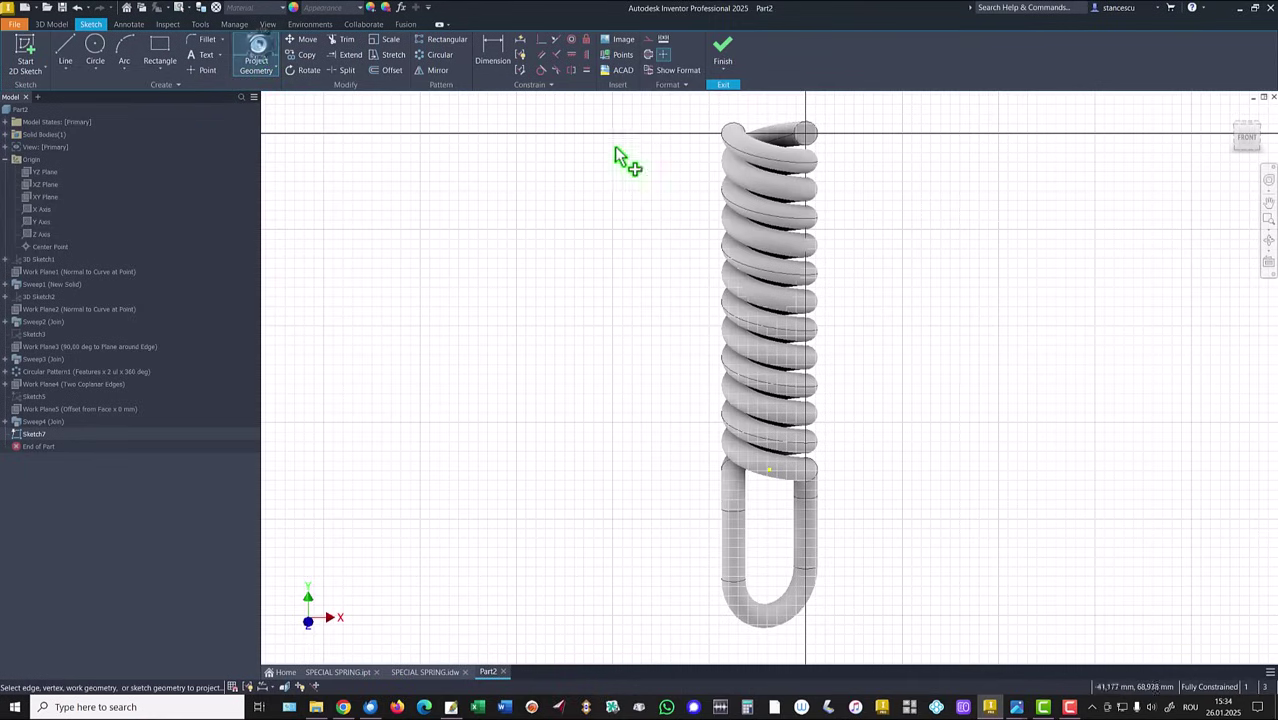
{"action": "left_click", "coordinate": [816, 138]}
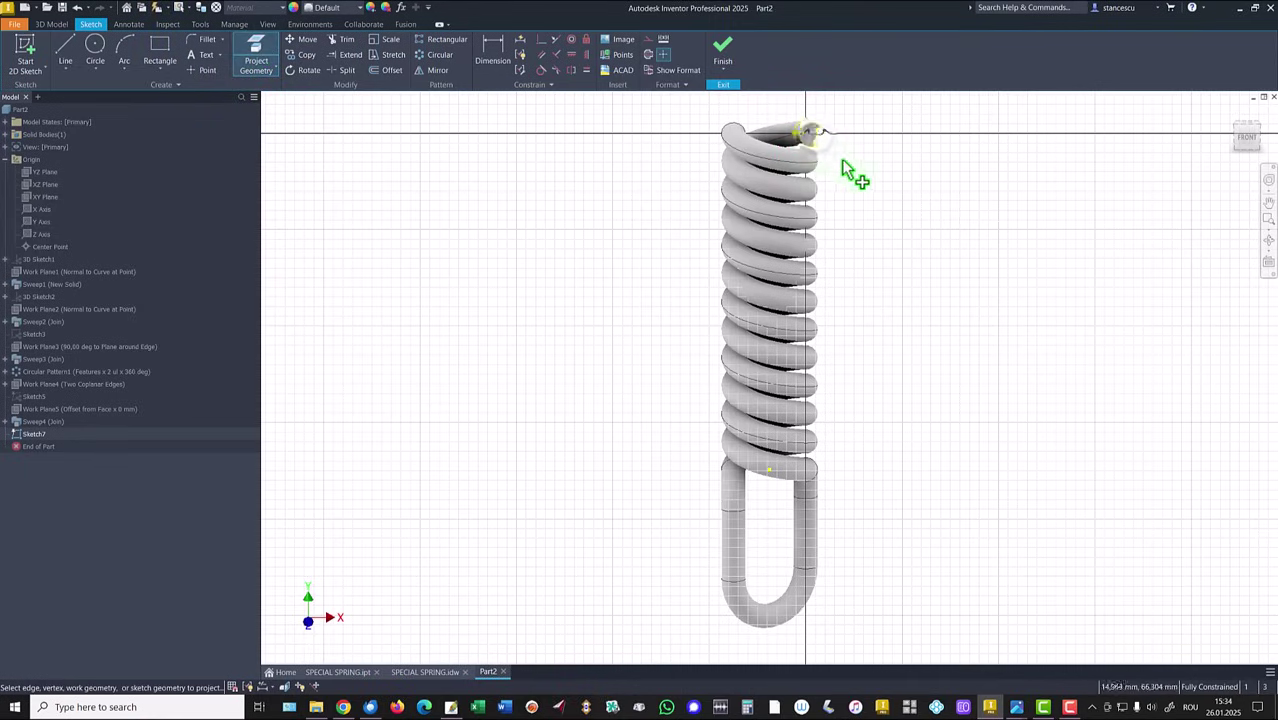
{"action": "left_click", "coordinate": [722, 46]}
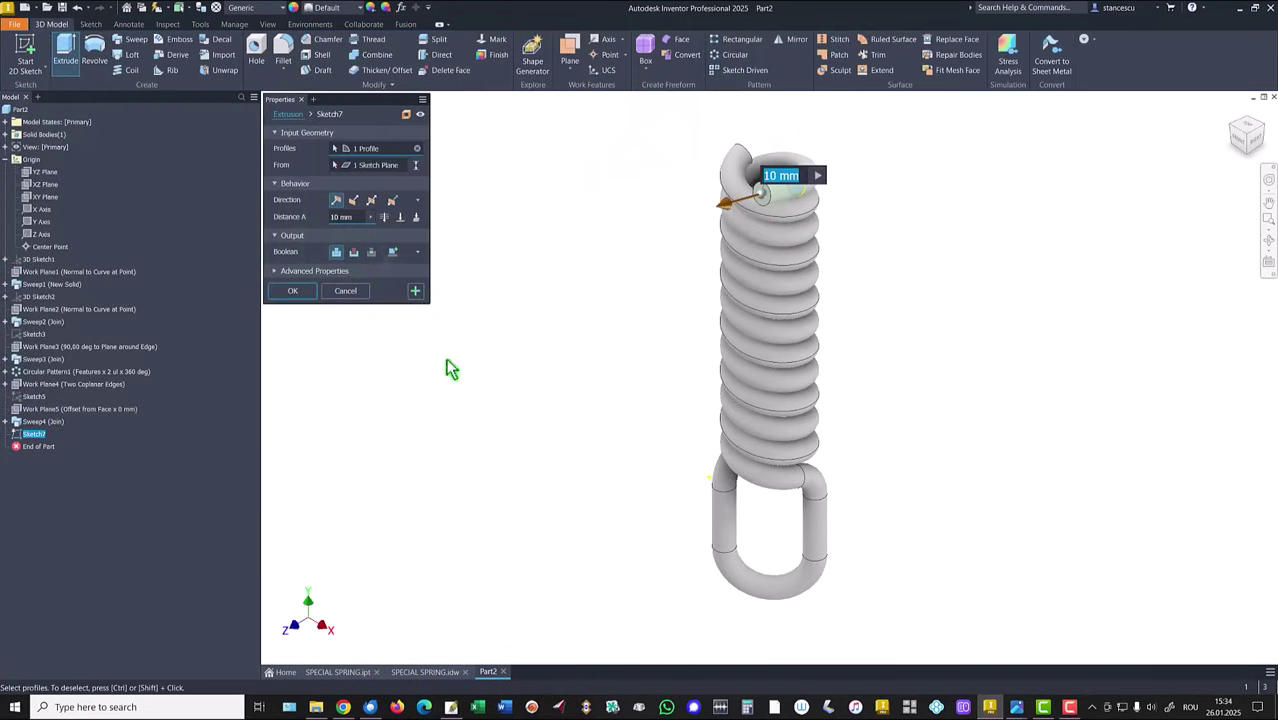
{"action": "type", "text": "40"}
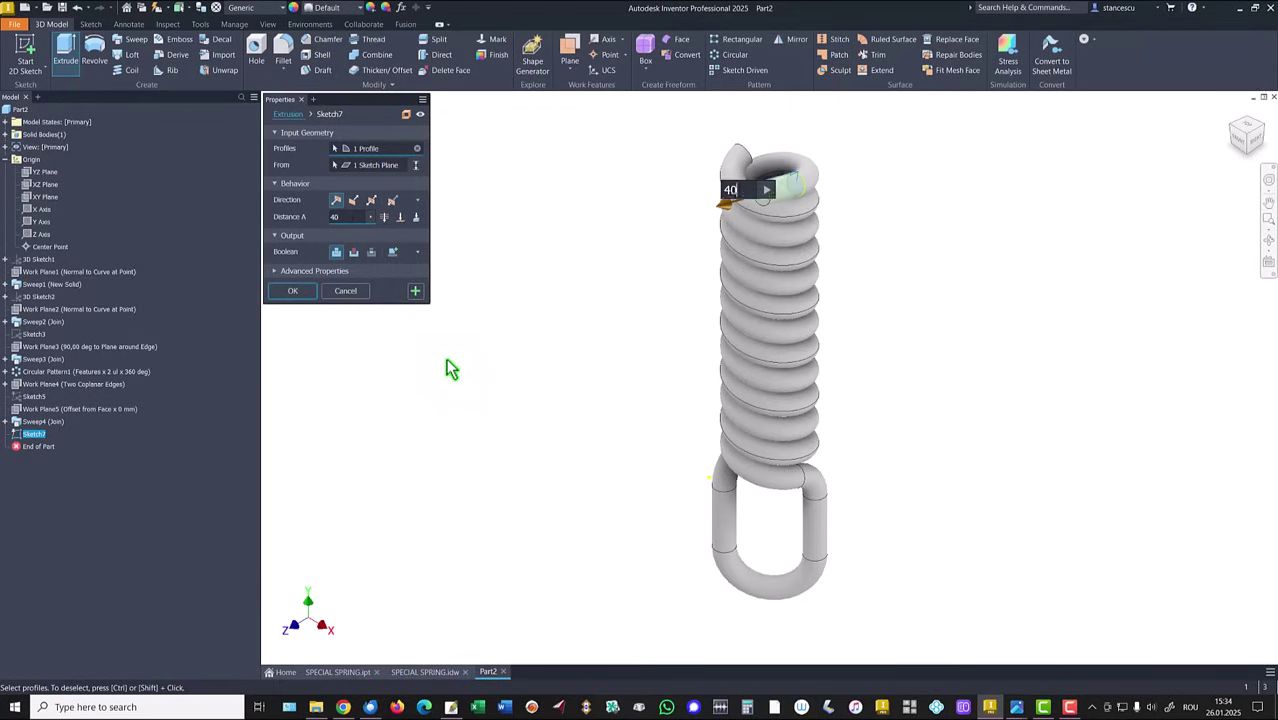
{"action": "left_click", "coordinate": [290, 292]}
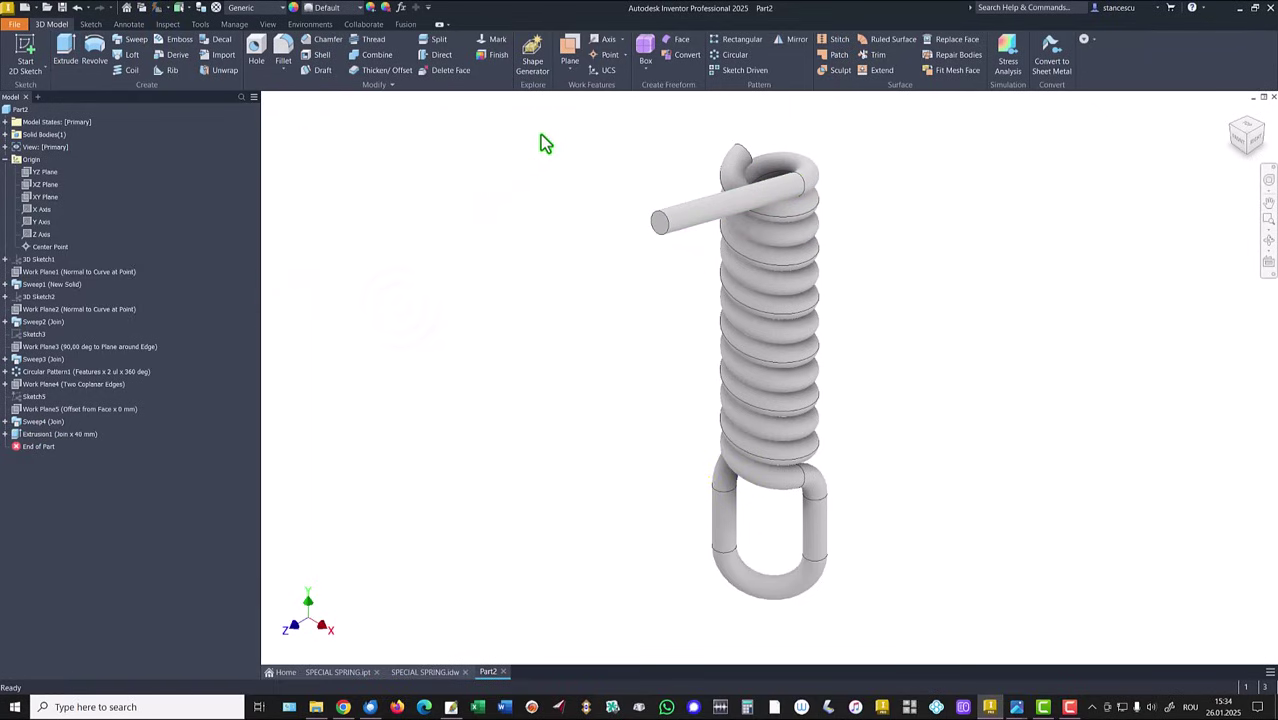
Step: Circular-pattern Extrusion1 around the Y Axis over 360° to add a second top leg
{"action": "left_click", "coordinate": [728, 56]}
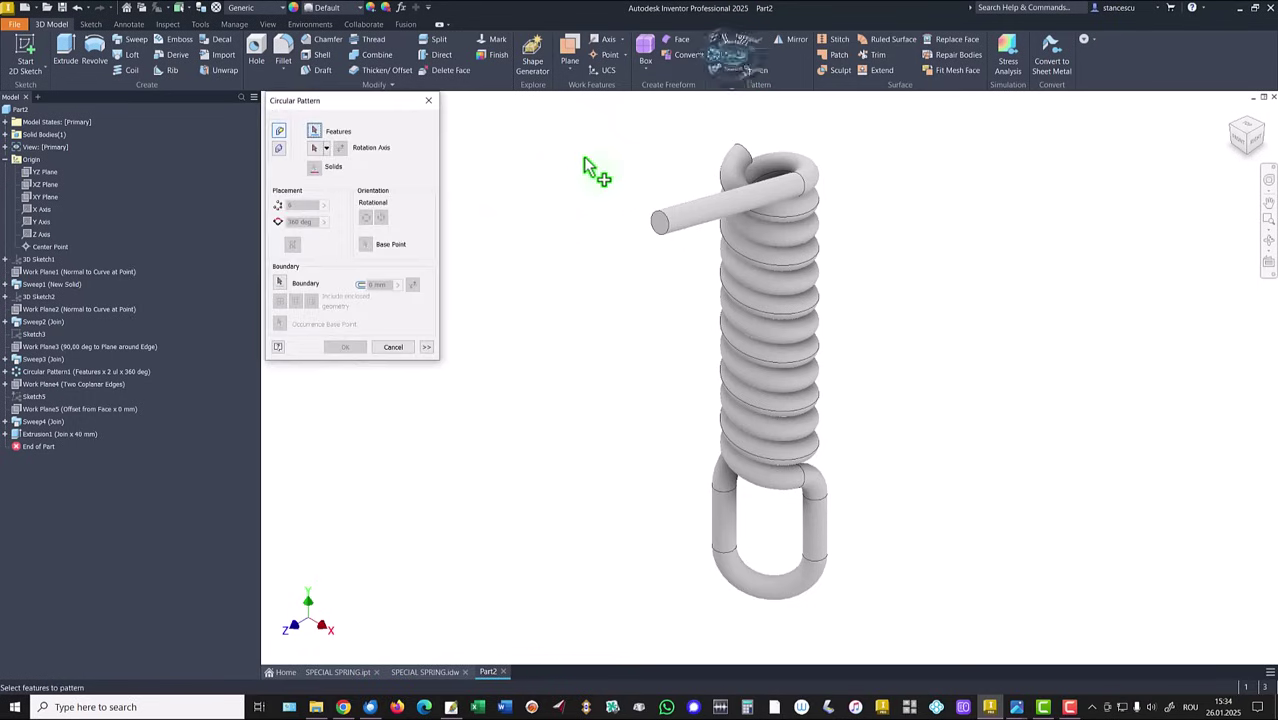
{"action": "left_click", "coordinate": [40, 436]}
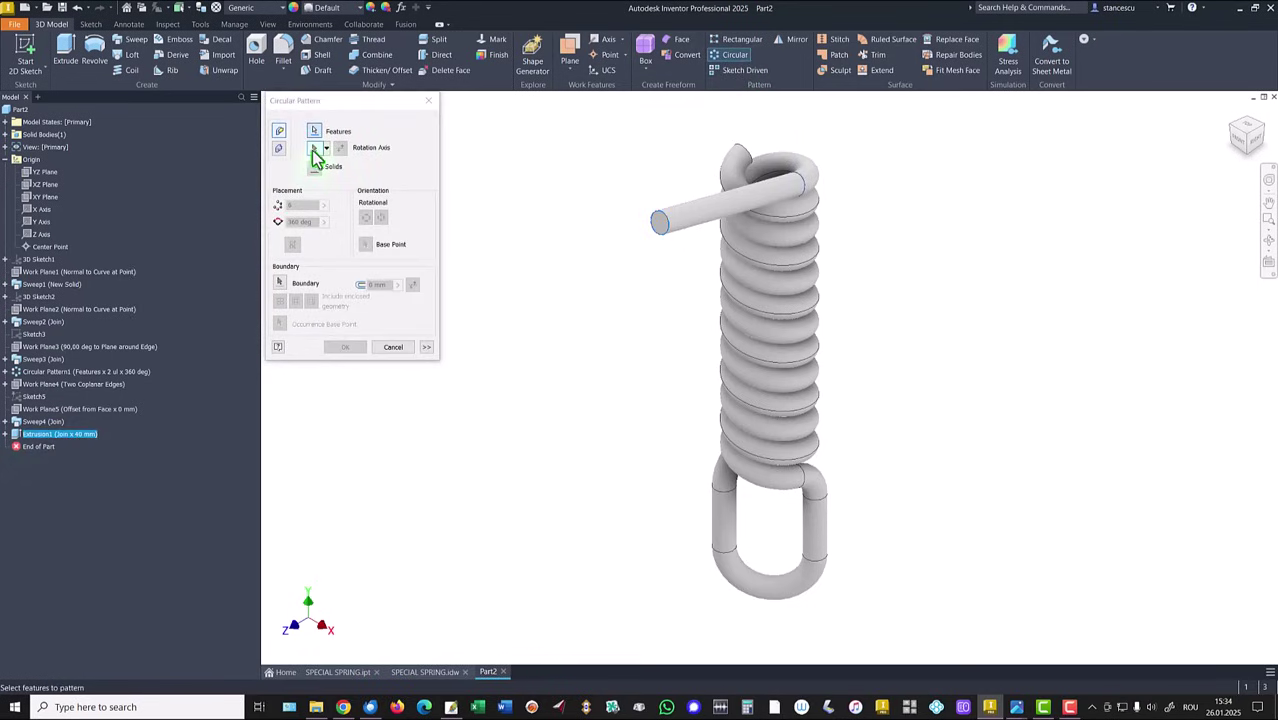
{"action": "left_click", "coordinate": [316, 149]}
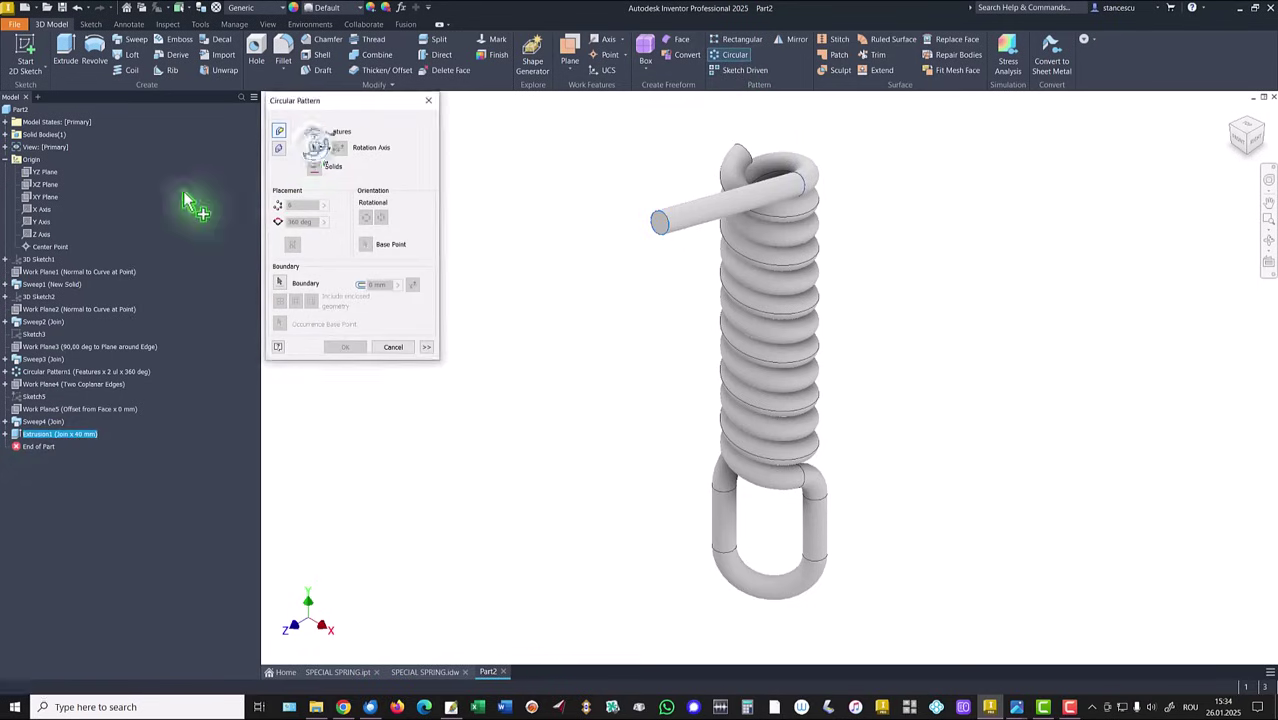
{"action": "left_click", "coordinate": [38, 222]}
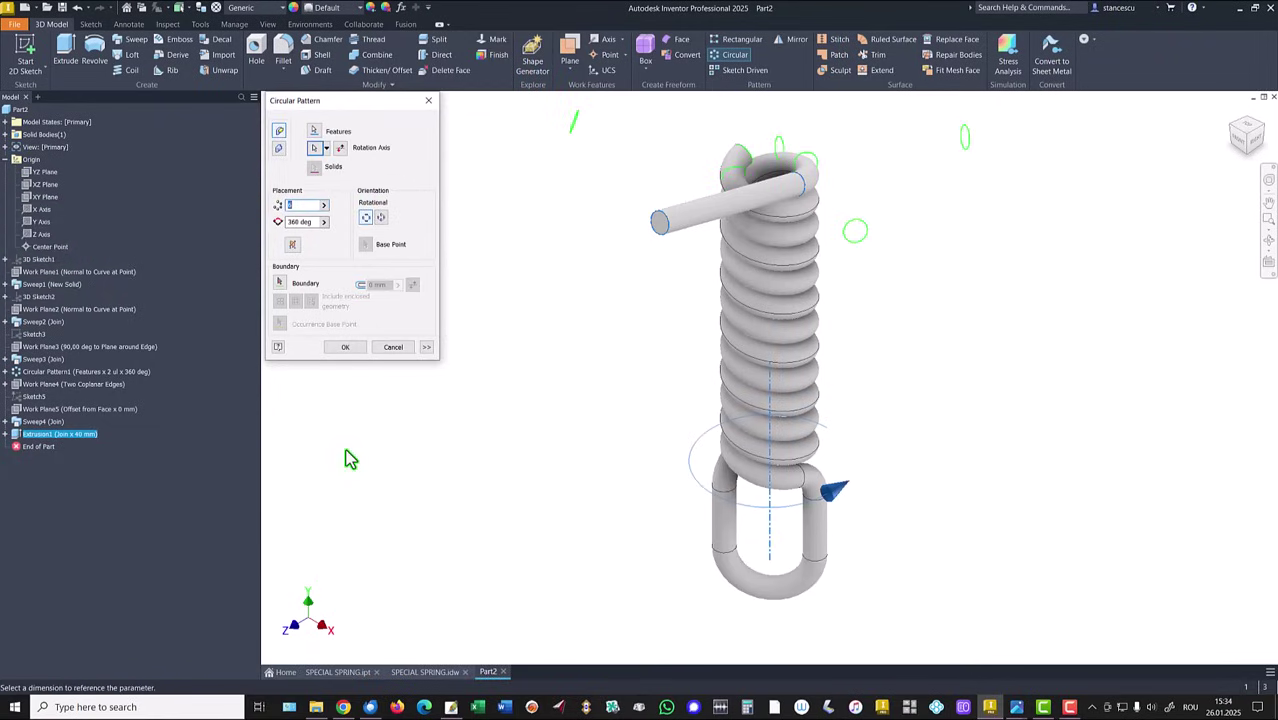
{"action": "type", "text": "4"}
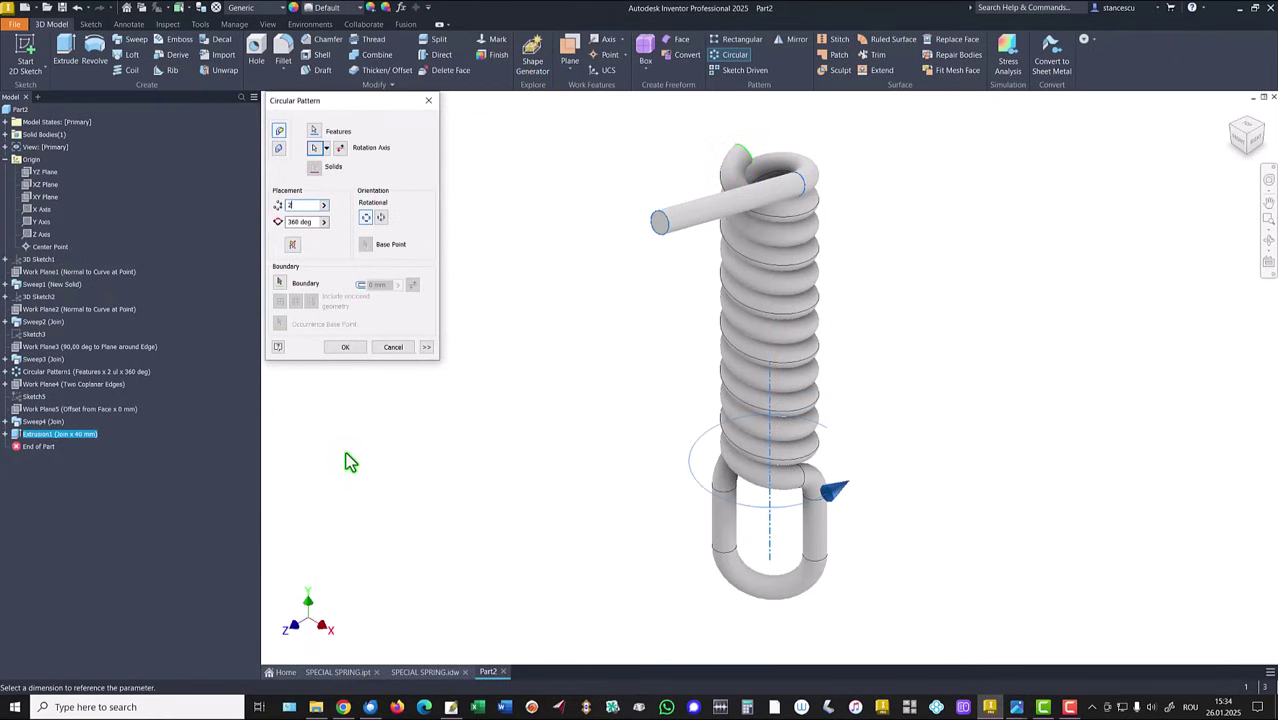
{"action": "left_click", "coordinate": [343, 345]}
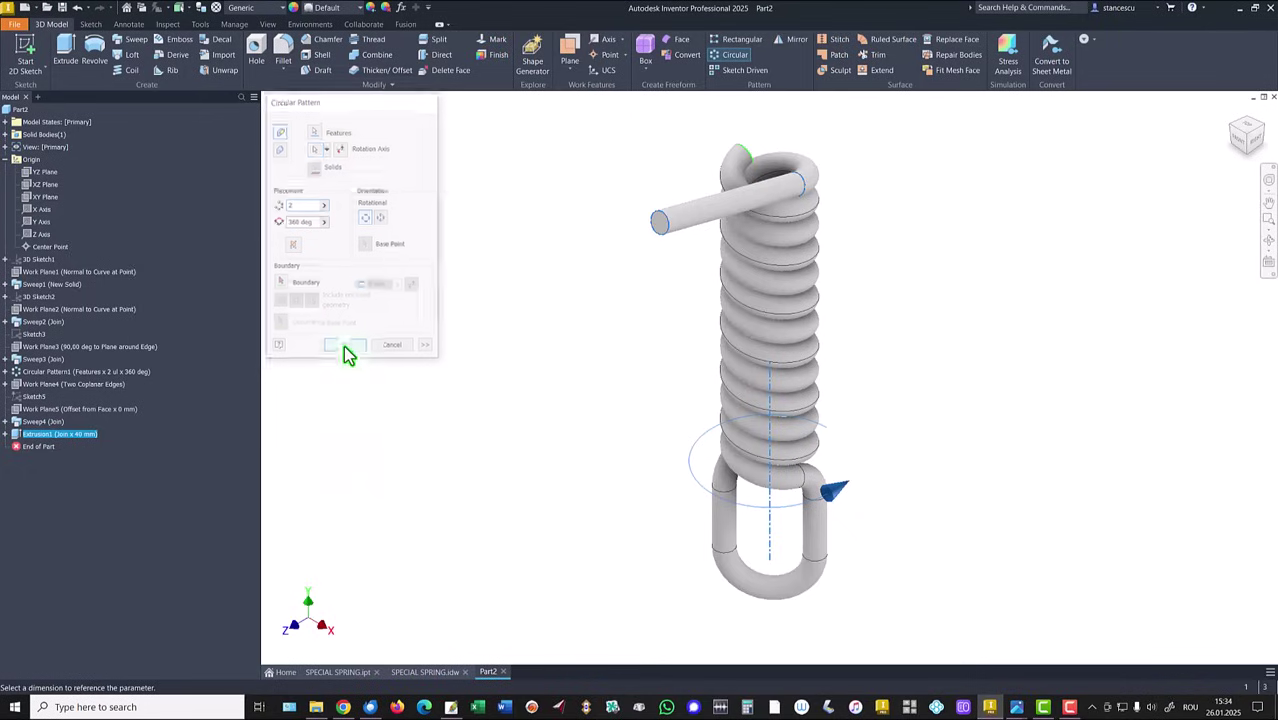
{"action": "key", "text": "F6"}
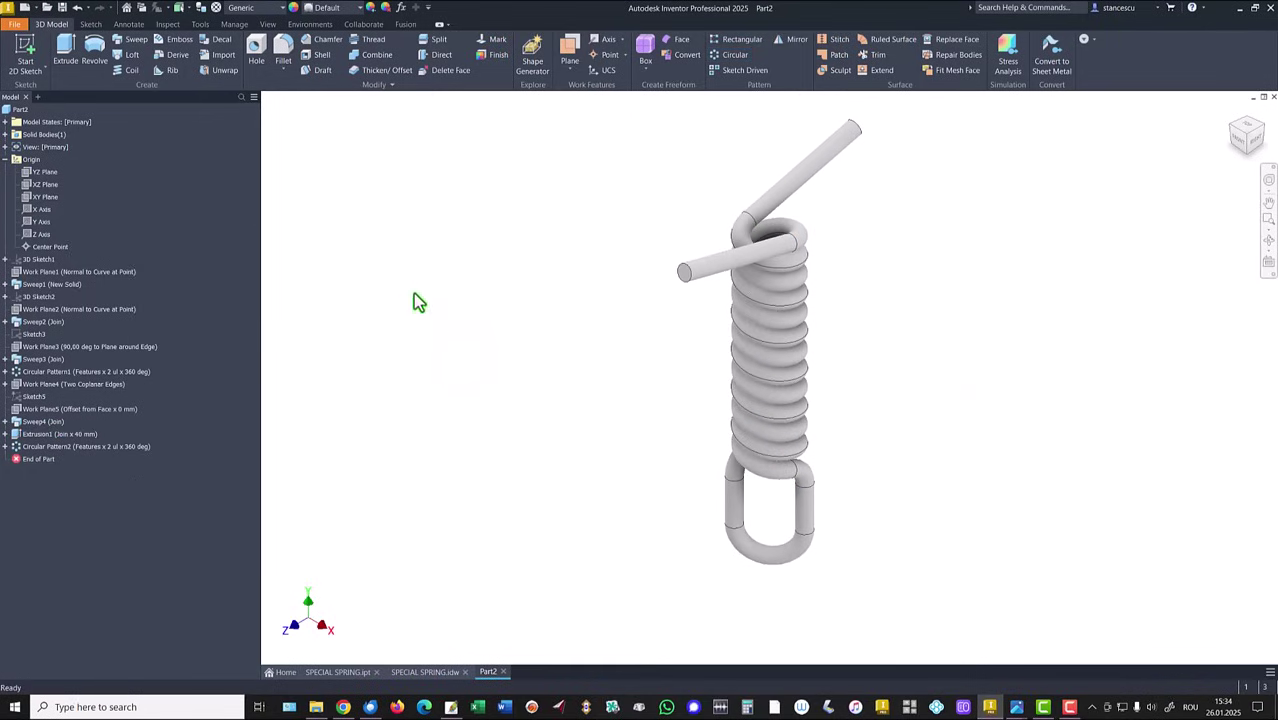
Step: Update Part2's physical iProperties and copy the recalculated volume value
{"action": "left_click", "coordinate": [5, 159]}
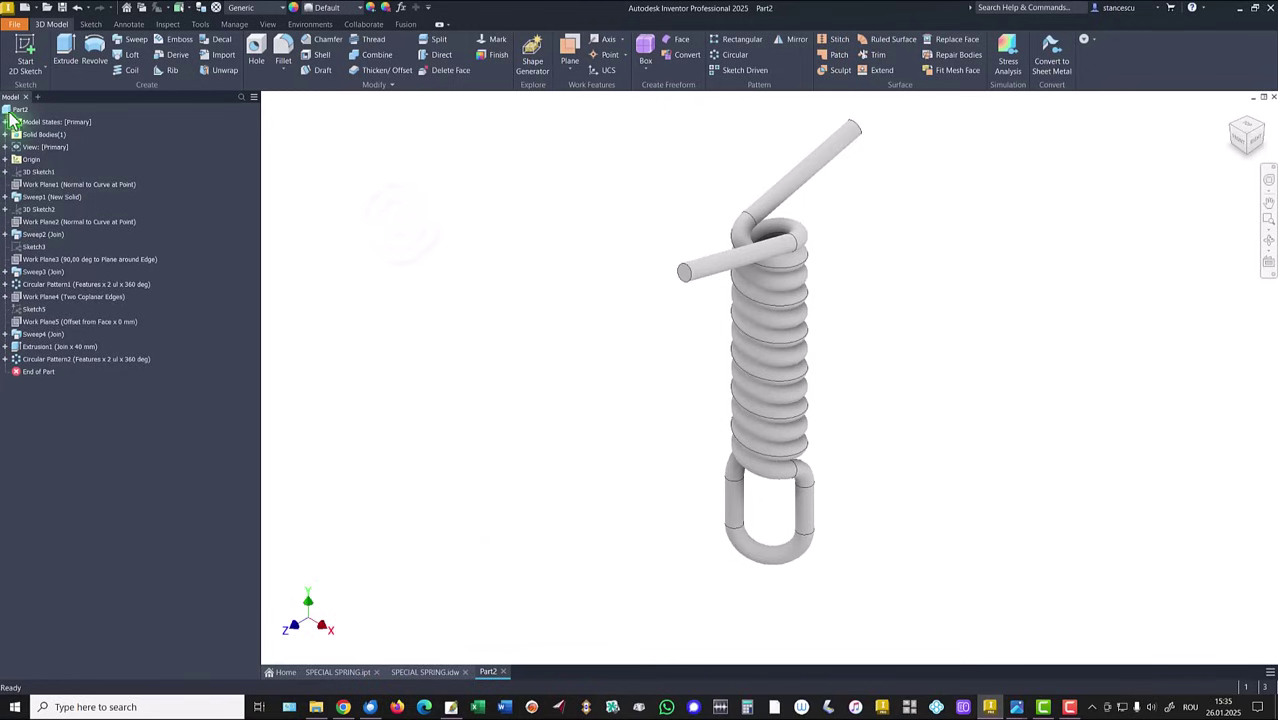
{"action": "right_click", "coordinate": [15, 110]}
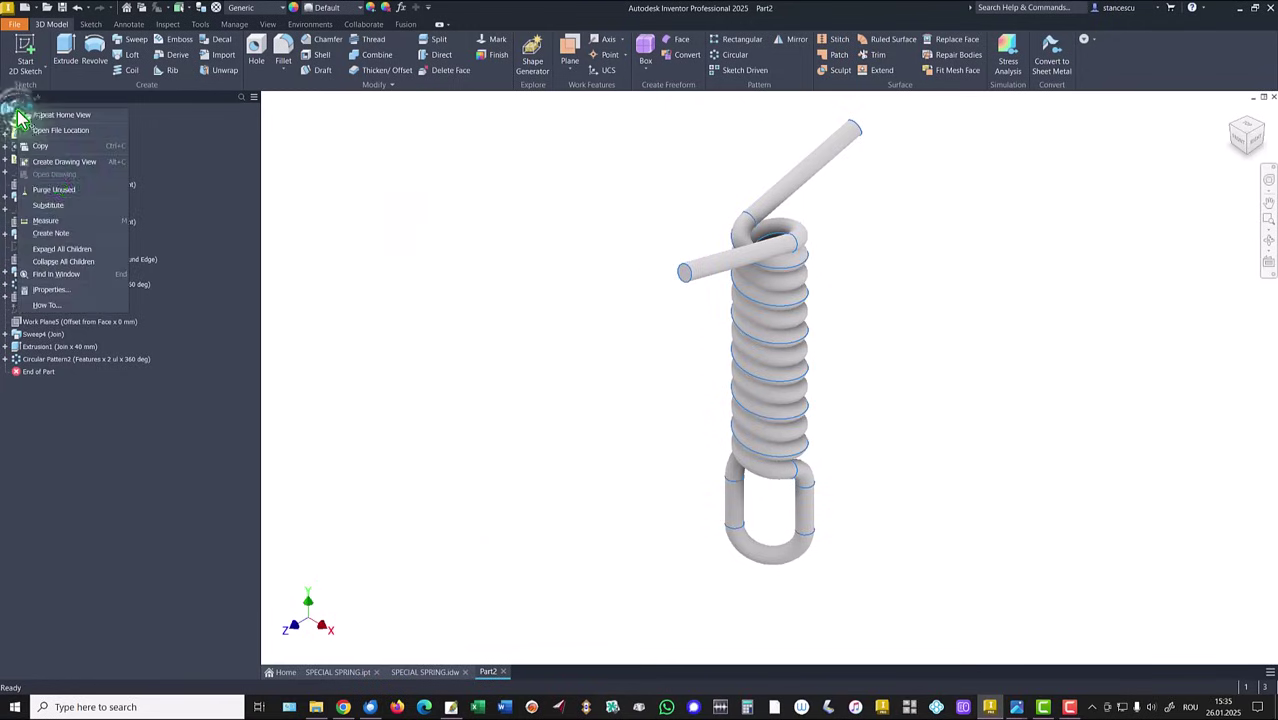
{"action": "left_click", "coordinate": [58, 291]}
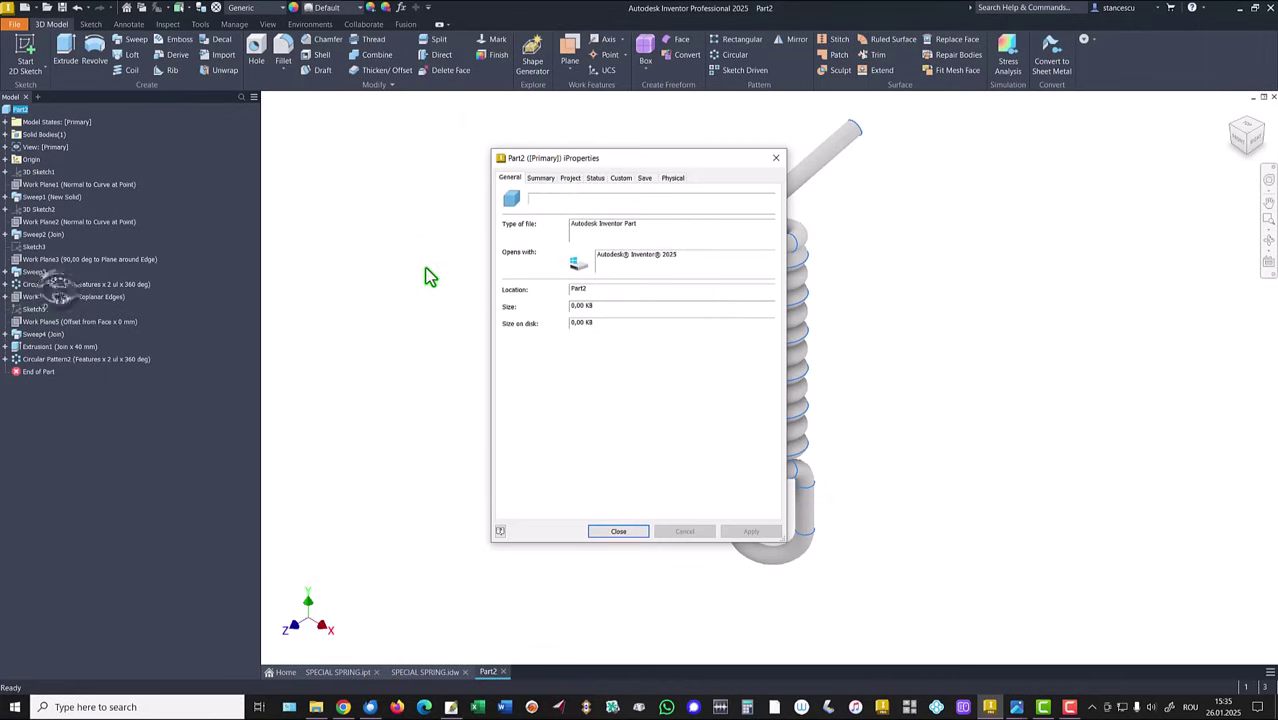
{"action": "left_click", "coordinate": [668, 178]}
{"action": "left_click", "coordinate": [743, 207]}
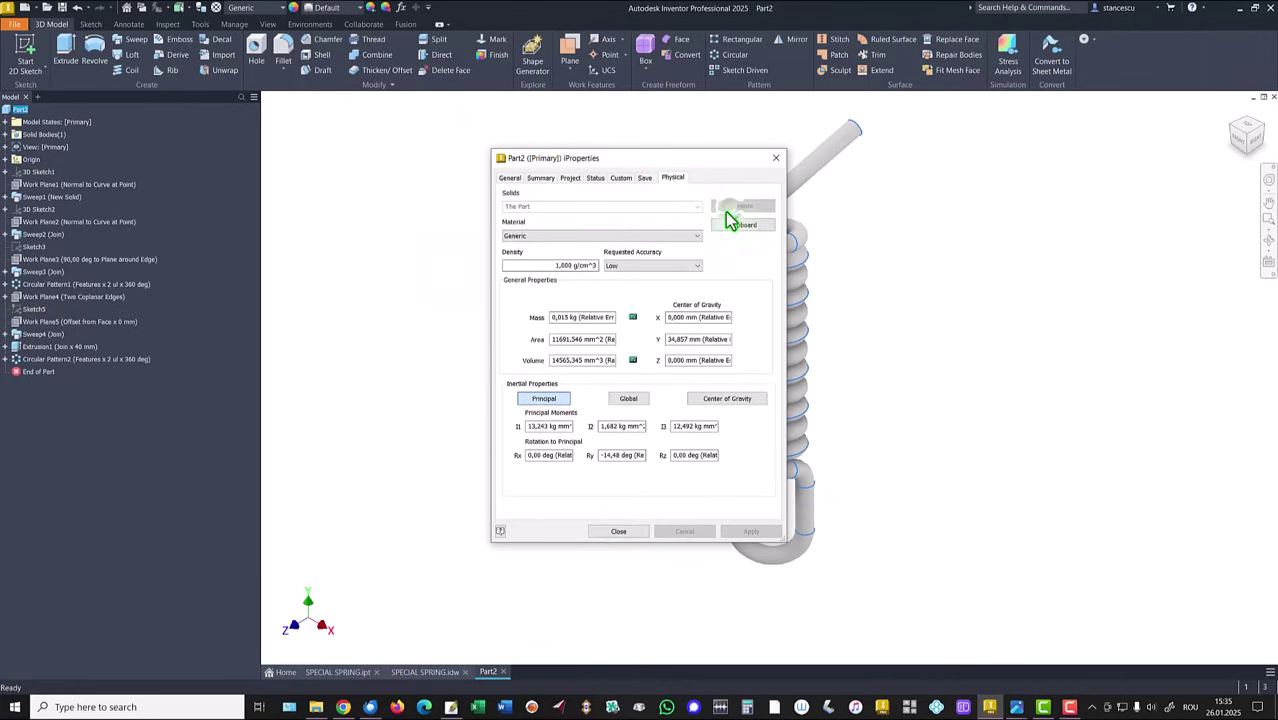
{"action": "left_click_drag", "start_coordinate": [604, 362], "coordinate": [365, 368]}
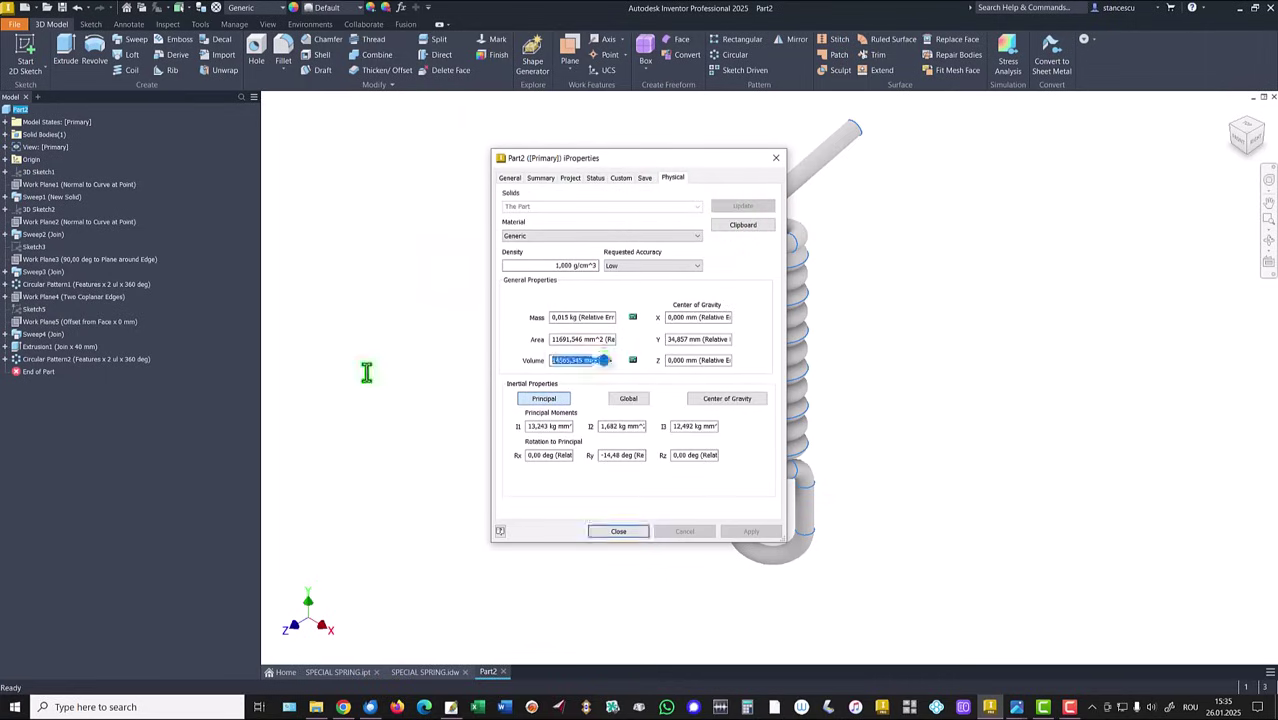
{"action": "key", "text": "ctrl+c"}
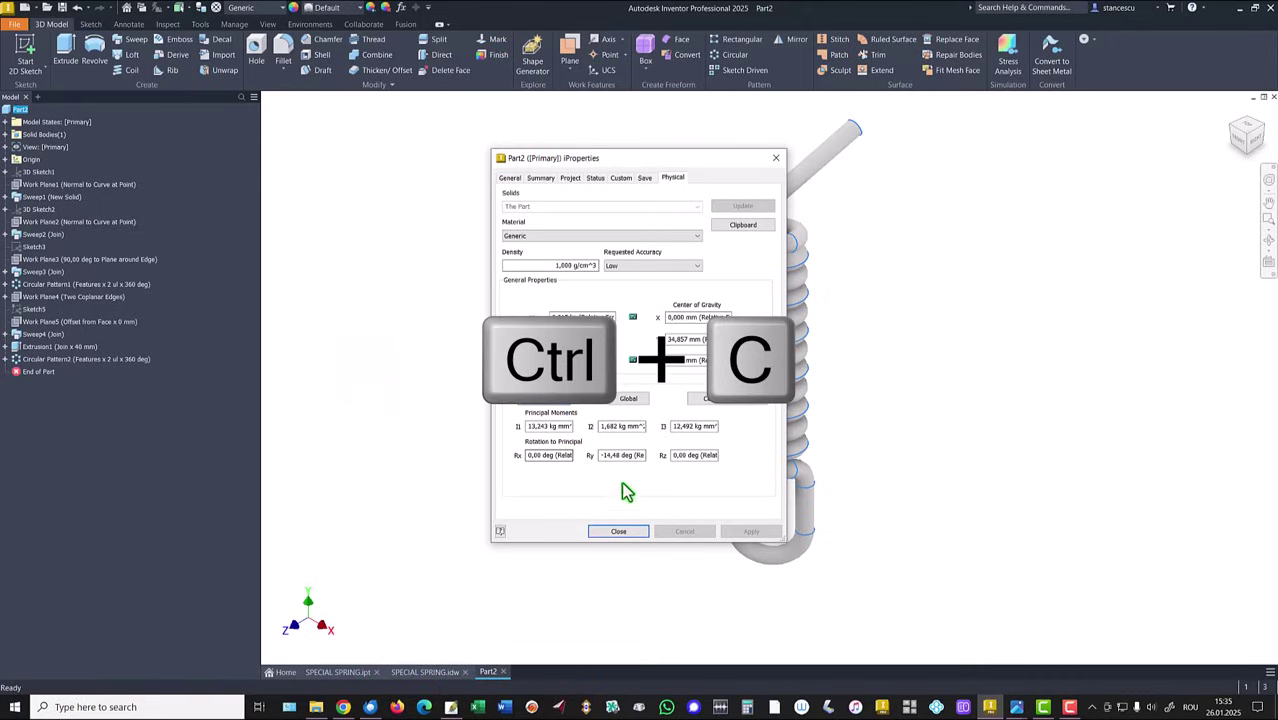
{"action": "left_click", "coordinate": [620, 532]}
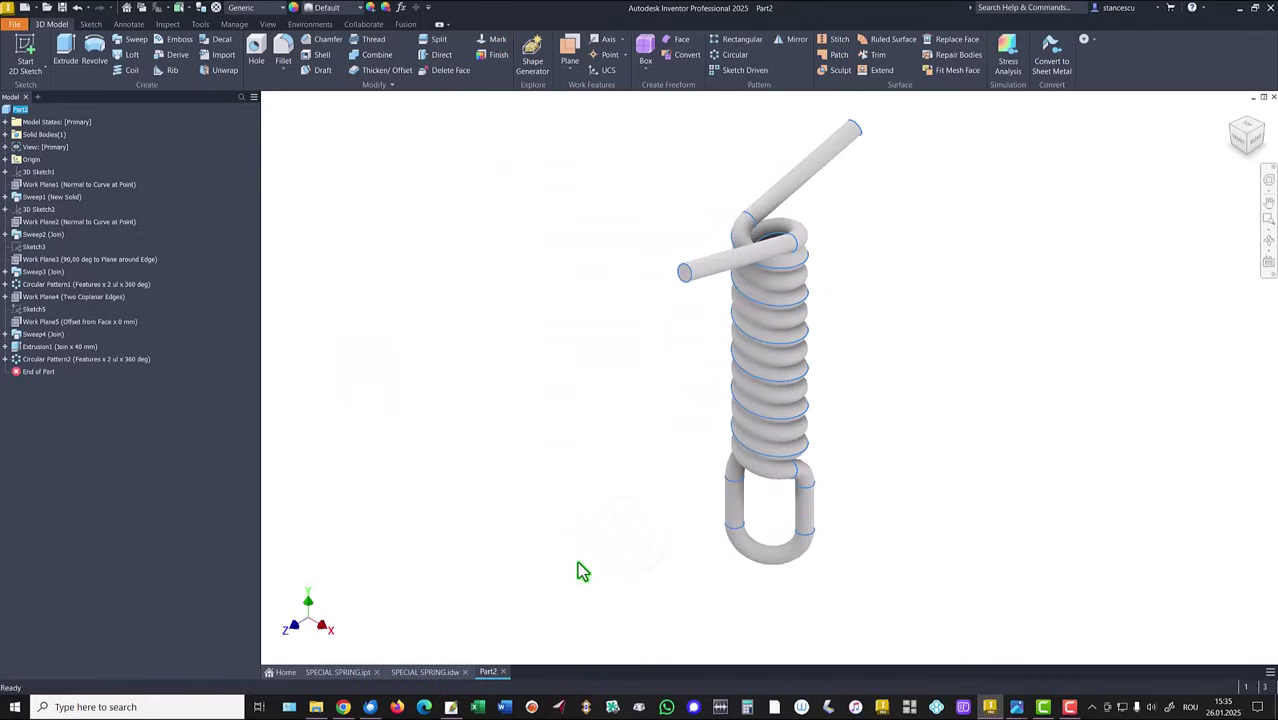
Step: In the SPECIAL SPRING drawing, replace the note's old volume with 14565,345 mm^3
{"action": "left_click", "coordinate": [460, 672]}
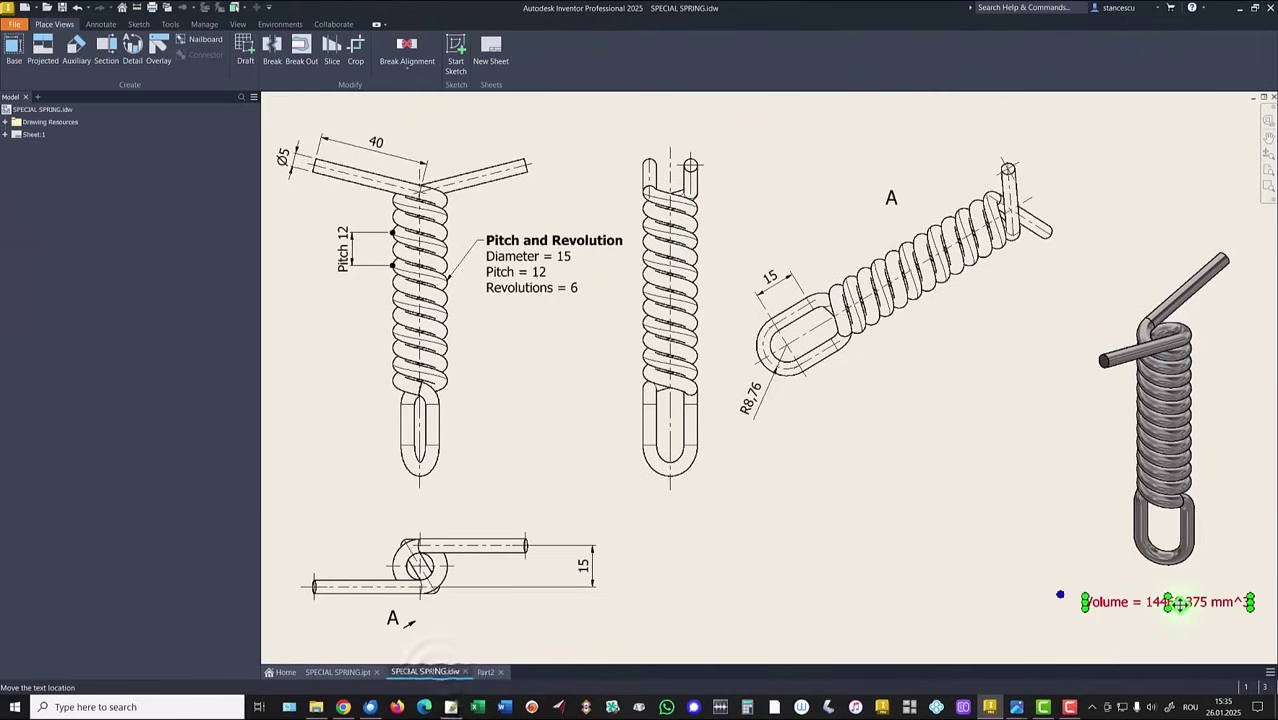
{"action": "double_click", "coordinate": [1178, 603]}
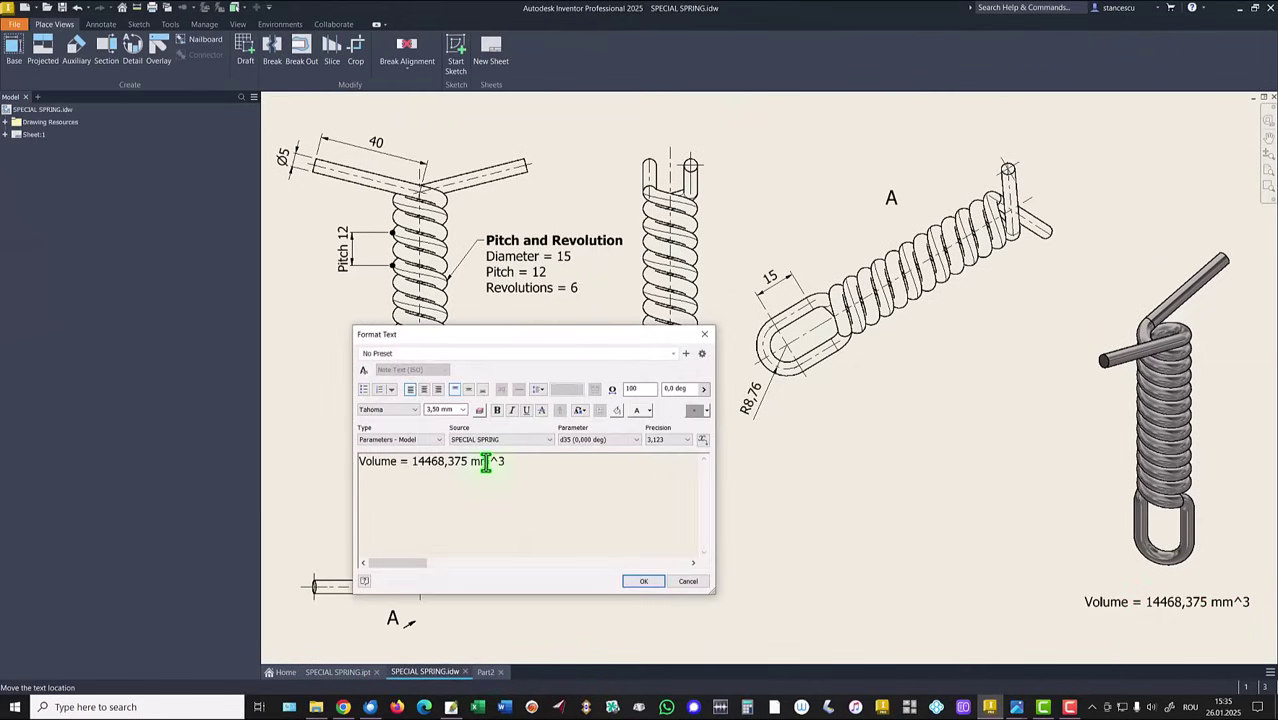
{"action": "key", "text": "Return"}
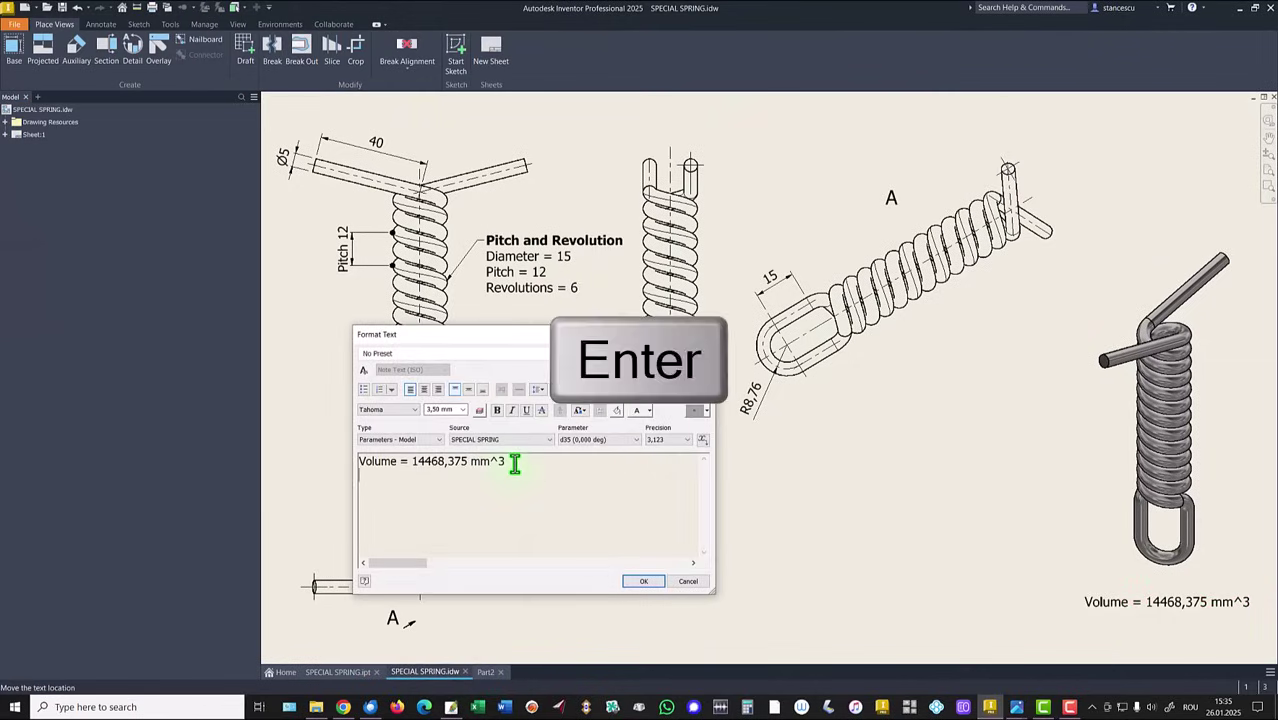
{"action": "key", "text": "ctrl+v"}
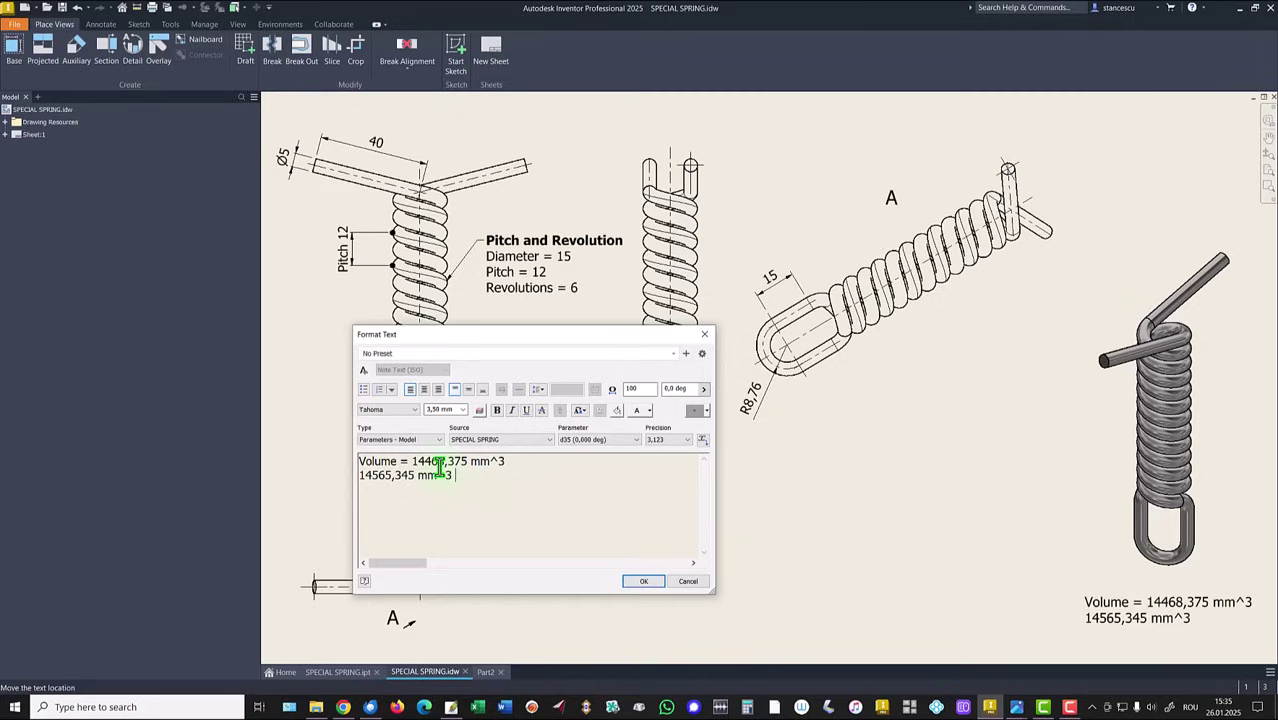
{"action": "left_click_drag", "start_coordinate": [411, 461], "coordinate": [539, 461]}
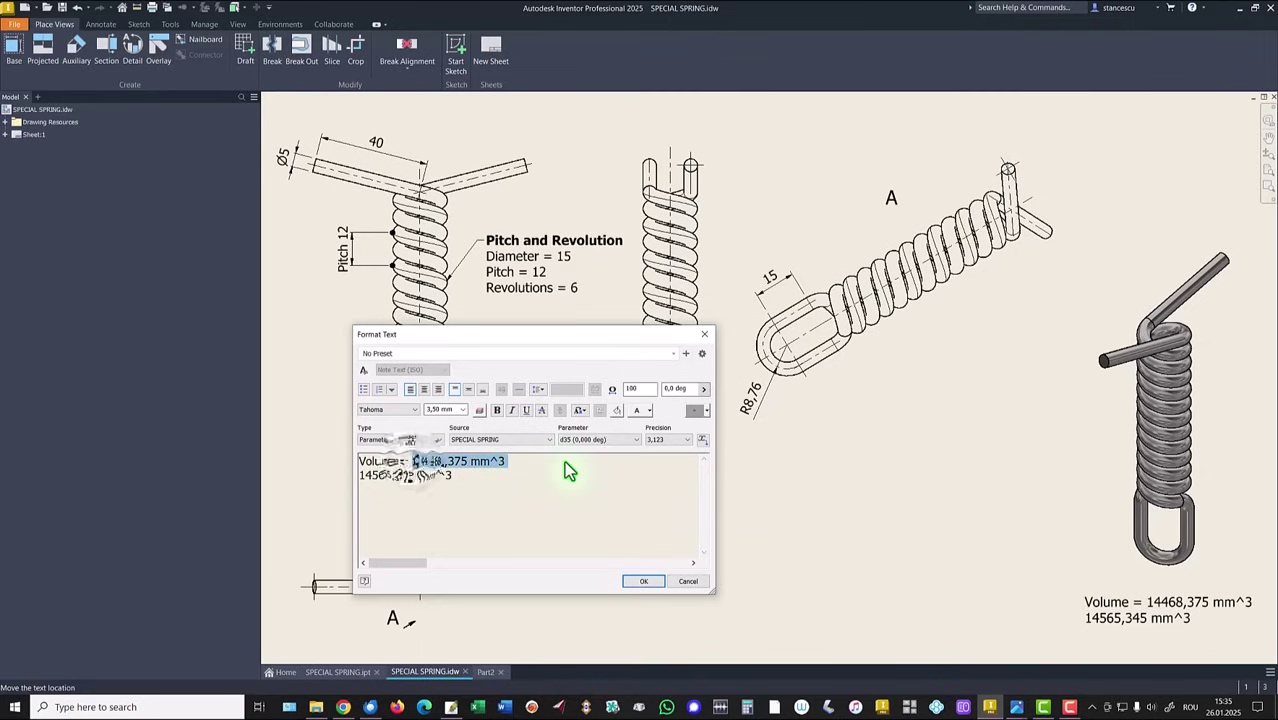
{"action": "key", "text": "Delete"}
{"action": "key", "text": "Delete"}
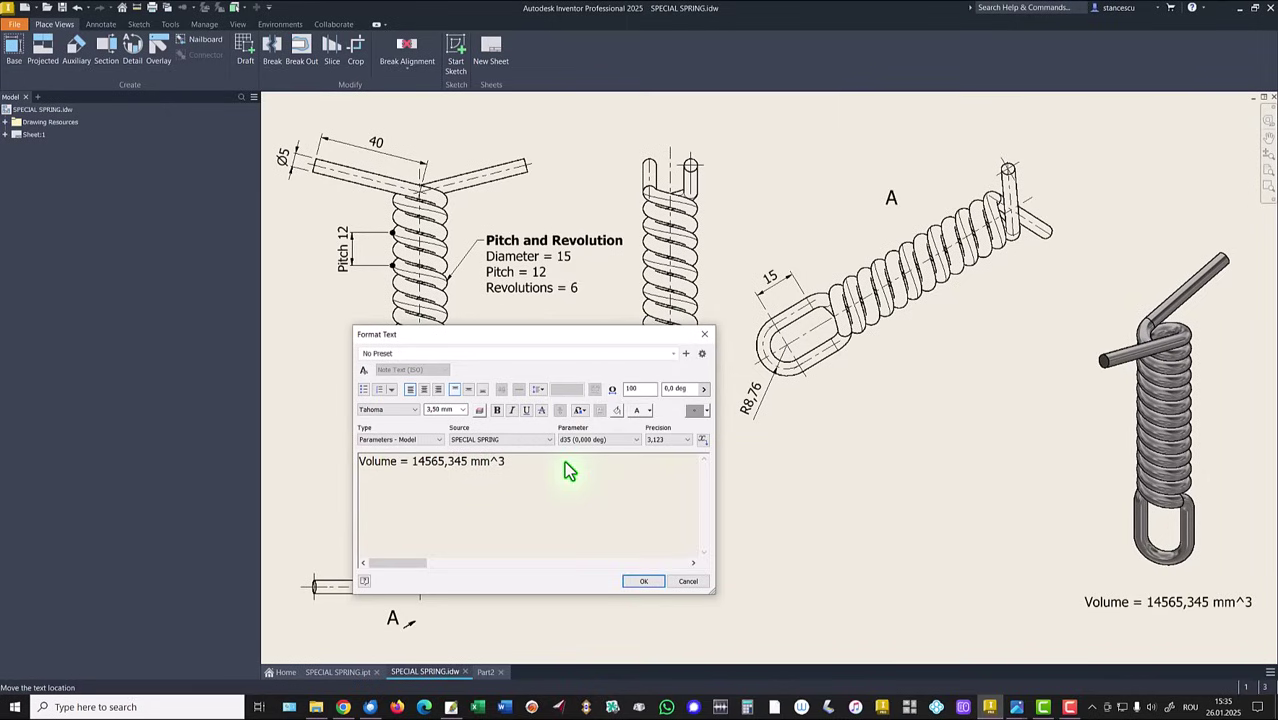
{"action": "left_click", "coordinate": [641, 581]}
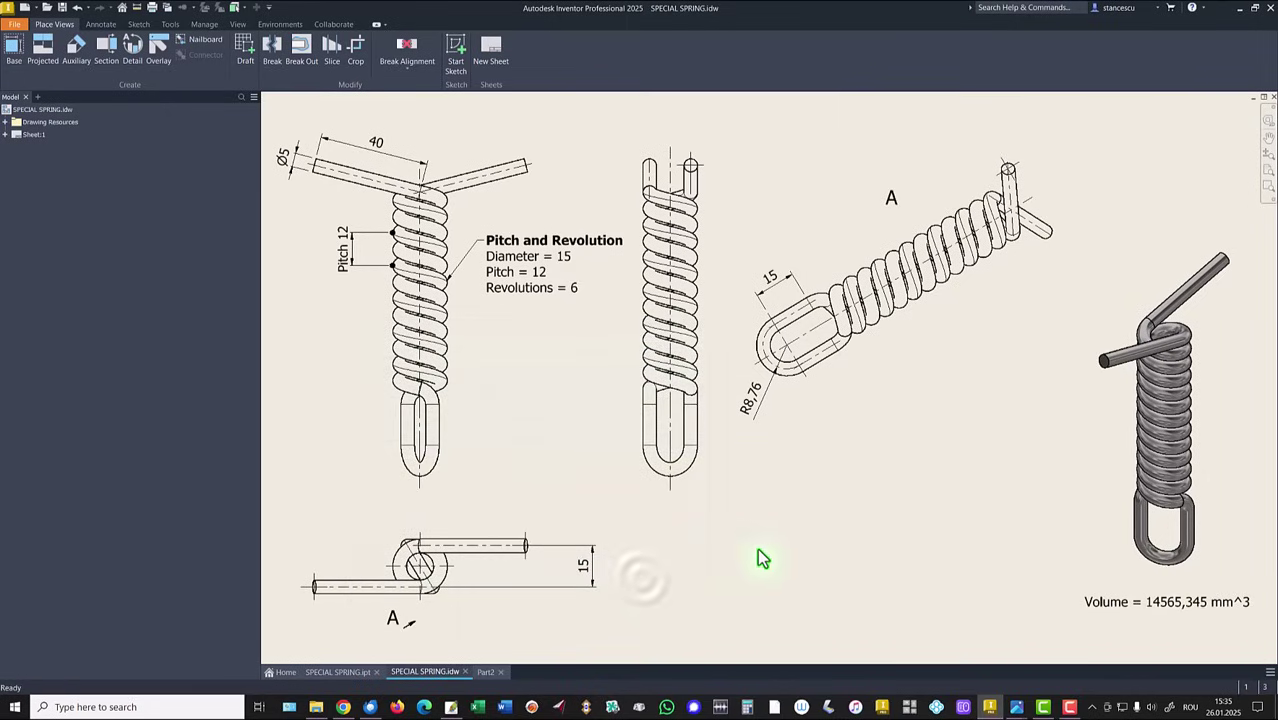
Step: Assign Stainless Steel as the spring part's material
{"action": "left_click", "coordinate": [485, 672]}
{"action": "left_click", "coordinate": [430, 248]}
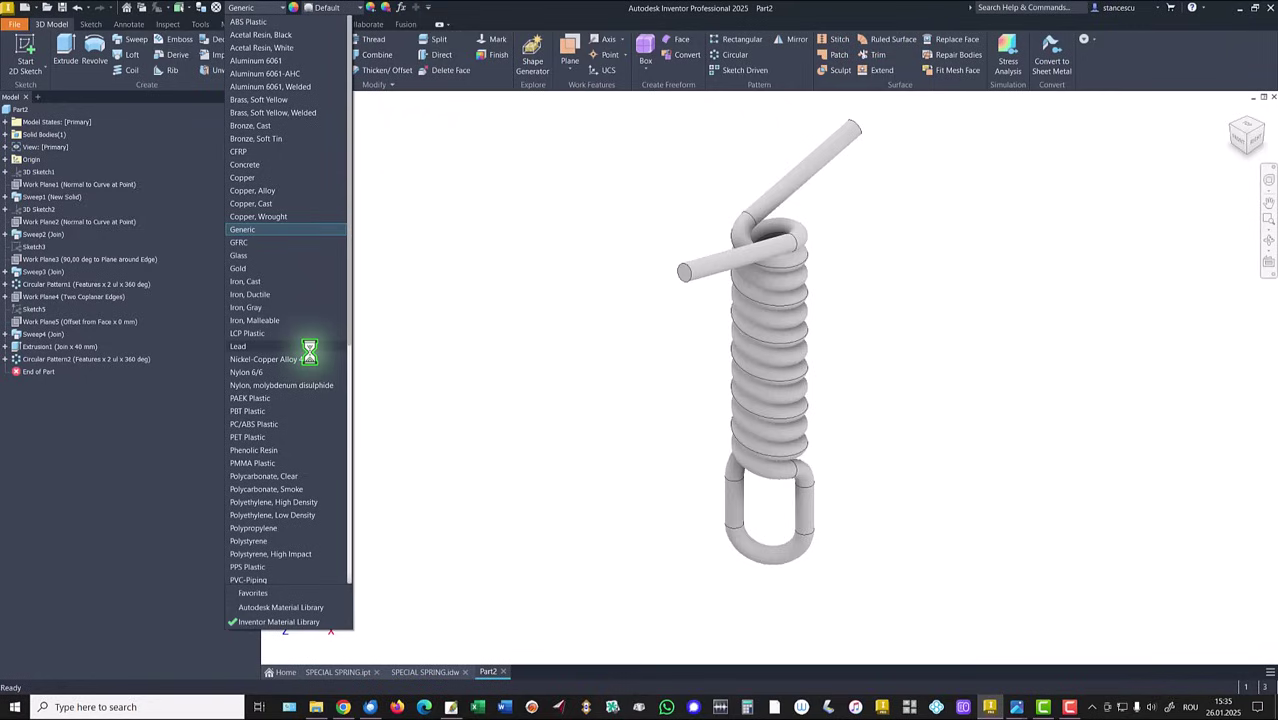
{"action": "scroll", "coordinate": [308, 360], "scroll_direction": "down", "scroll_amount": 5}
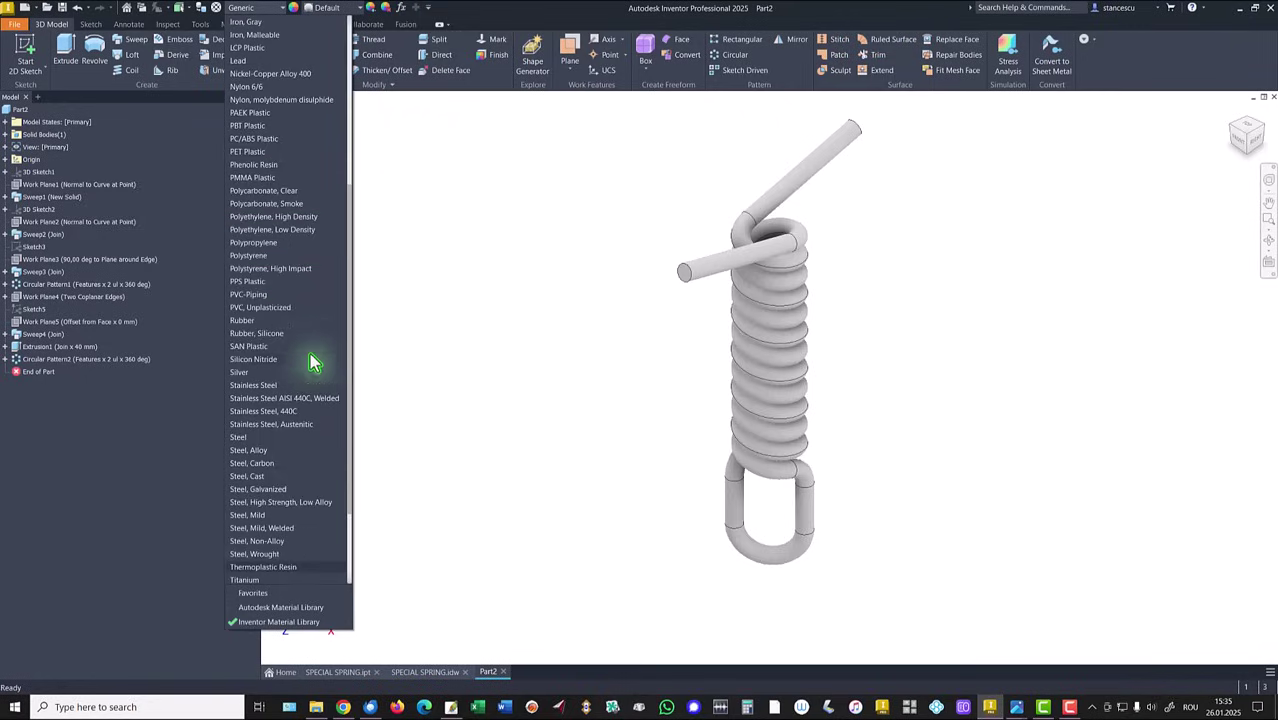
{"action": "left_click", "coordinate": [256, 387]}
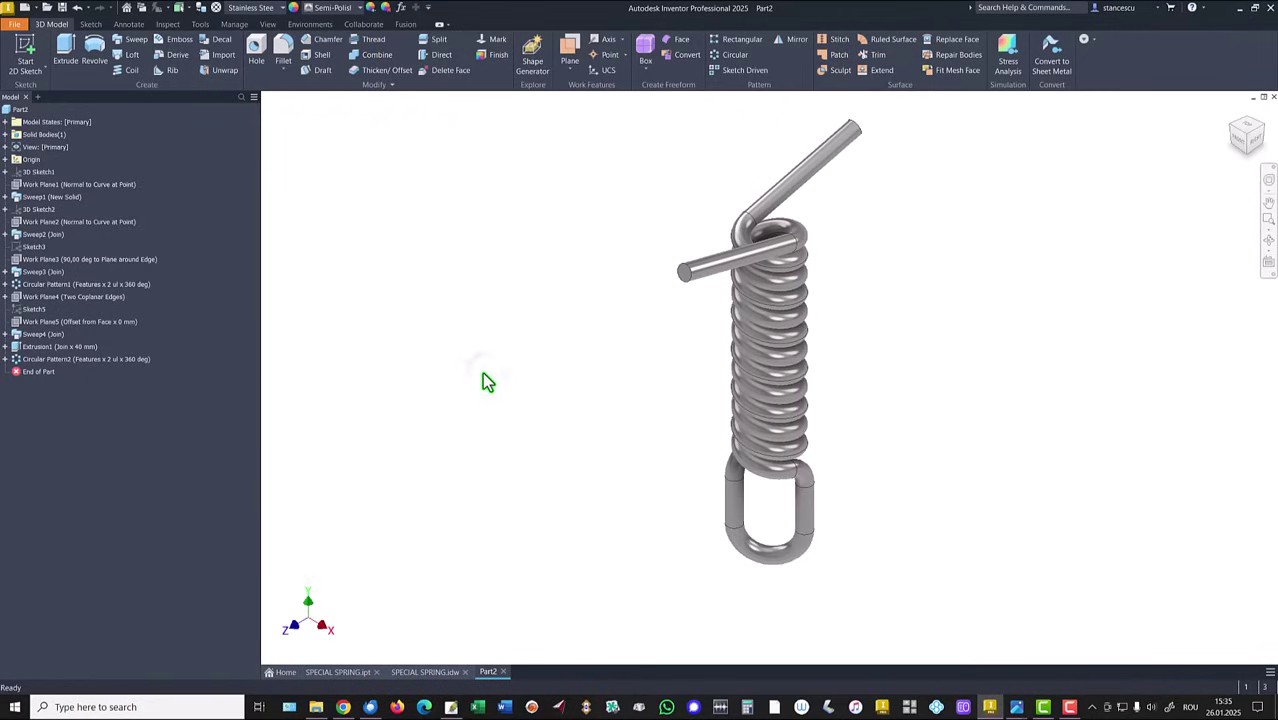
Step: Change the model's shading style and light it with Default Lights
{"action": "left_click", "coordinate": [267, 24]}
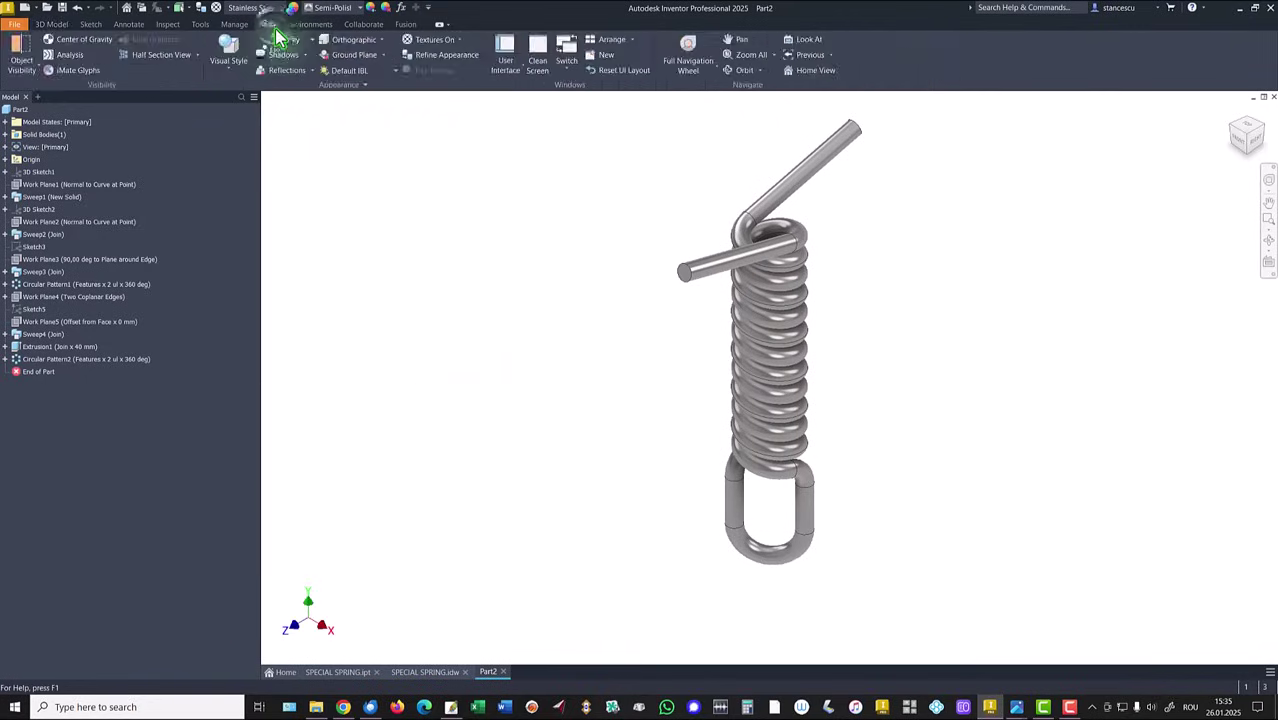
{"action": "left_click", "coordinate": [222, 76]}
{"action": "left_click", "coordinate": [246, 128]}
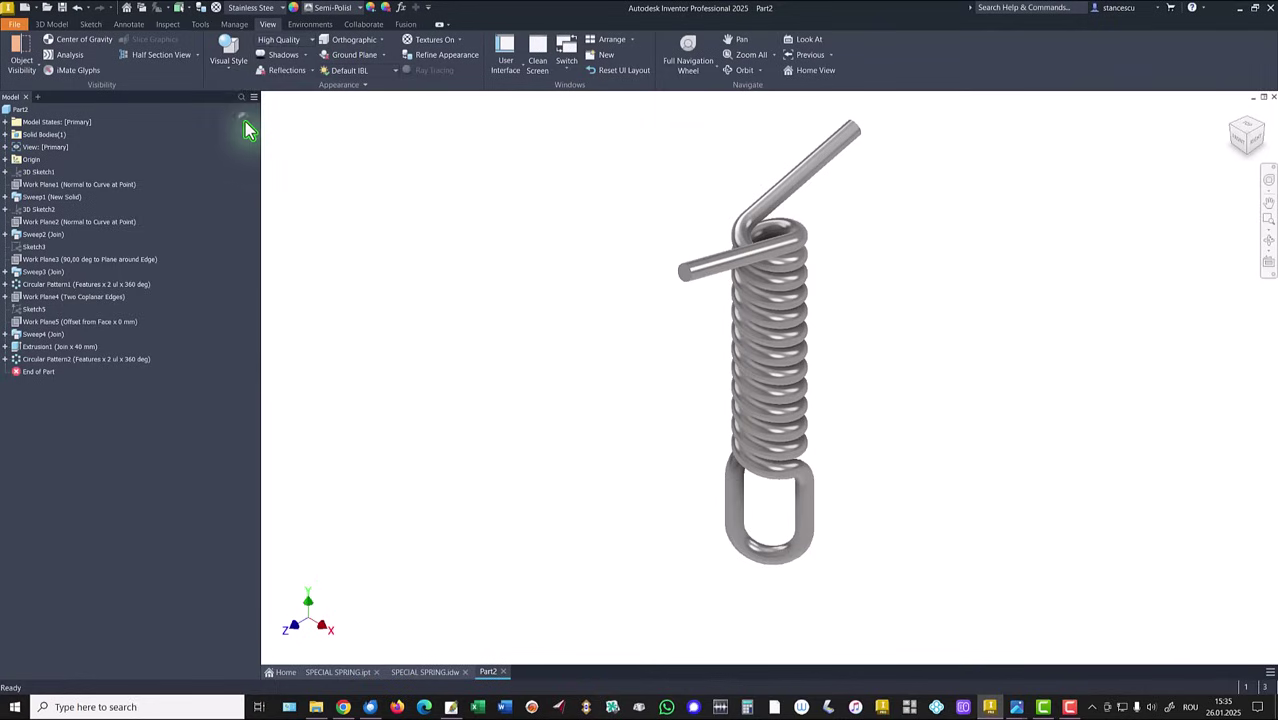
{"action": "left_click", "coordinate": [358, 78]}
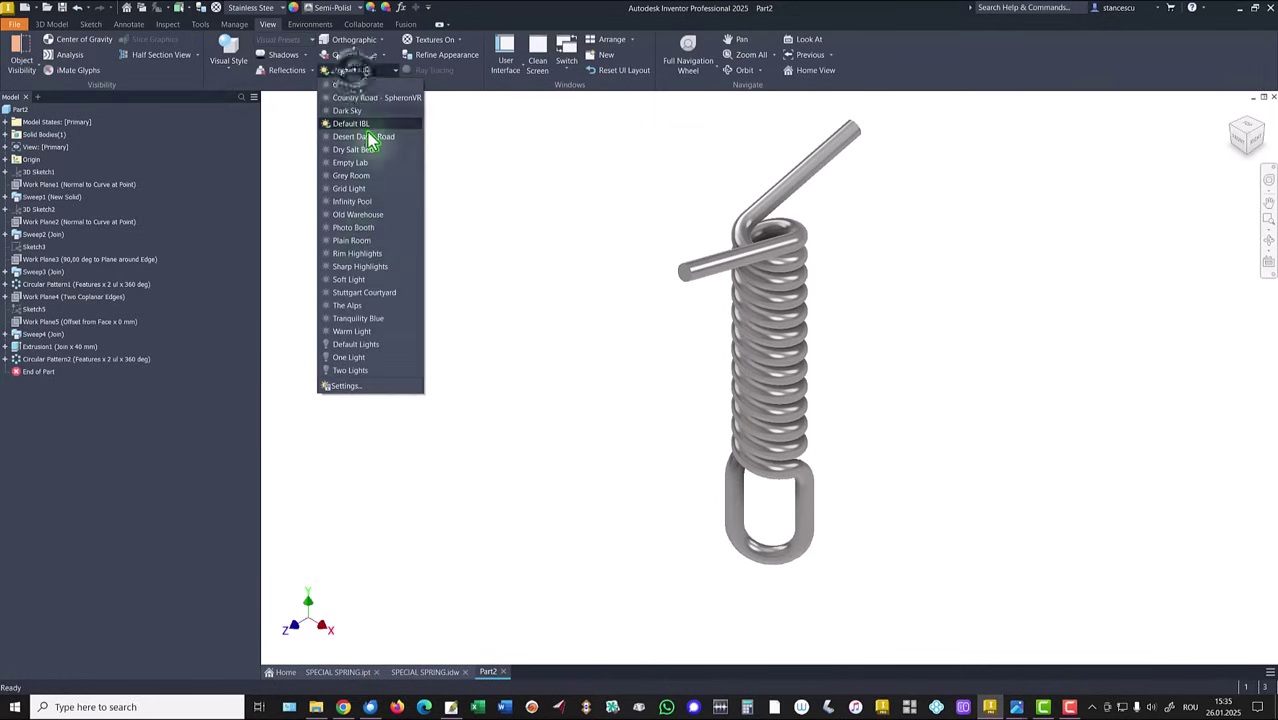
{"action": "left_click", "coordinate": [366, 346]}
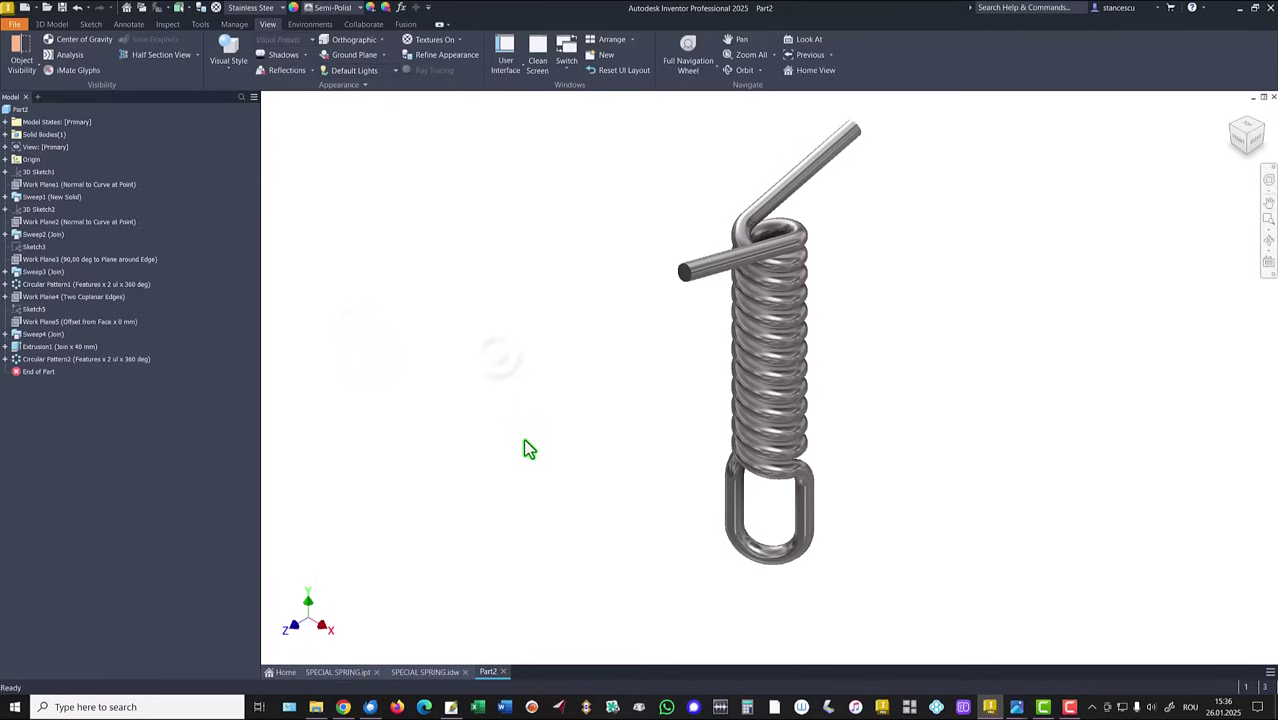